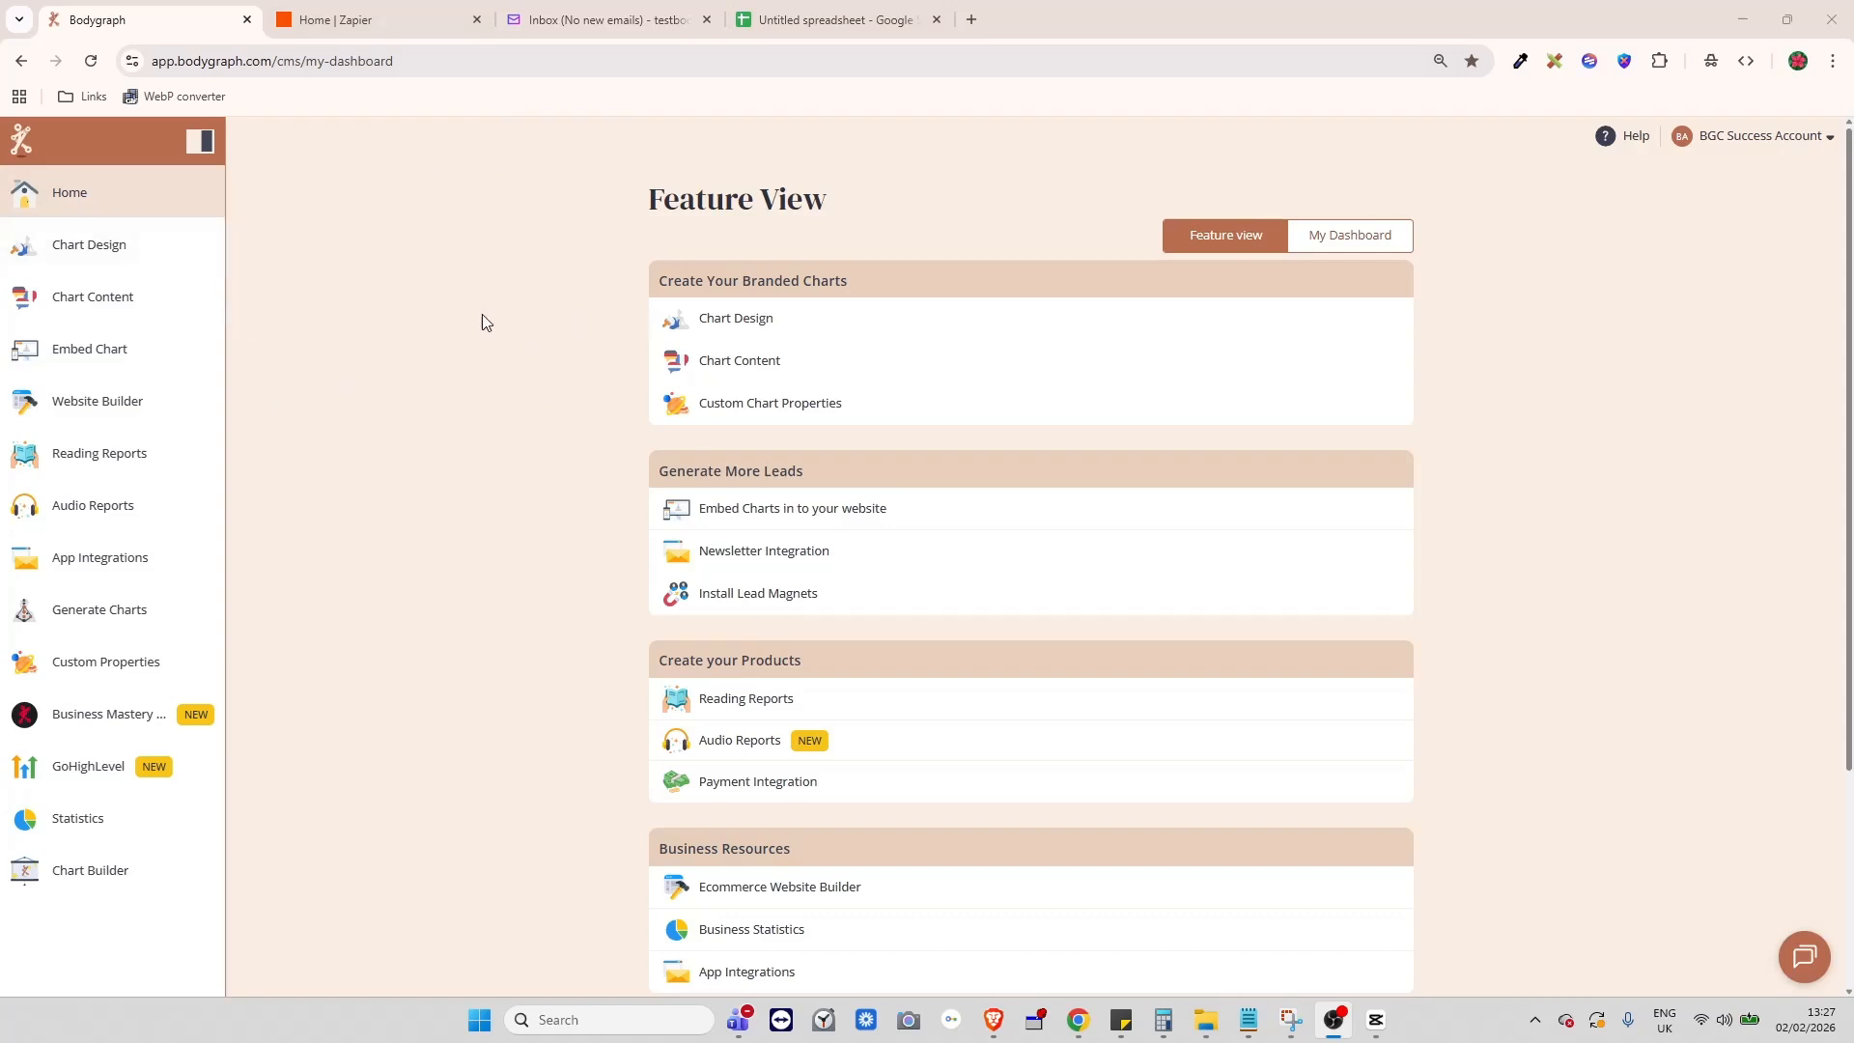
- Dismiss Zapier's recommendation survey, glance at the empty spreadsheet, and return to the Bodygraph dashboard
click(369, 19)
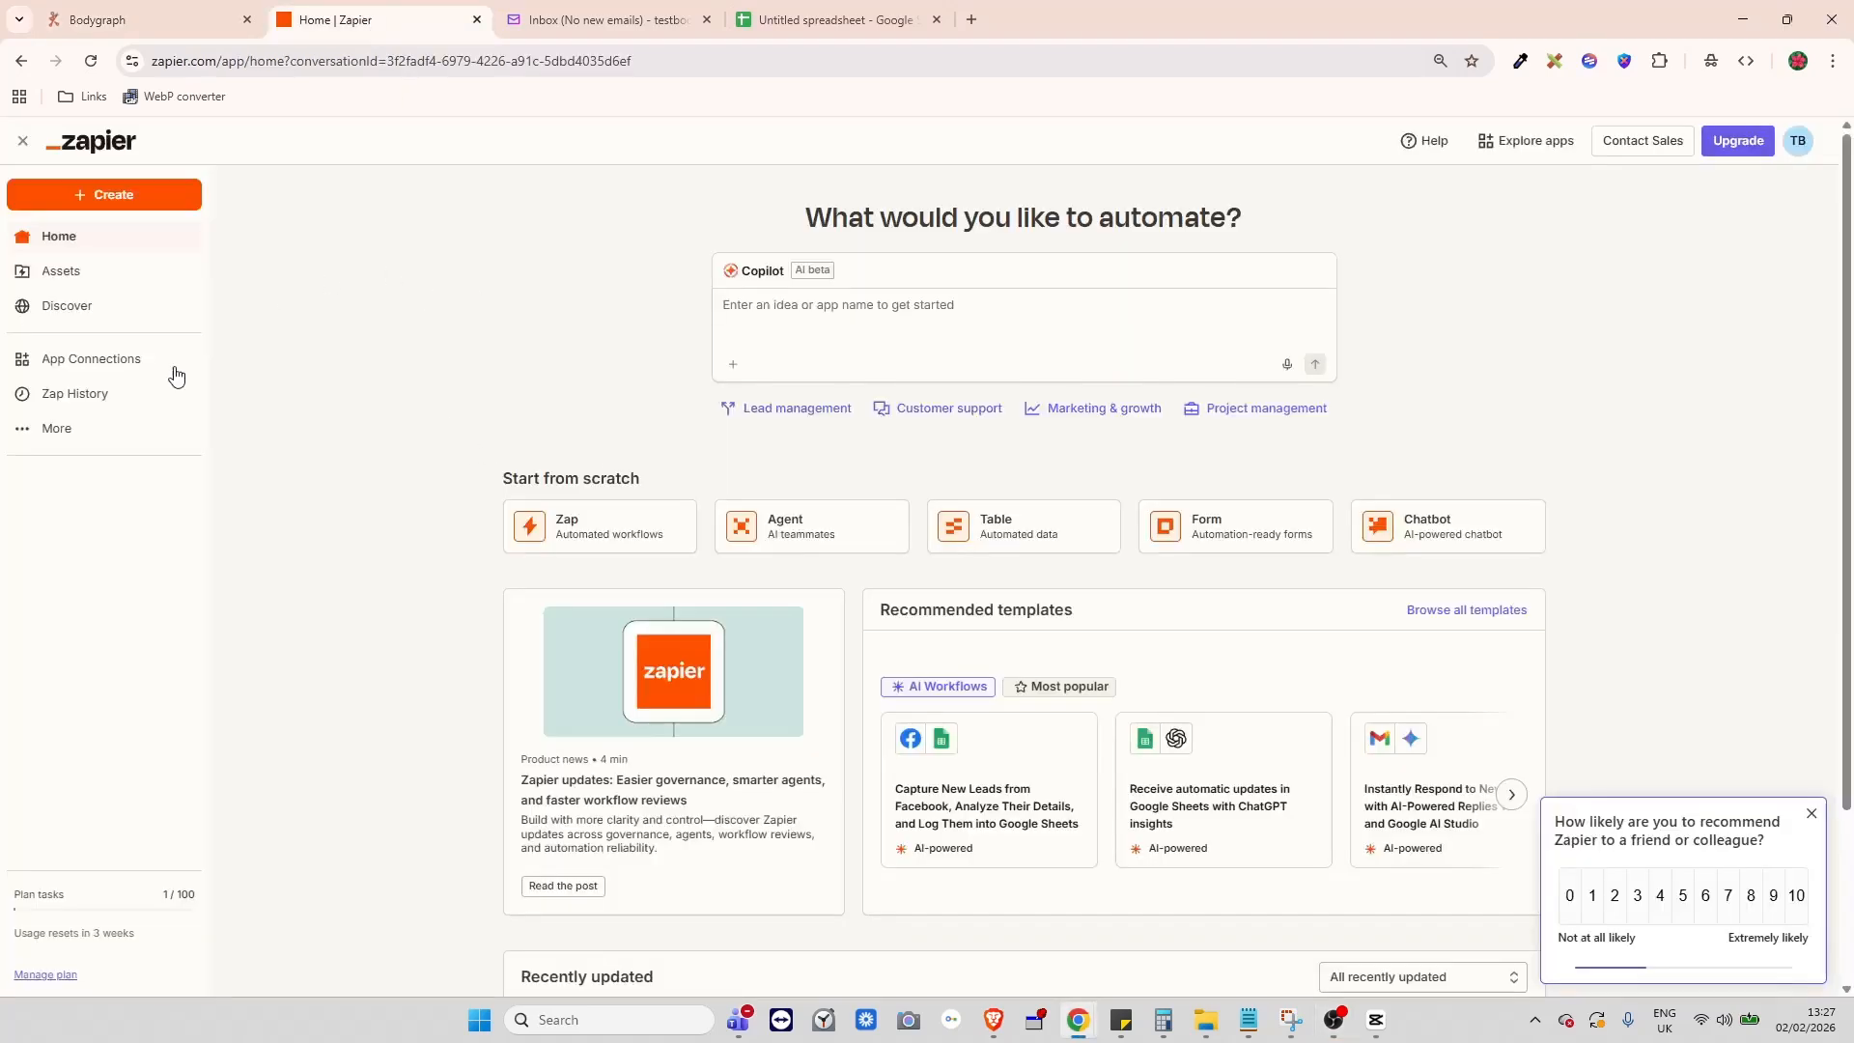
click(1812, 814)
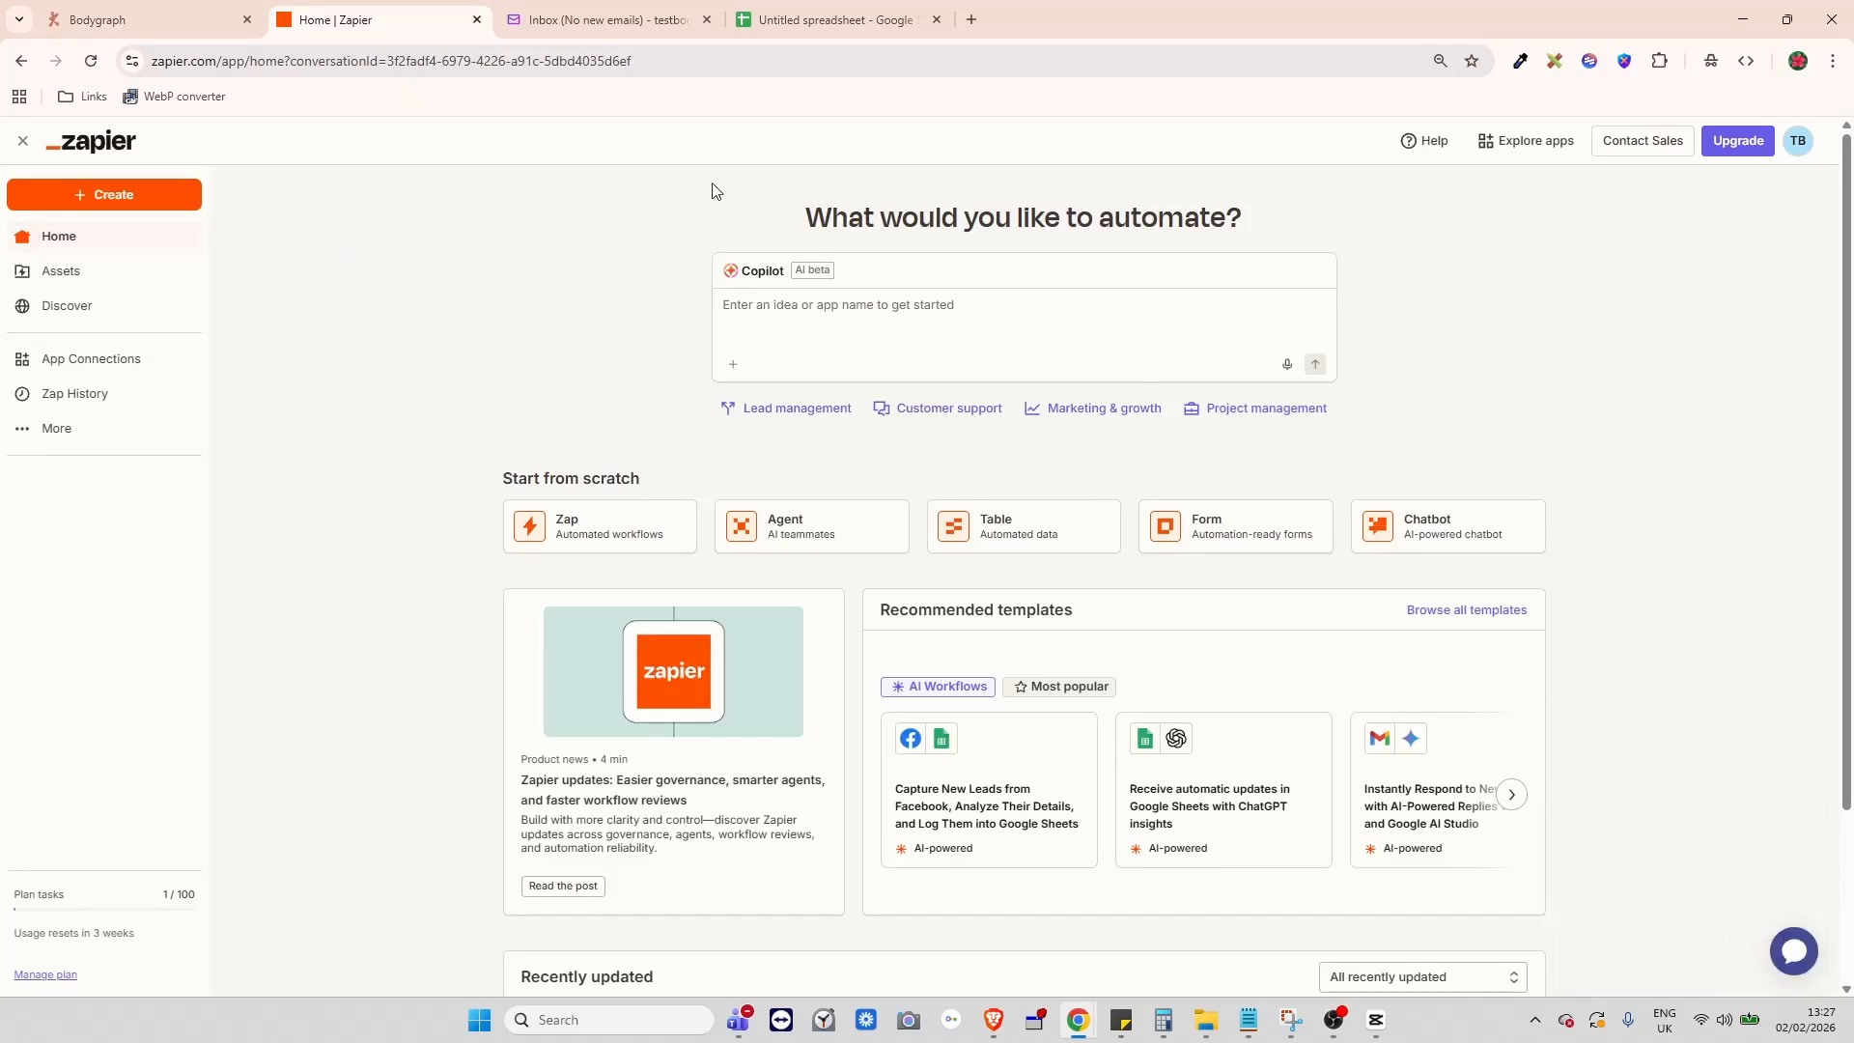
click(838, 20)
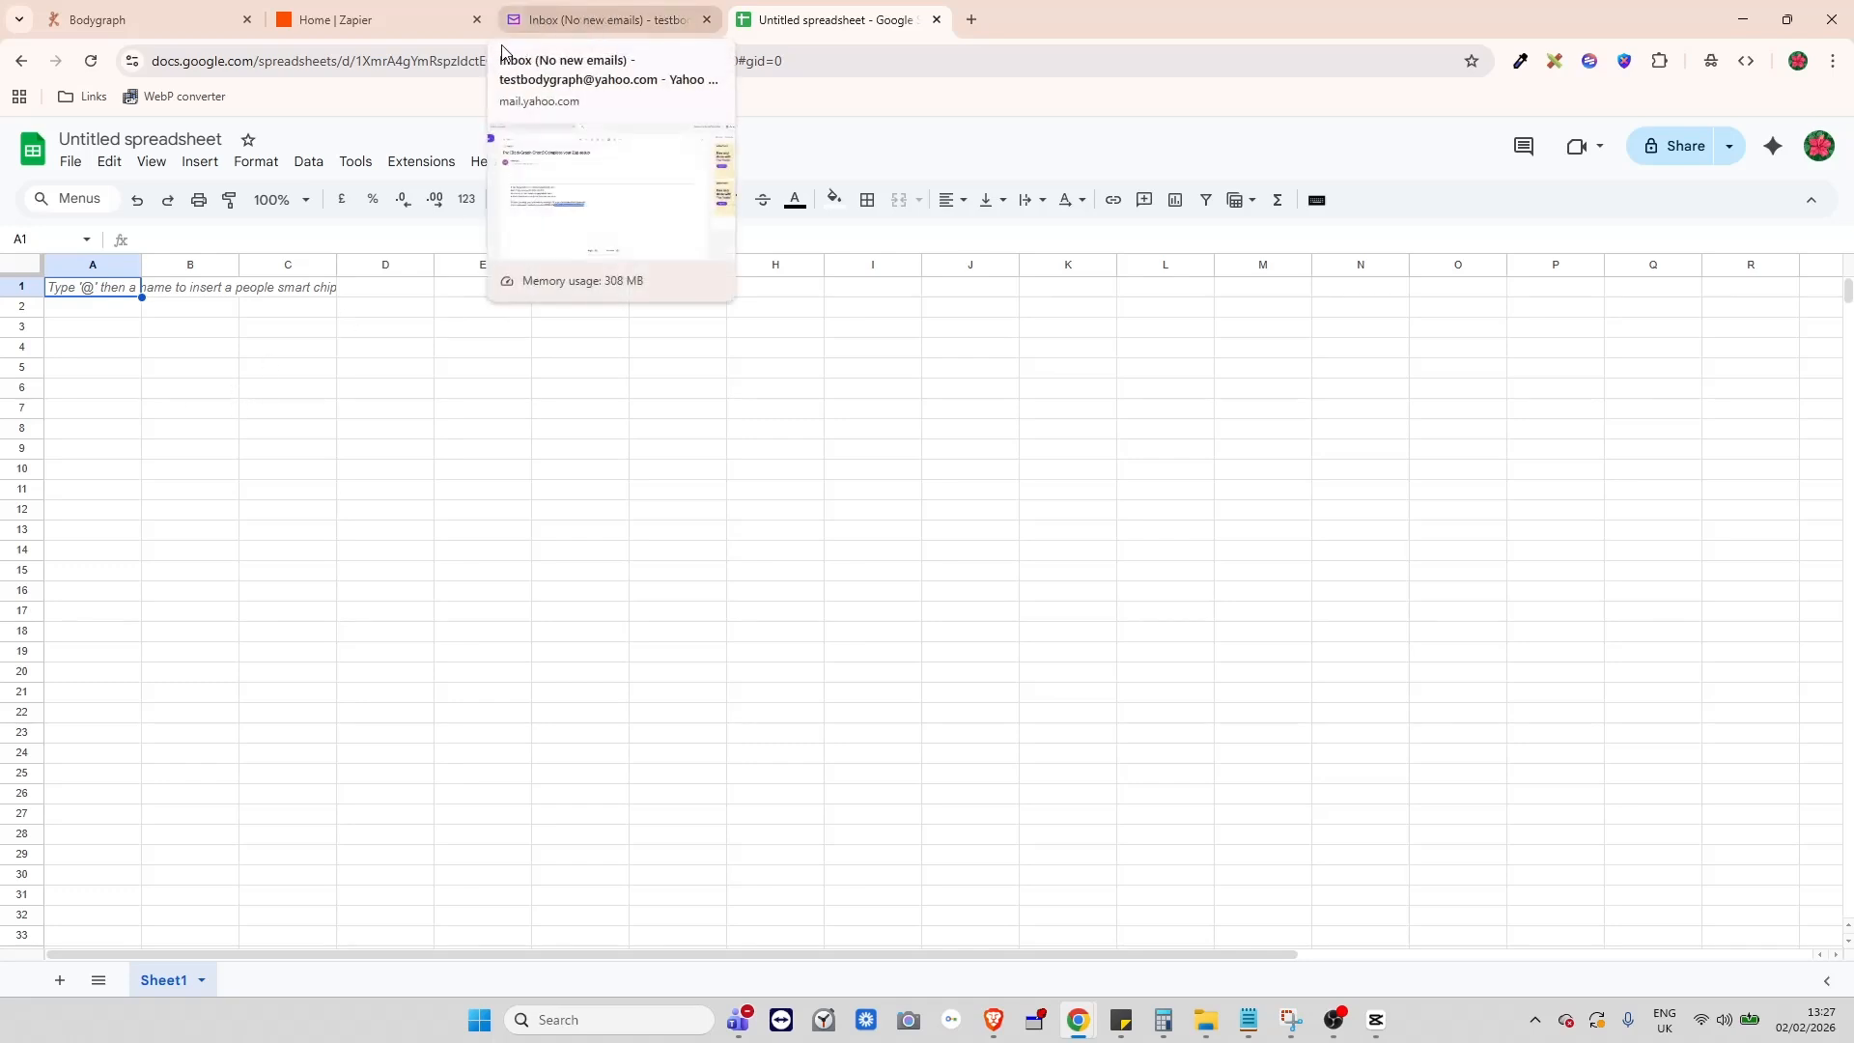
click(112, 23)
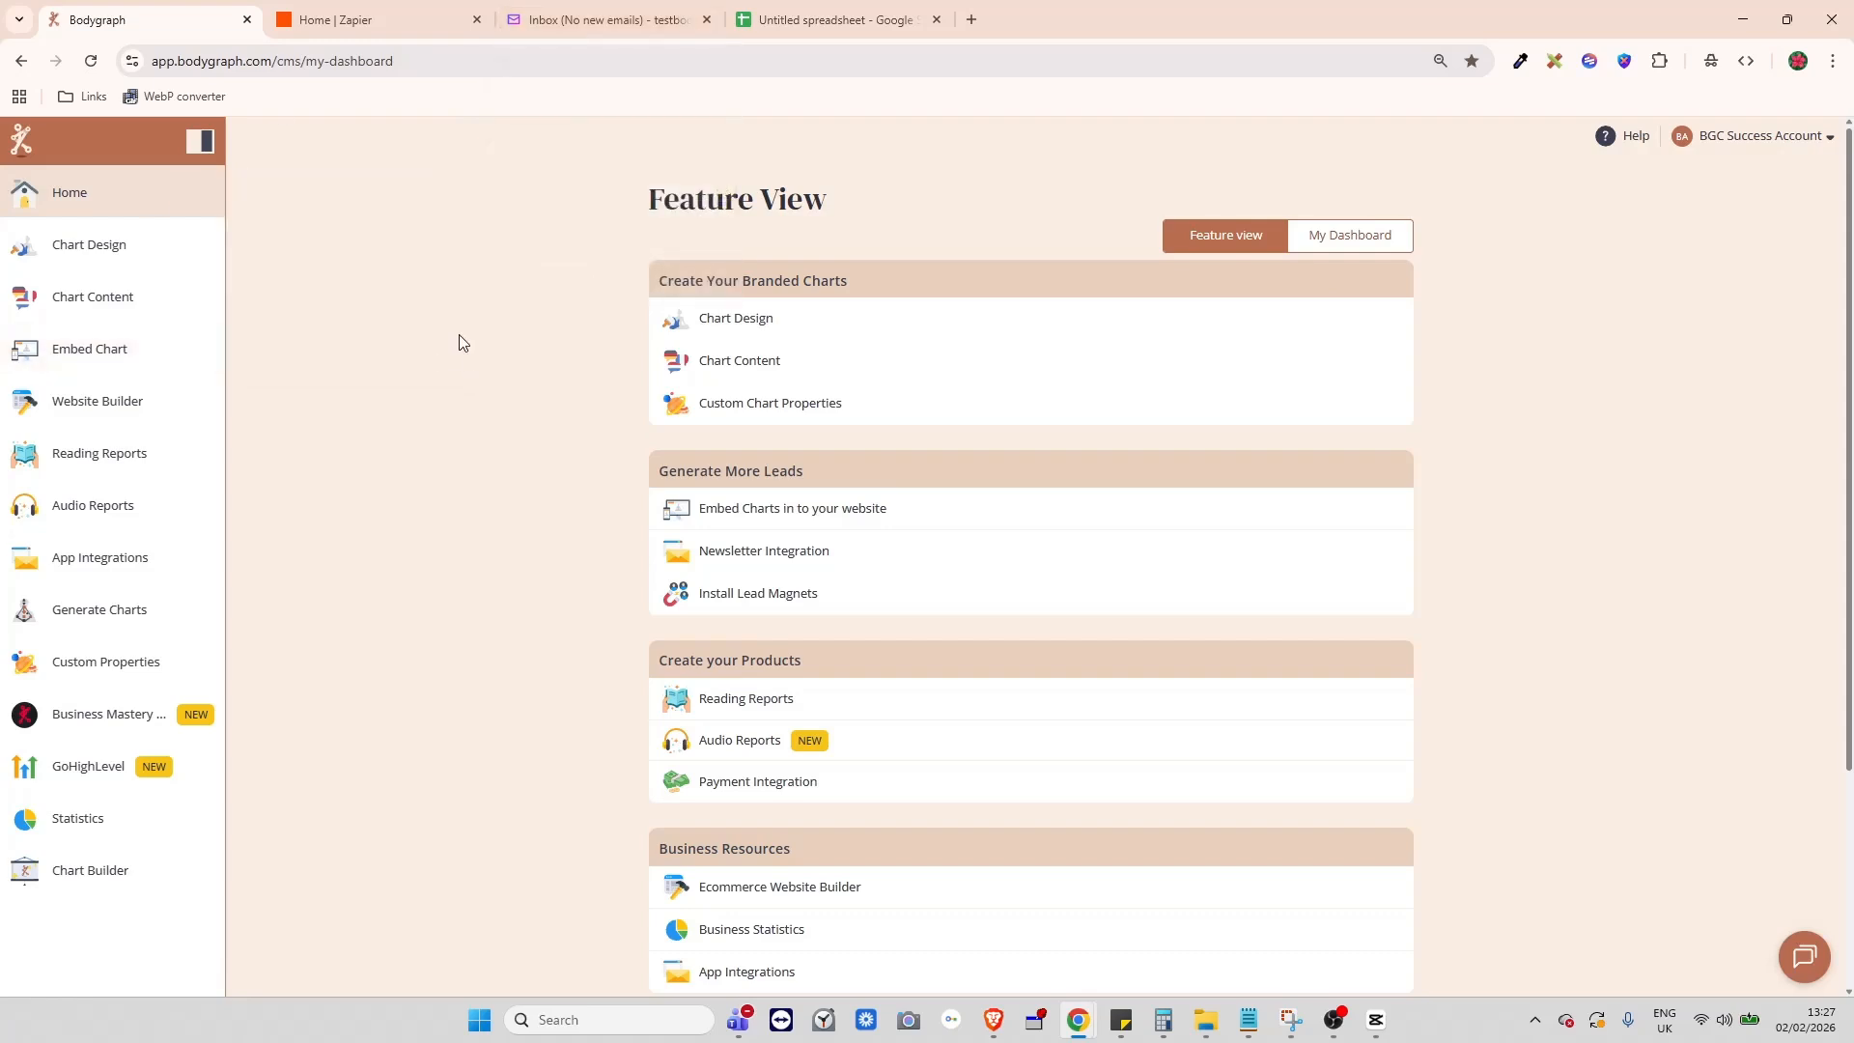
click(570, 20)
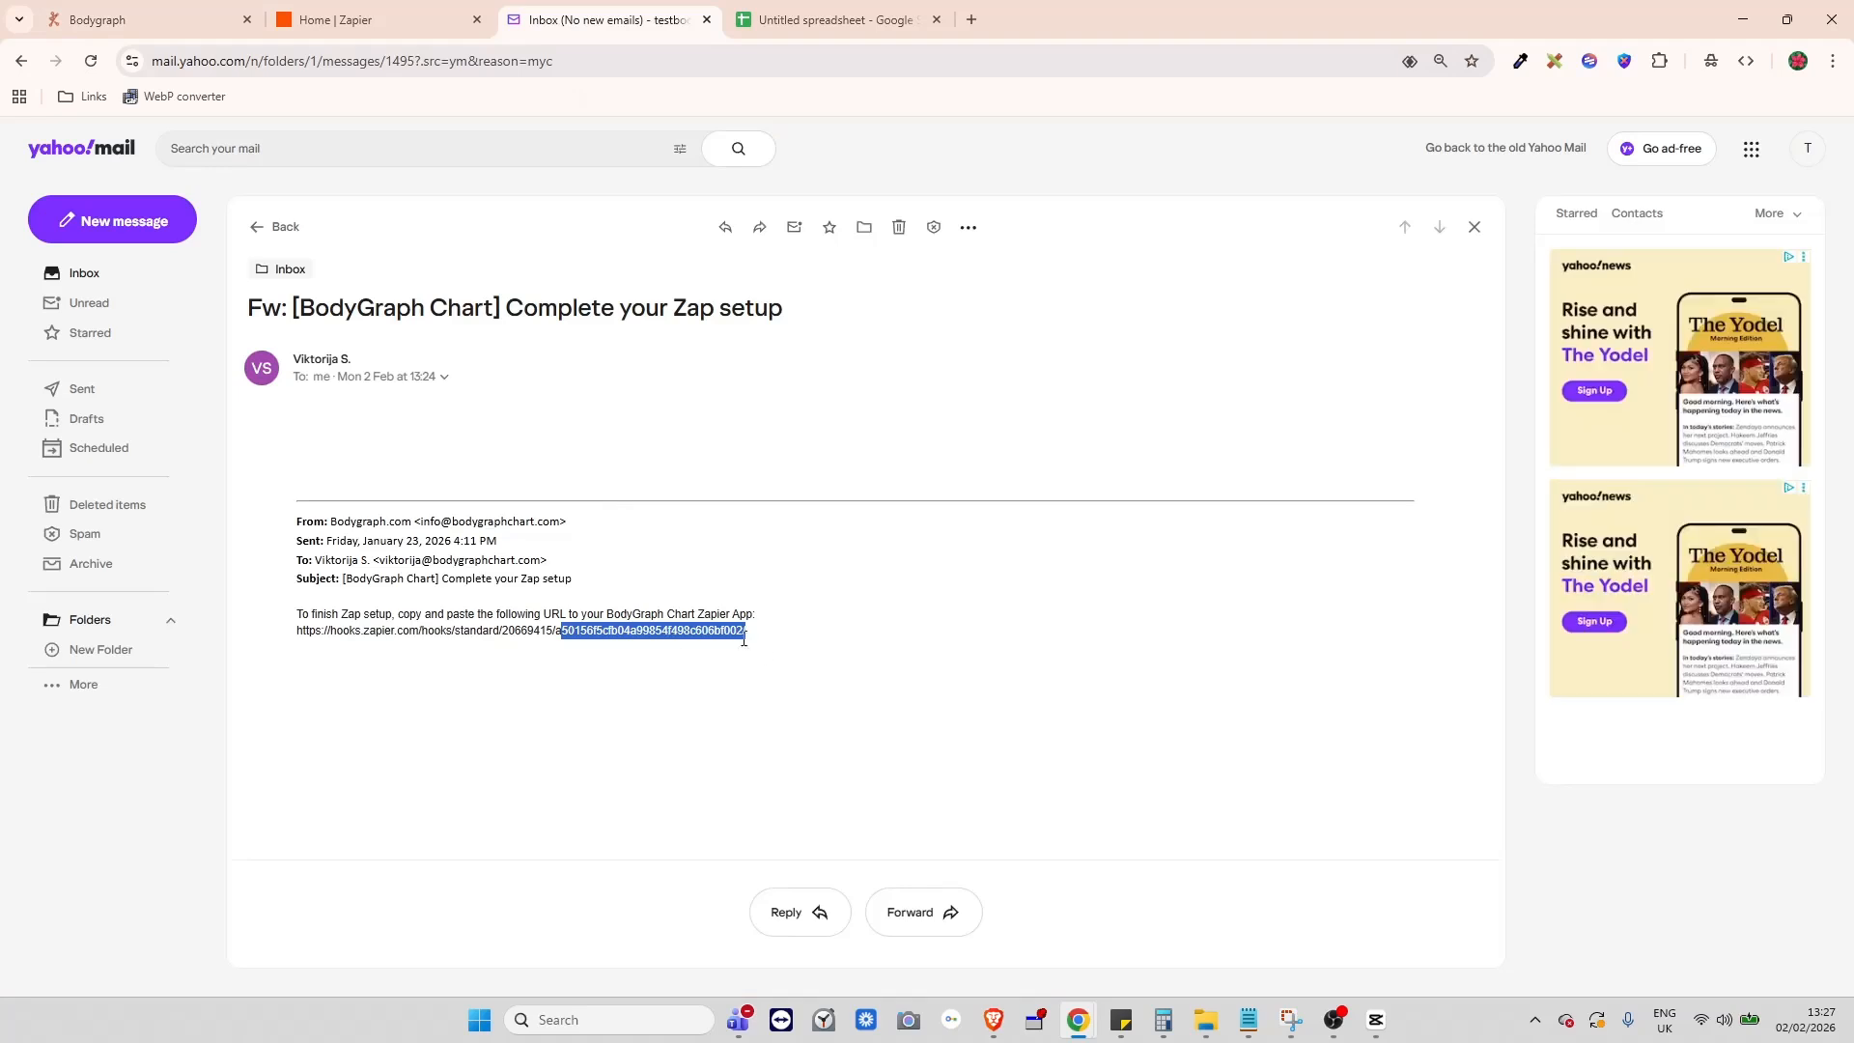
click(591, 599)
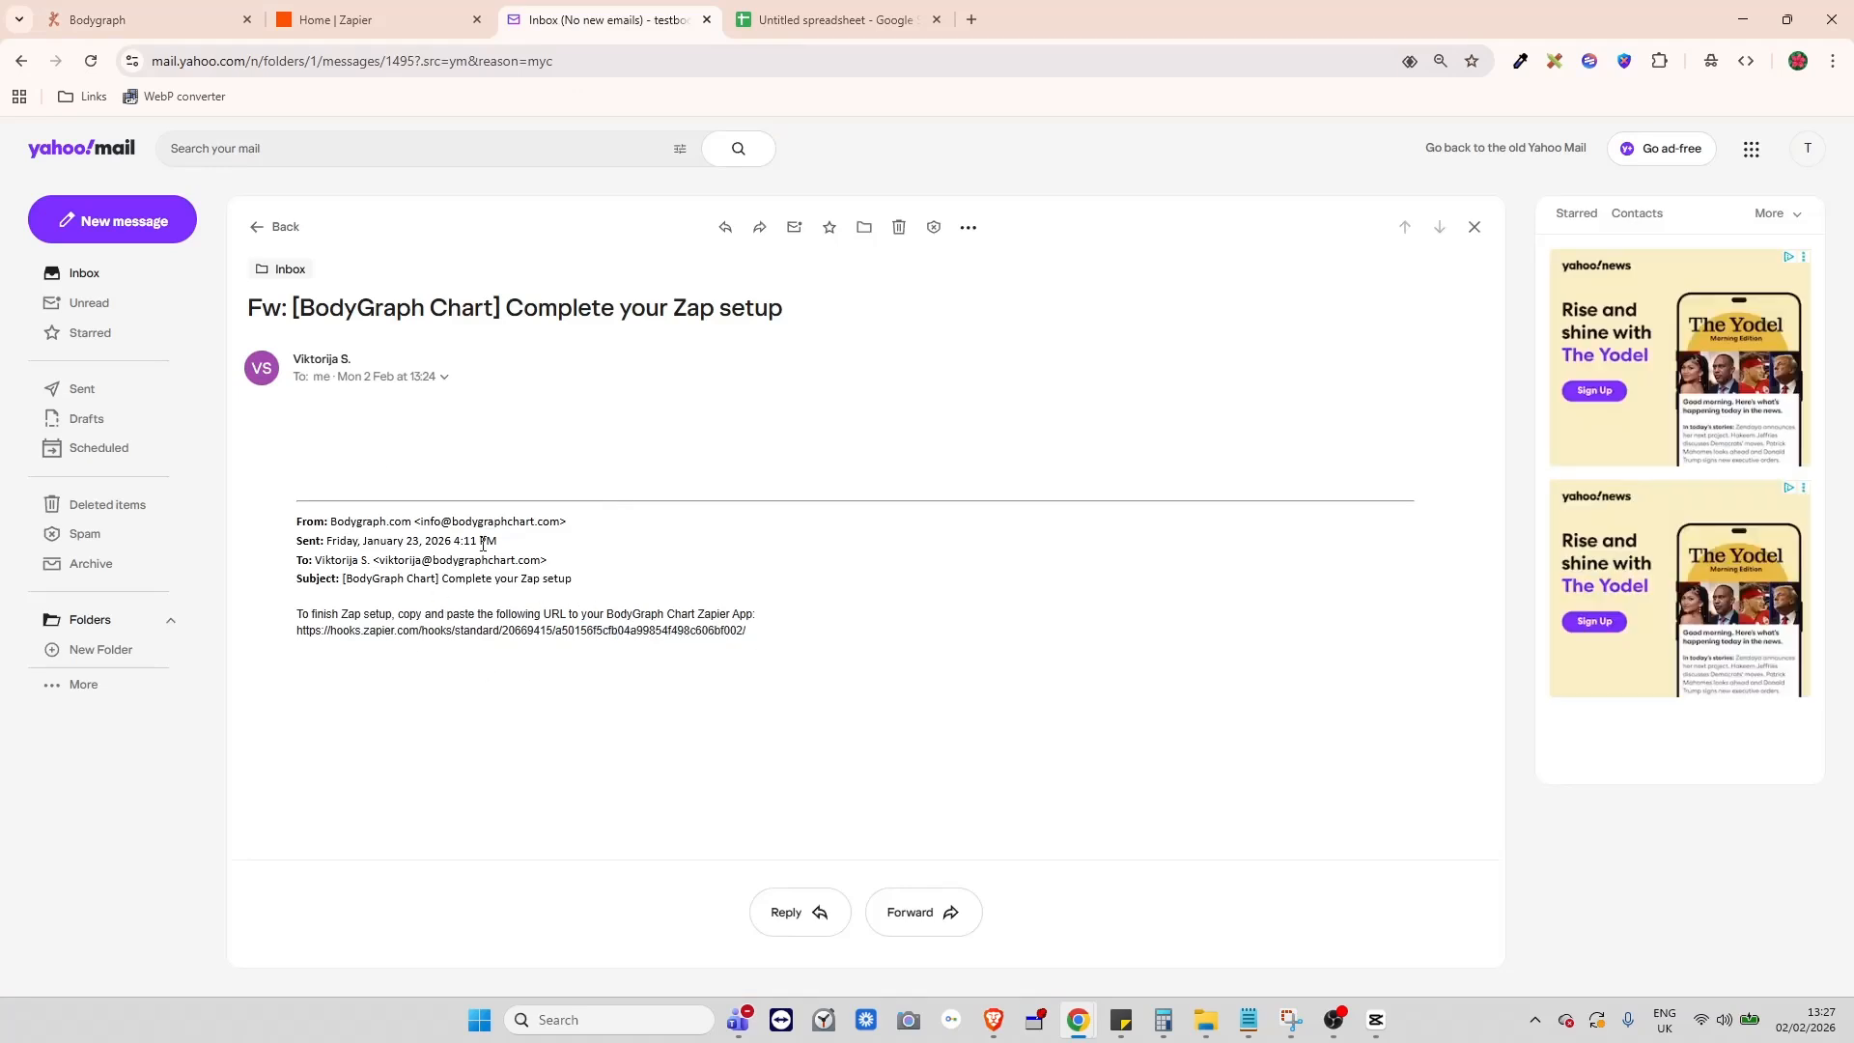
click(350, 23)
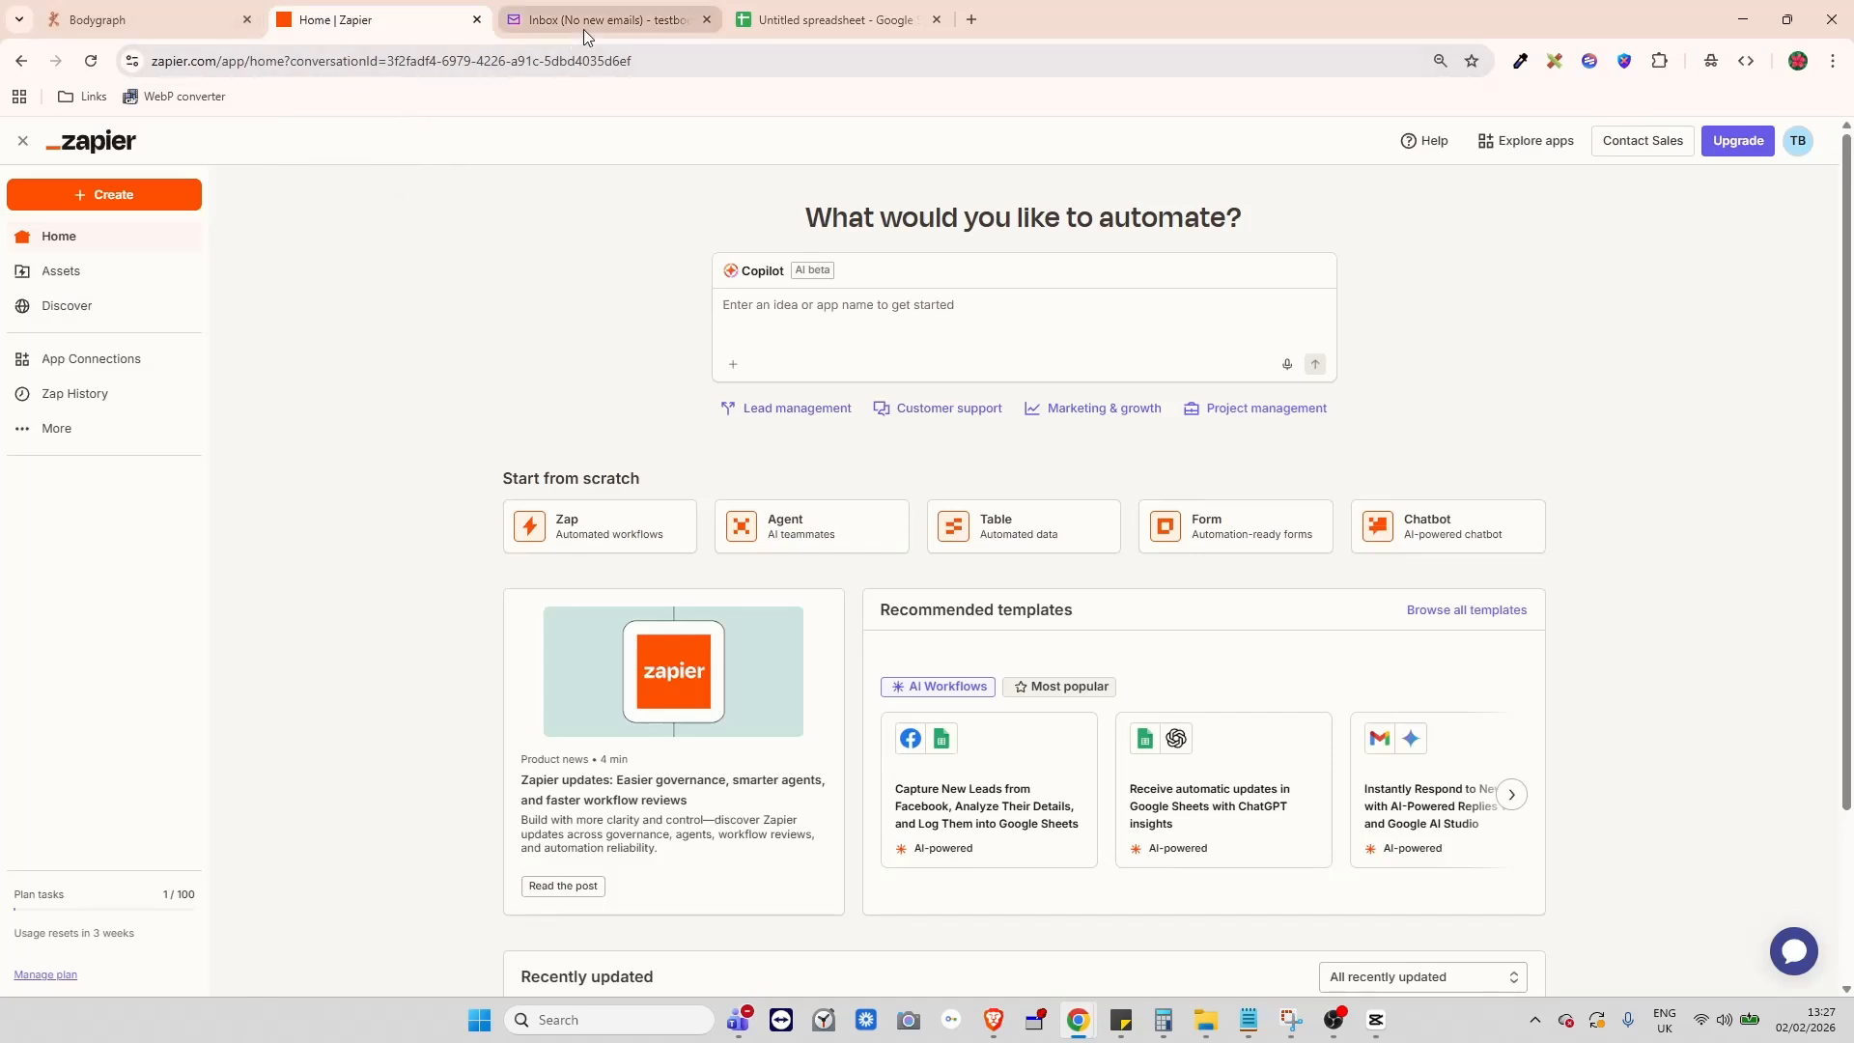
click(155, 21)
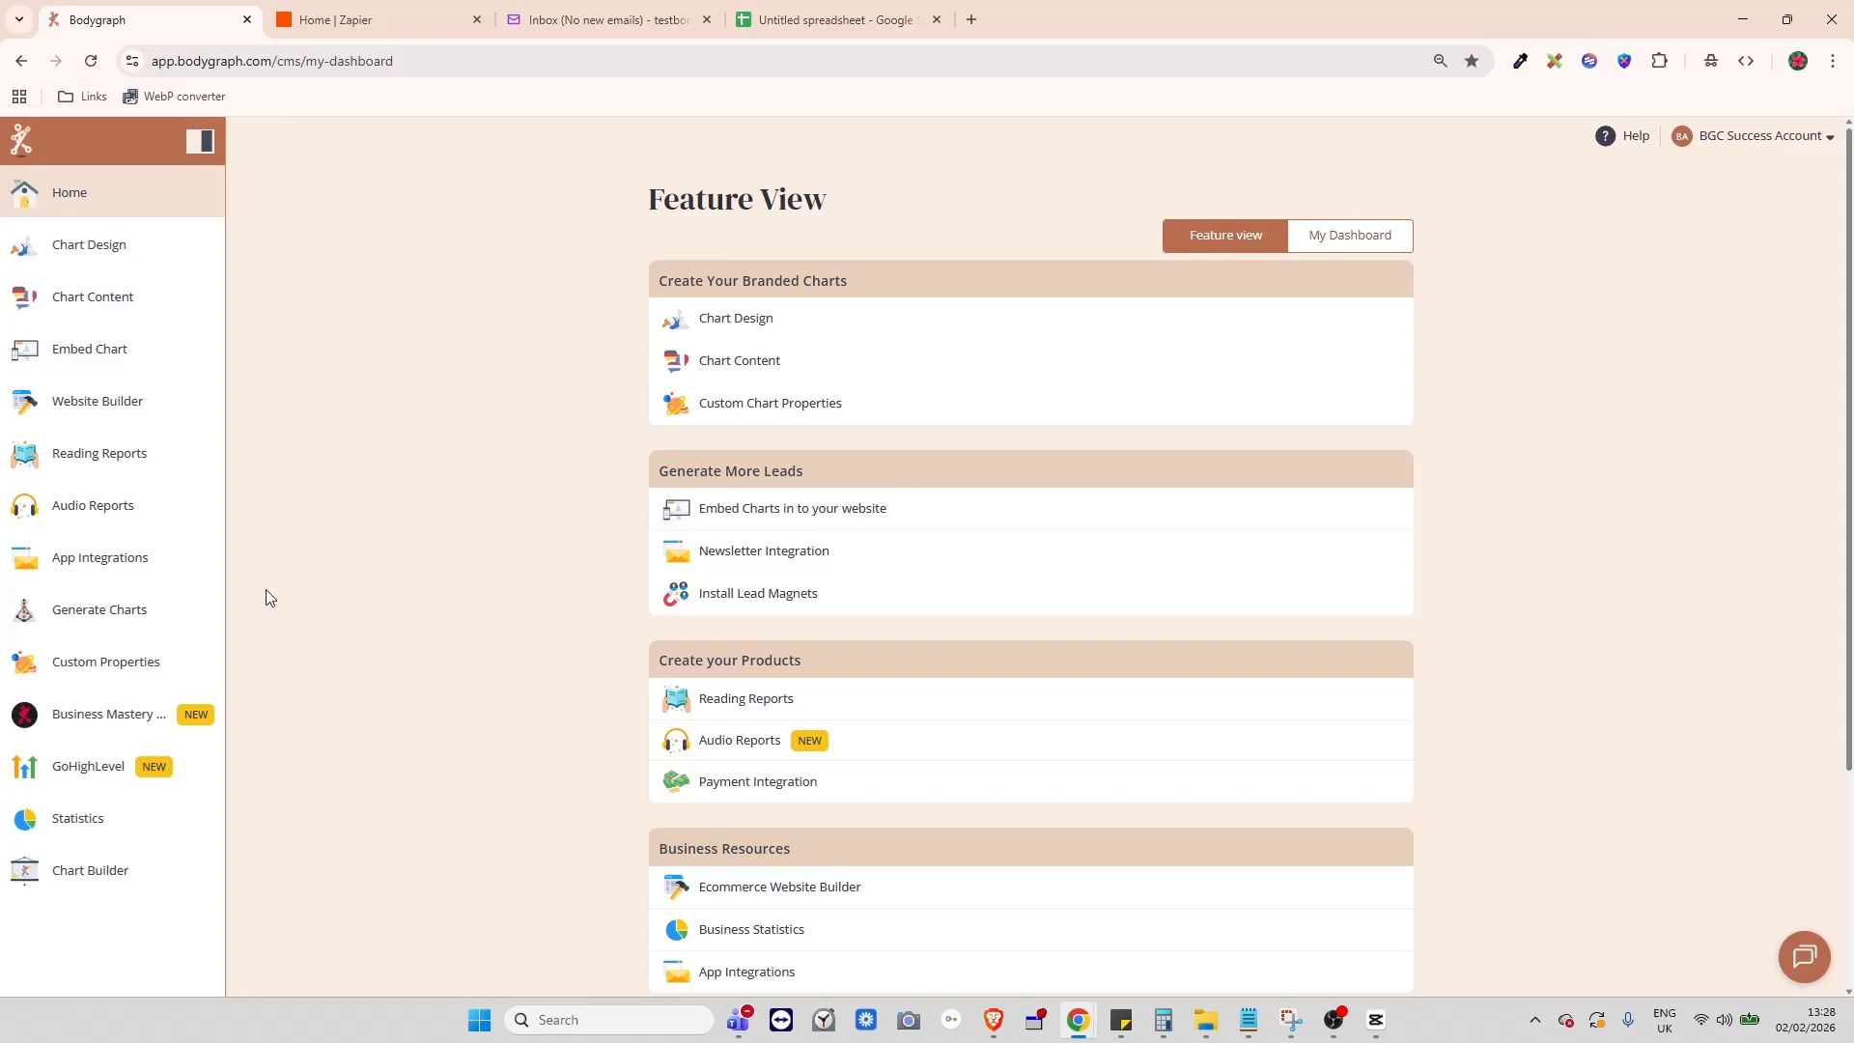
- Create a new Zapier app integration in Bodygraph and name the app Google Sheets
click(82, 571)
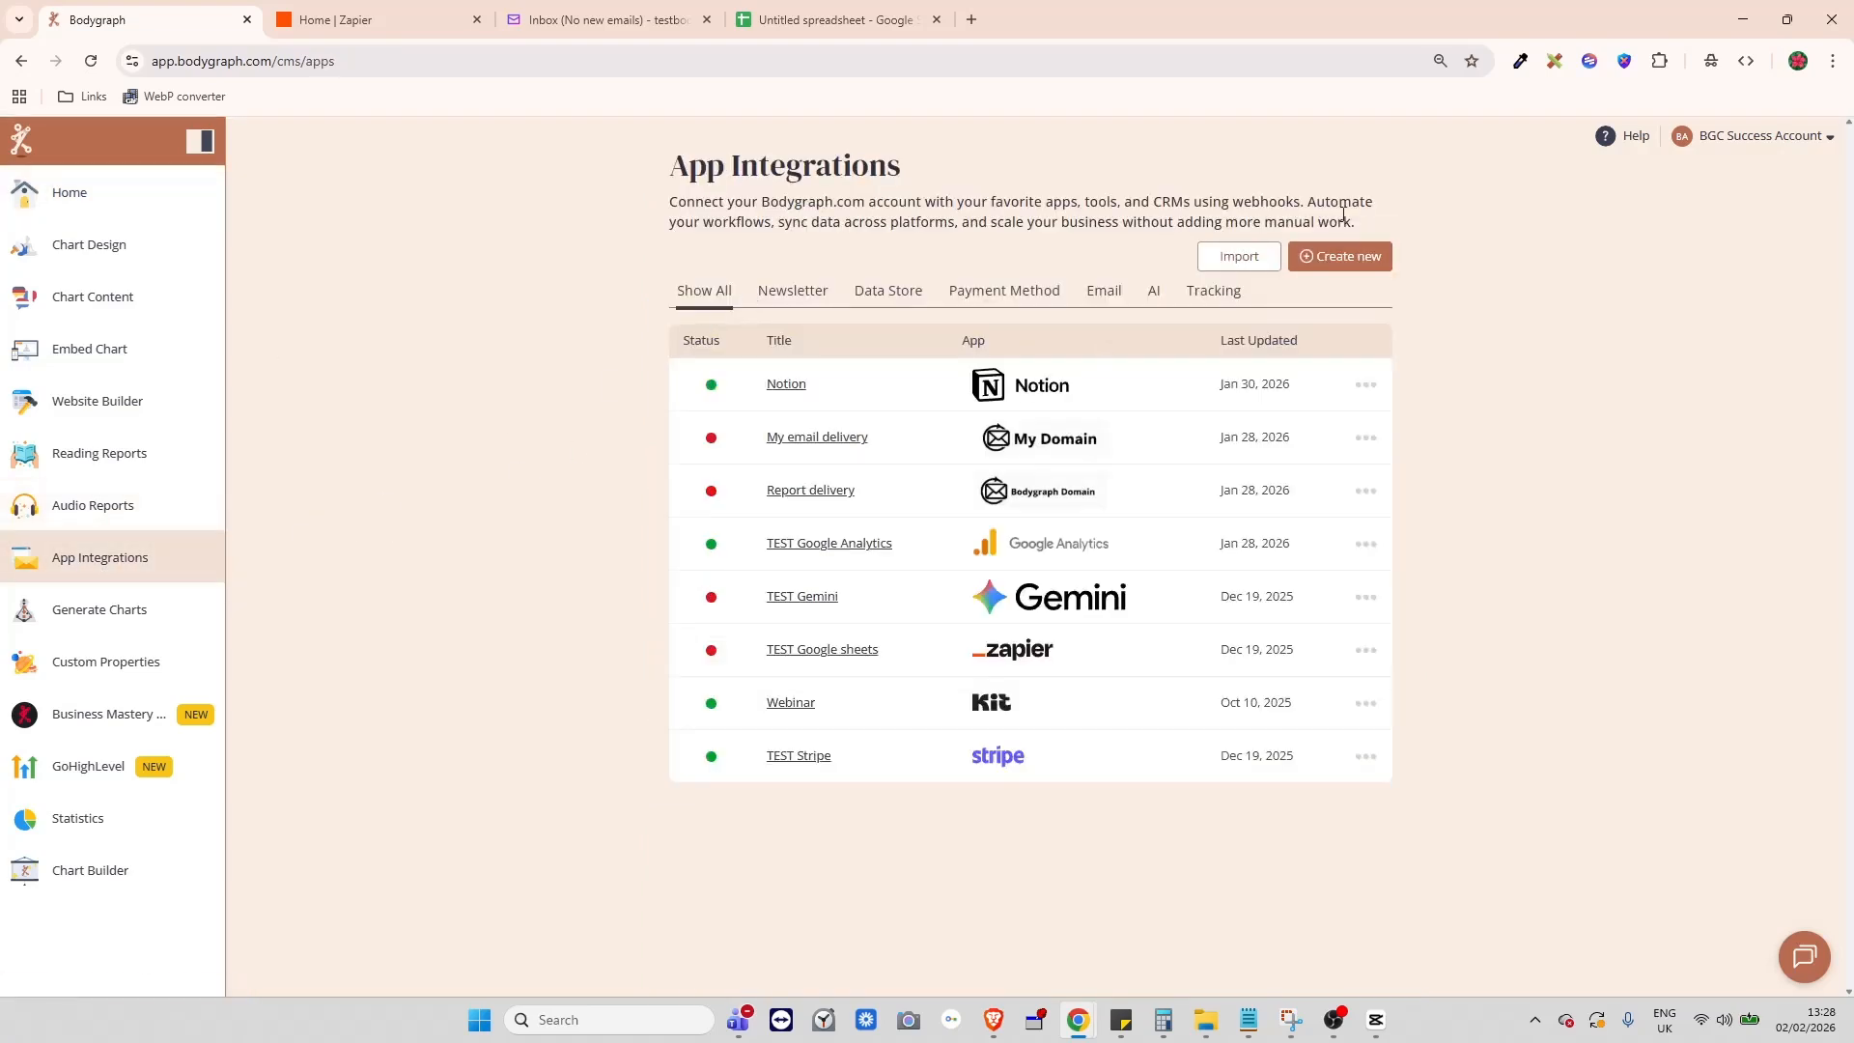
click(1341, 256)
scroll(892, 594, down, 5)
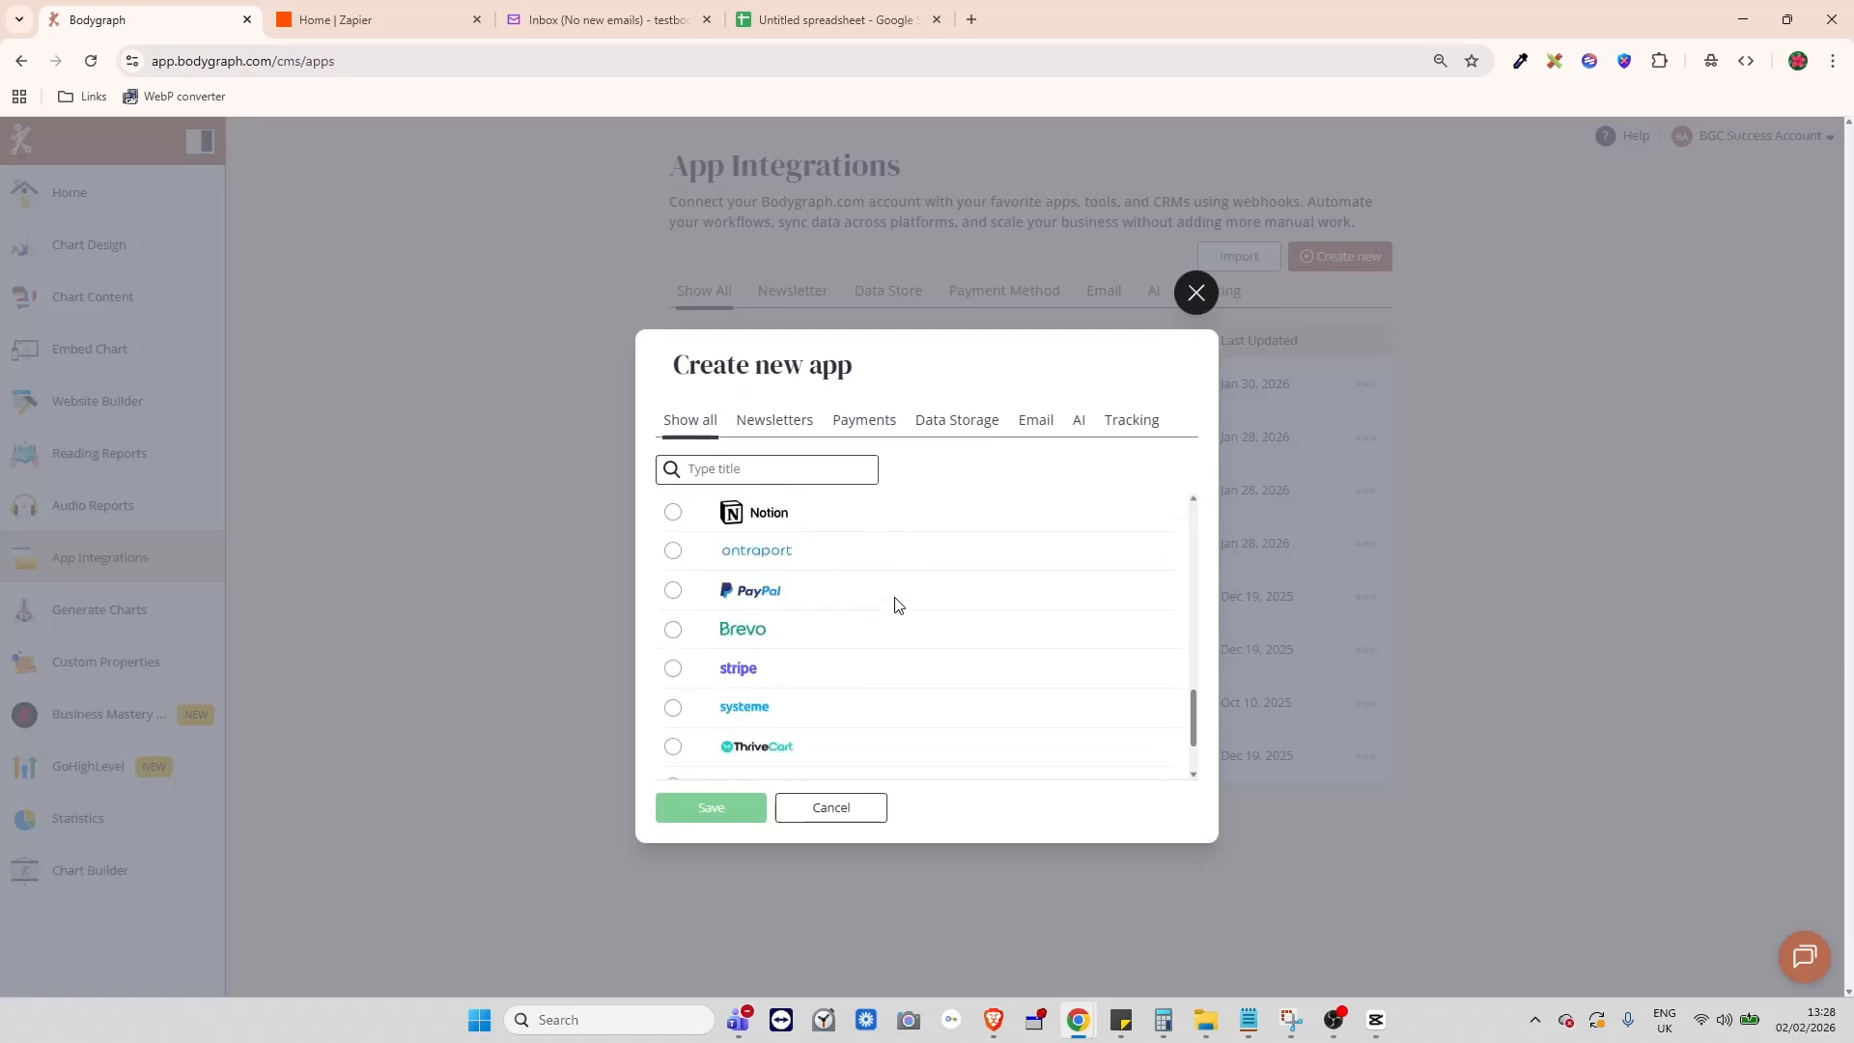
scroll(897, 604, down, 2)
click(673, 761)
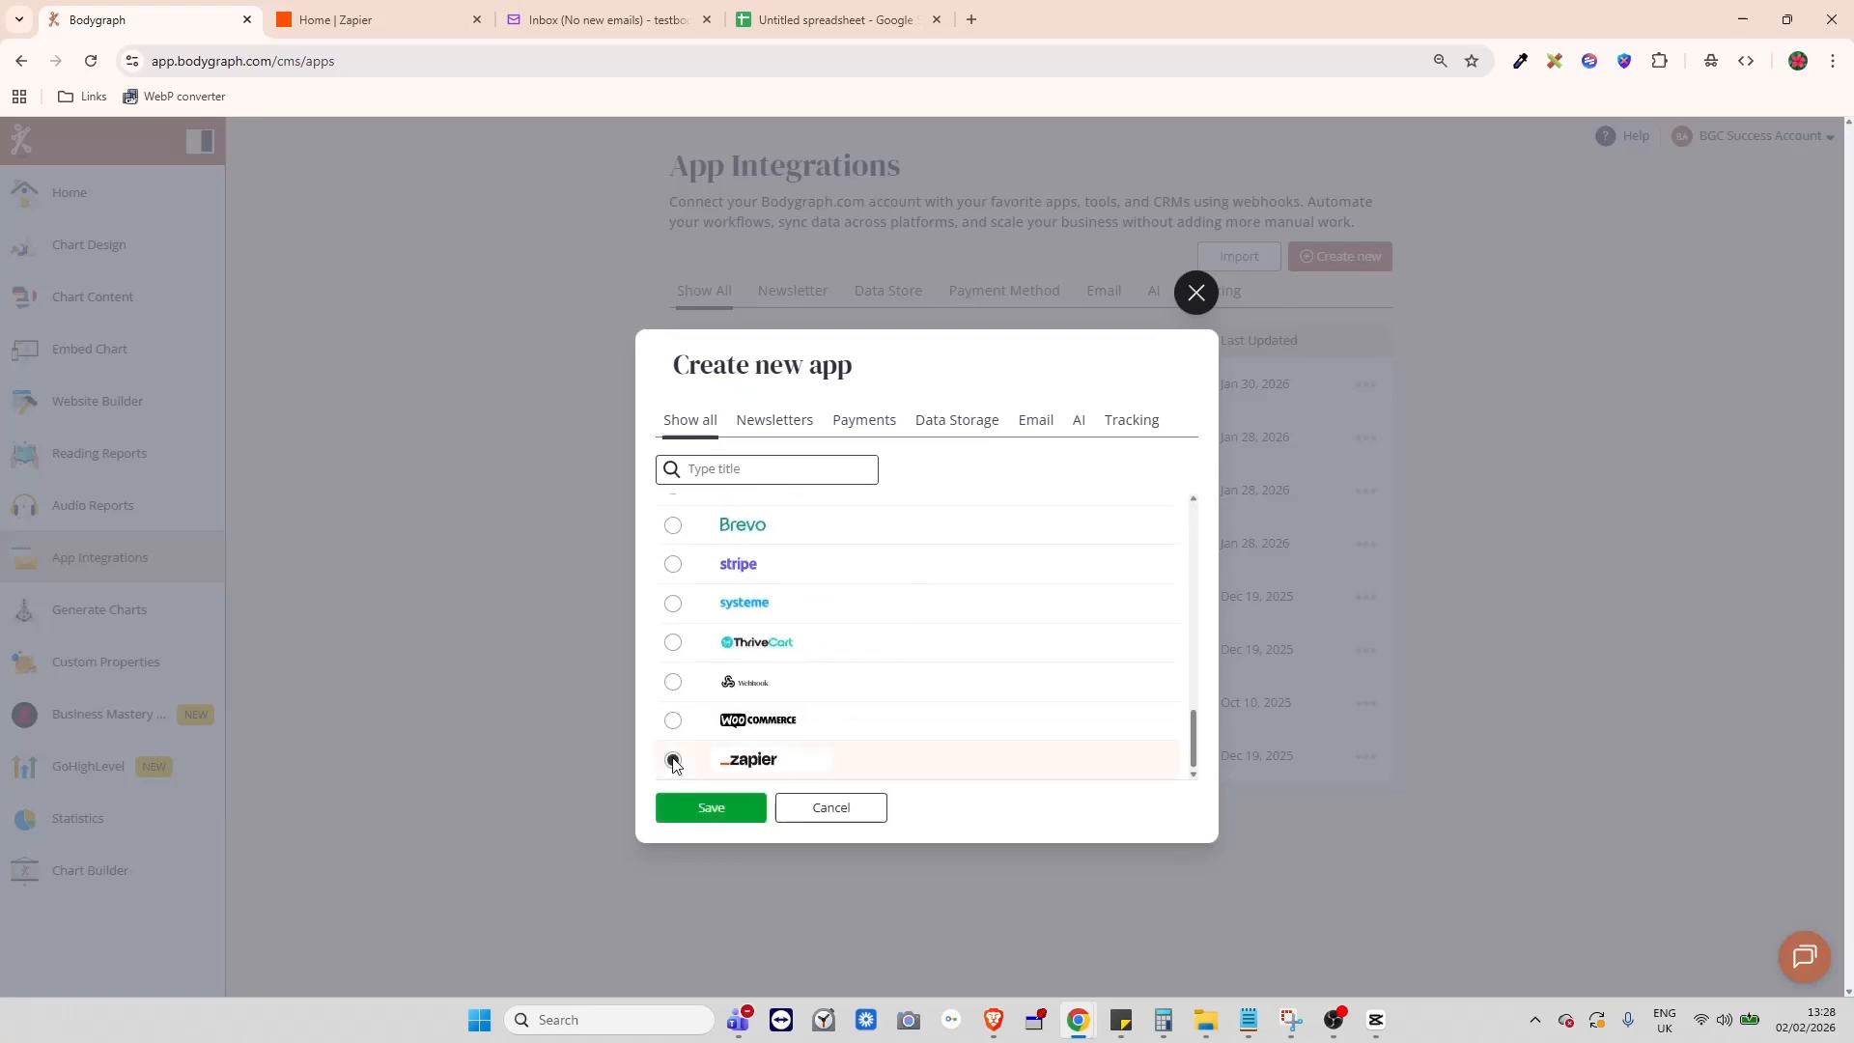
click(701, 810)
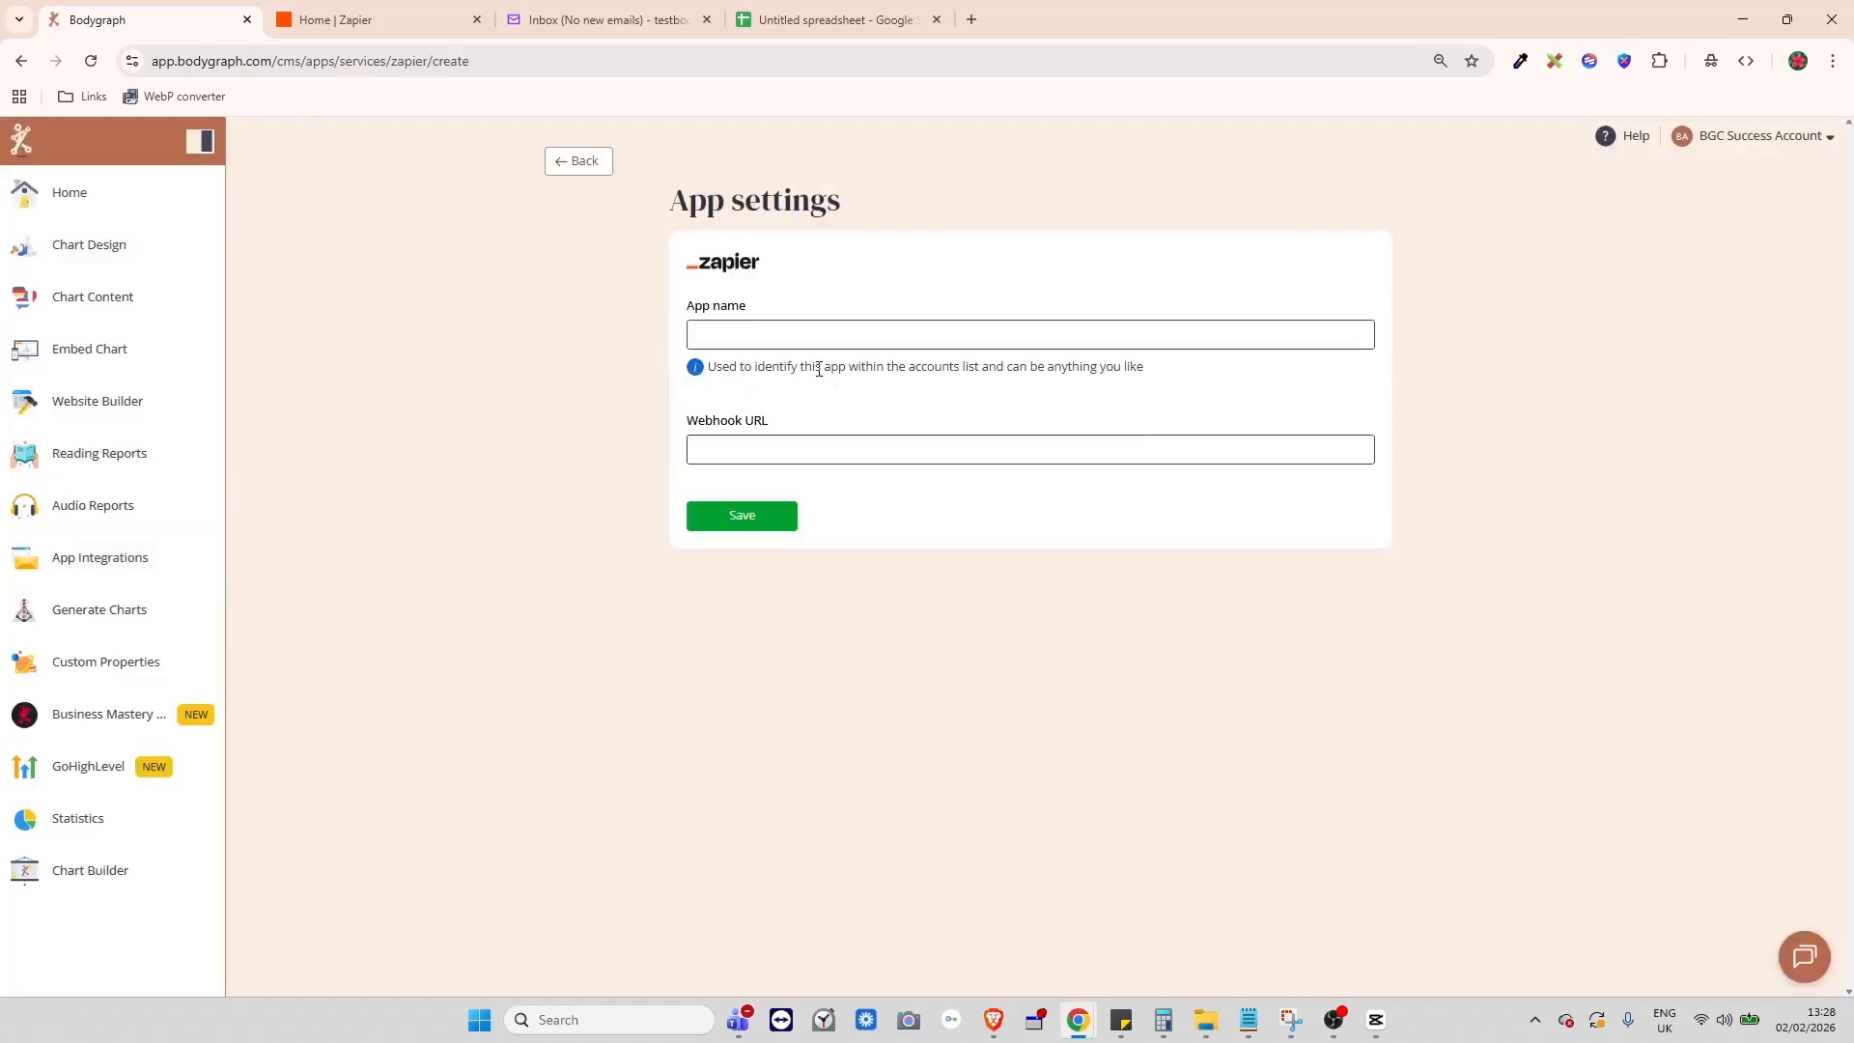
click(799, 329)
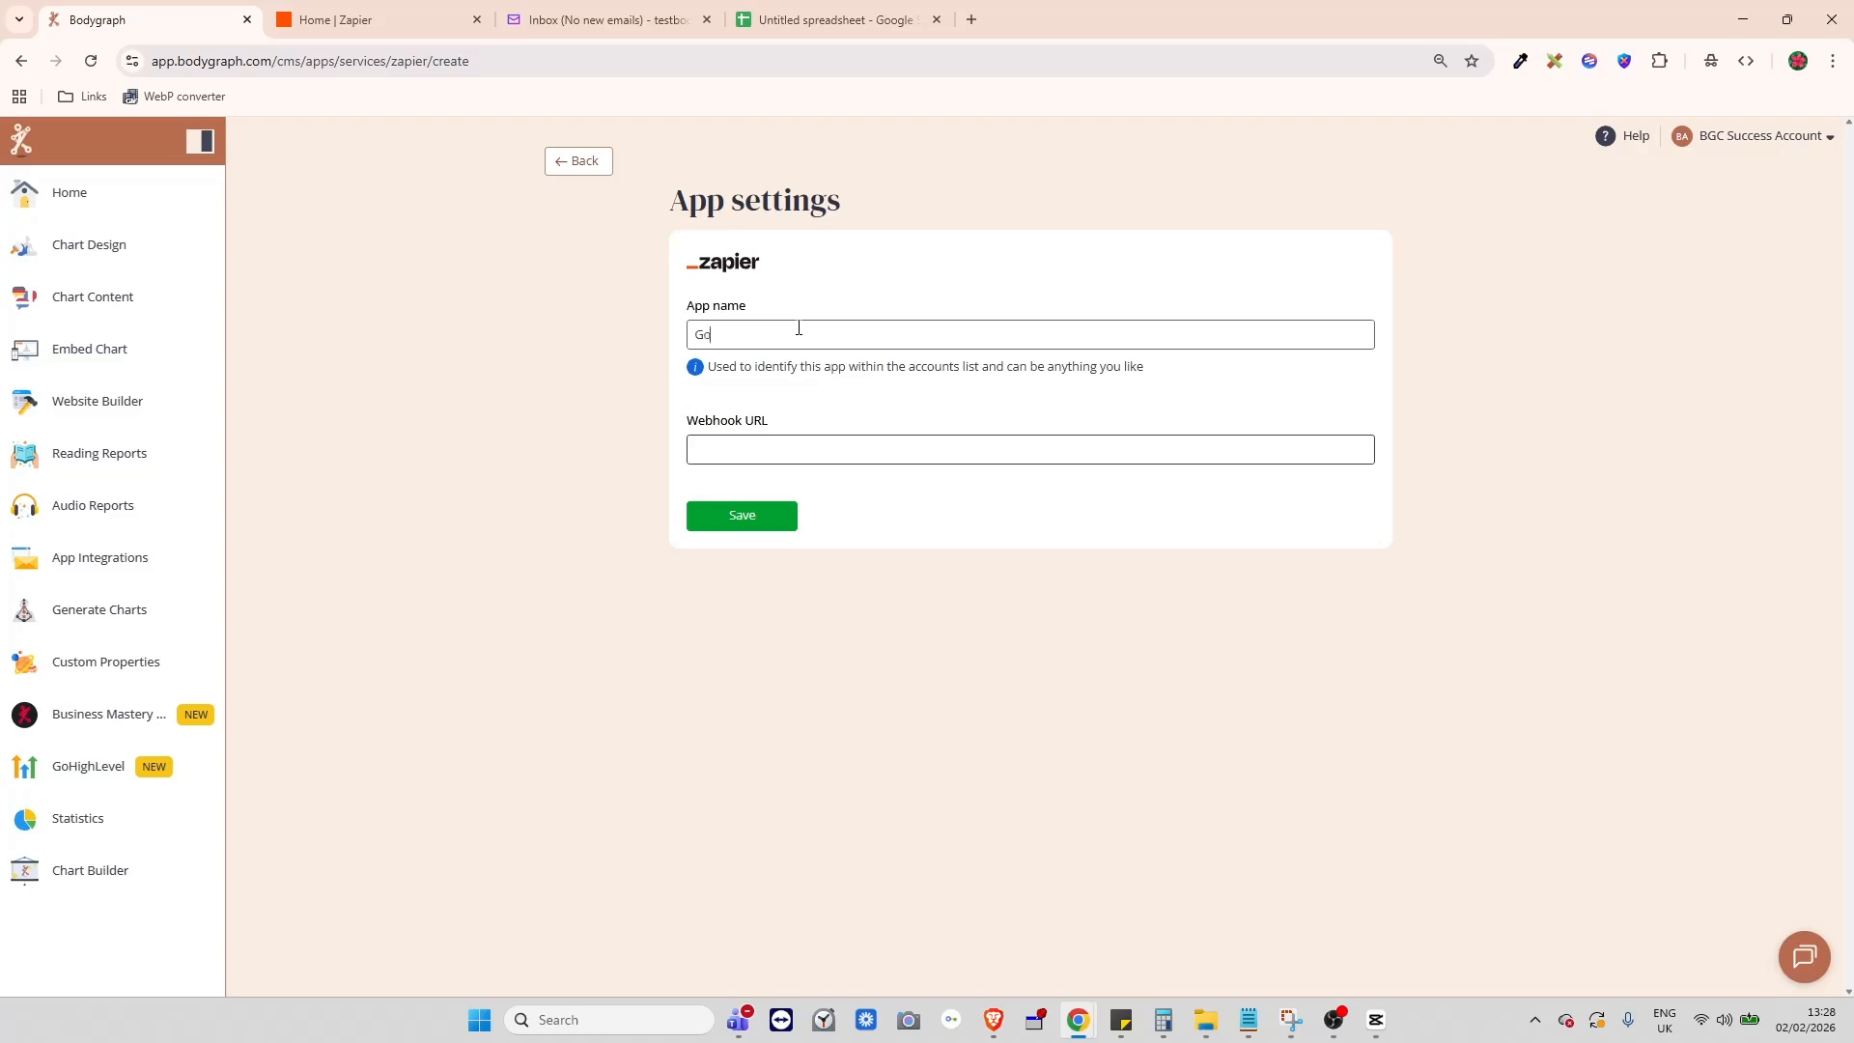
text(Googlle Sheets)
- Start a new draft Zap from Zapier's home page and bring up its trigger app picker
click(317, 26)
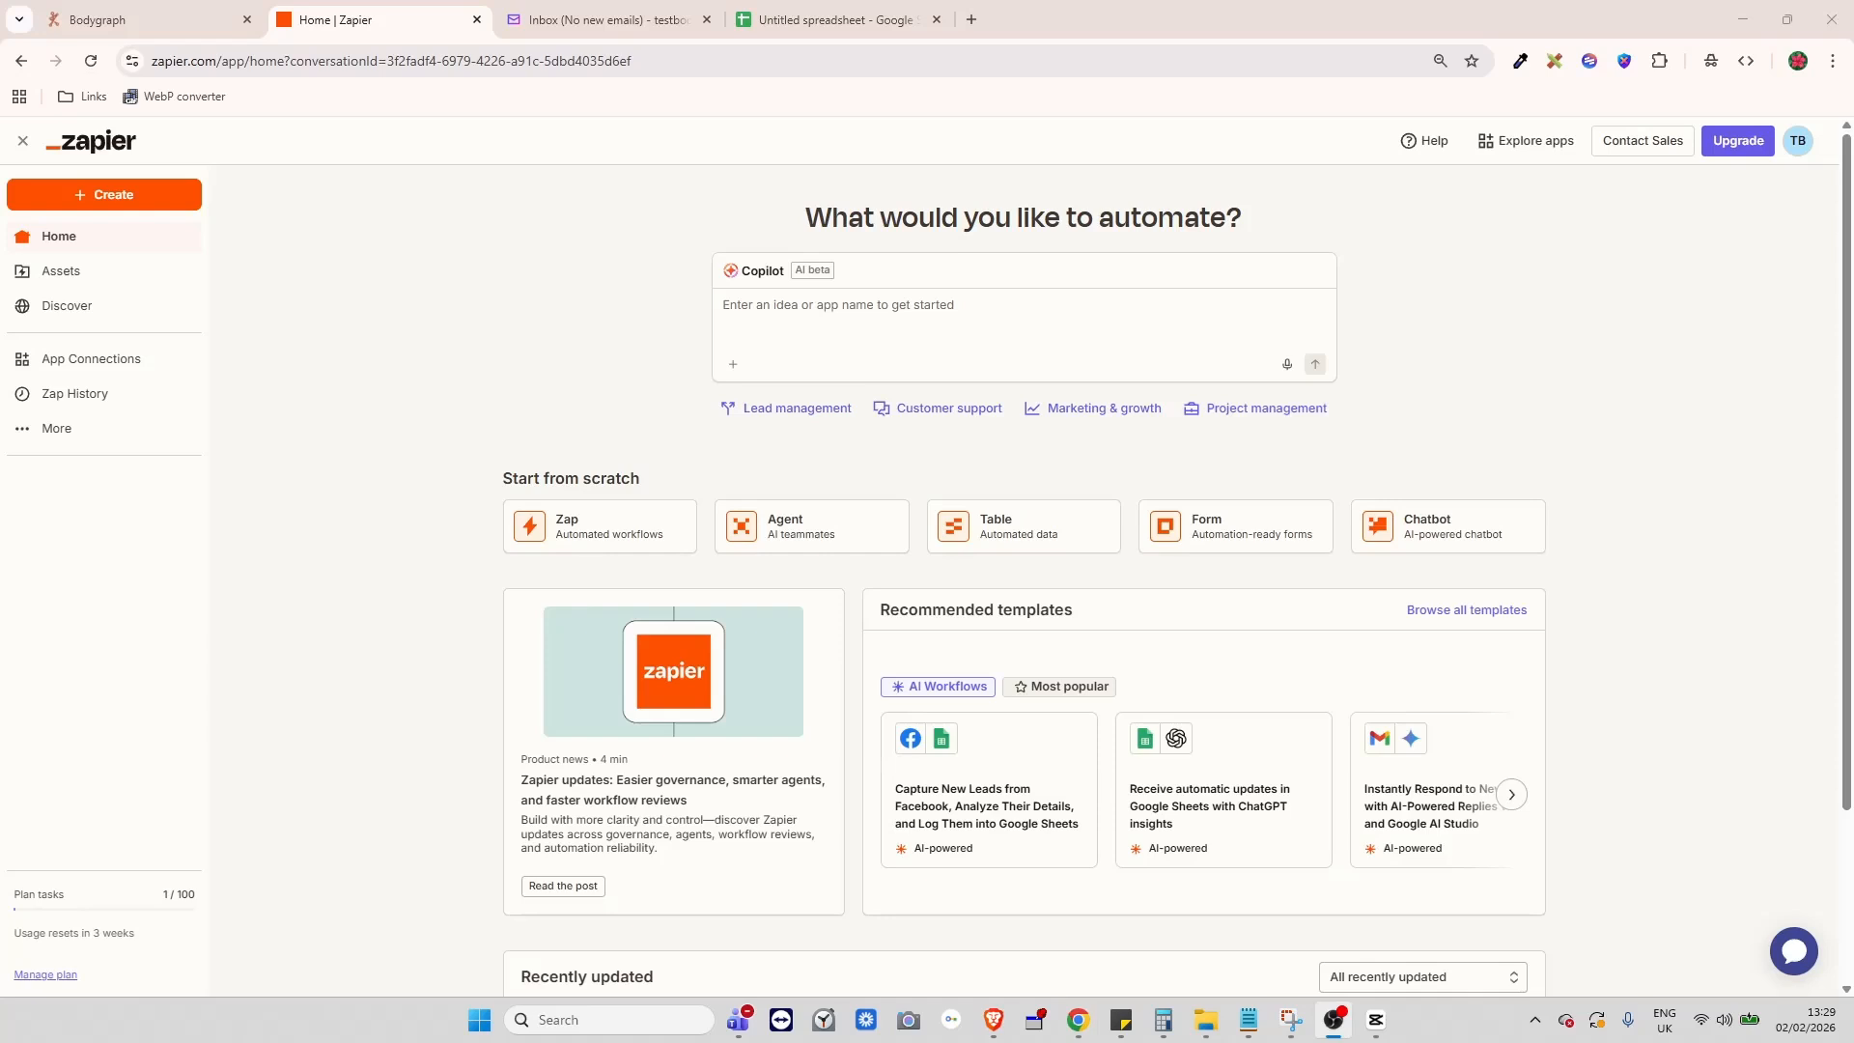
click(105, 206)
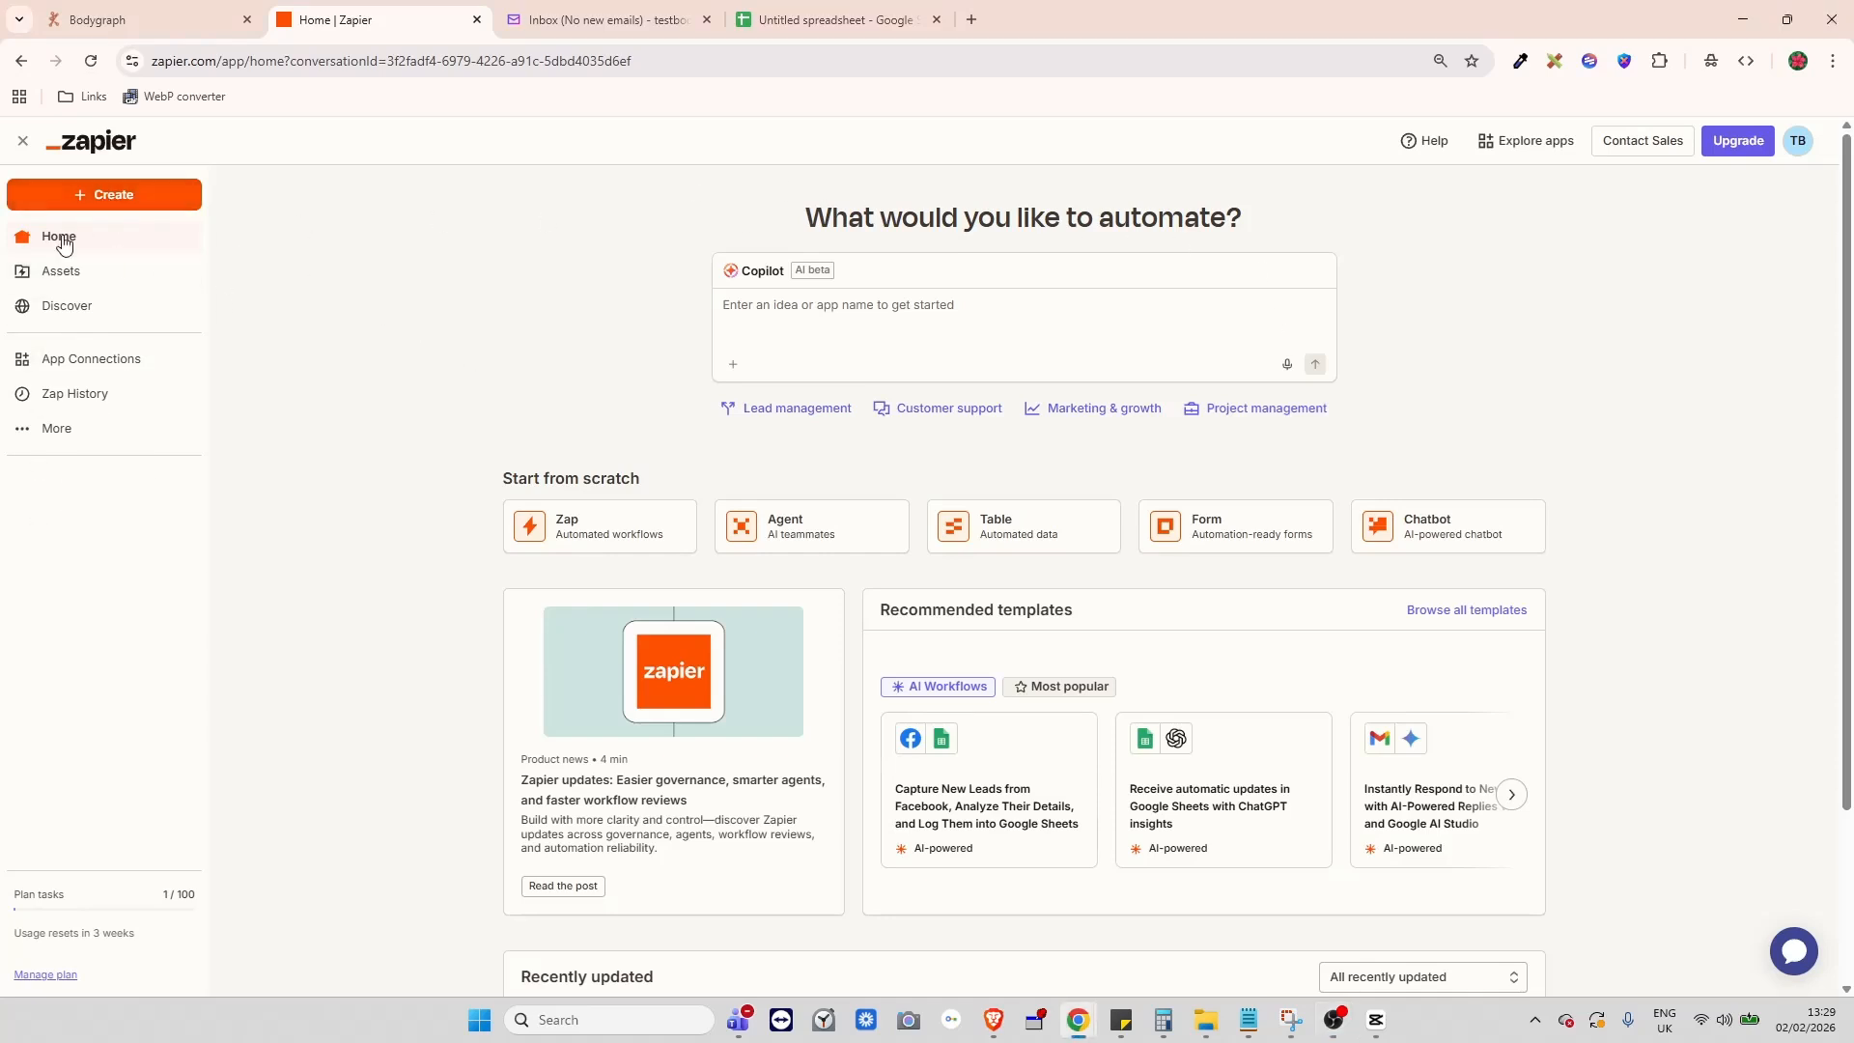
click(58, 203)
click(72, 241)
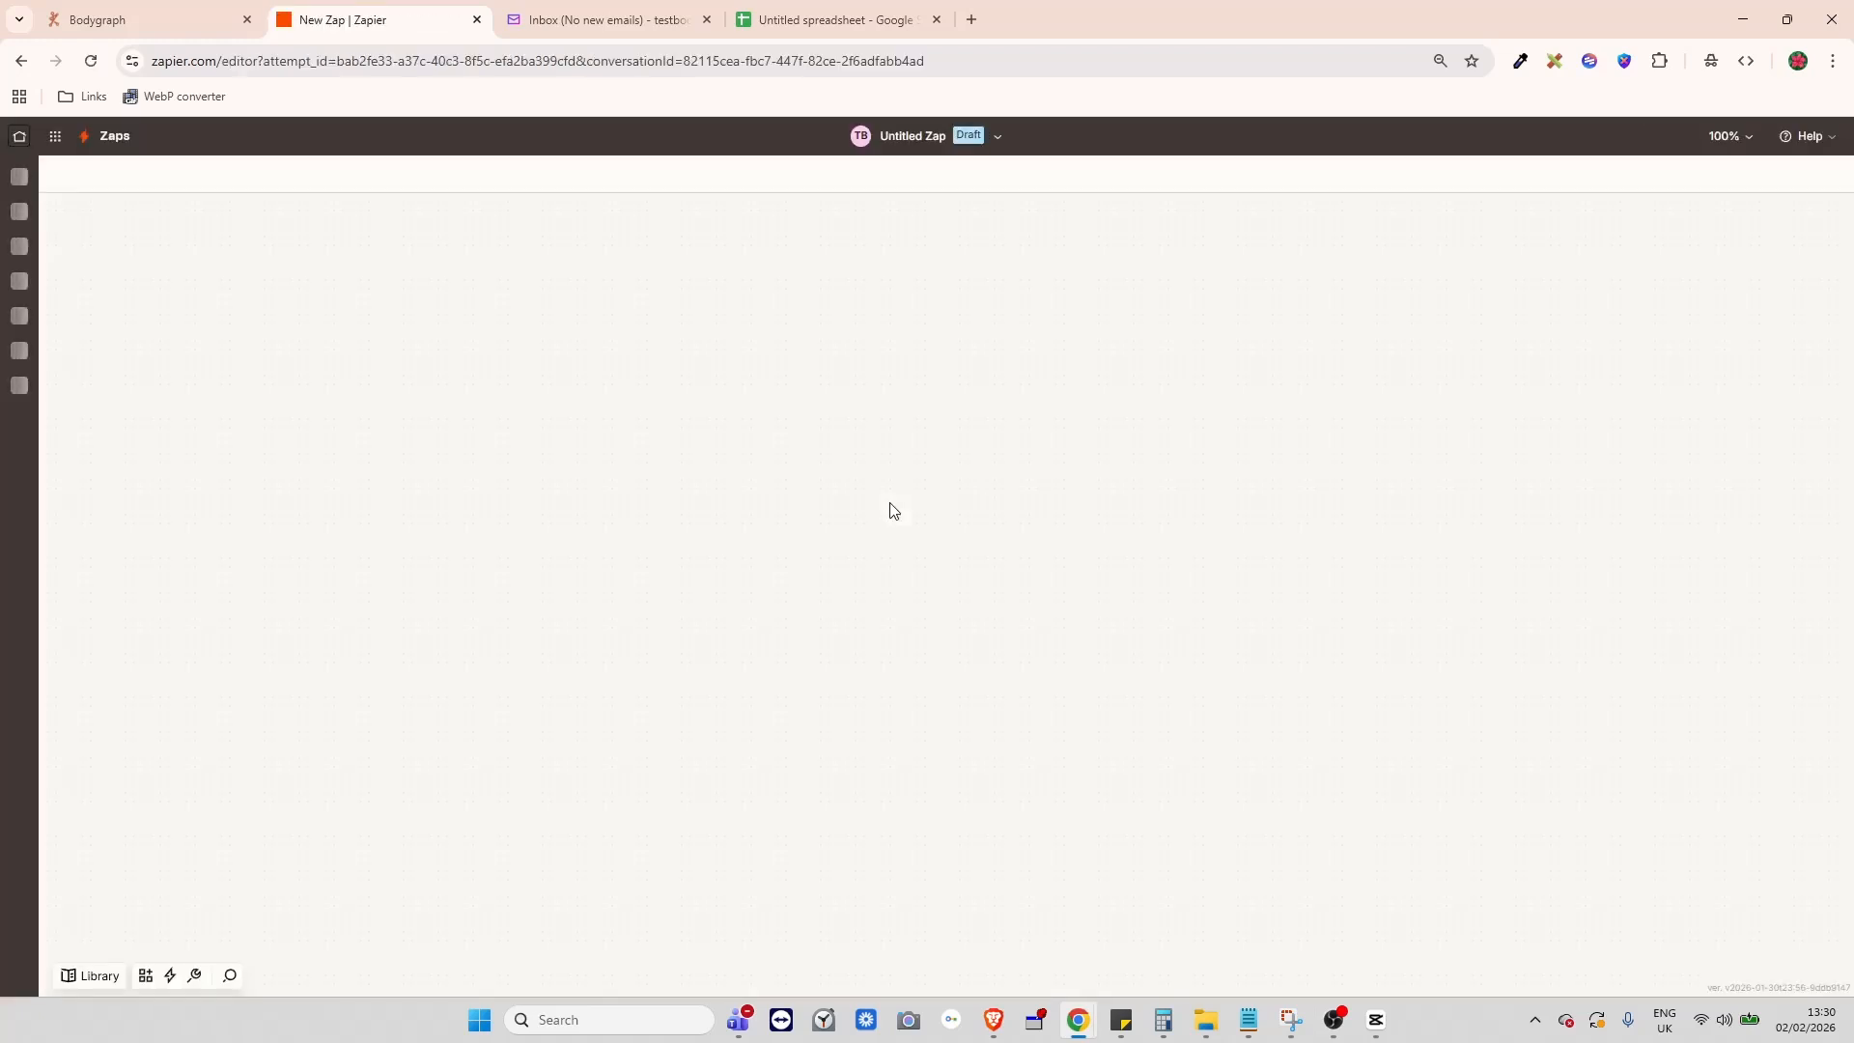
scroll(1151, 508, down, 1)
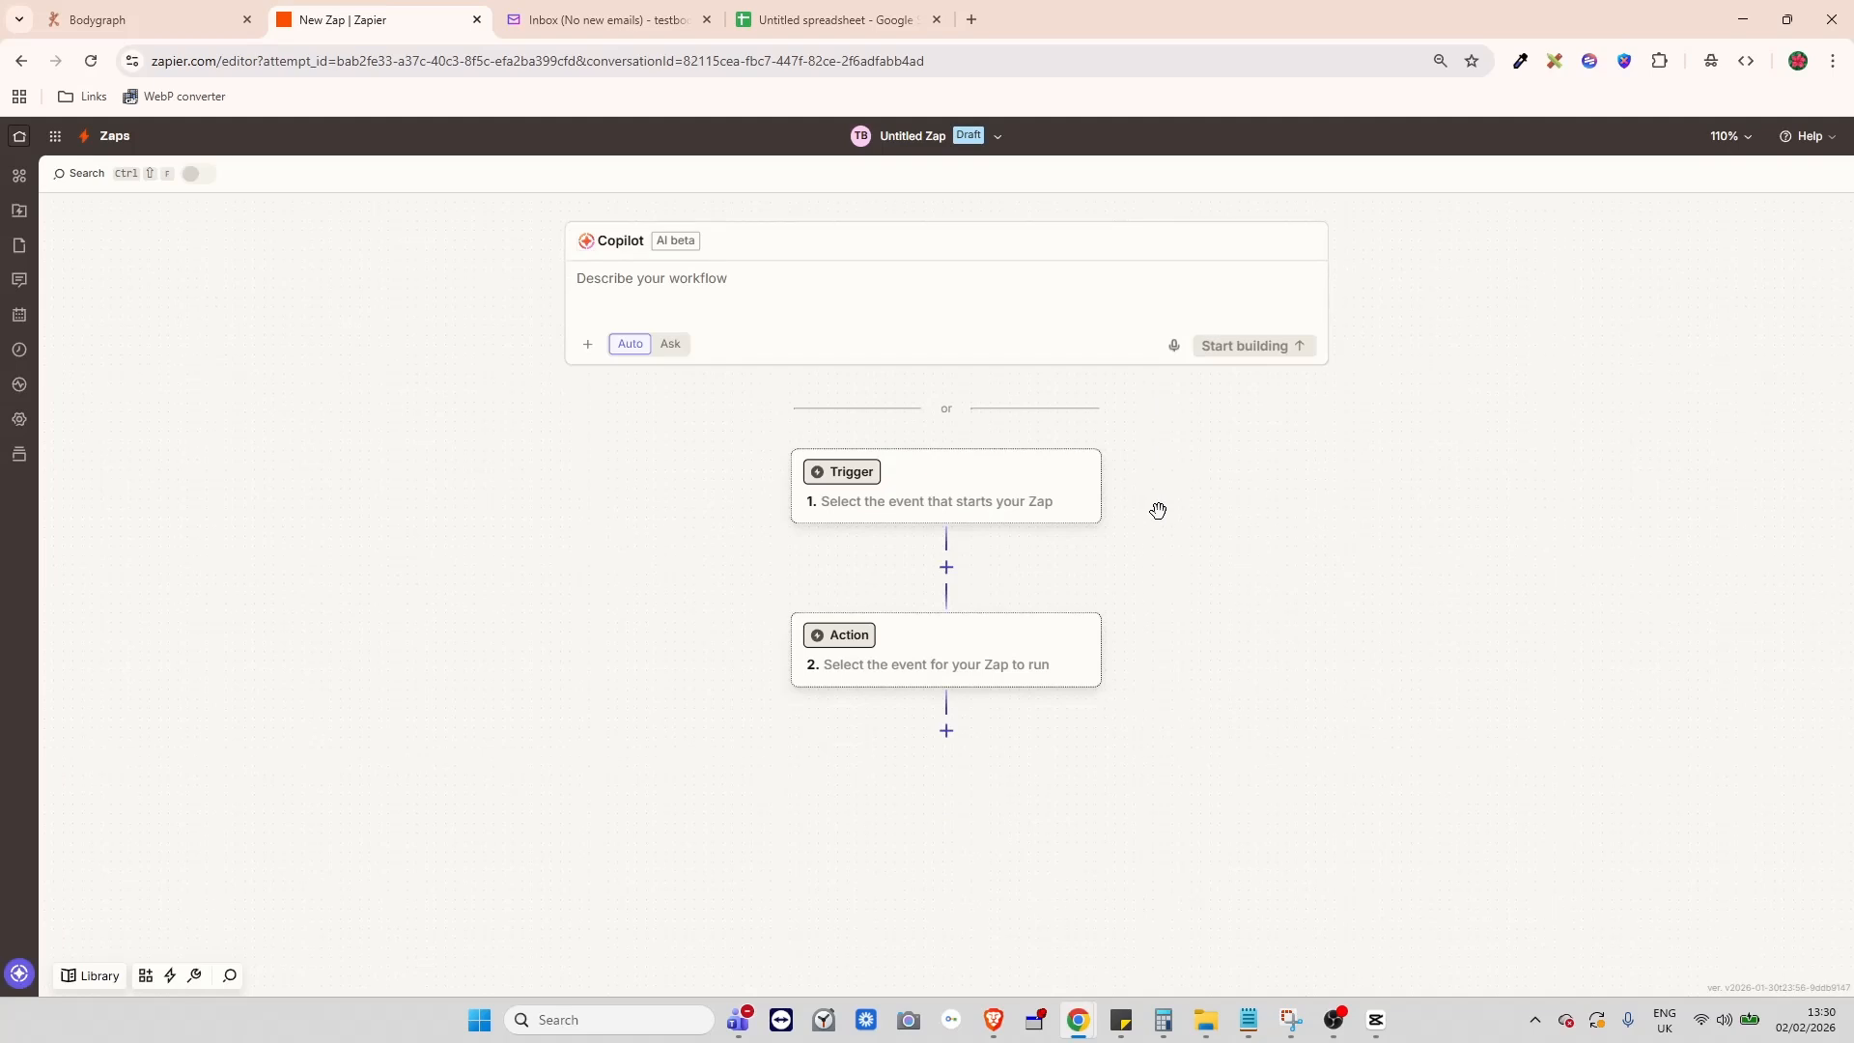
click(932, 486)
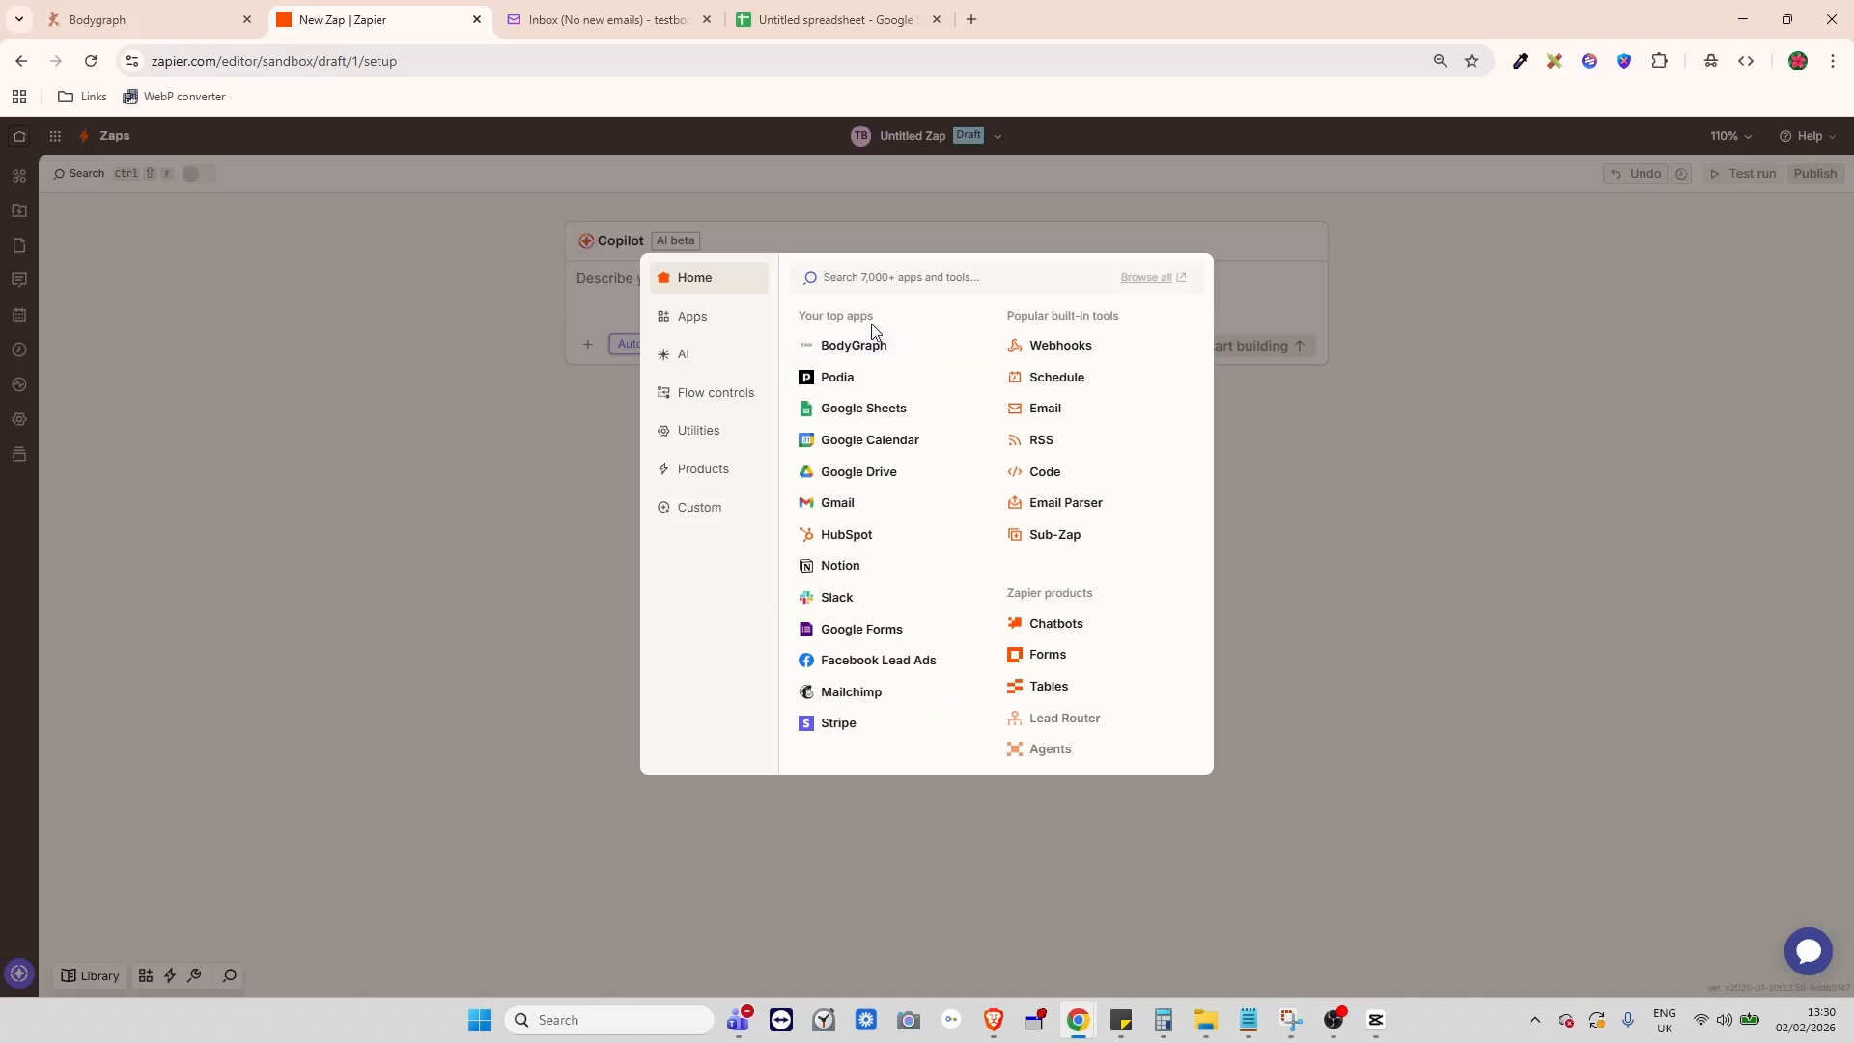
- Choose BodyGraph as the trigger app with the Chart Created trigger event
text(boy)
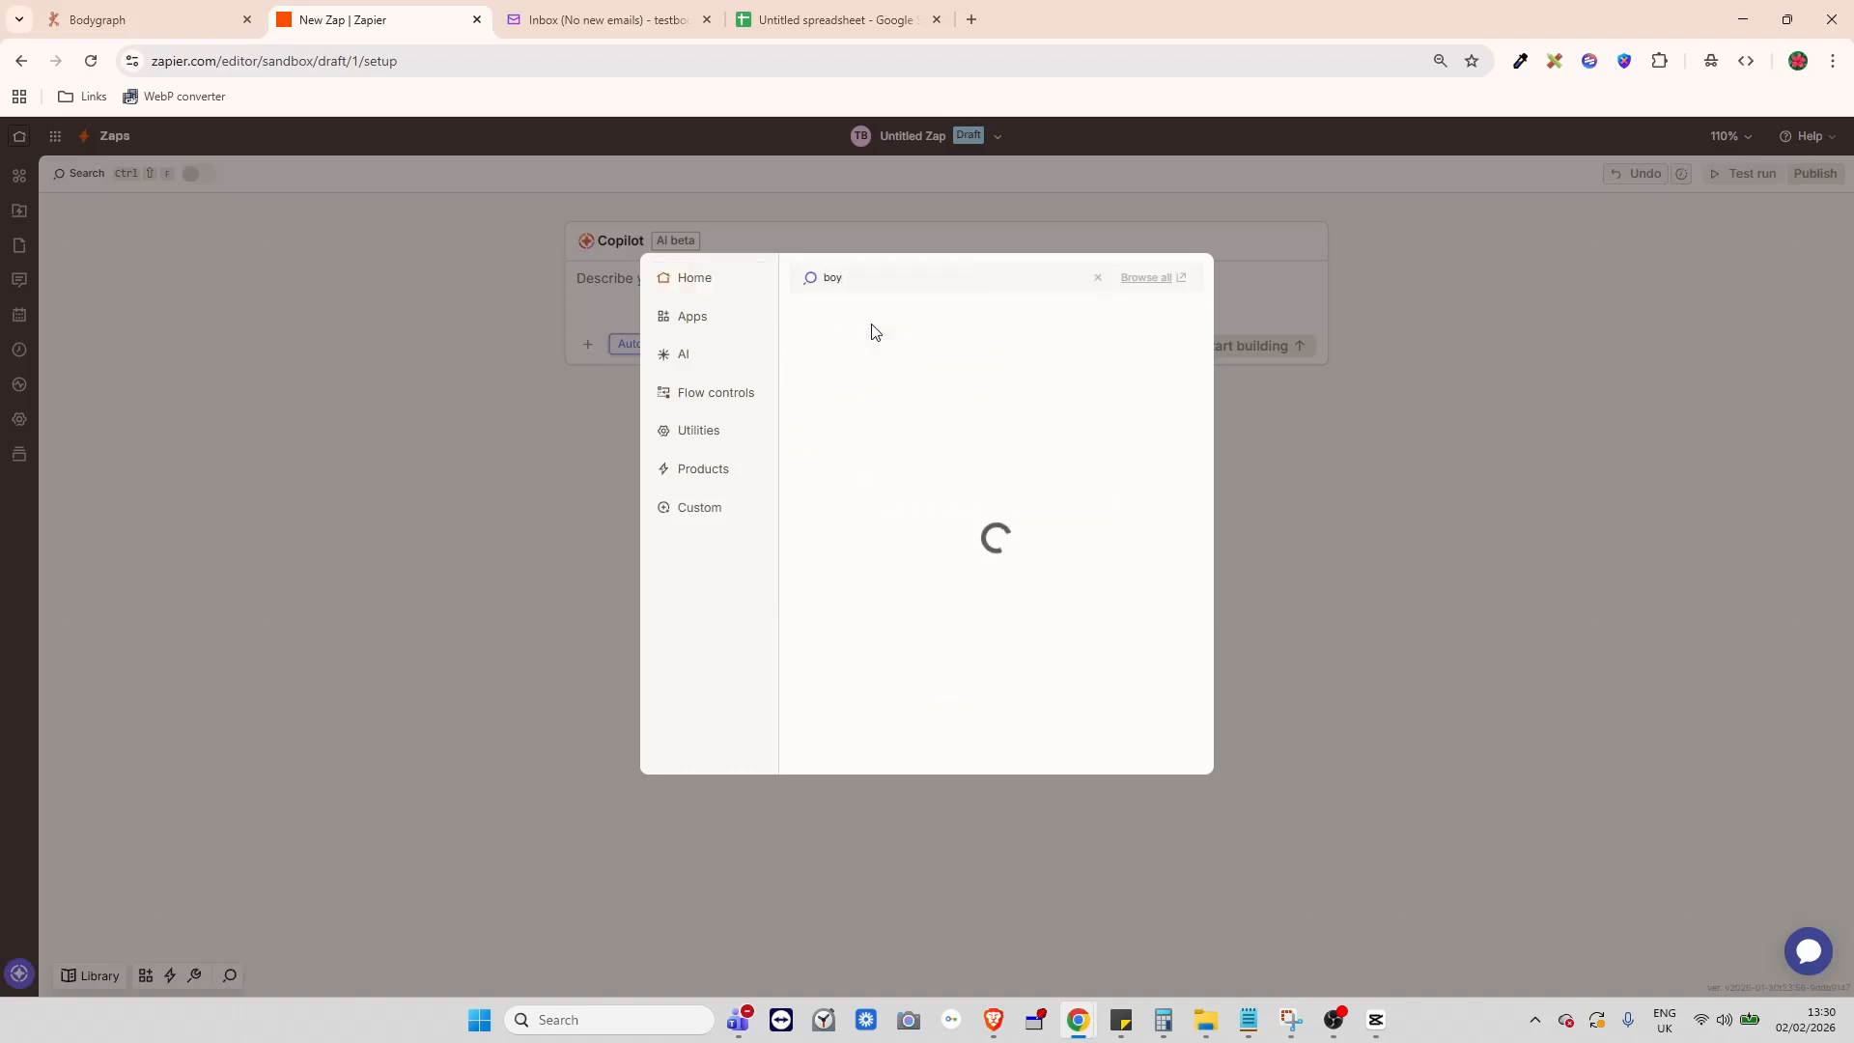
key(BackSpace)
text(d)
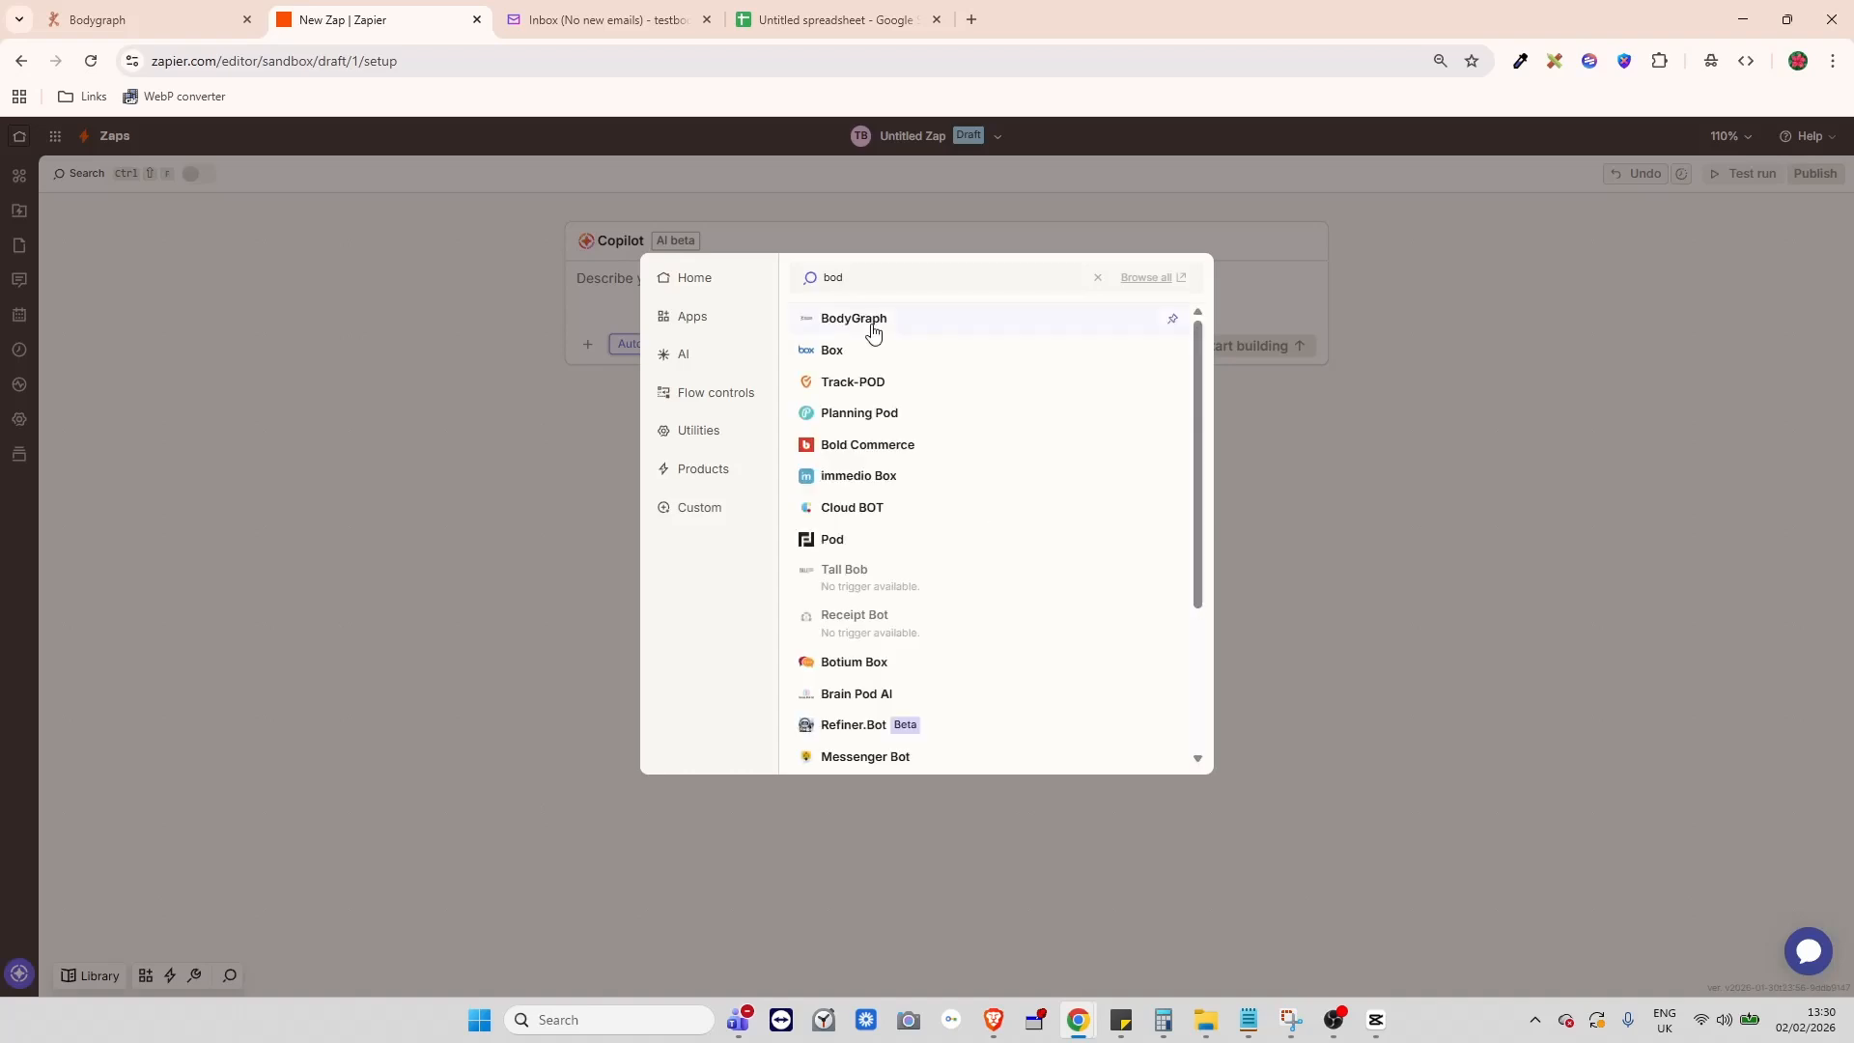
click(872, 327)
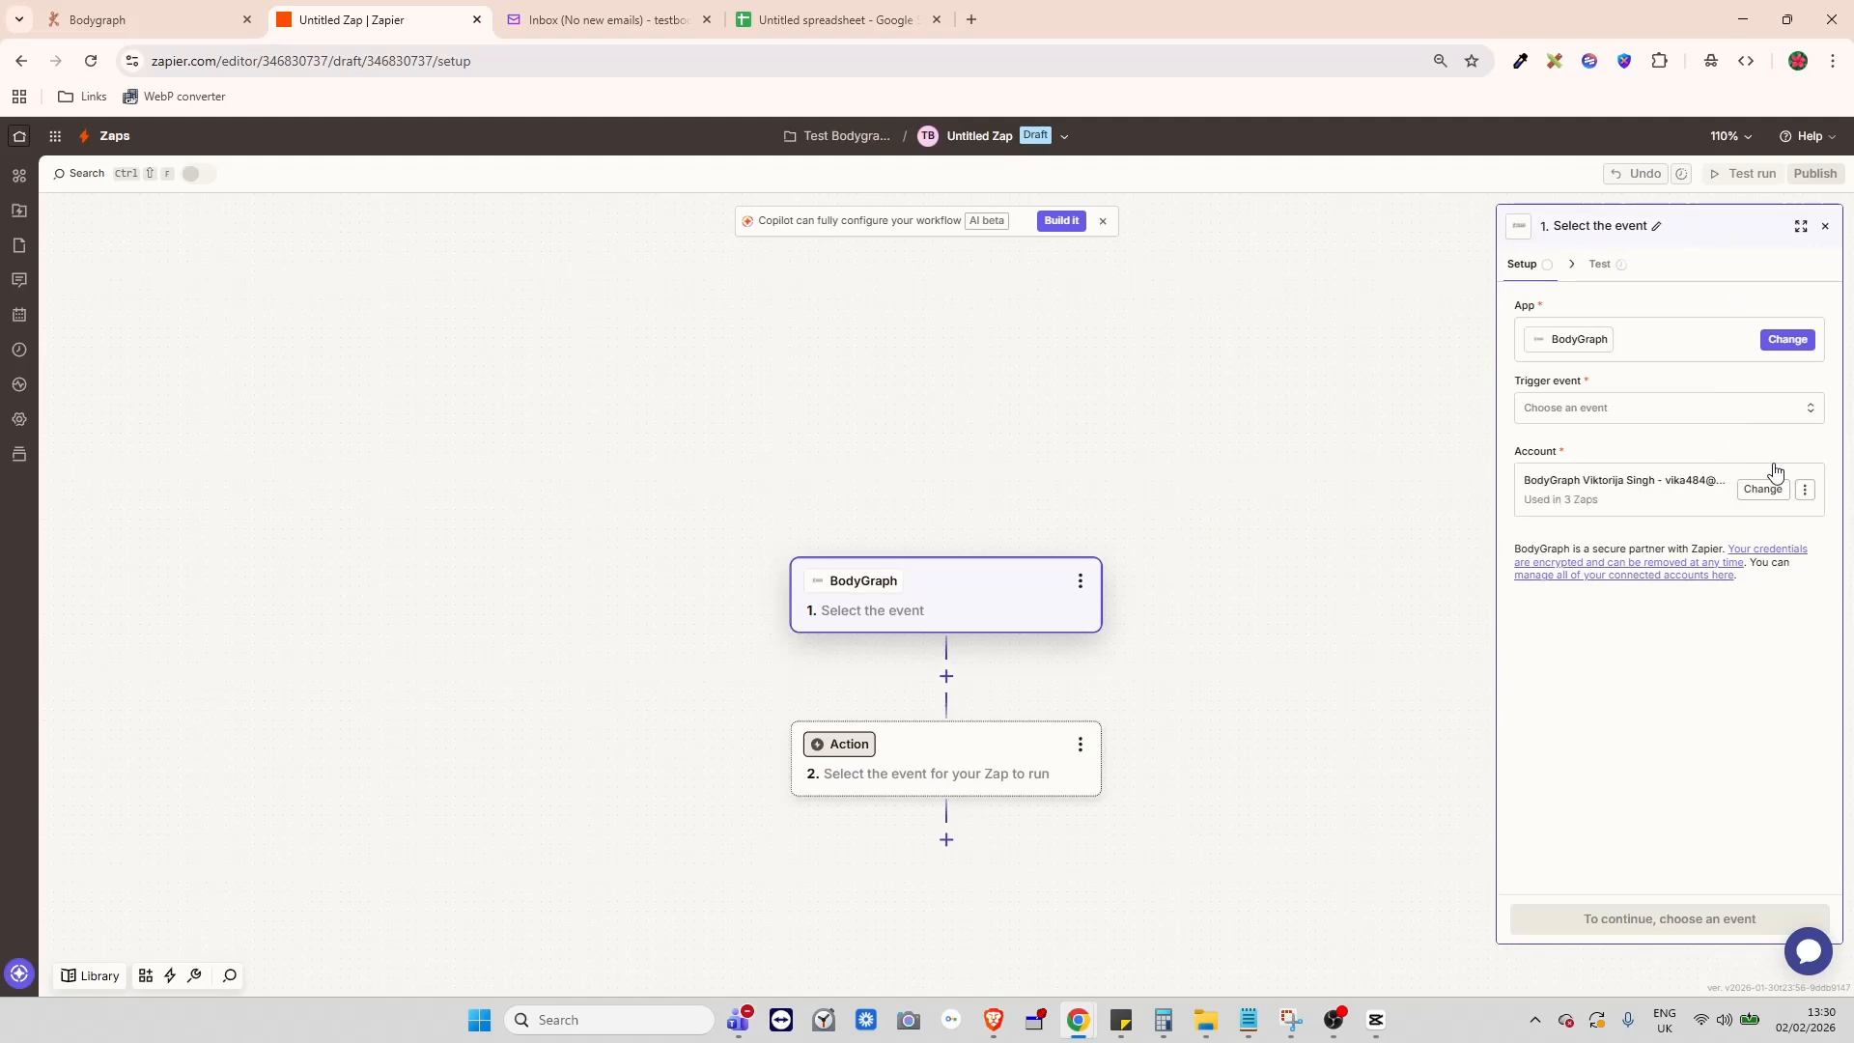
click(1592, 417)
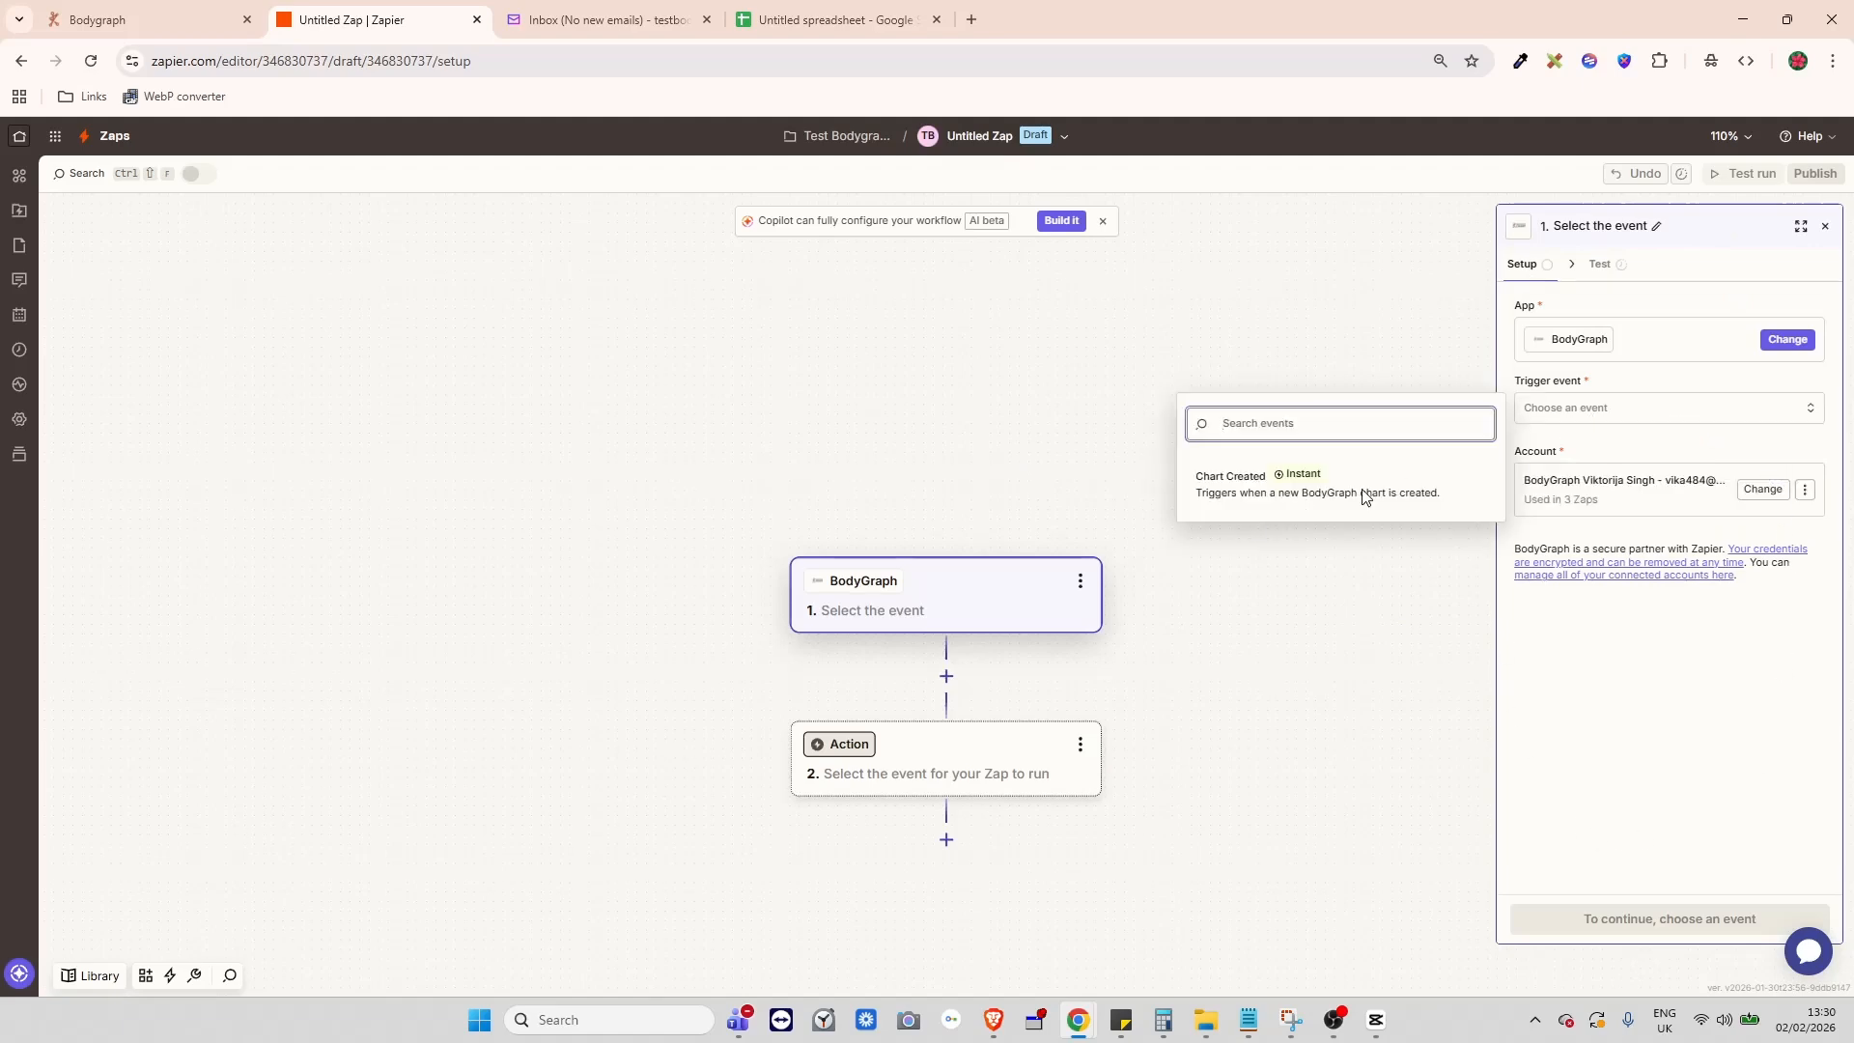
click(1228, 477)
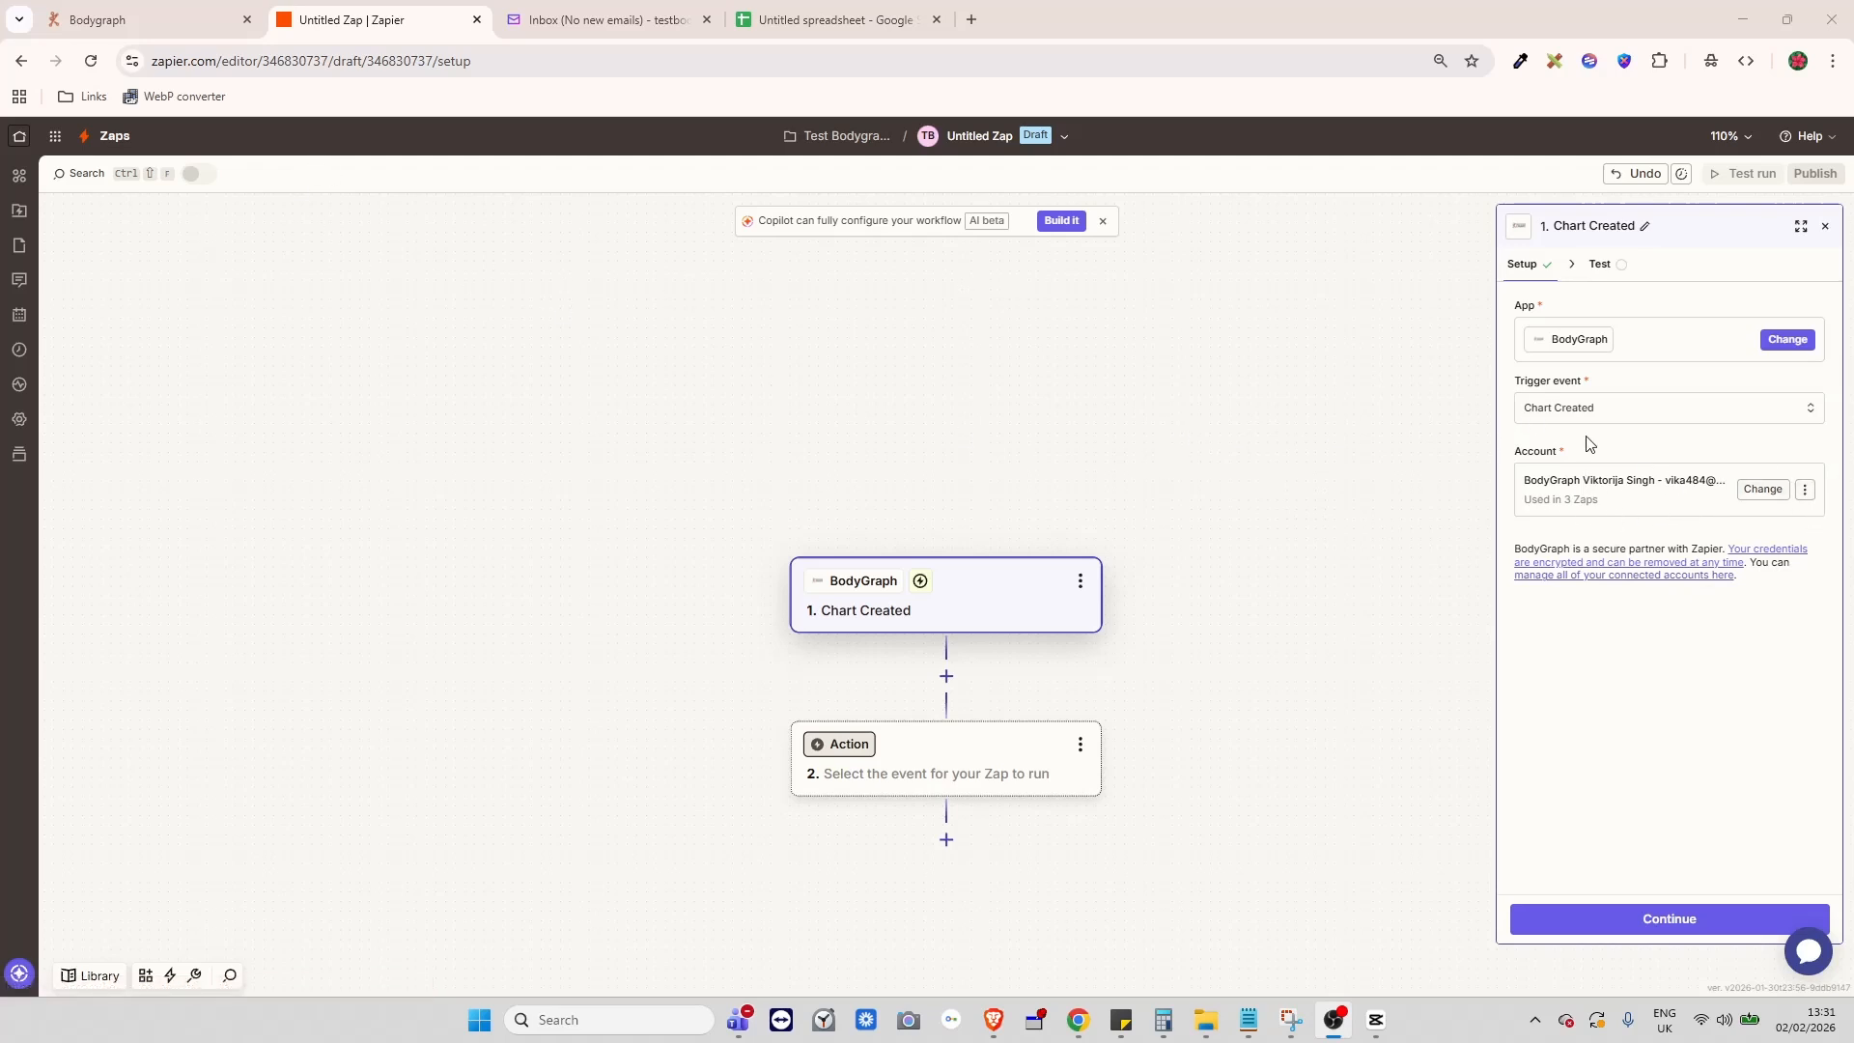
- Begin connecting a new BodyGraph account at its API Key field, then go to Bodygraph's App settings
click(1805, 490)
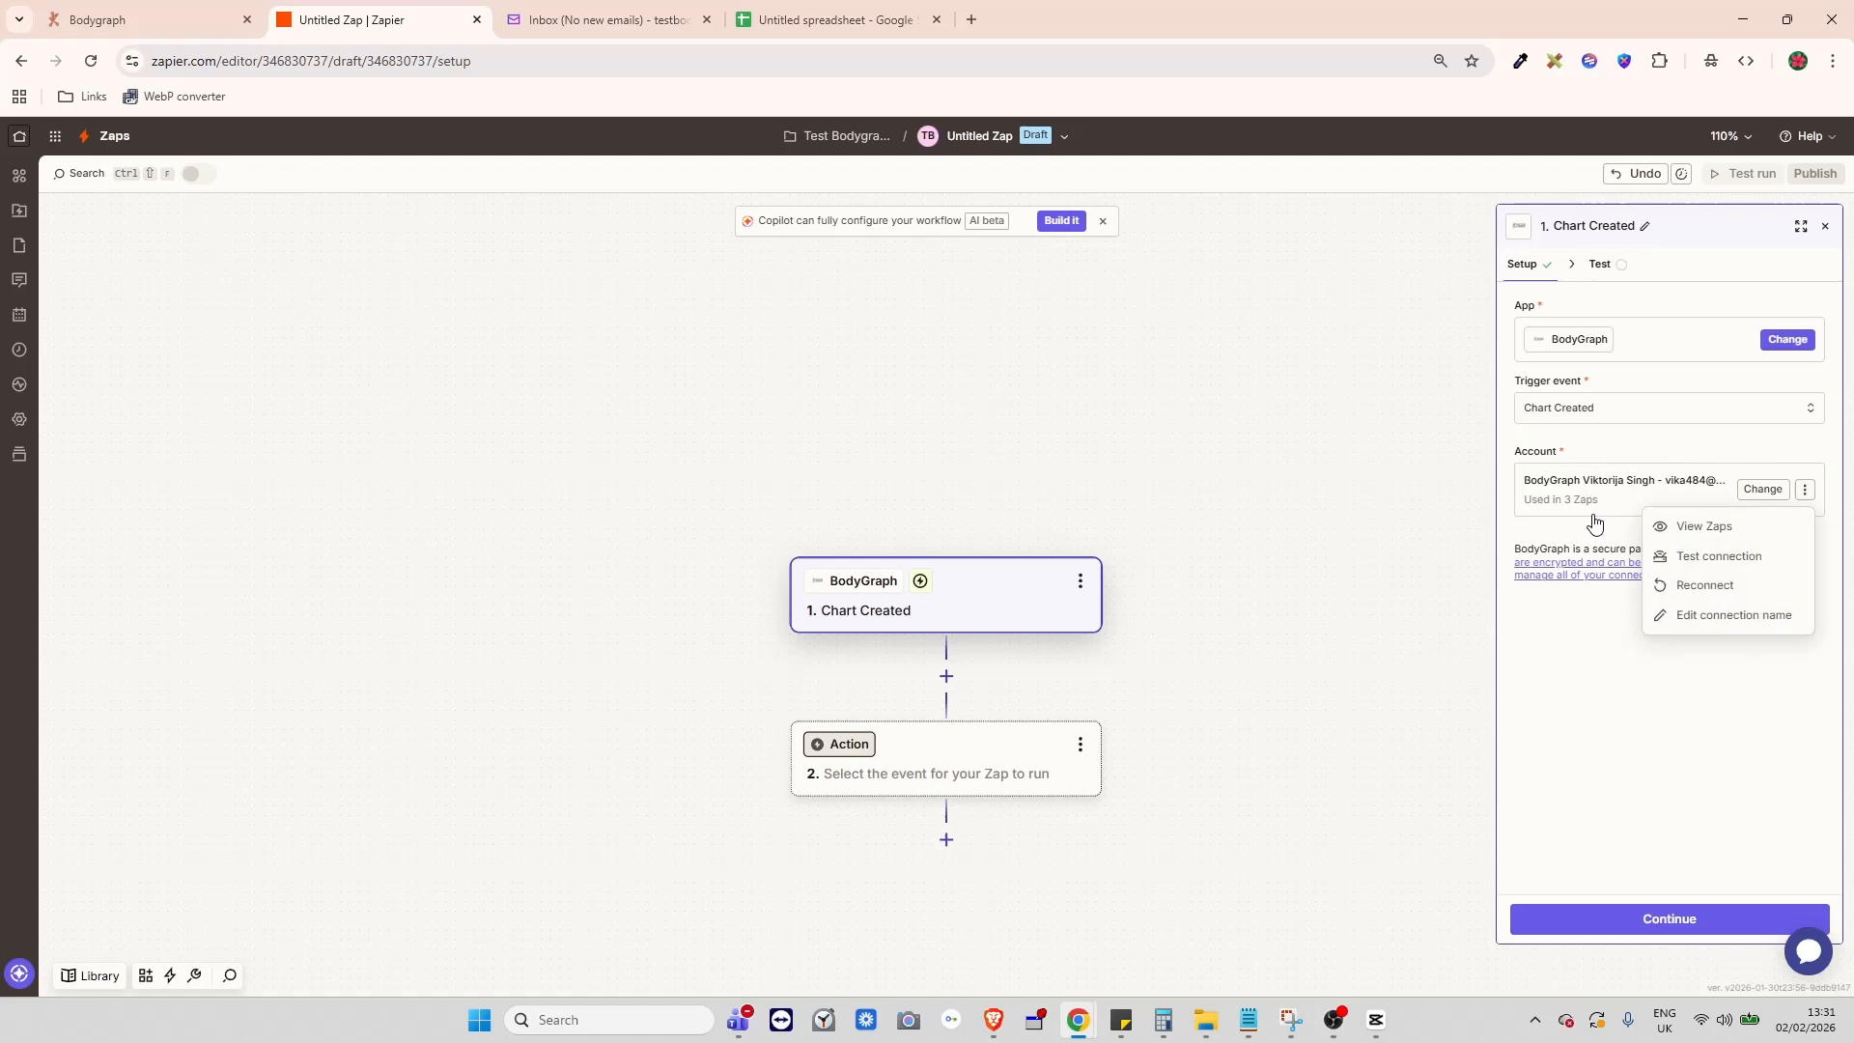
click(1771, 503)
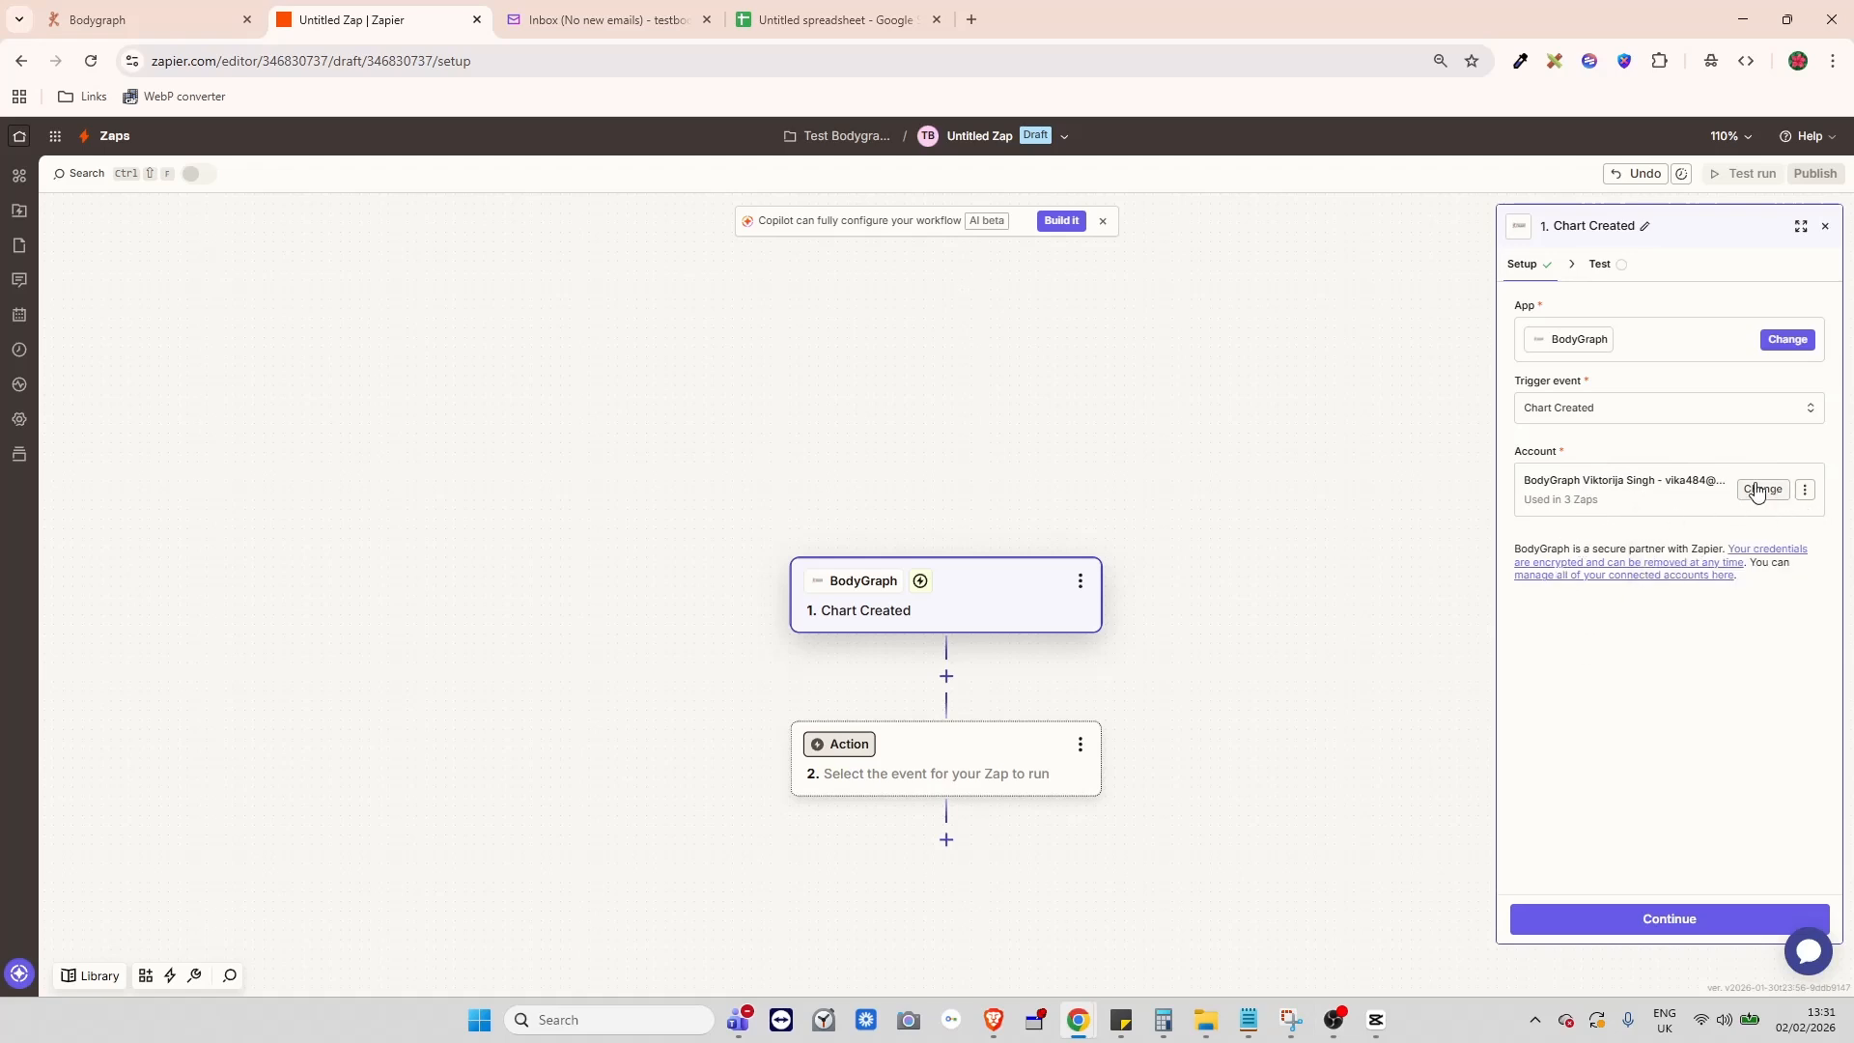
click(1762, 489)
click(1429, 600)
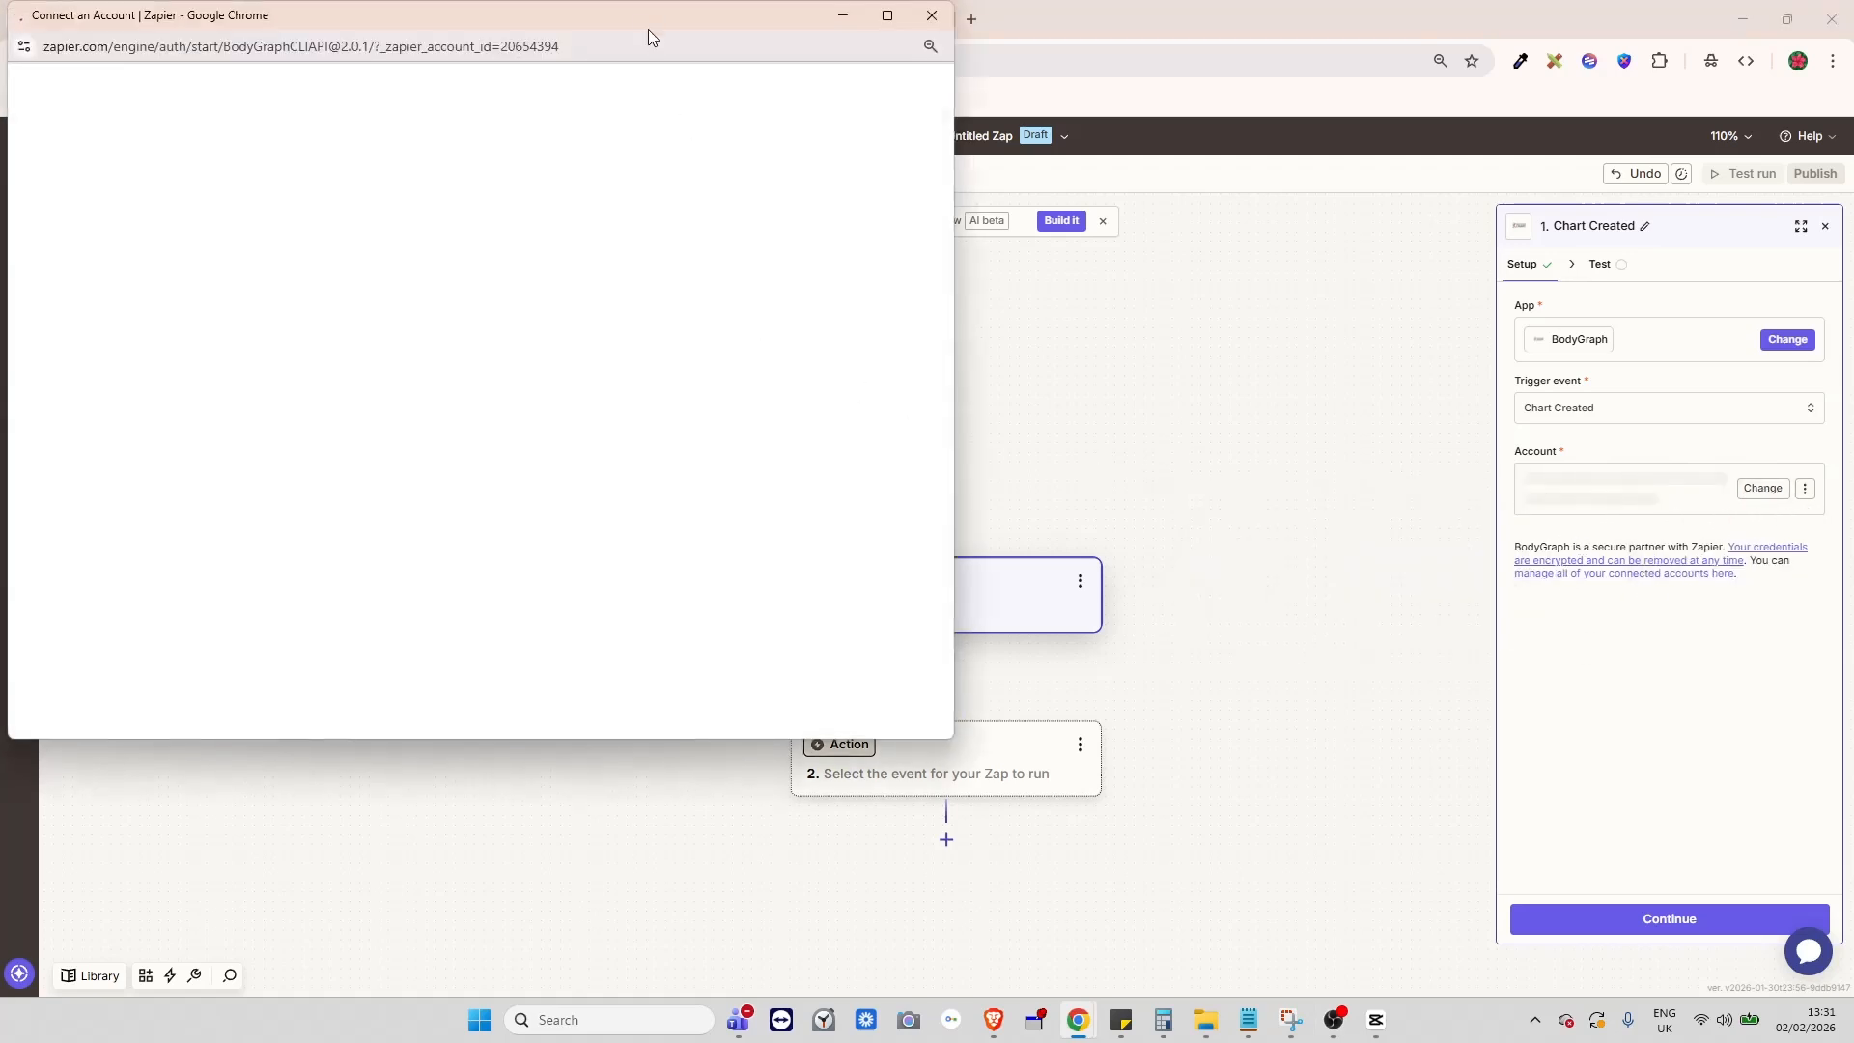
drag(647, 29, 1079, 189)
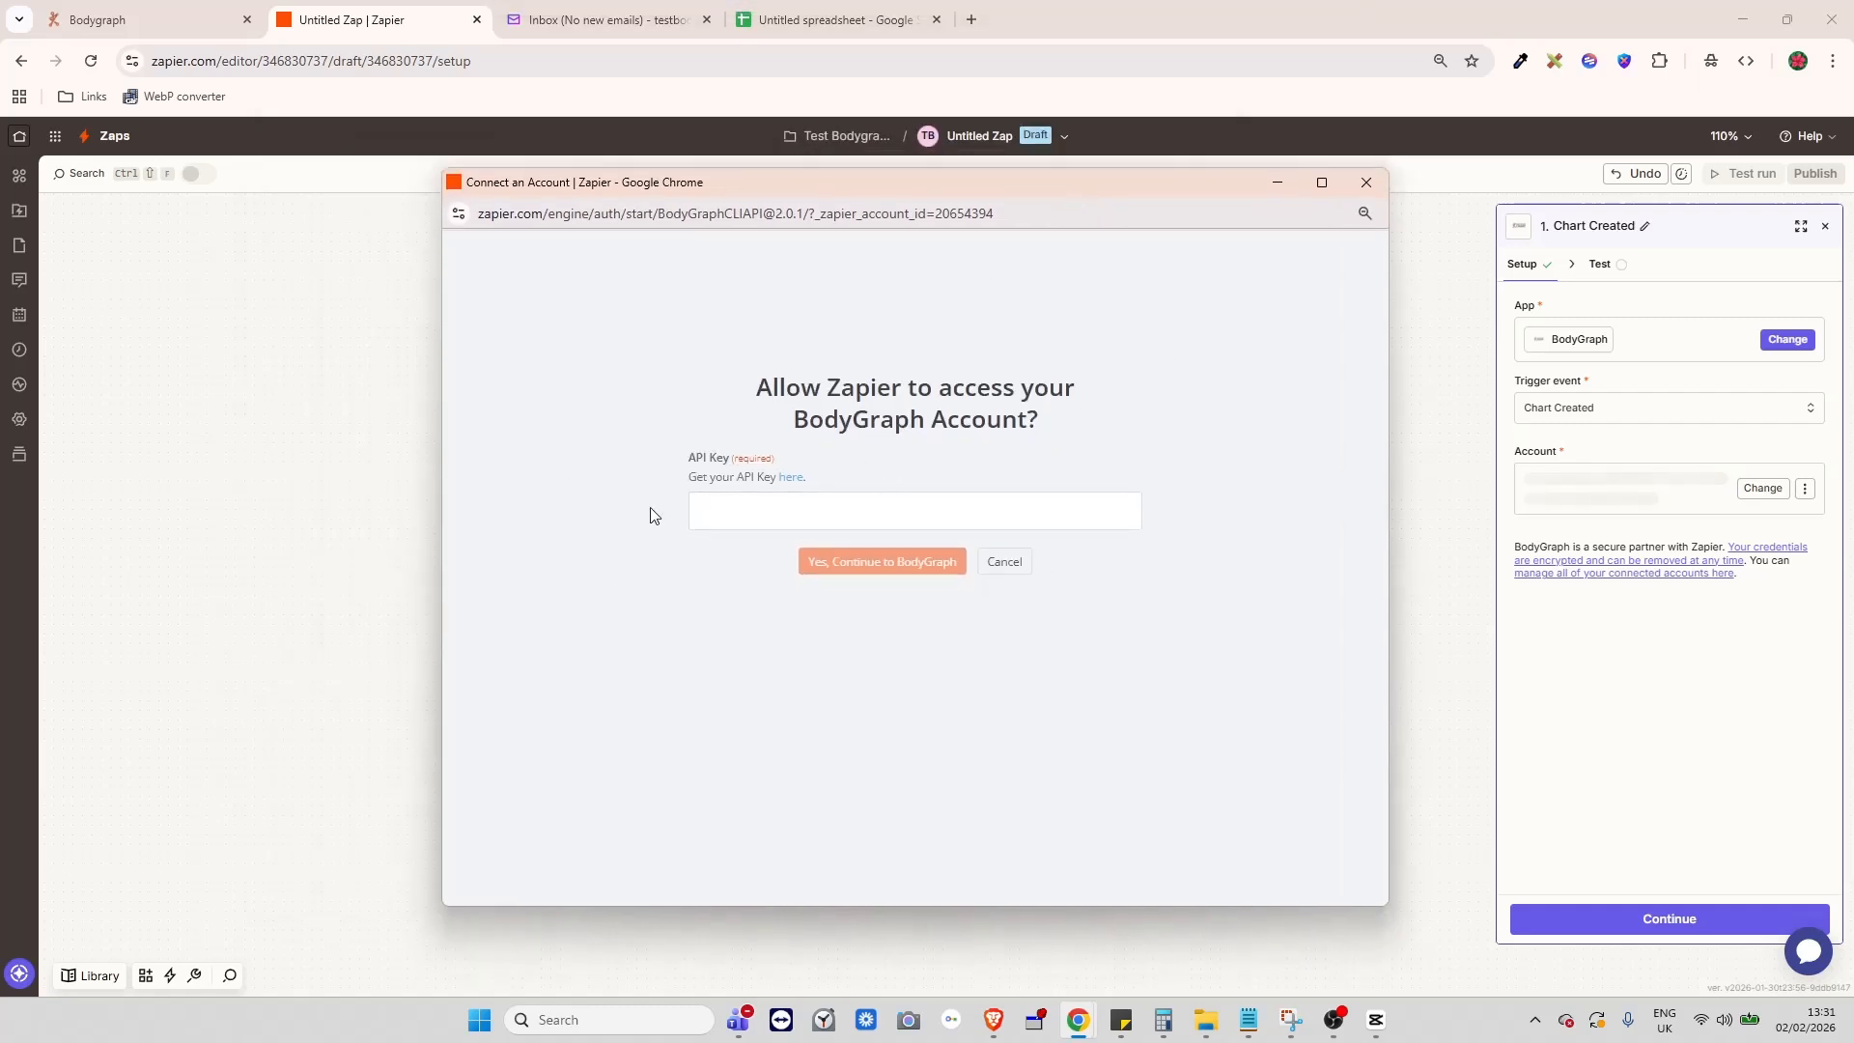
click(1078, 526)
click(102, 21)
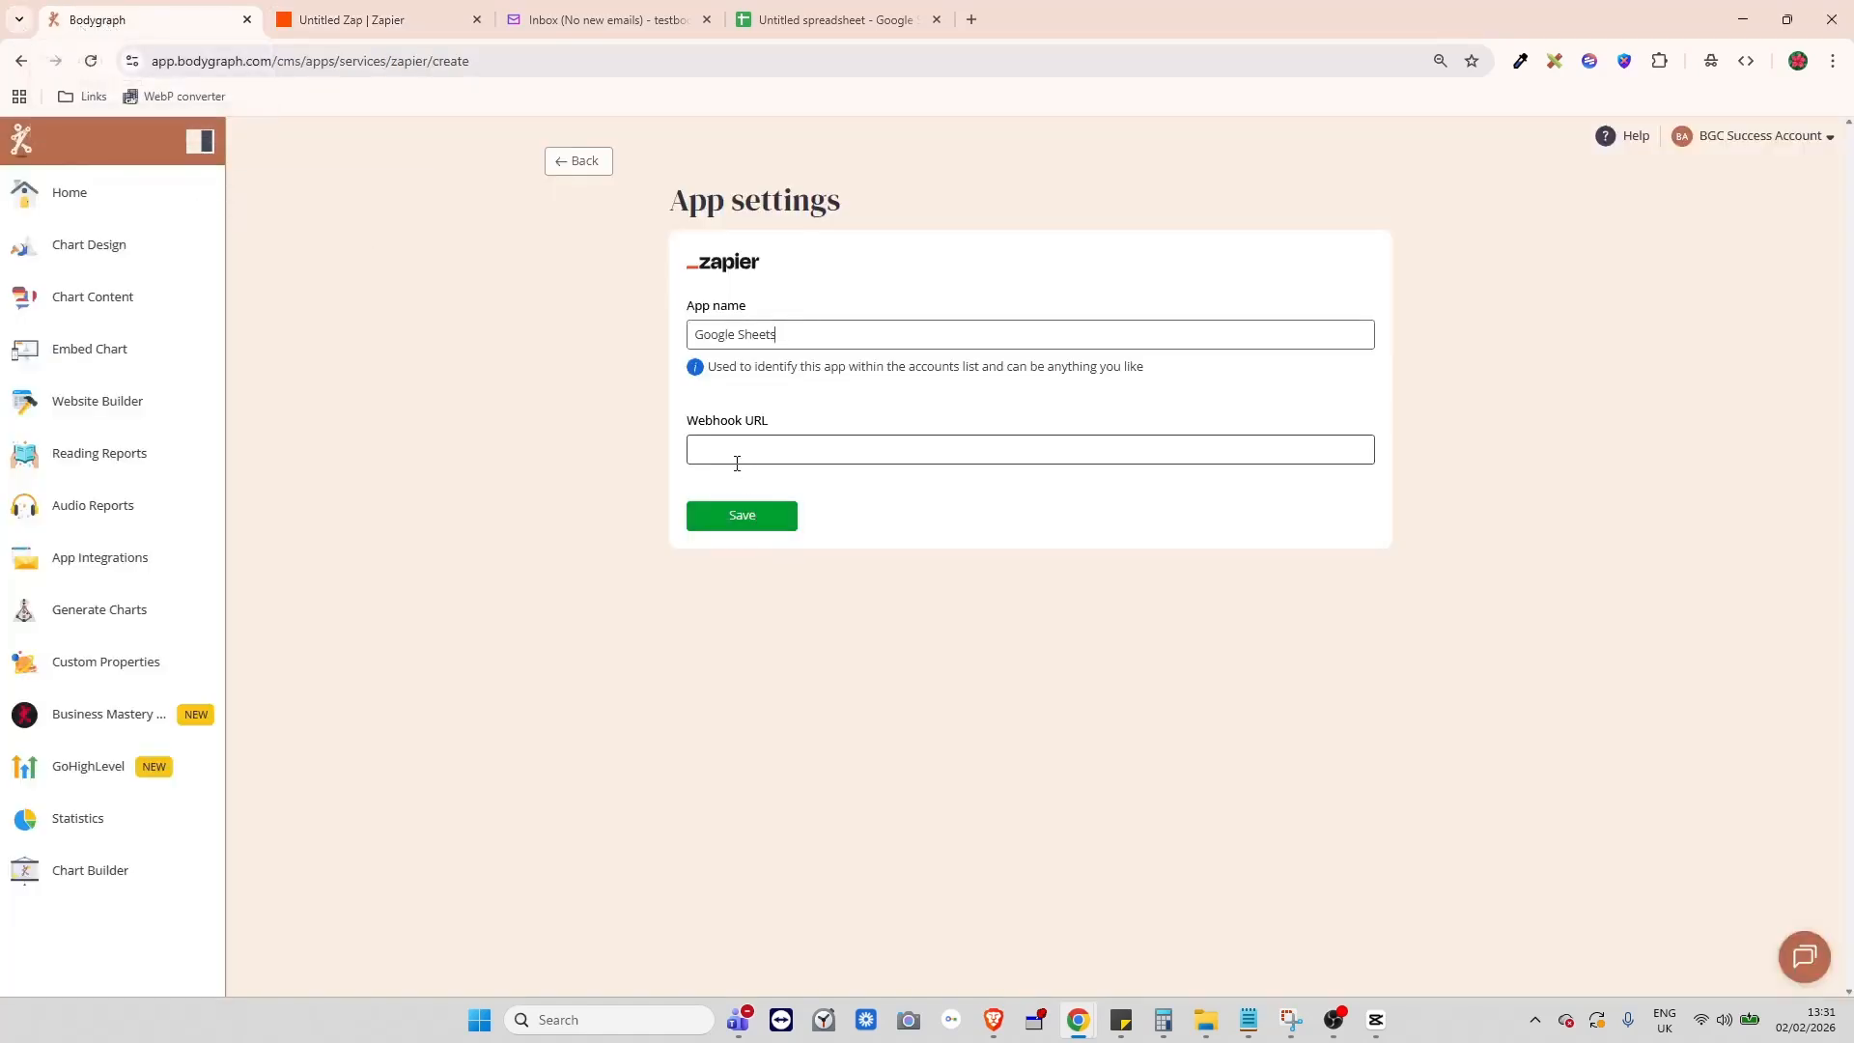
- Enter xxx as the Webhook URL and save the Zapier app settings
click(731, 450)
text(xxx)
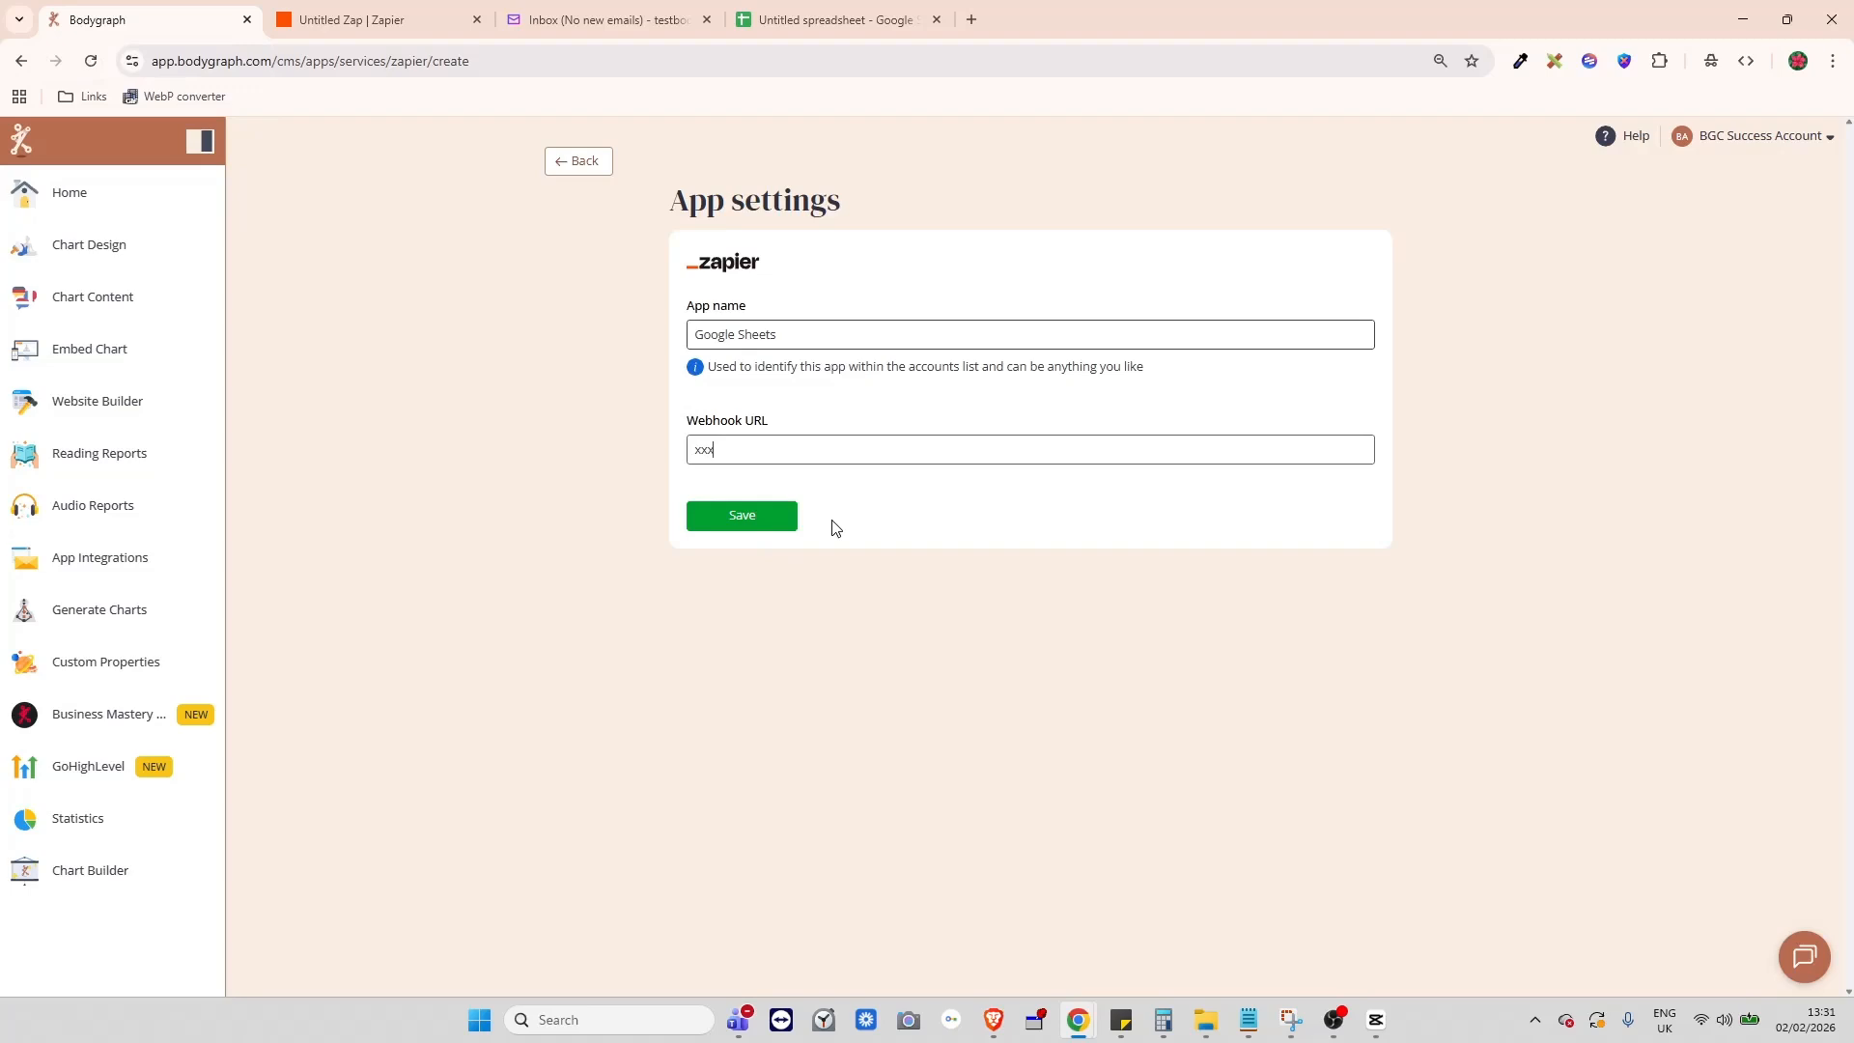
click(769, 512)
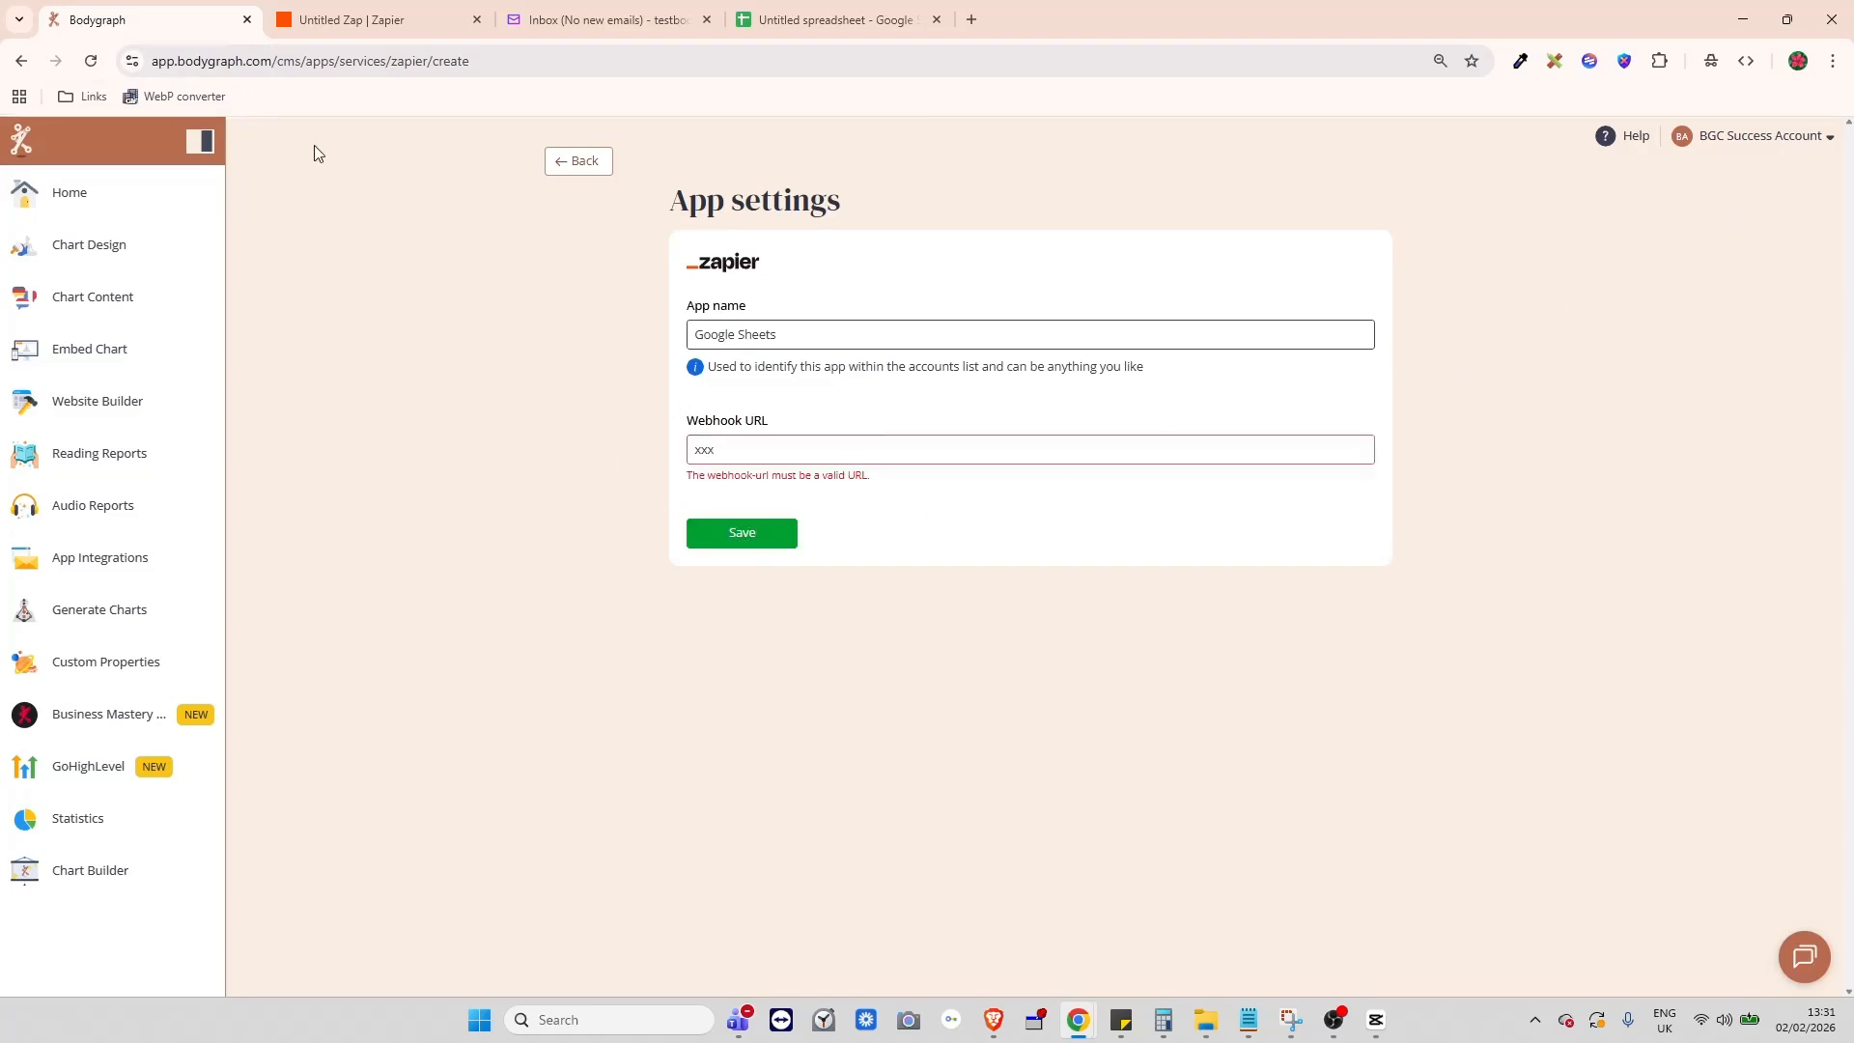
double_click(623, 66)
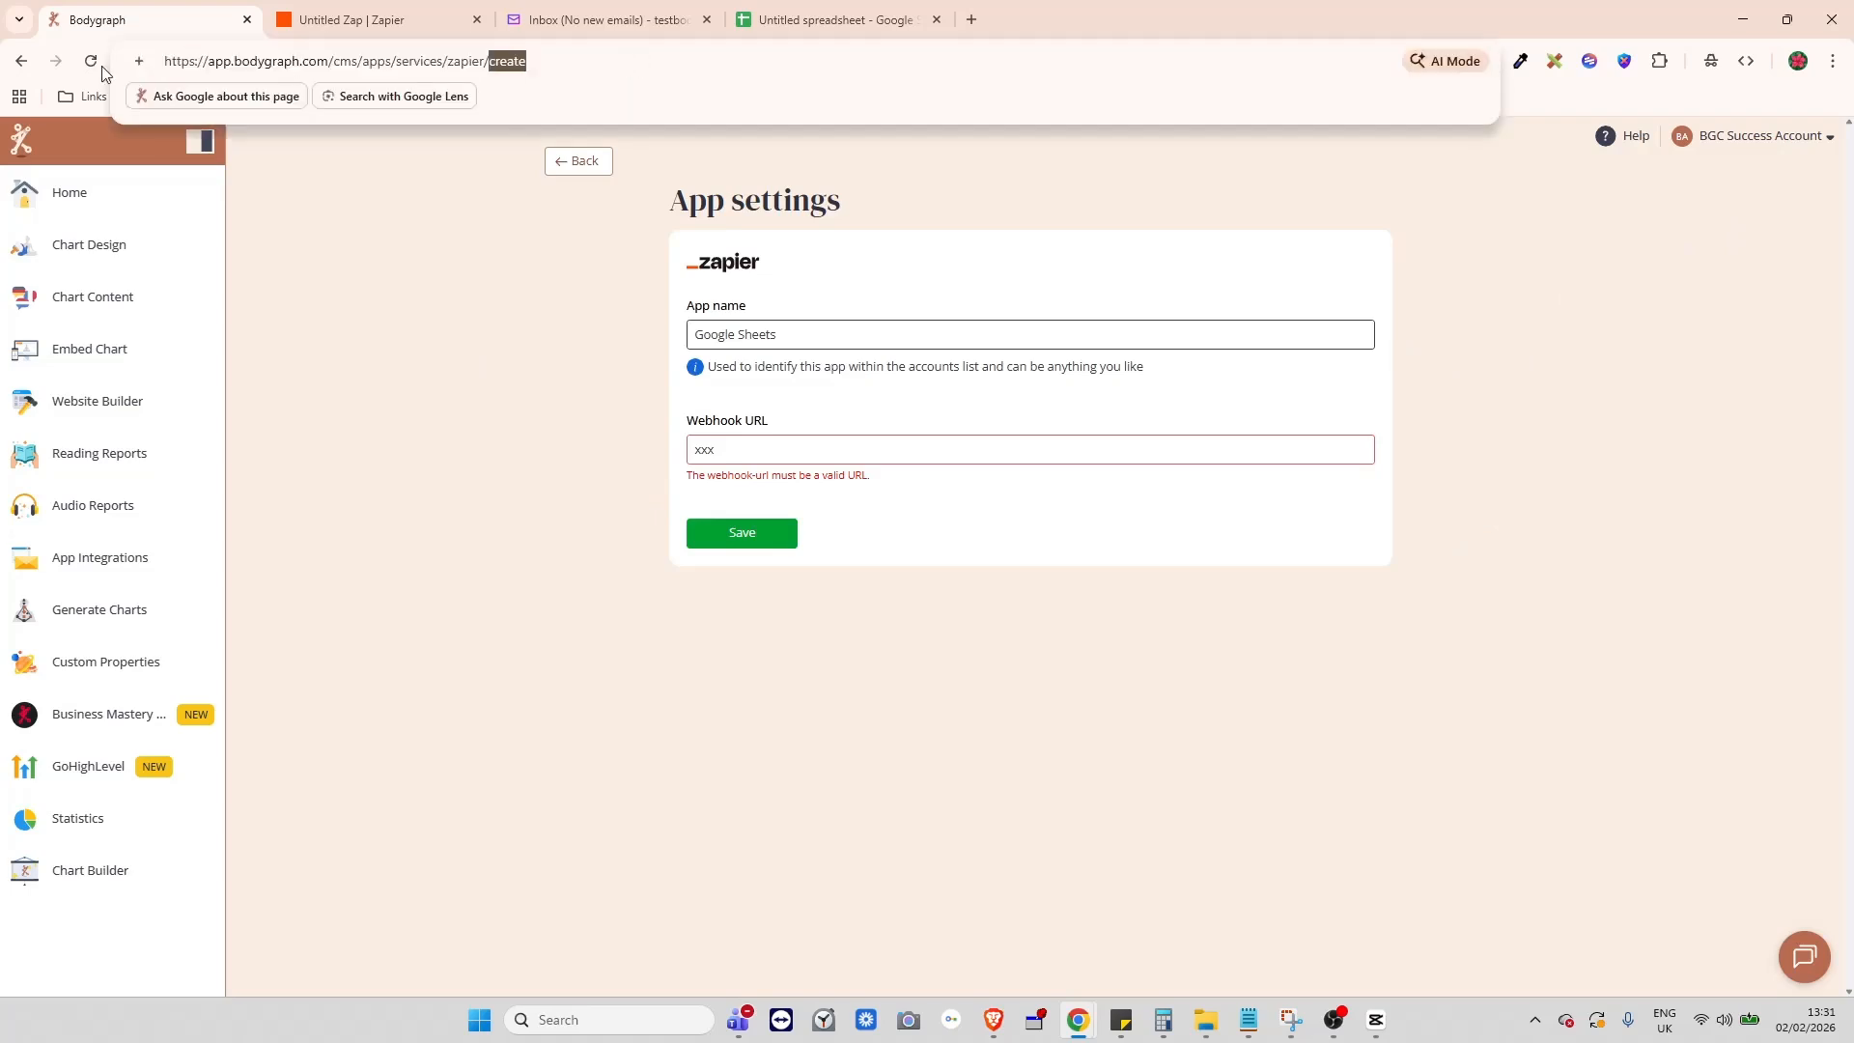
click(432, 411)
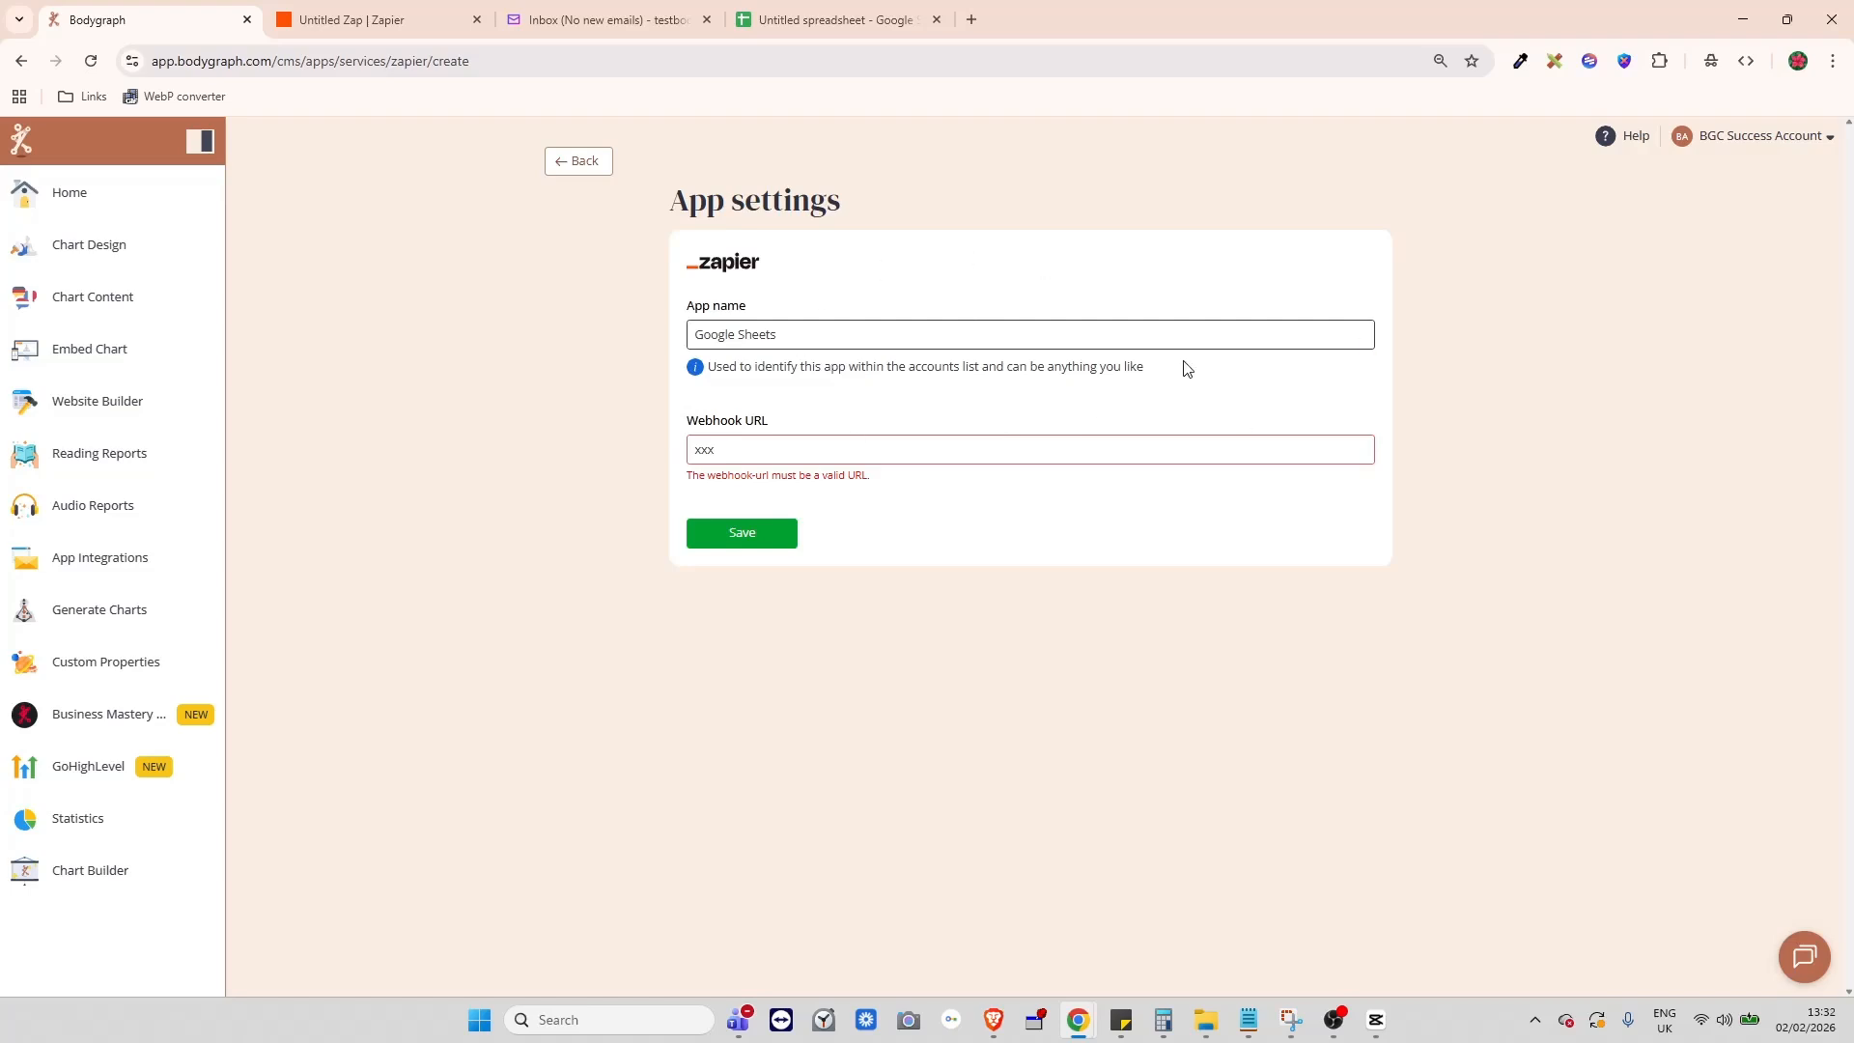
click(1716, 141)
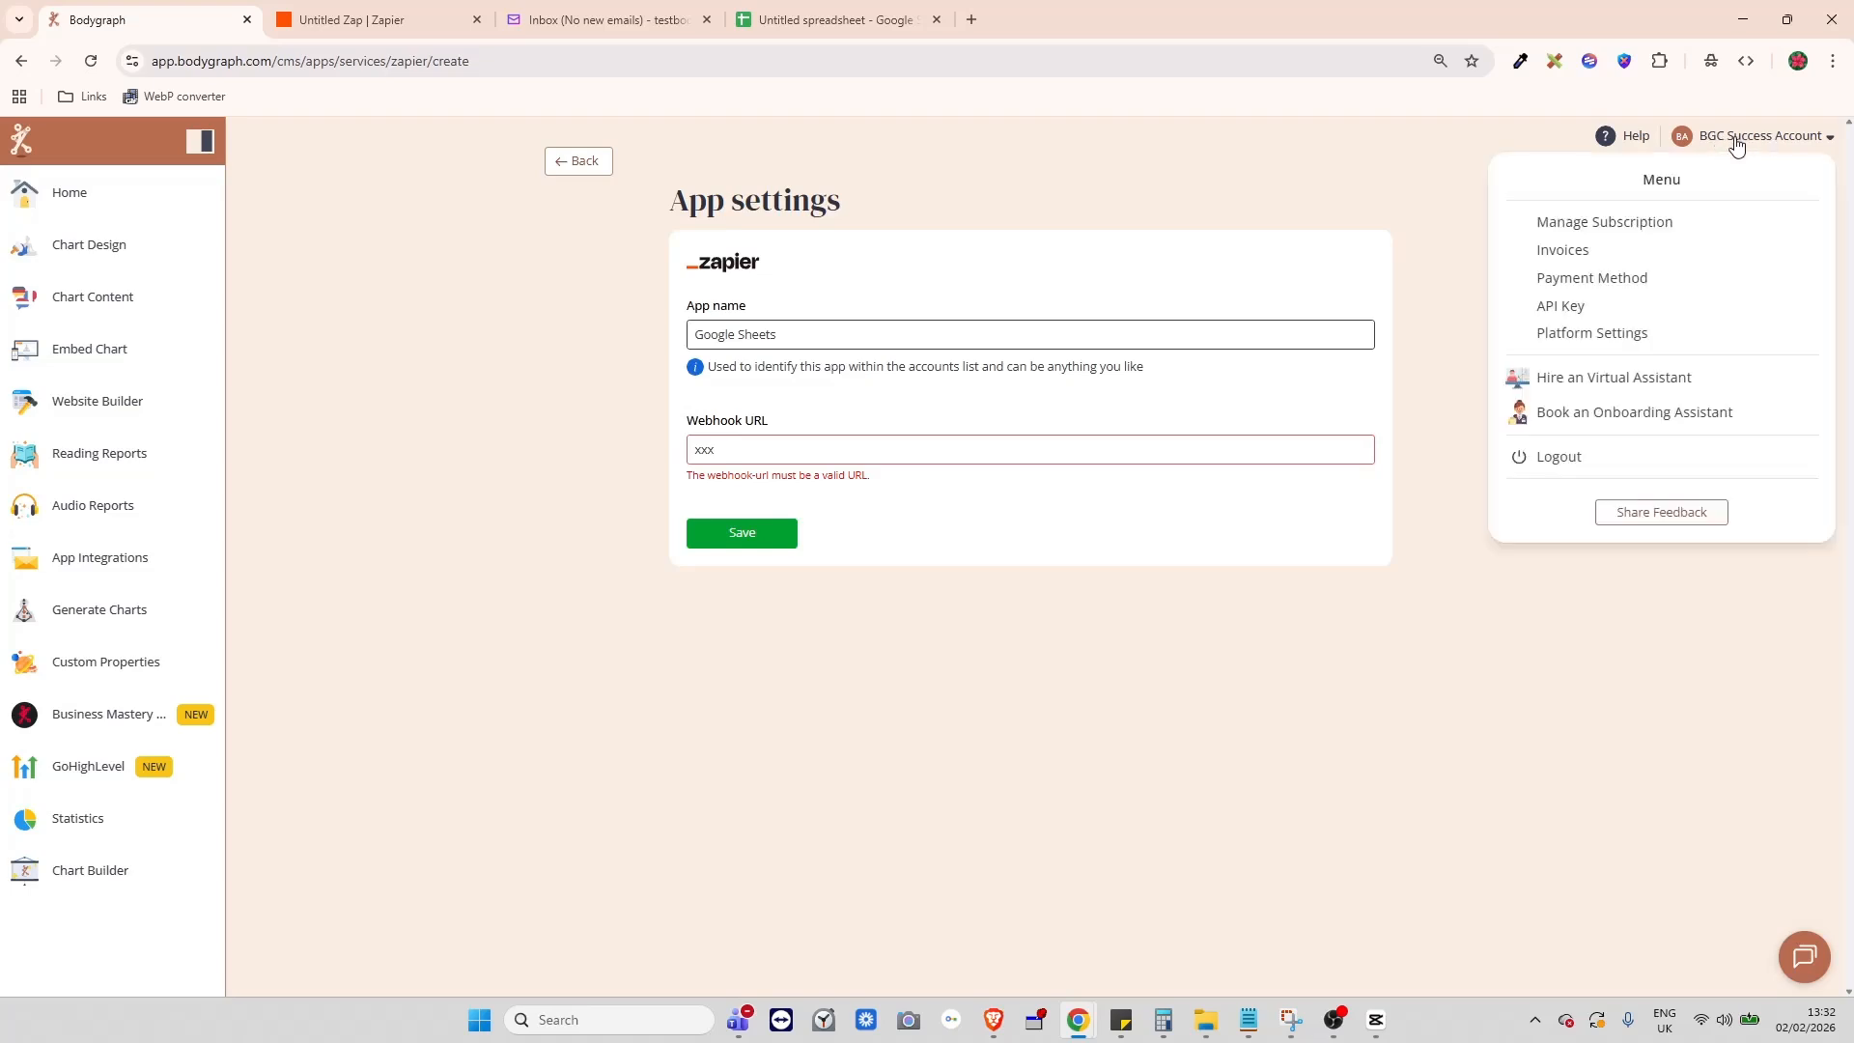
click(373, 23)
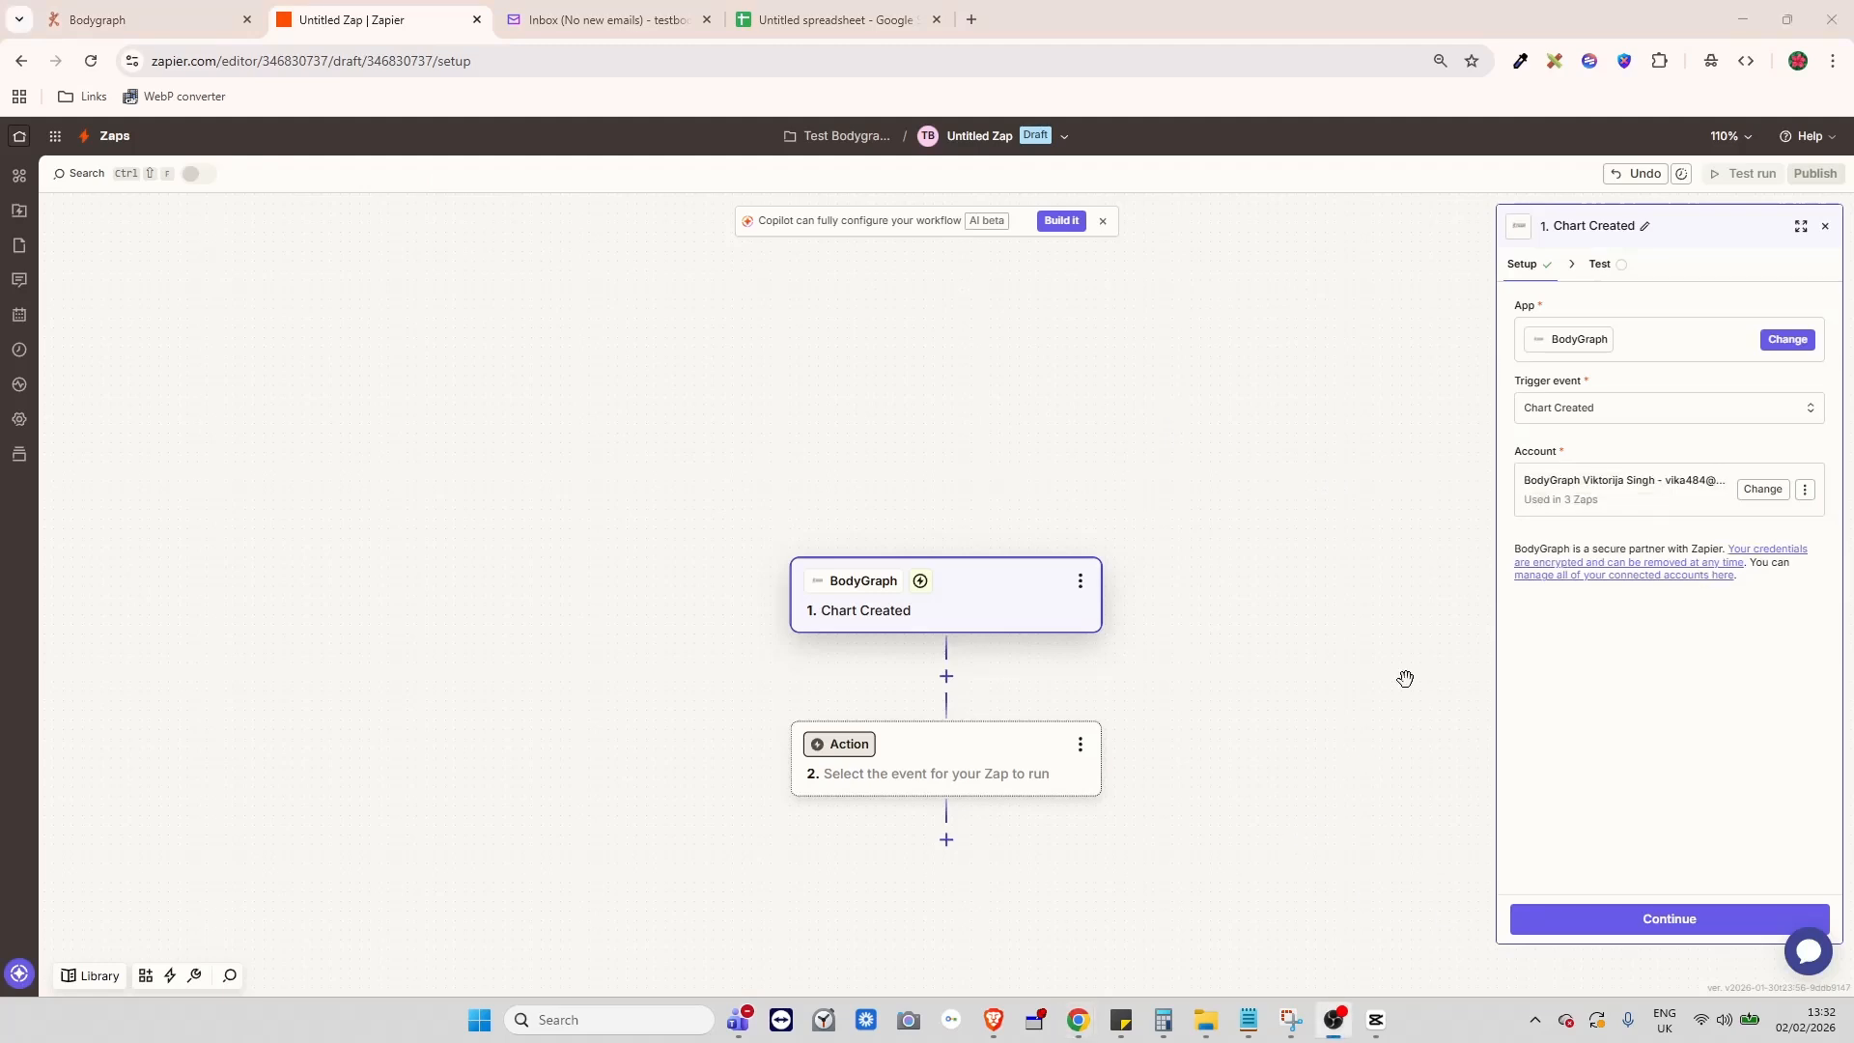
- Test the Chart Created trigger and continue with the Chart A sample record
click(1651, 922)
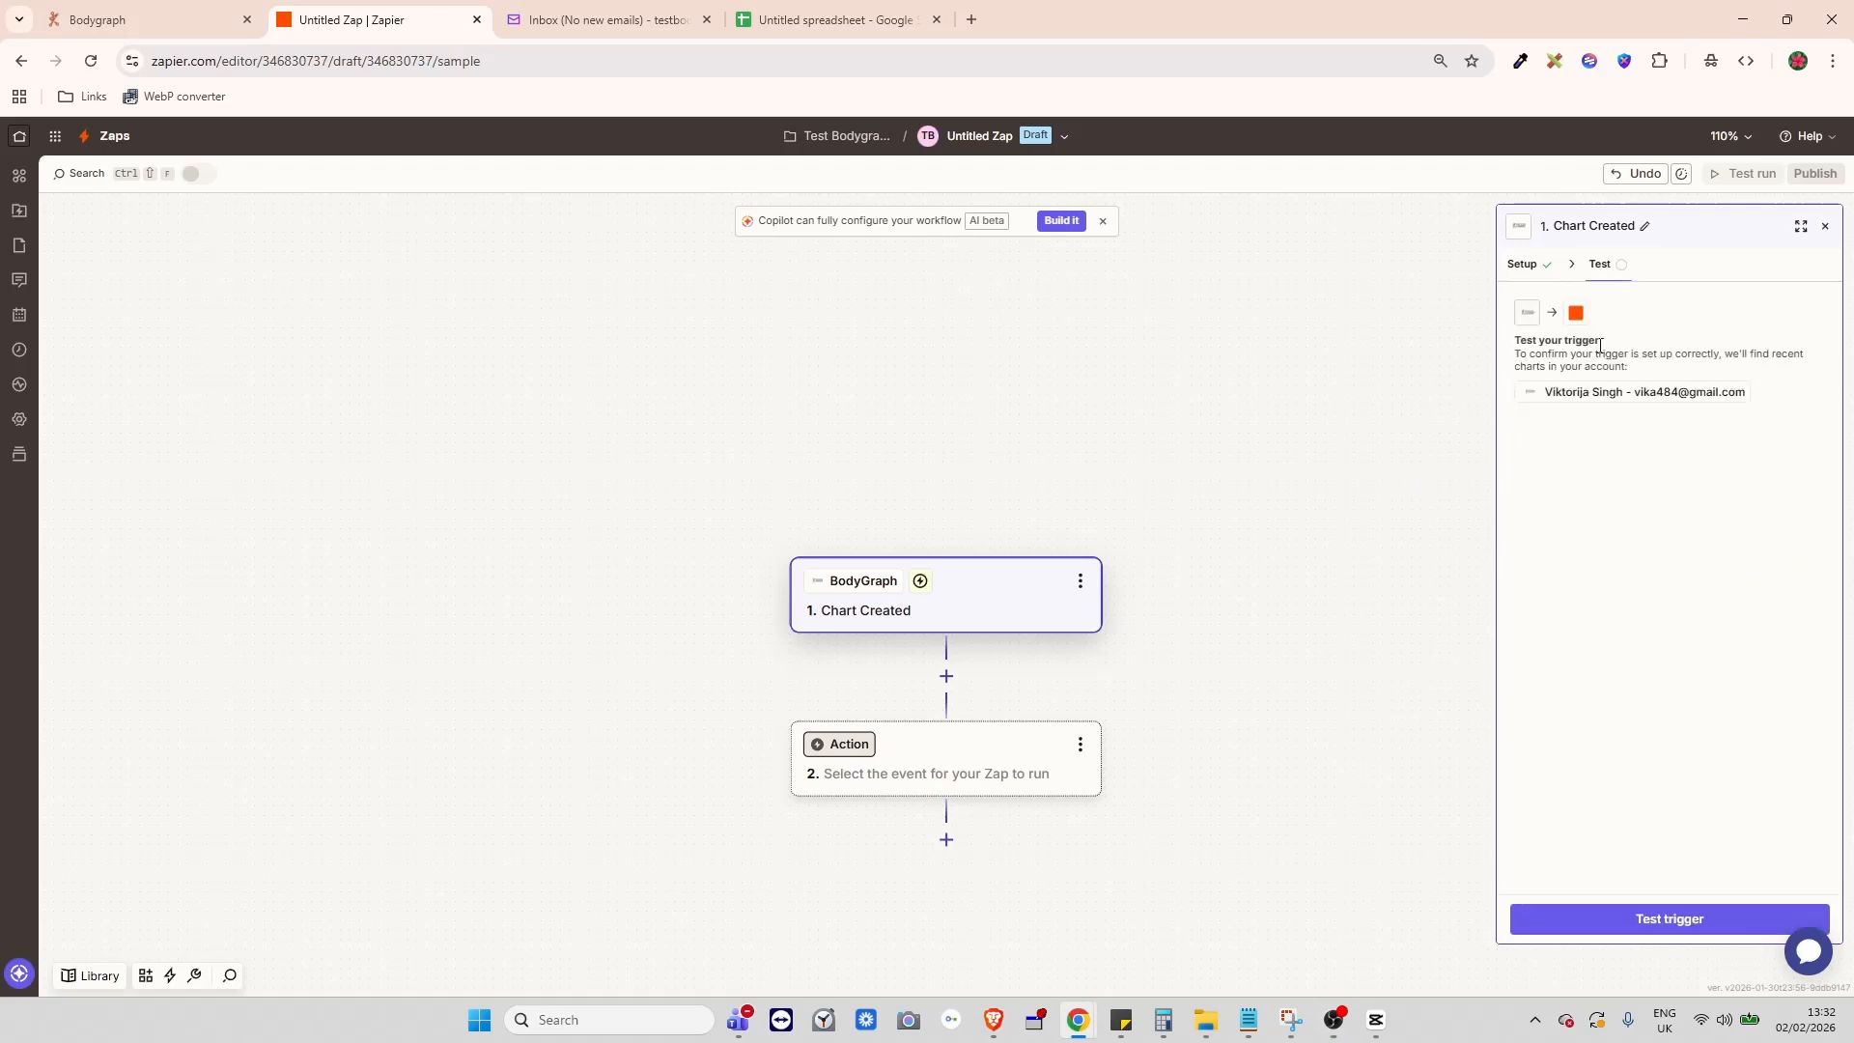
click(1656, 925)
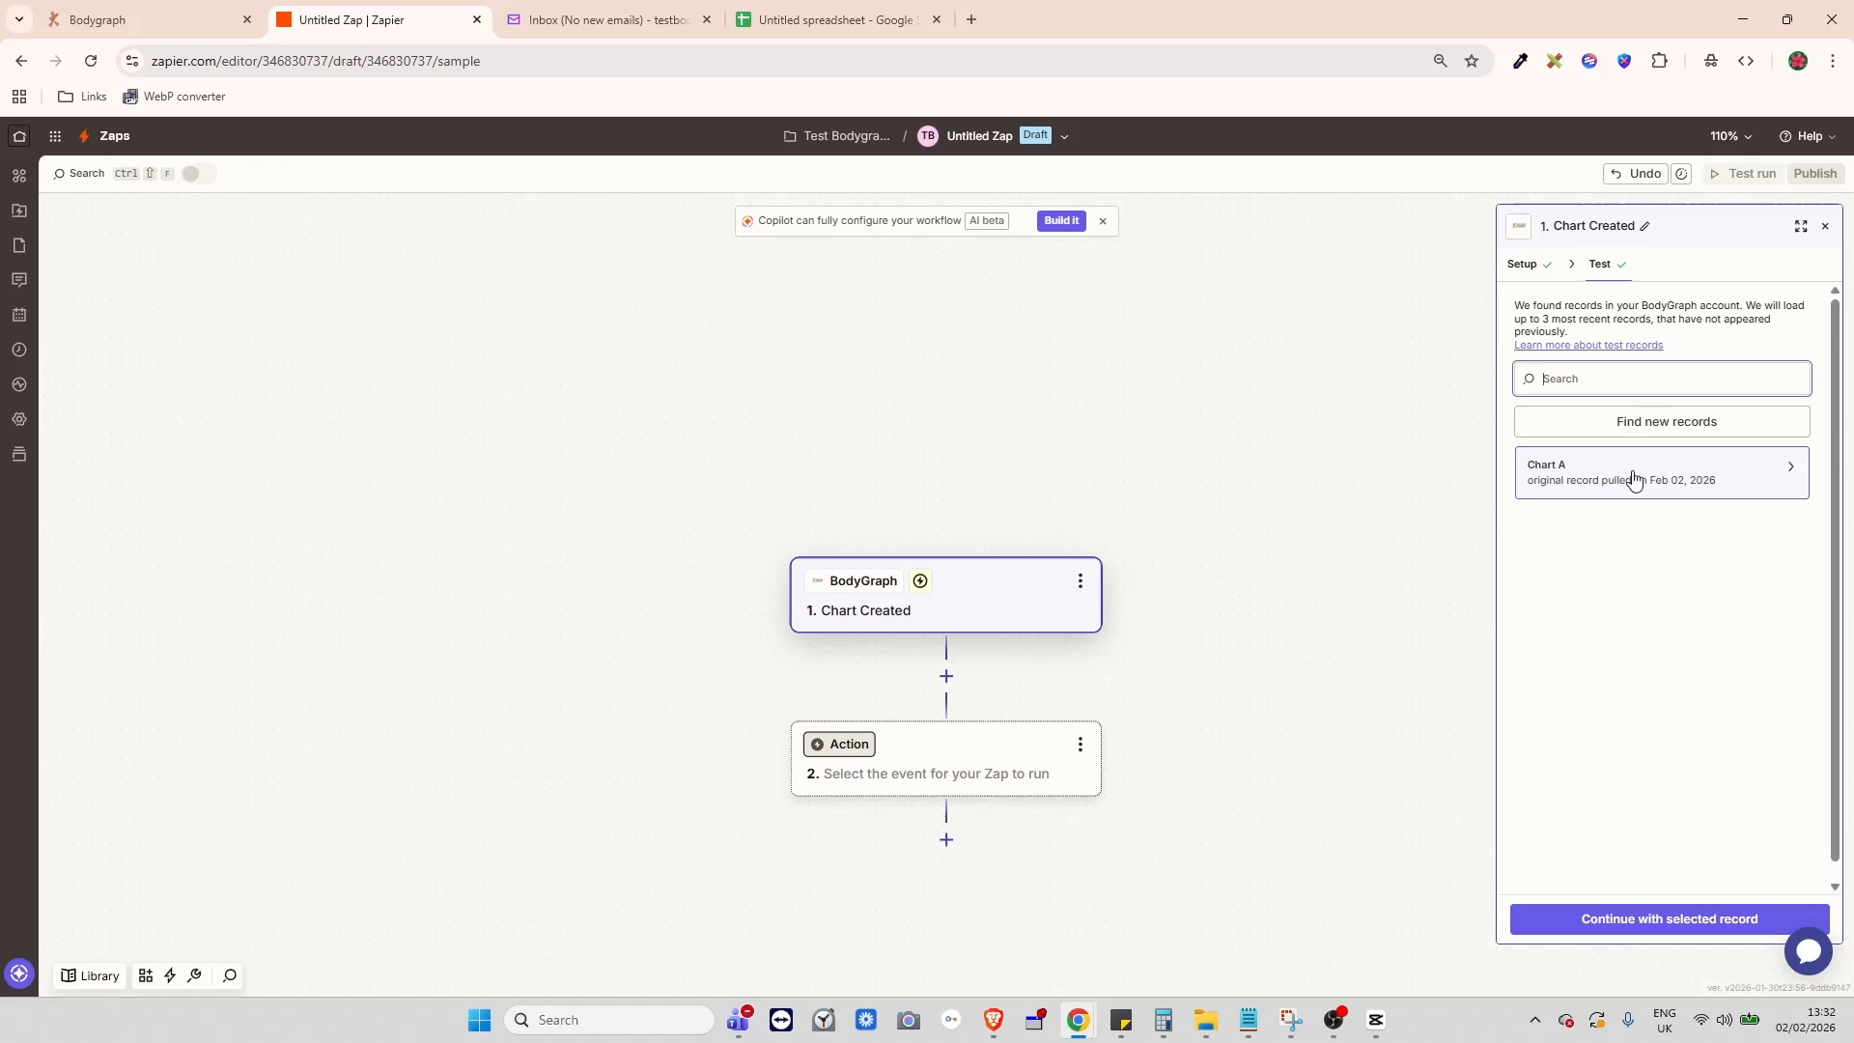
click(1636, 928)
click(1634, 919)
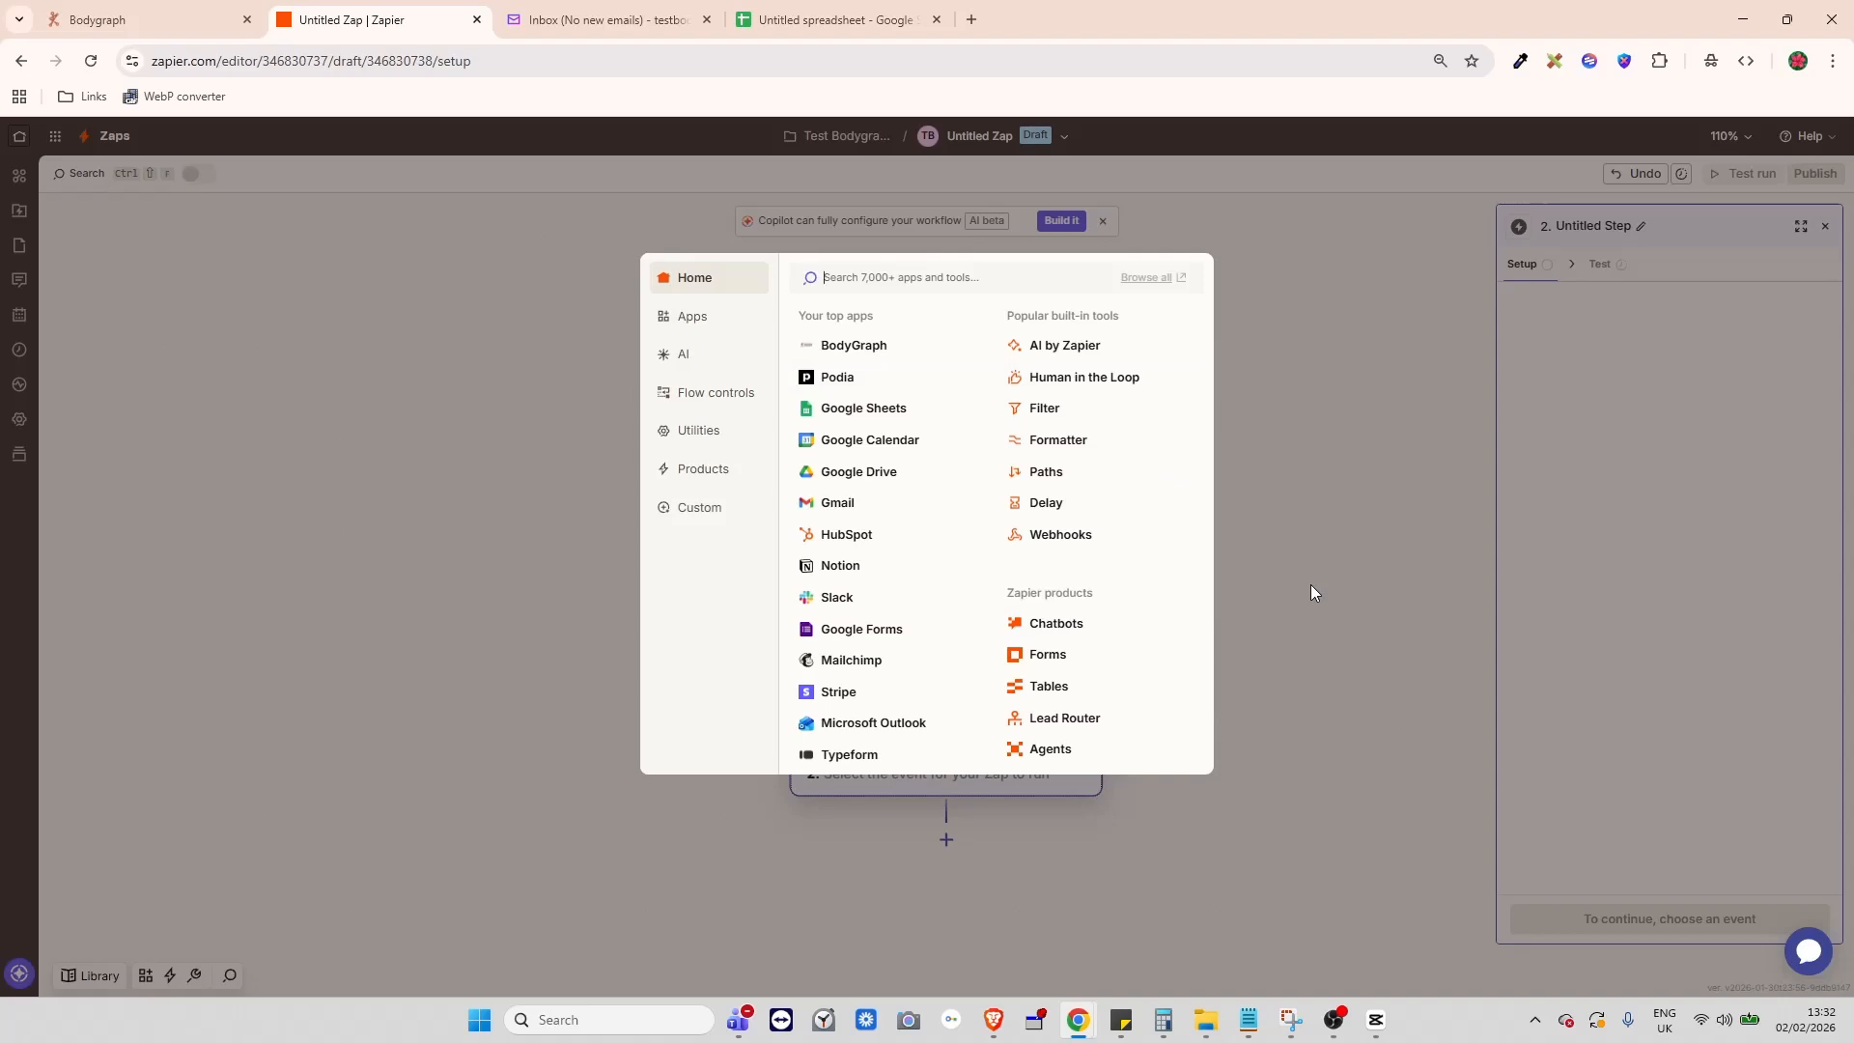
- Pick Google Sheets as the second step's app, then go to the untitled spreadsheet
text(Googe)
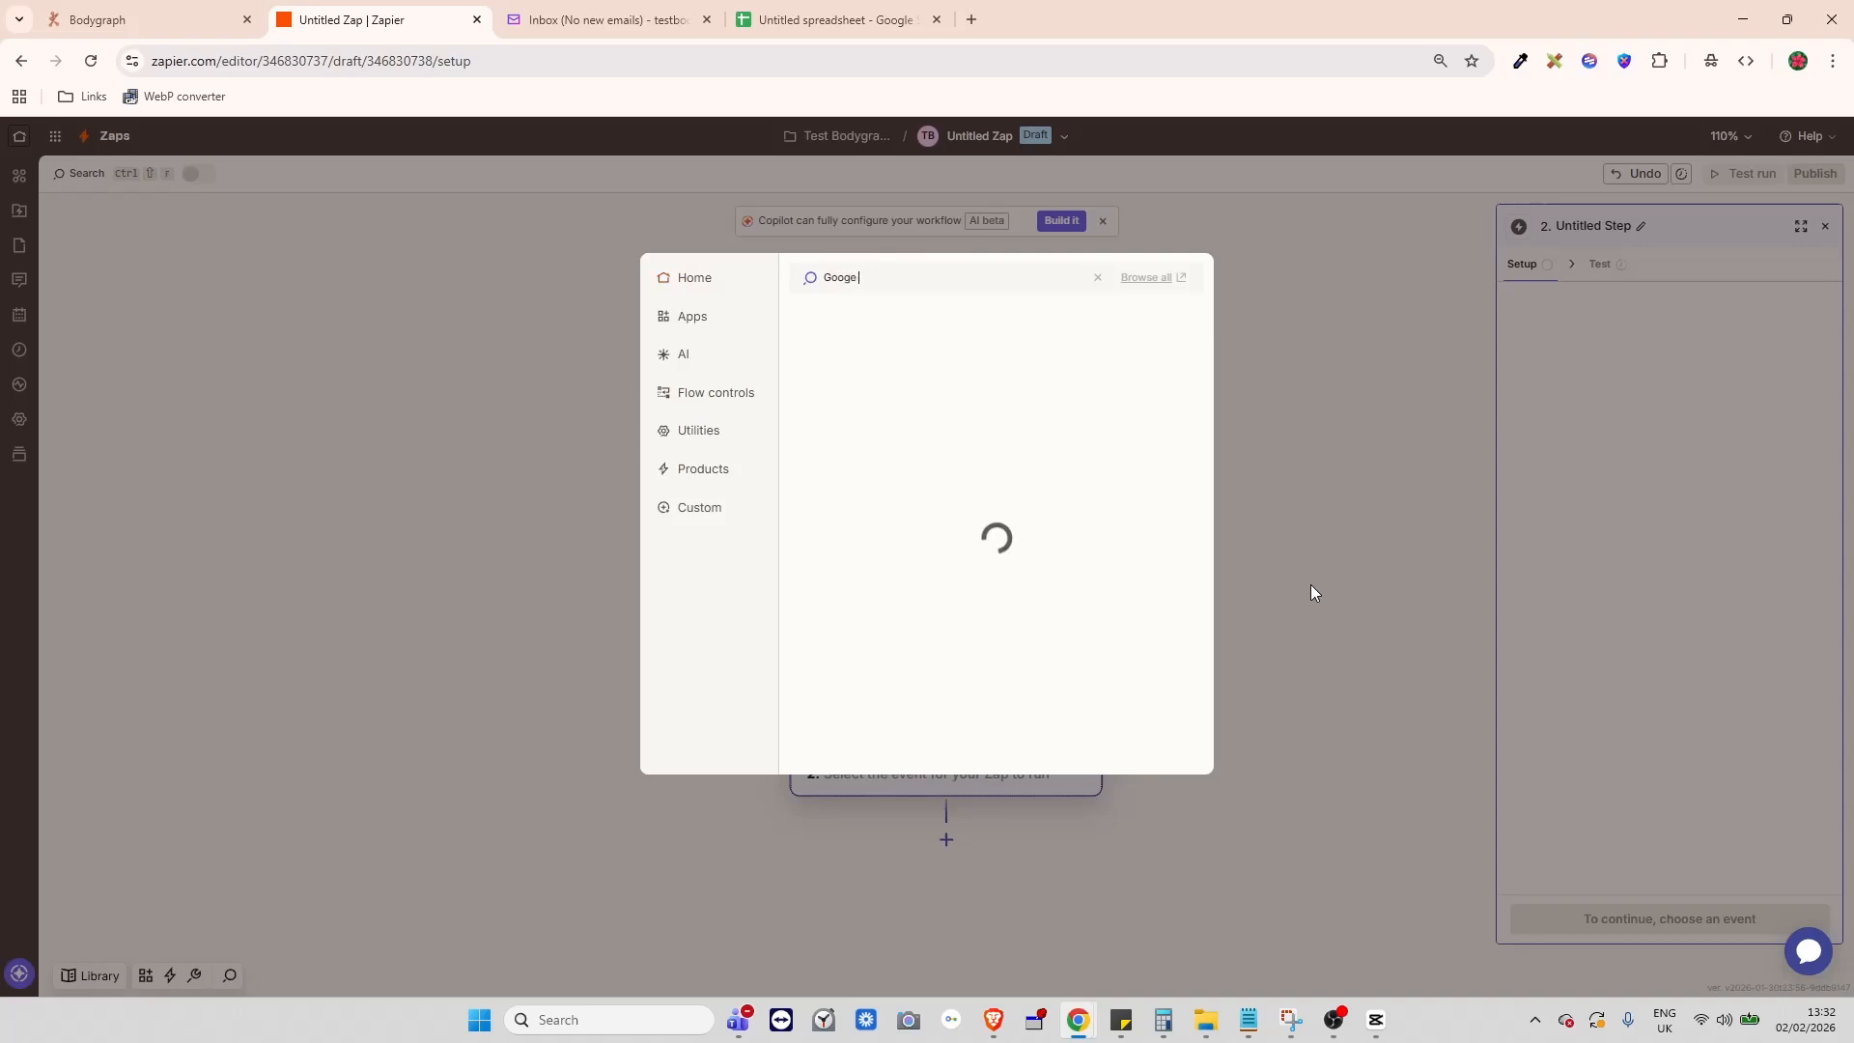
text( Shees)
click(880, 321)
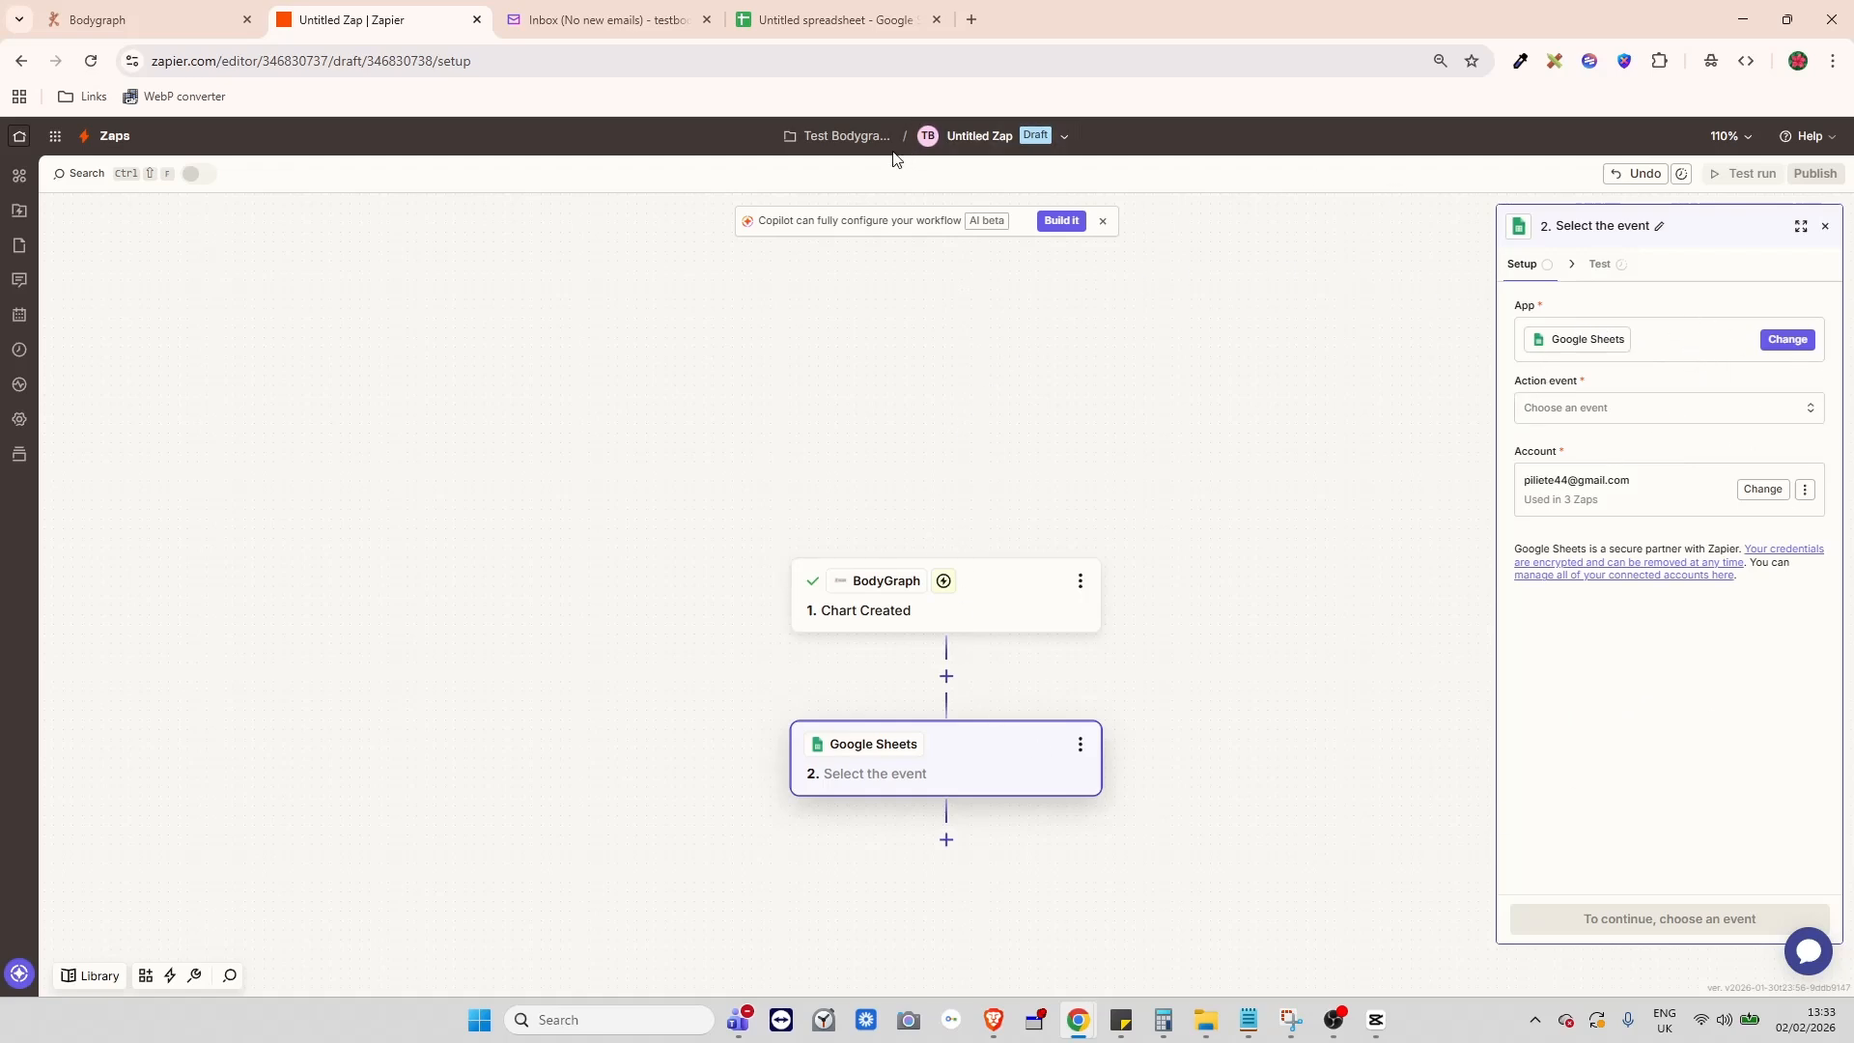
click(797, 20)
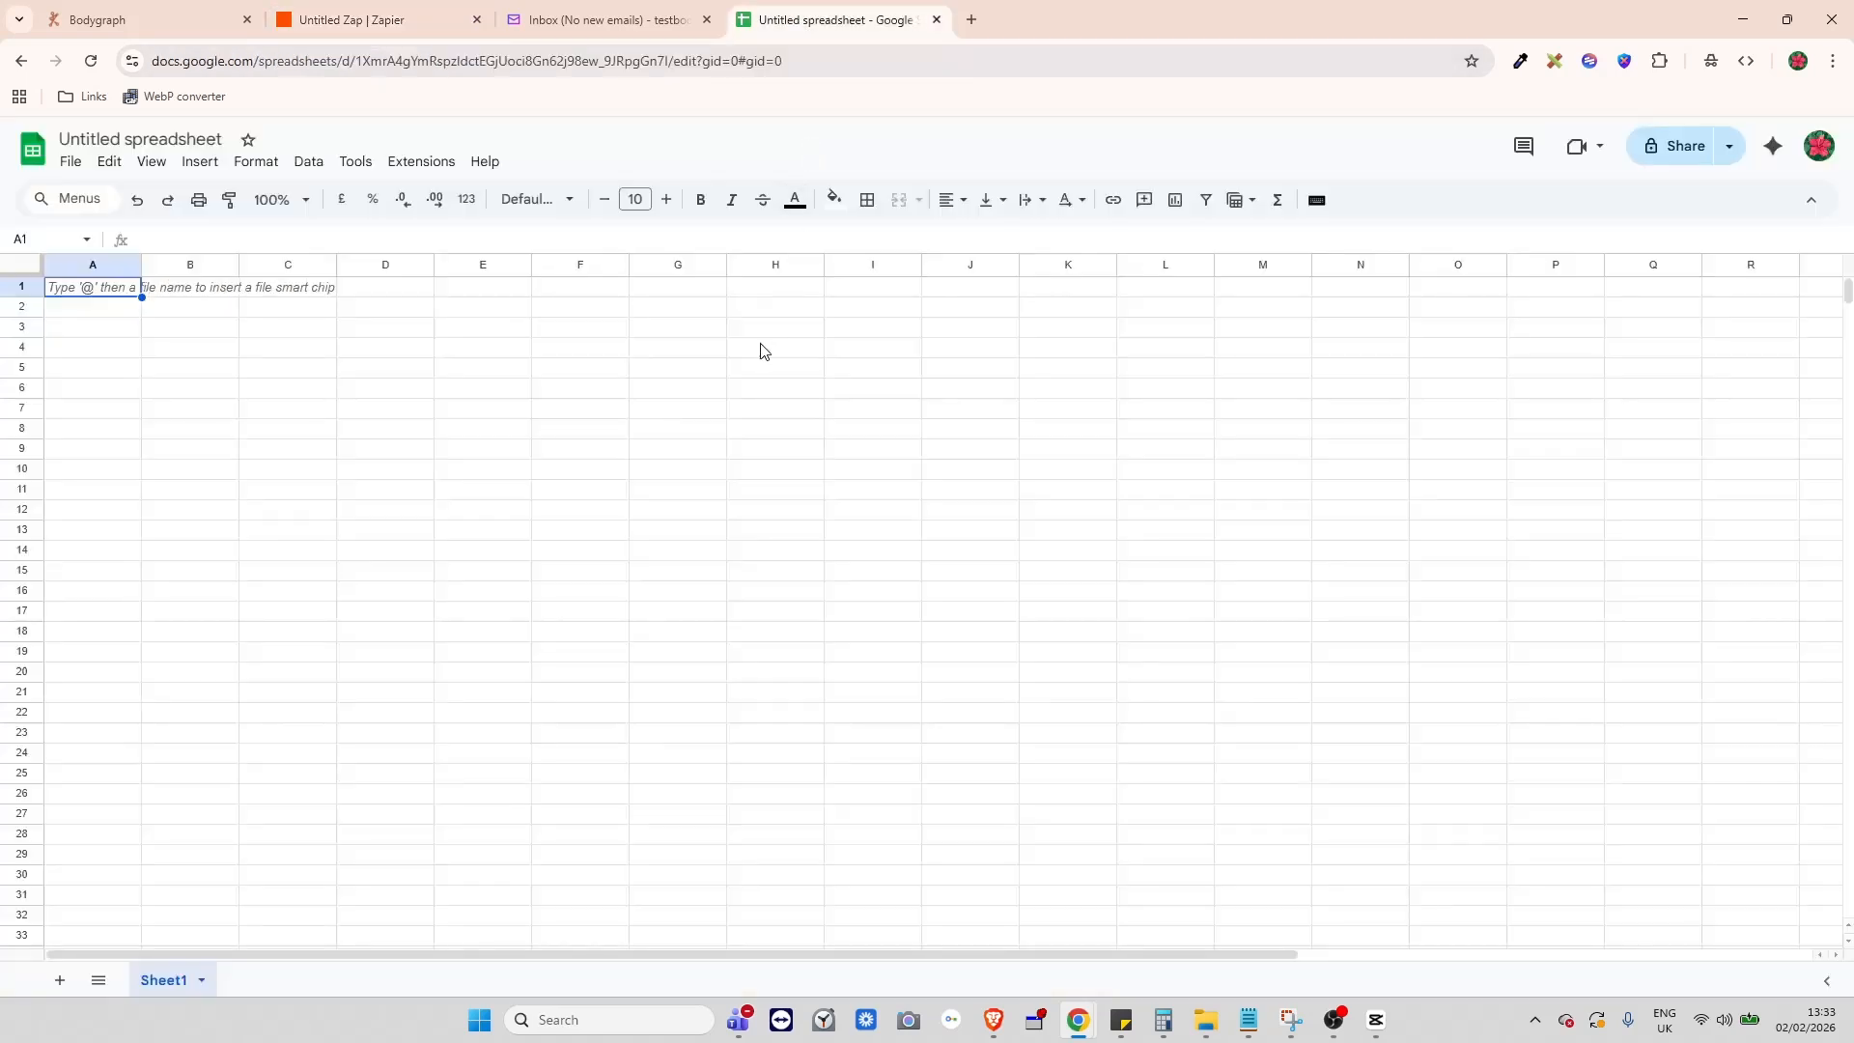
- Title the spreadsheet Tutorial Bodygraph and rename Sheet1 to Tutorial Subscribers
click(162, 137)
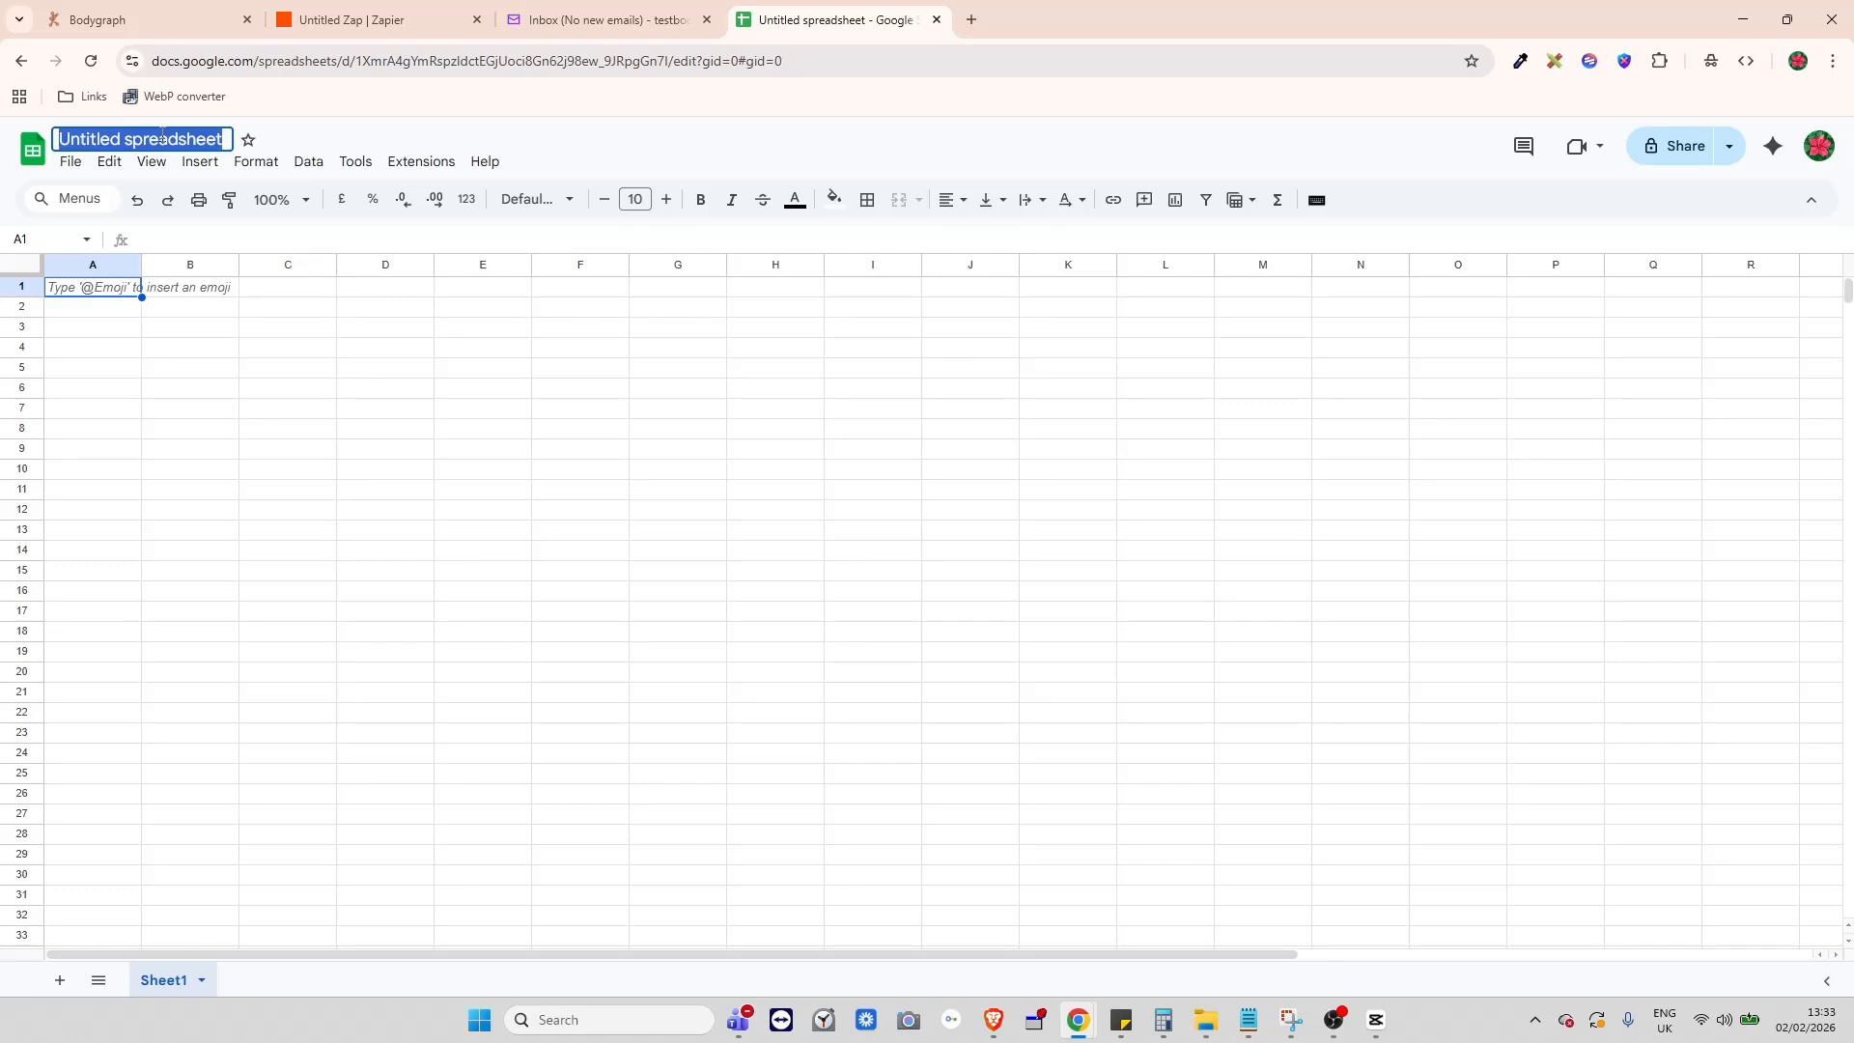
text(Tutorial)
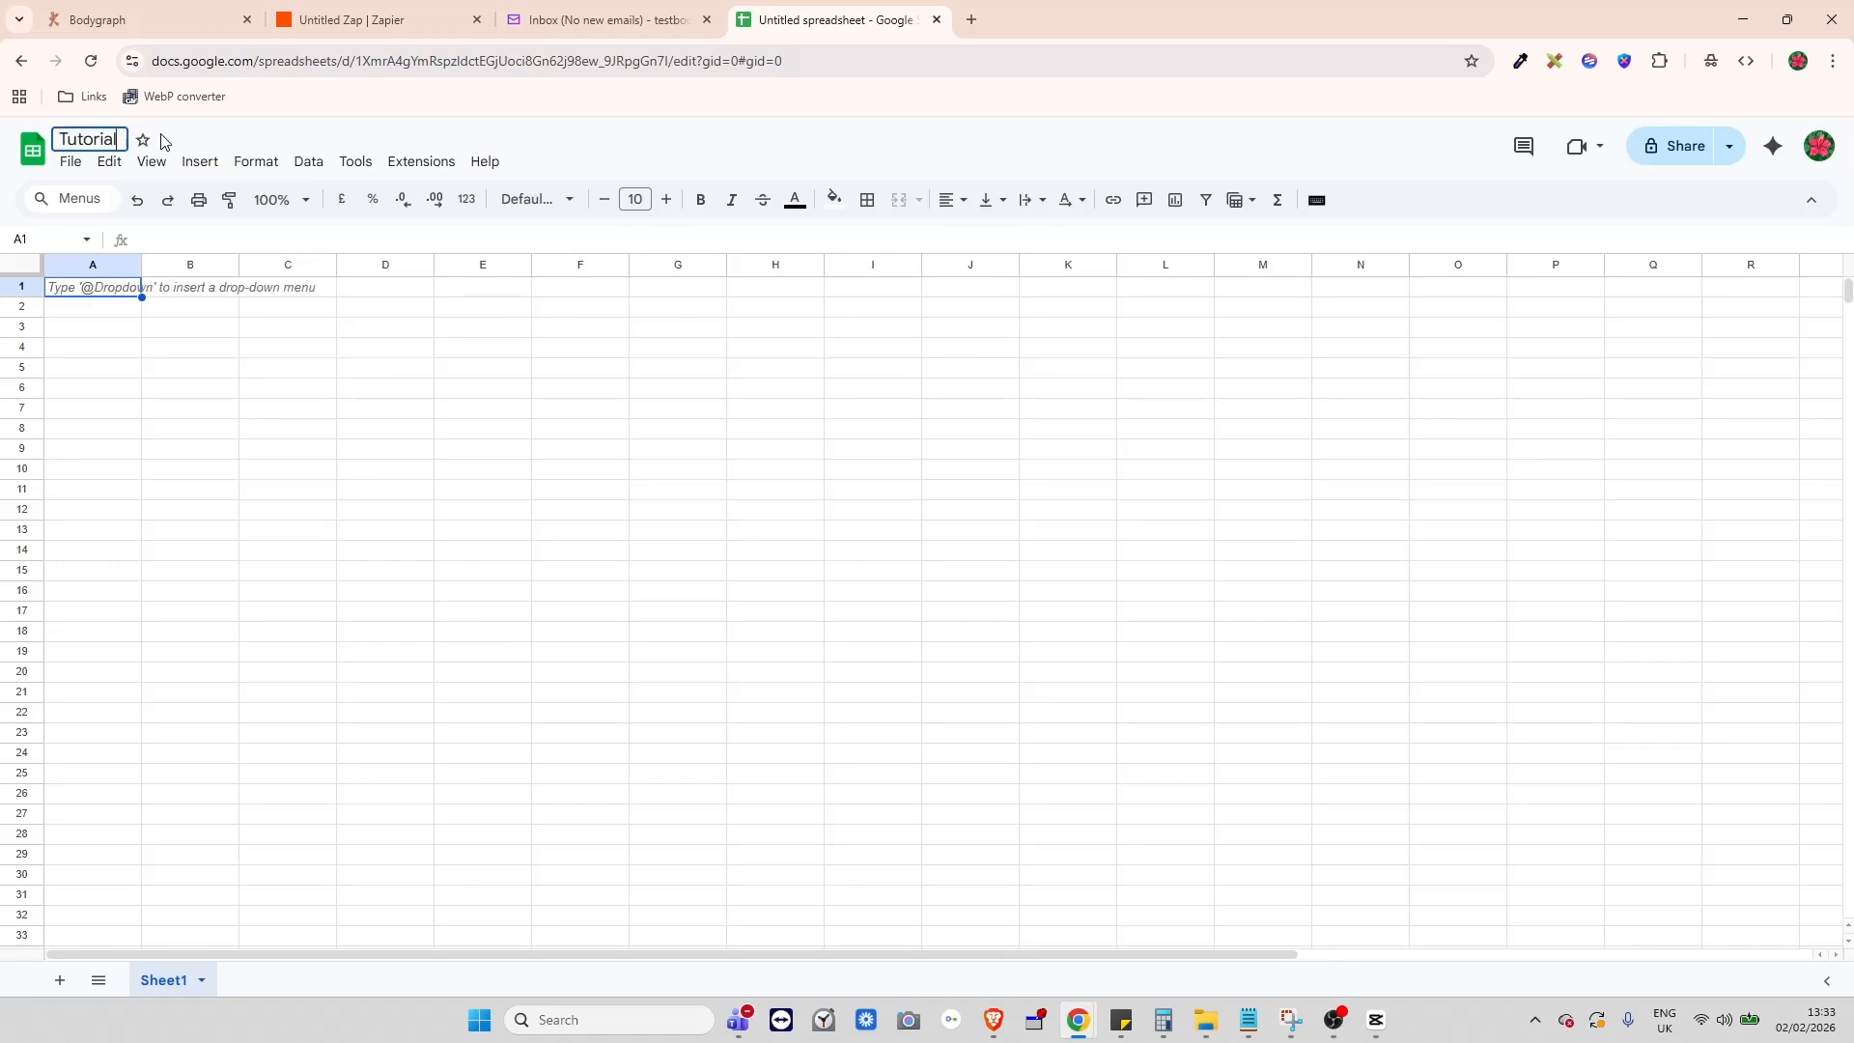
text( Bodygraph)
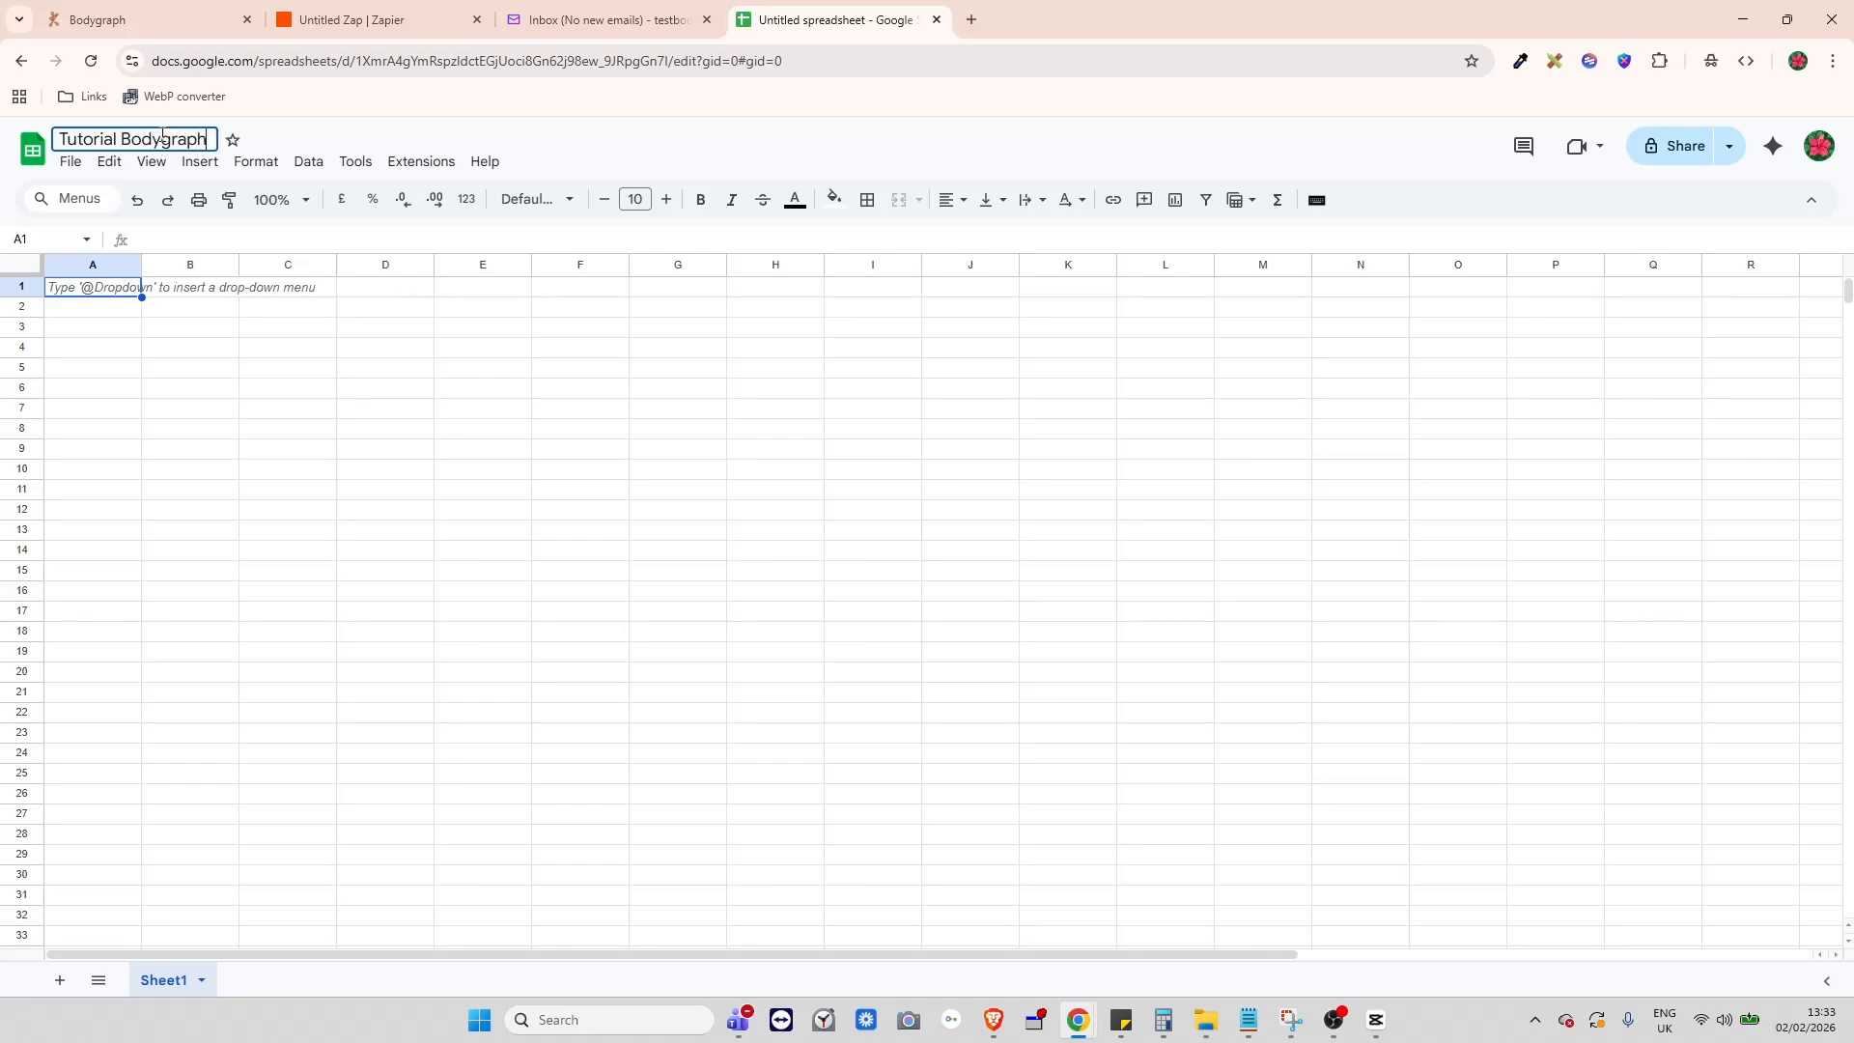
right_click(184, 983)
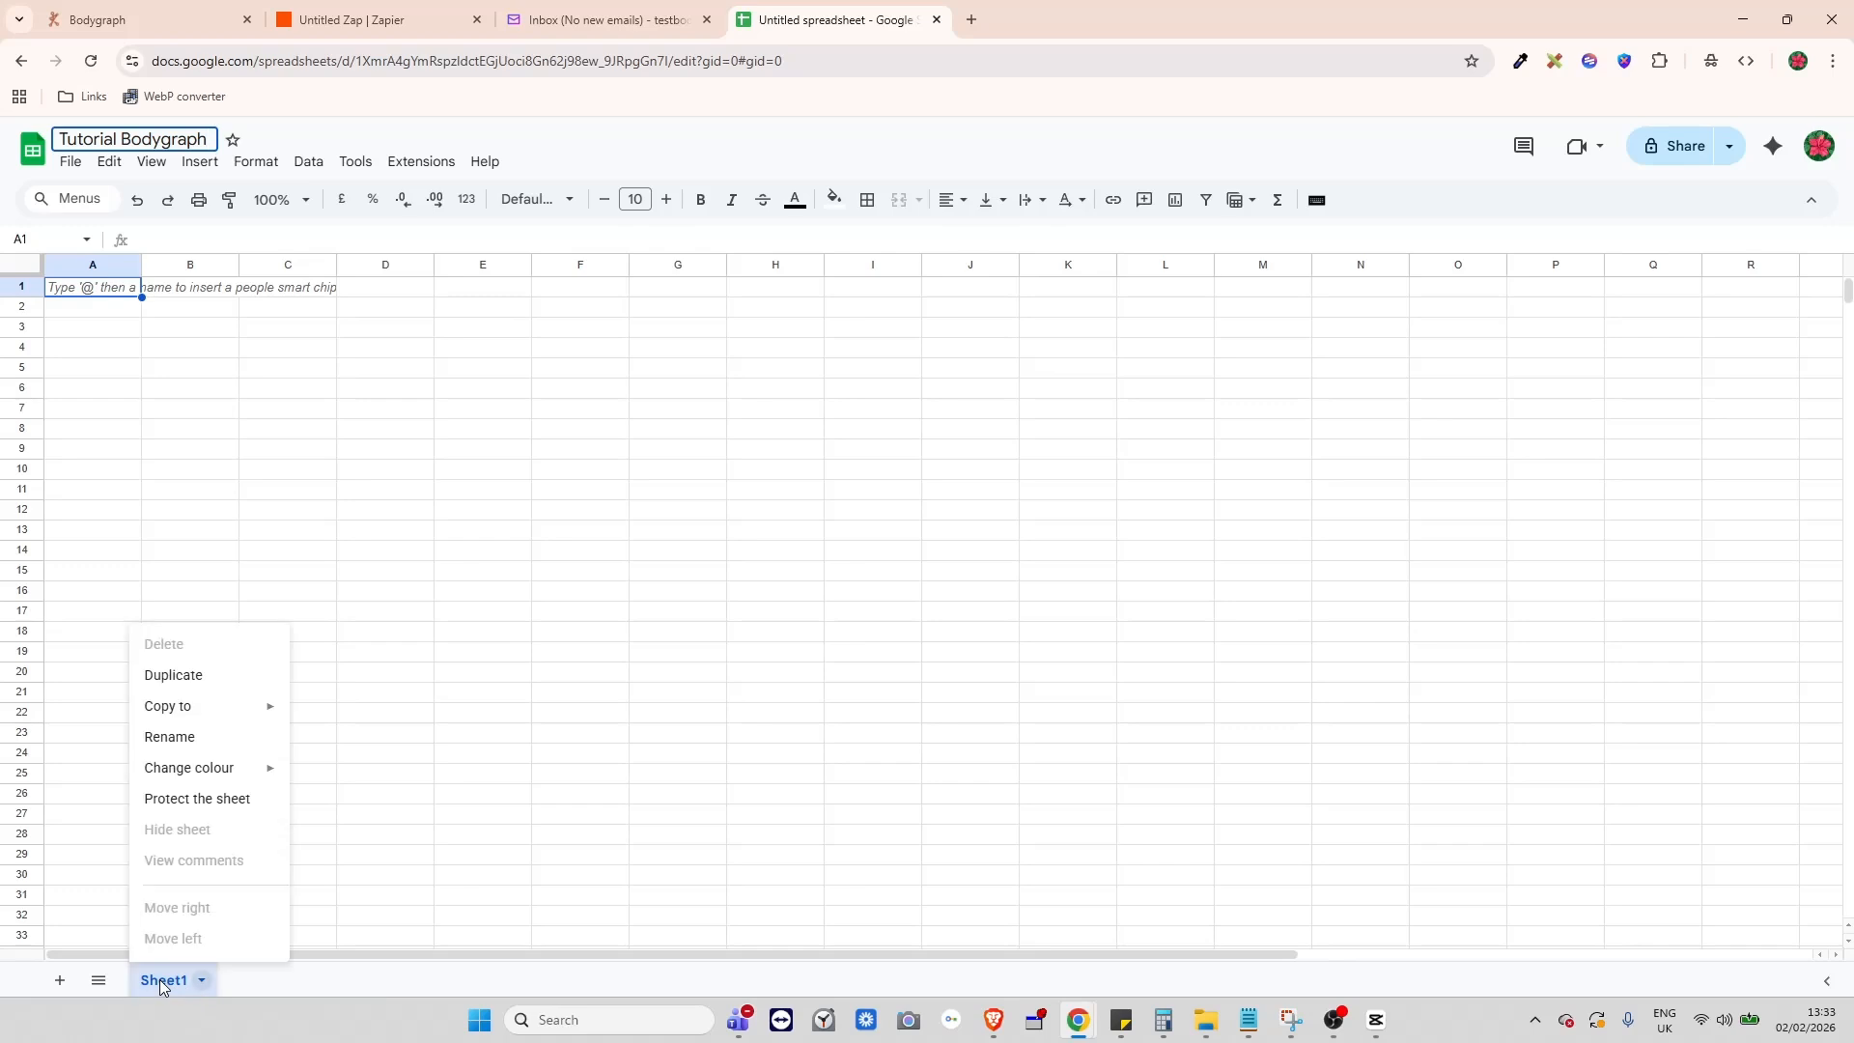
click(184, 739)
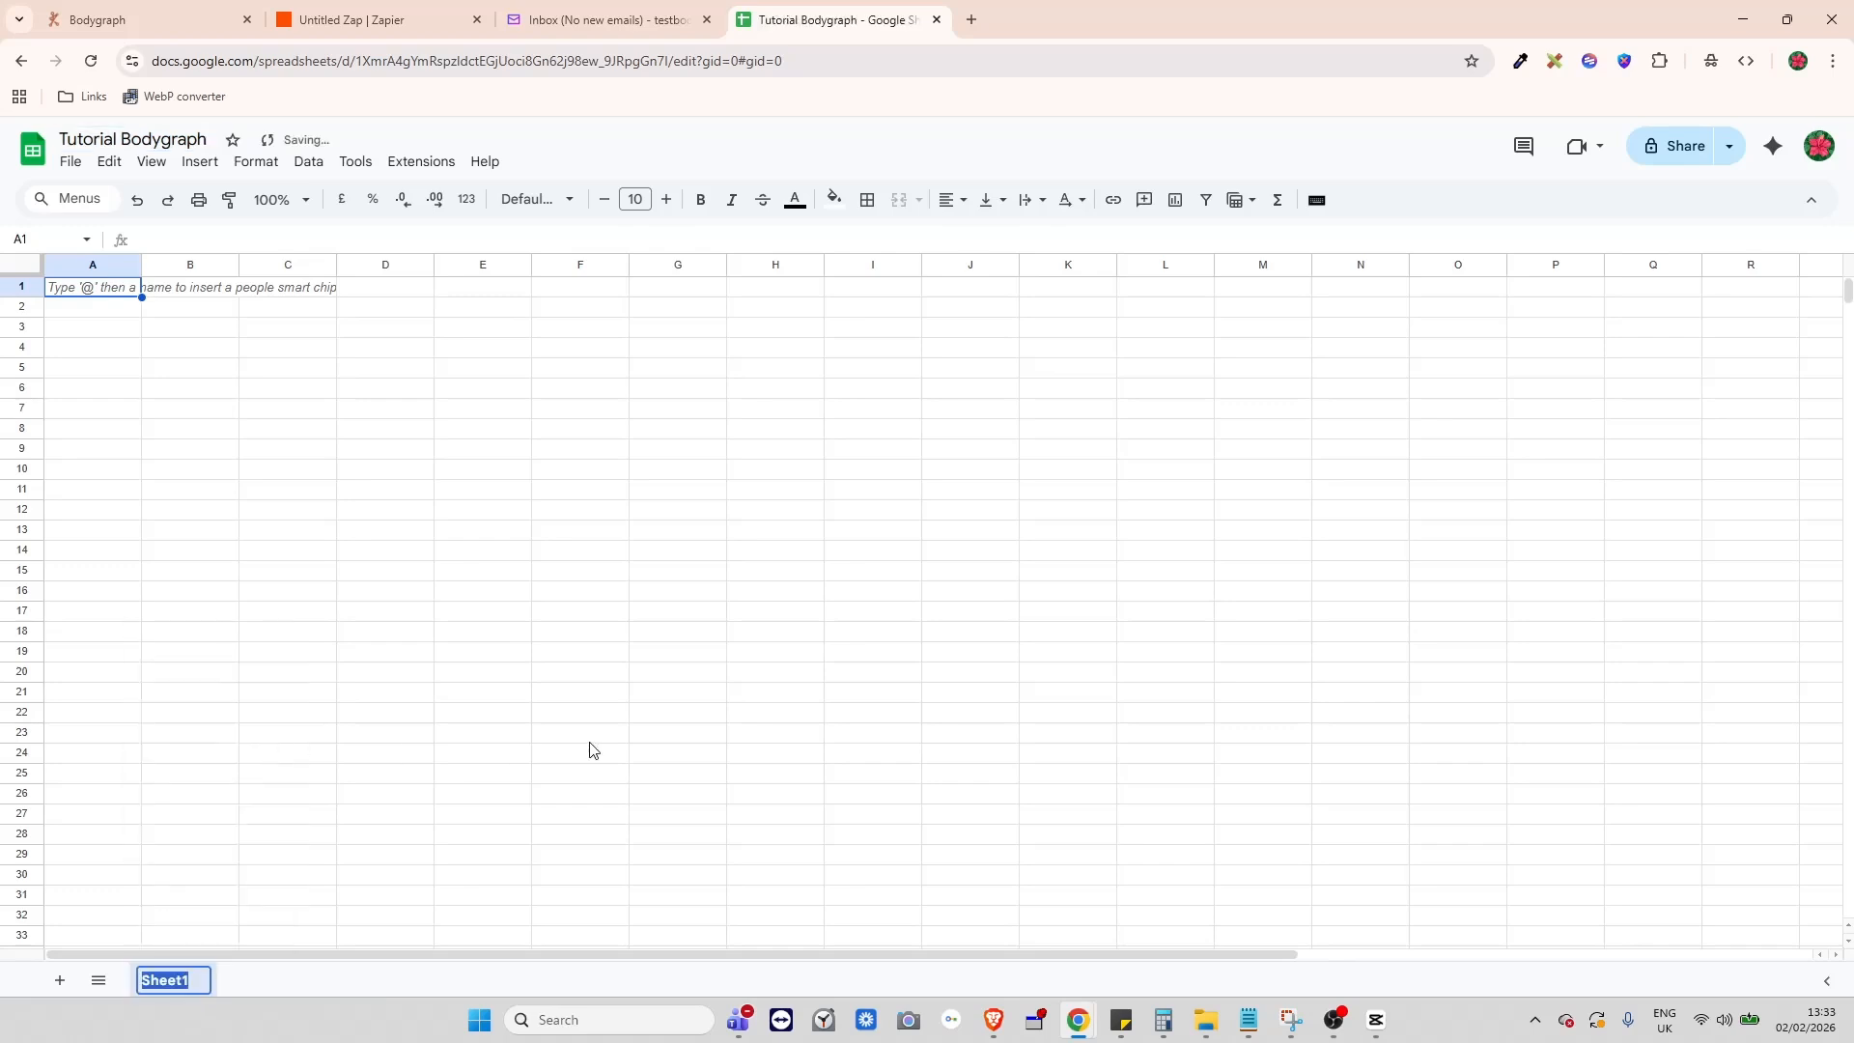
text(Tutori)
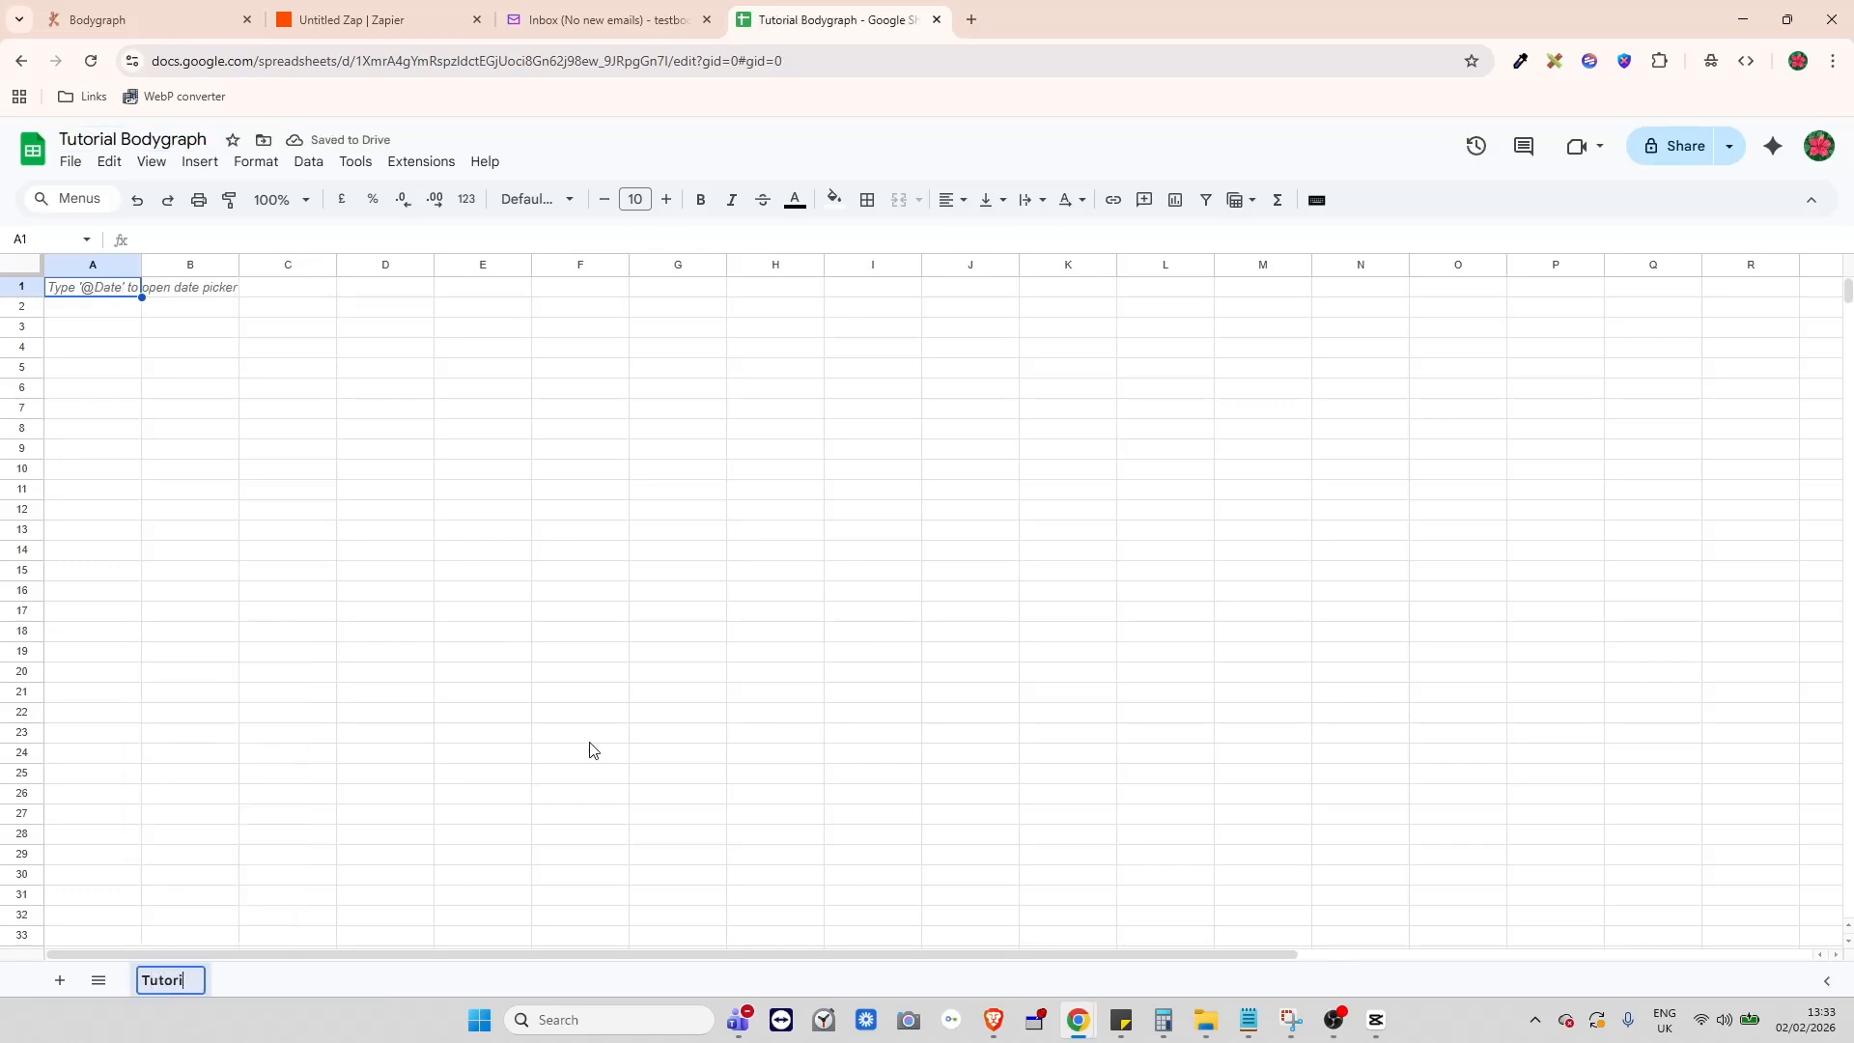
text(al Subs)
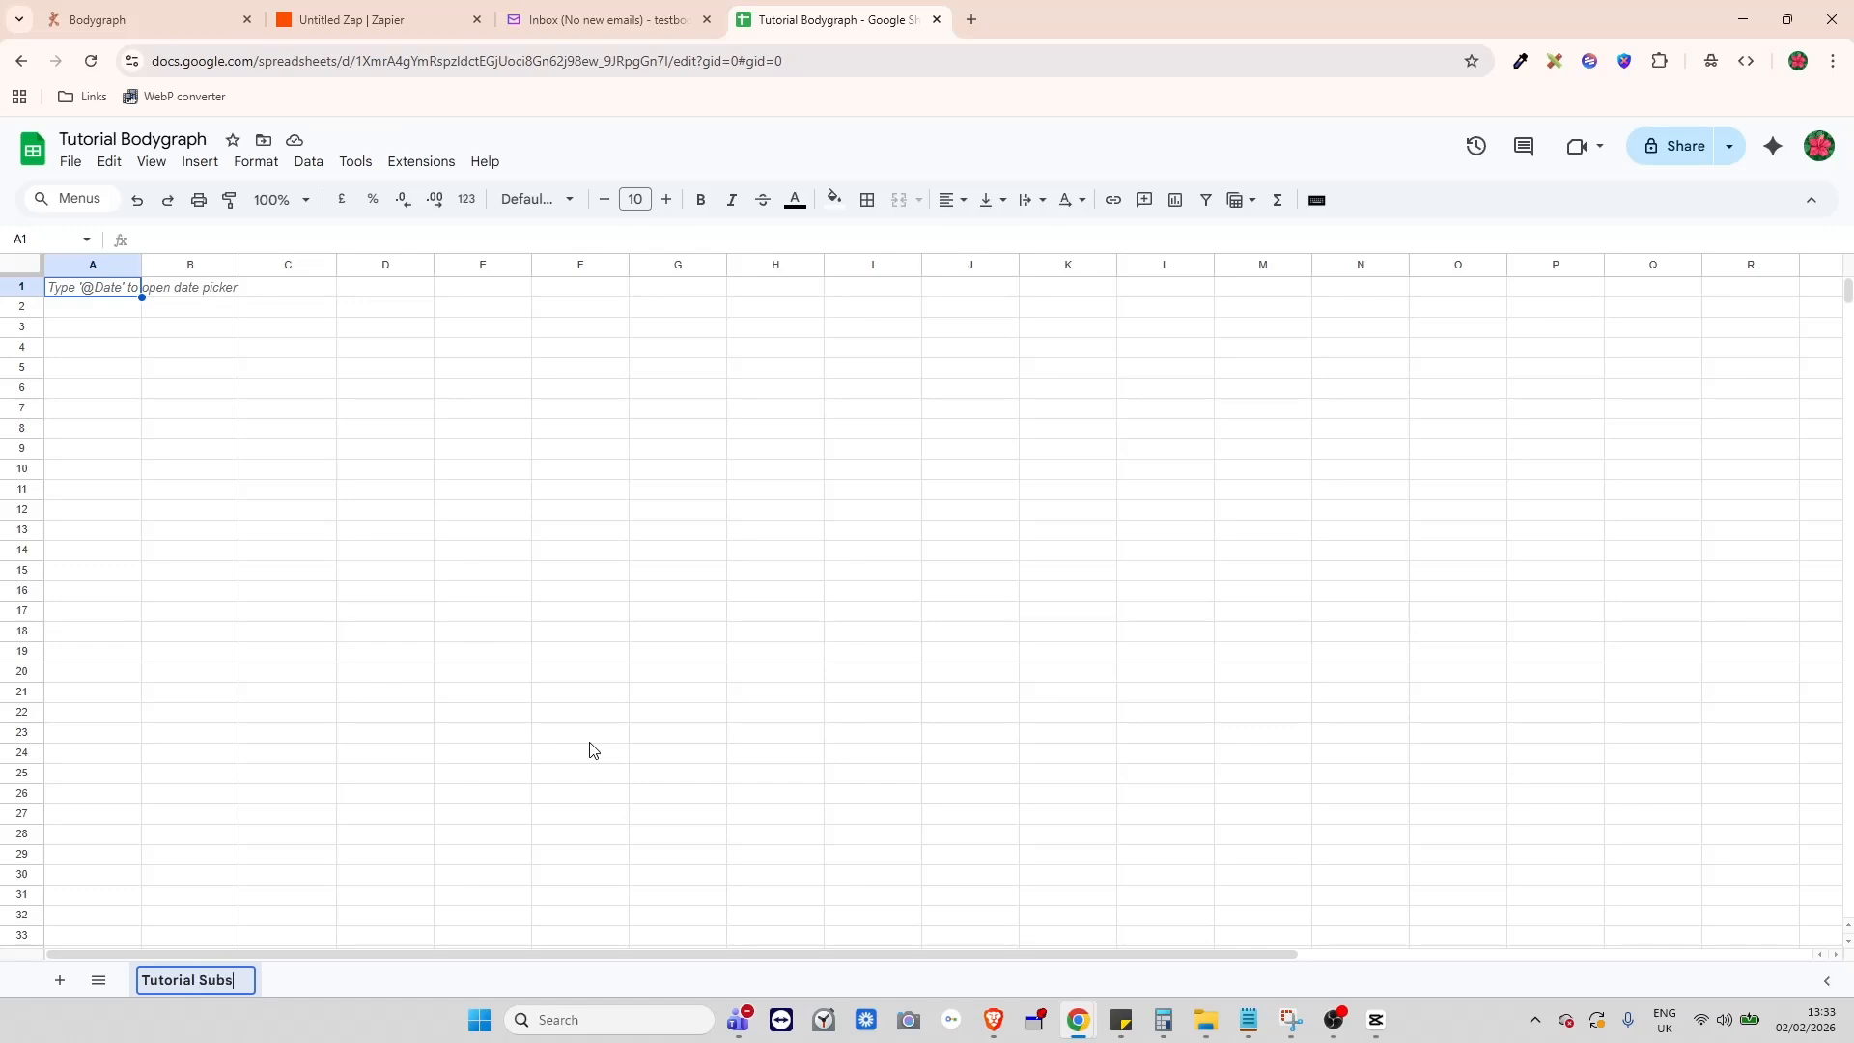
text(cribers)
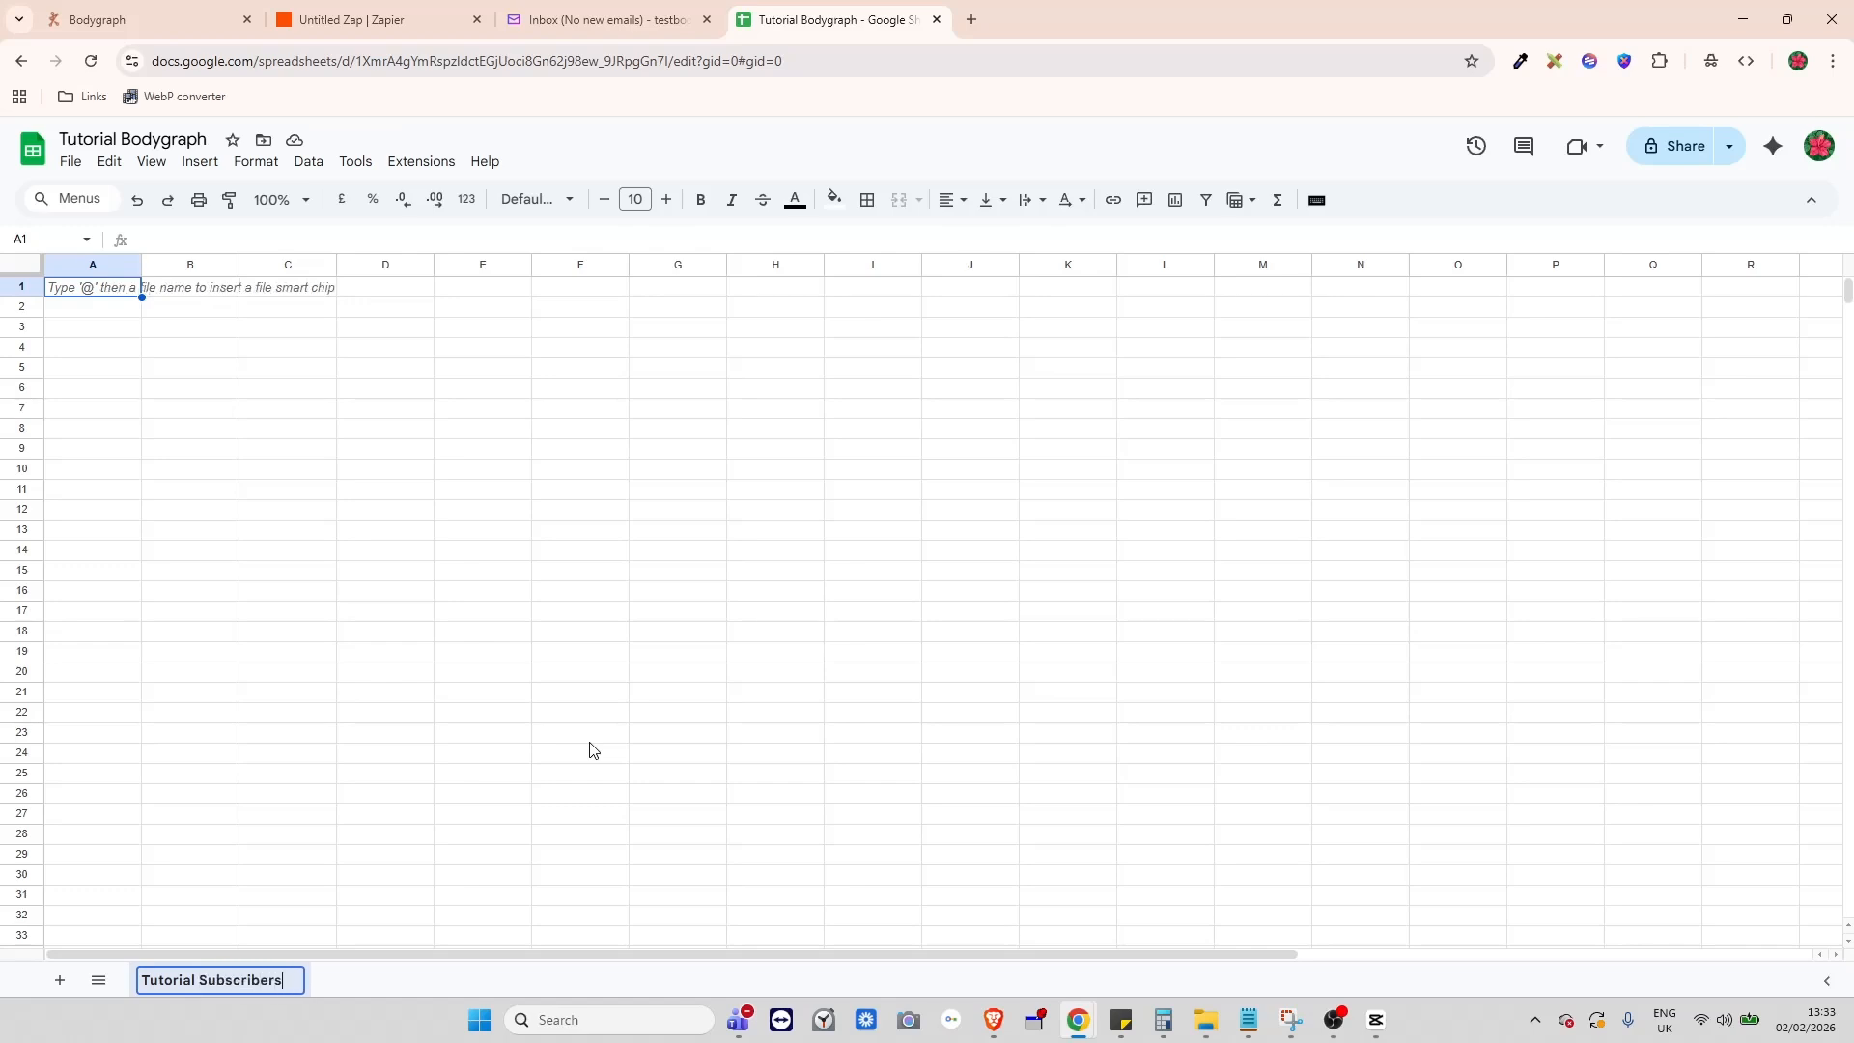
click(490, 615)
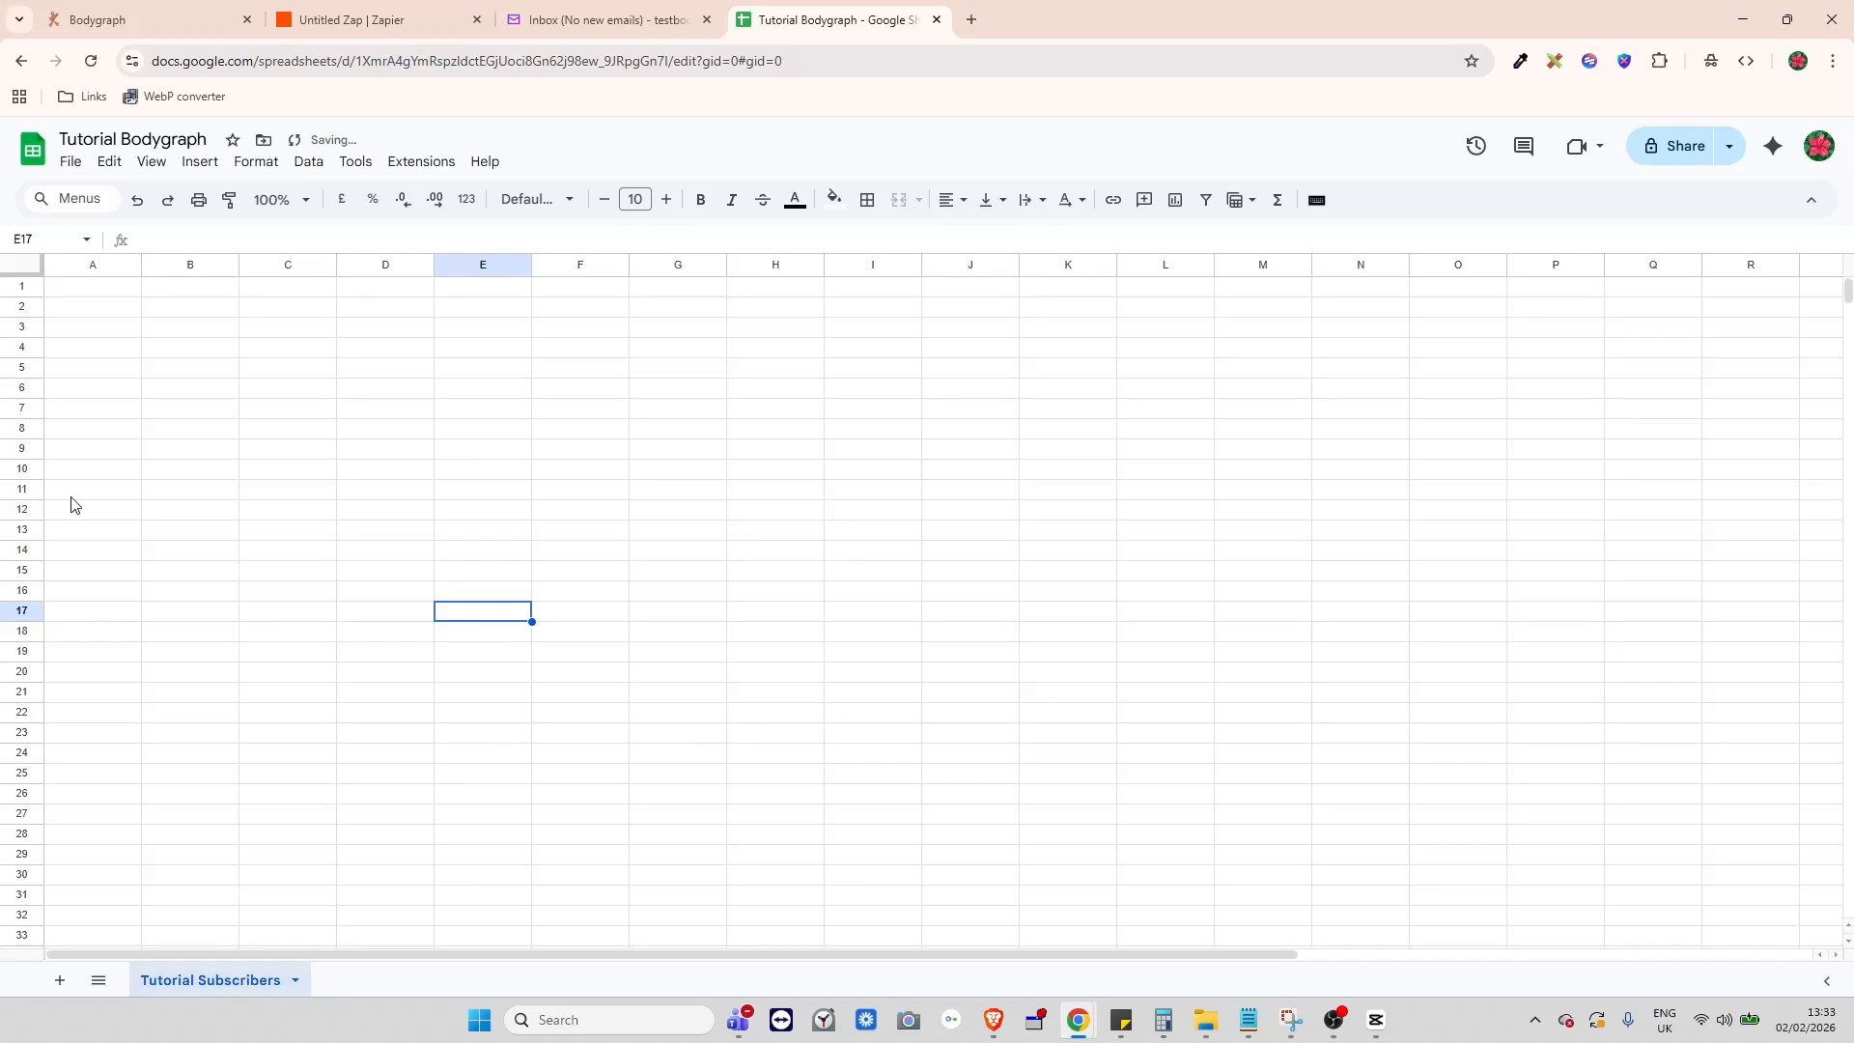
click(108, 295)
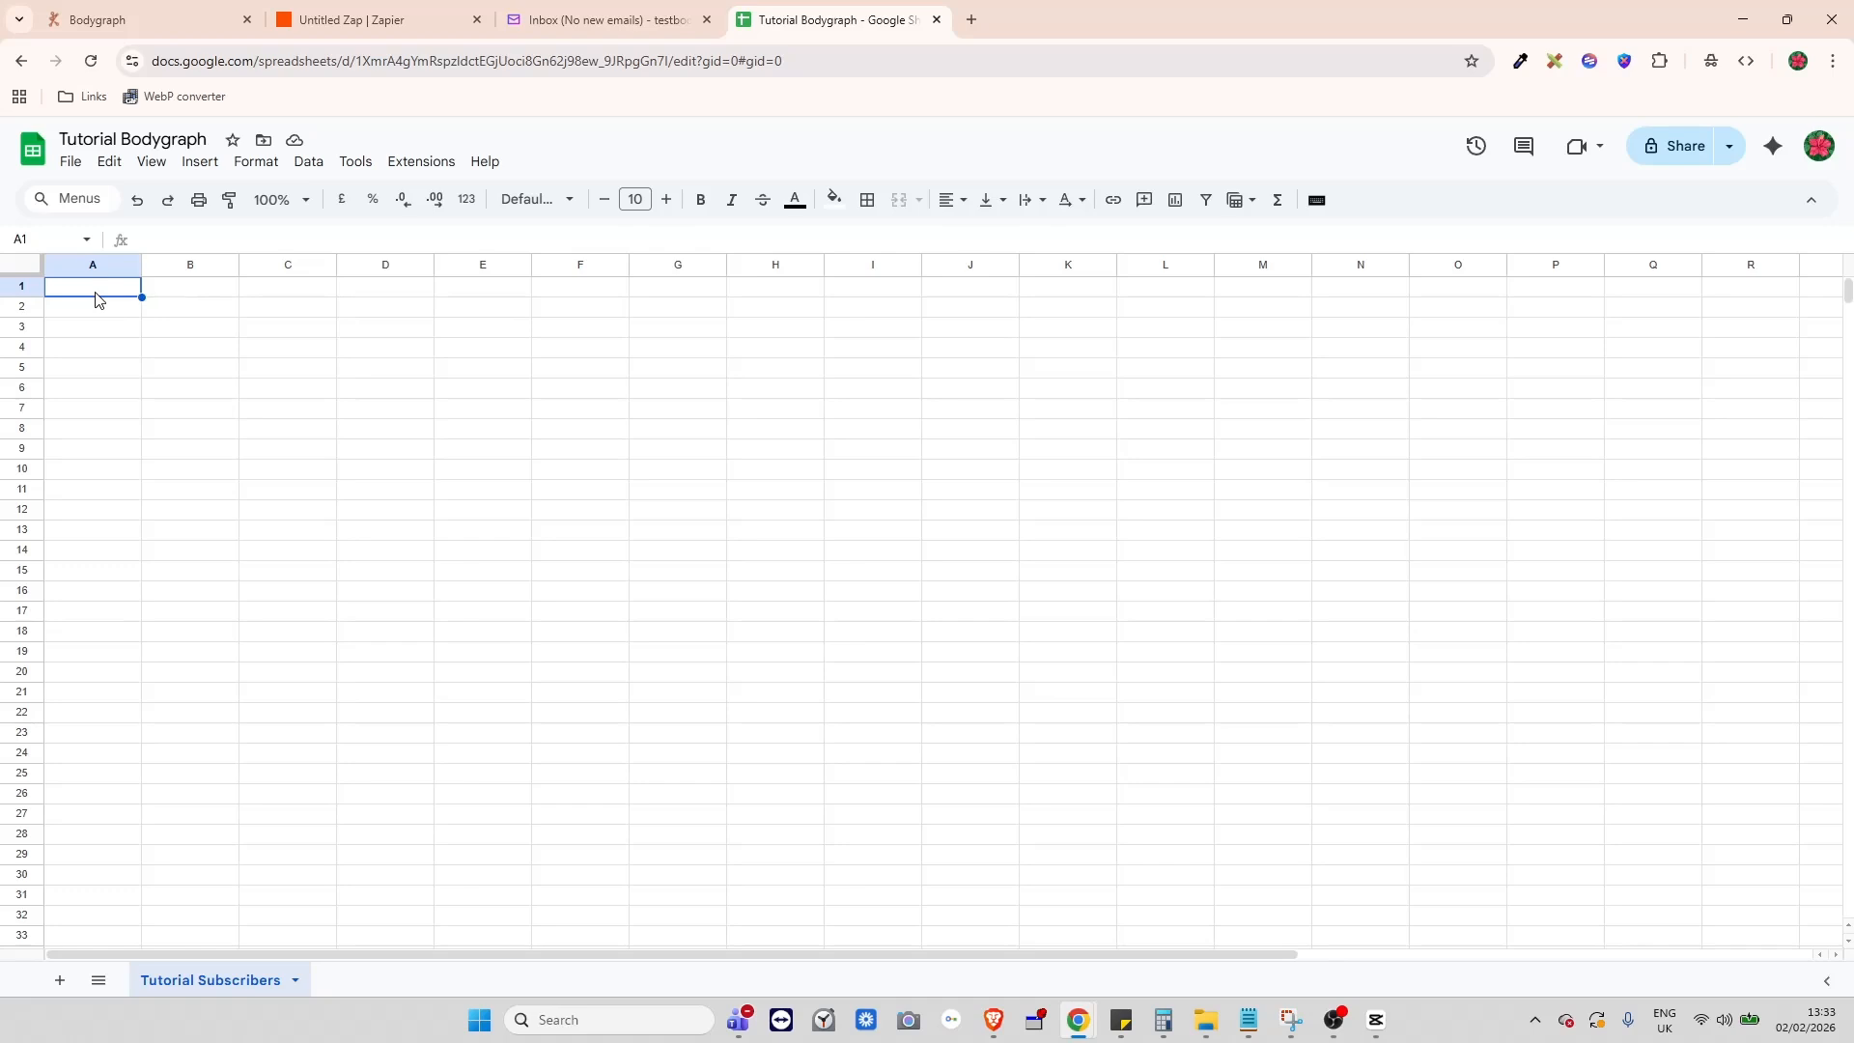
- Enter the headers Name, Email, DOB and Chart url in cells A1 to D1
text(Name)
click(177, 294)
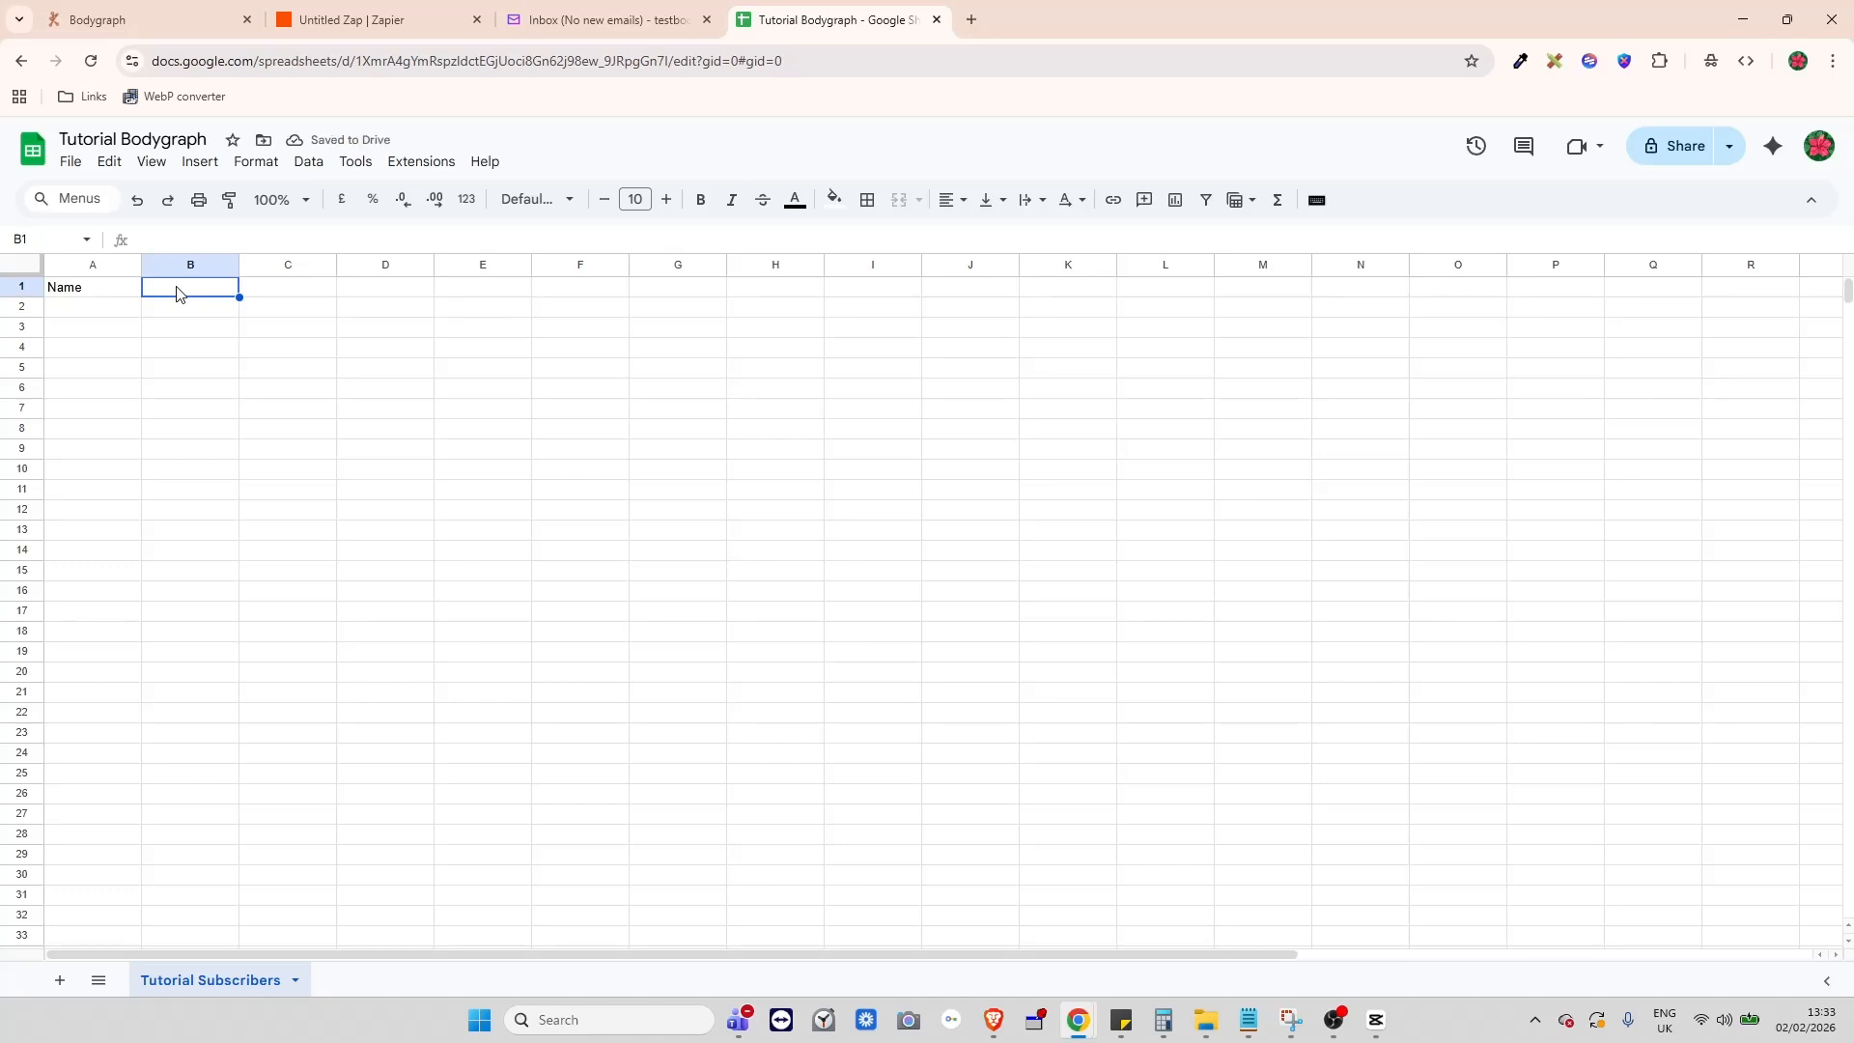
text(Email)
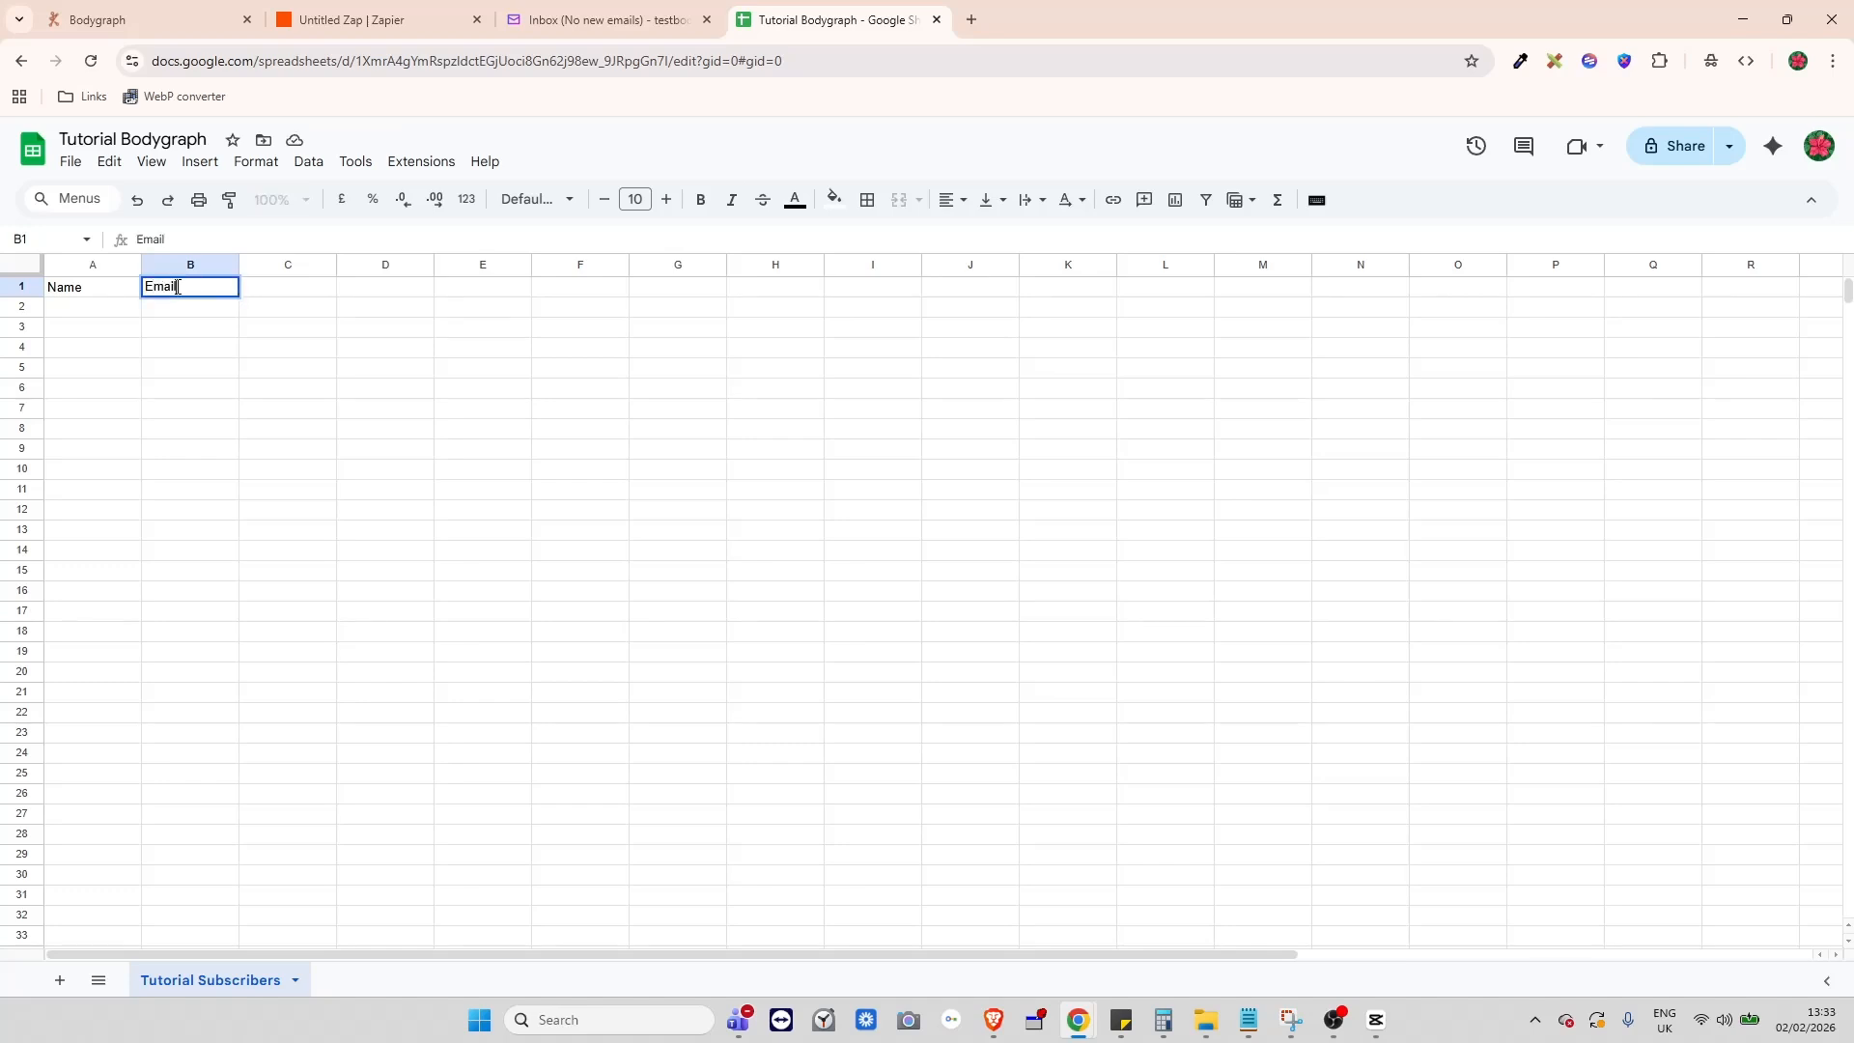
click(296, 288)
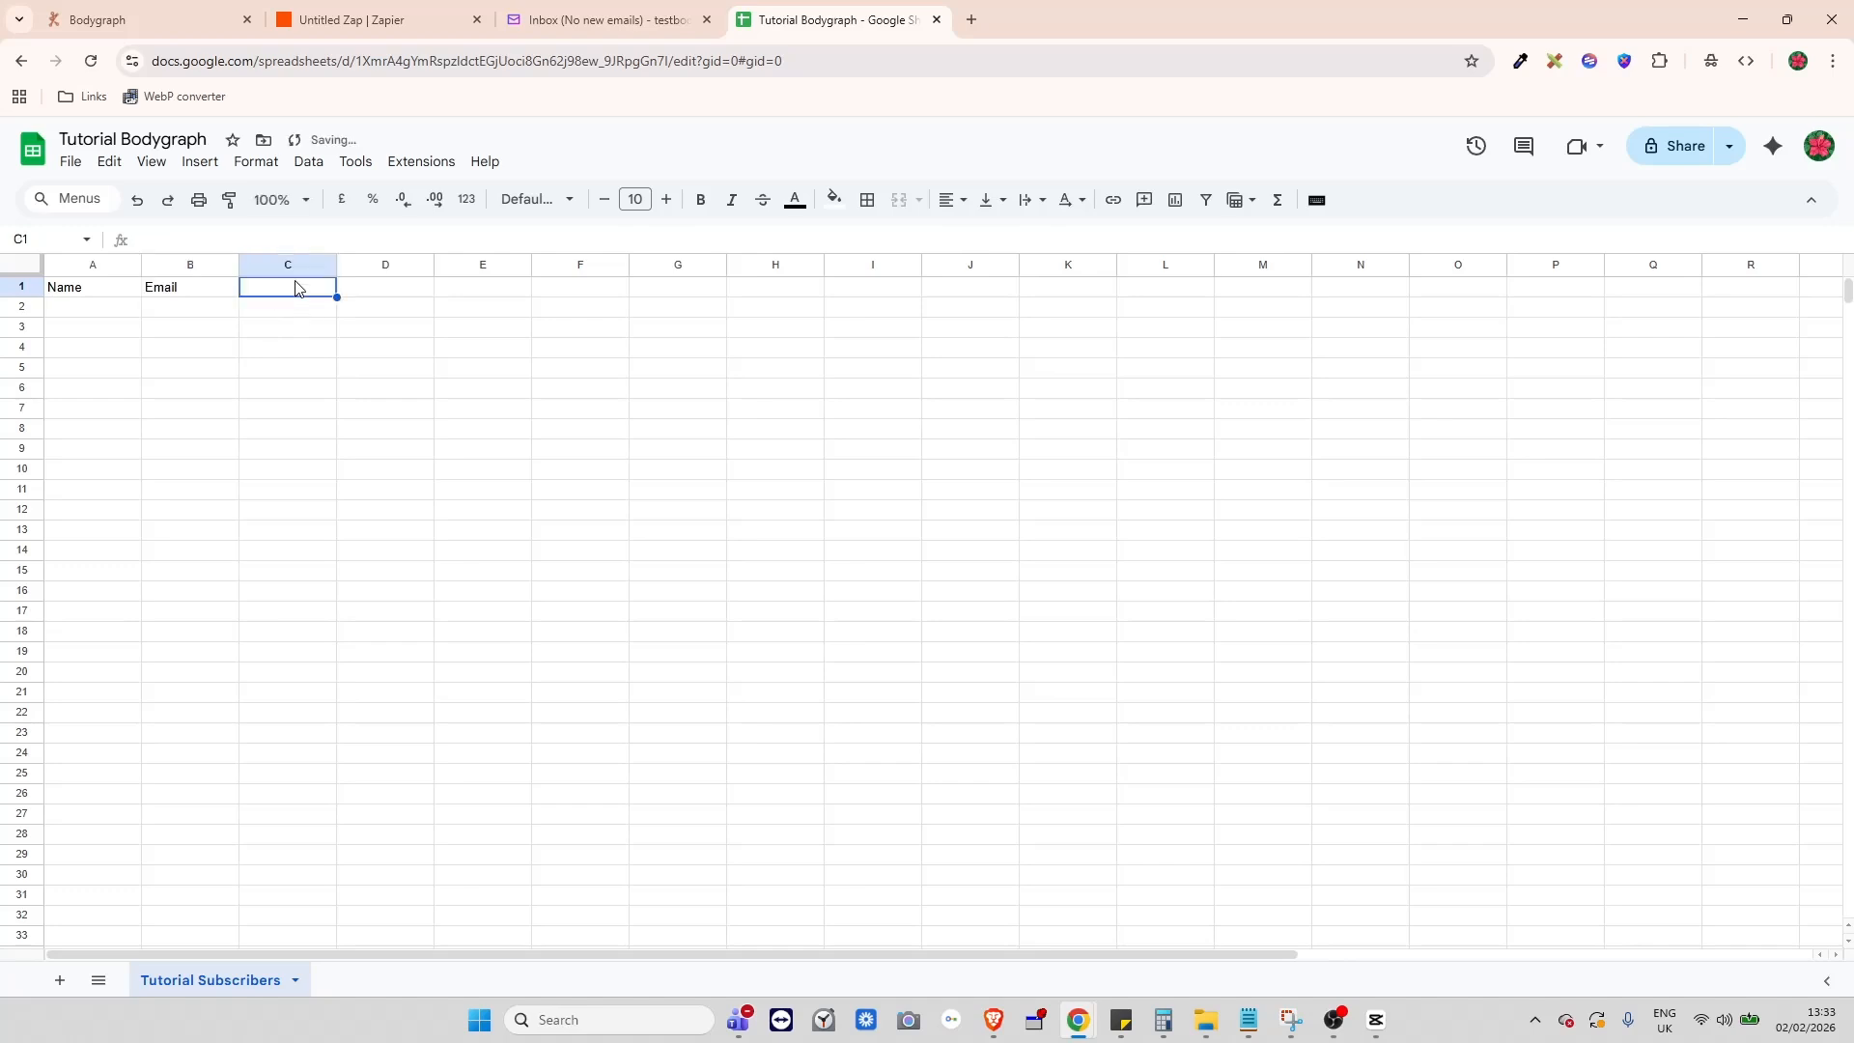
text(DOB)
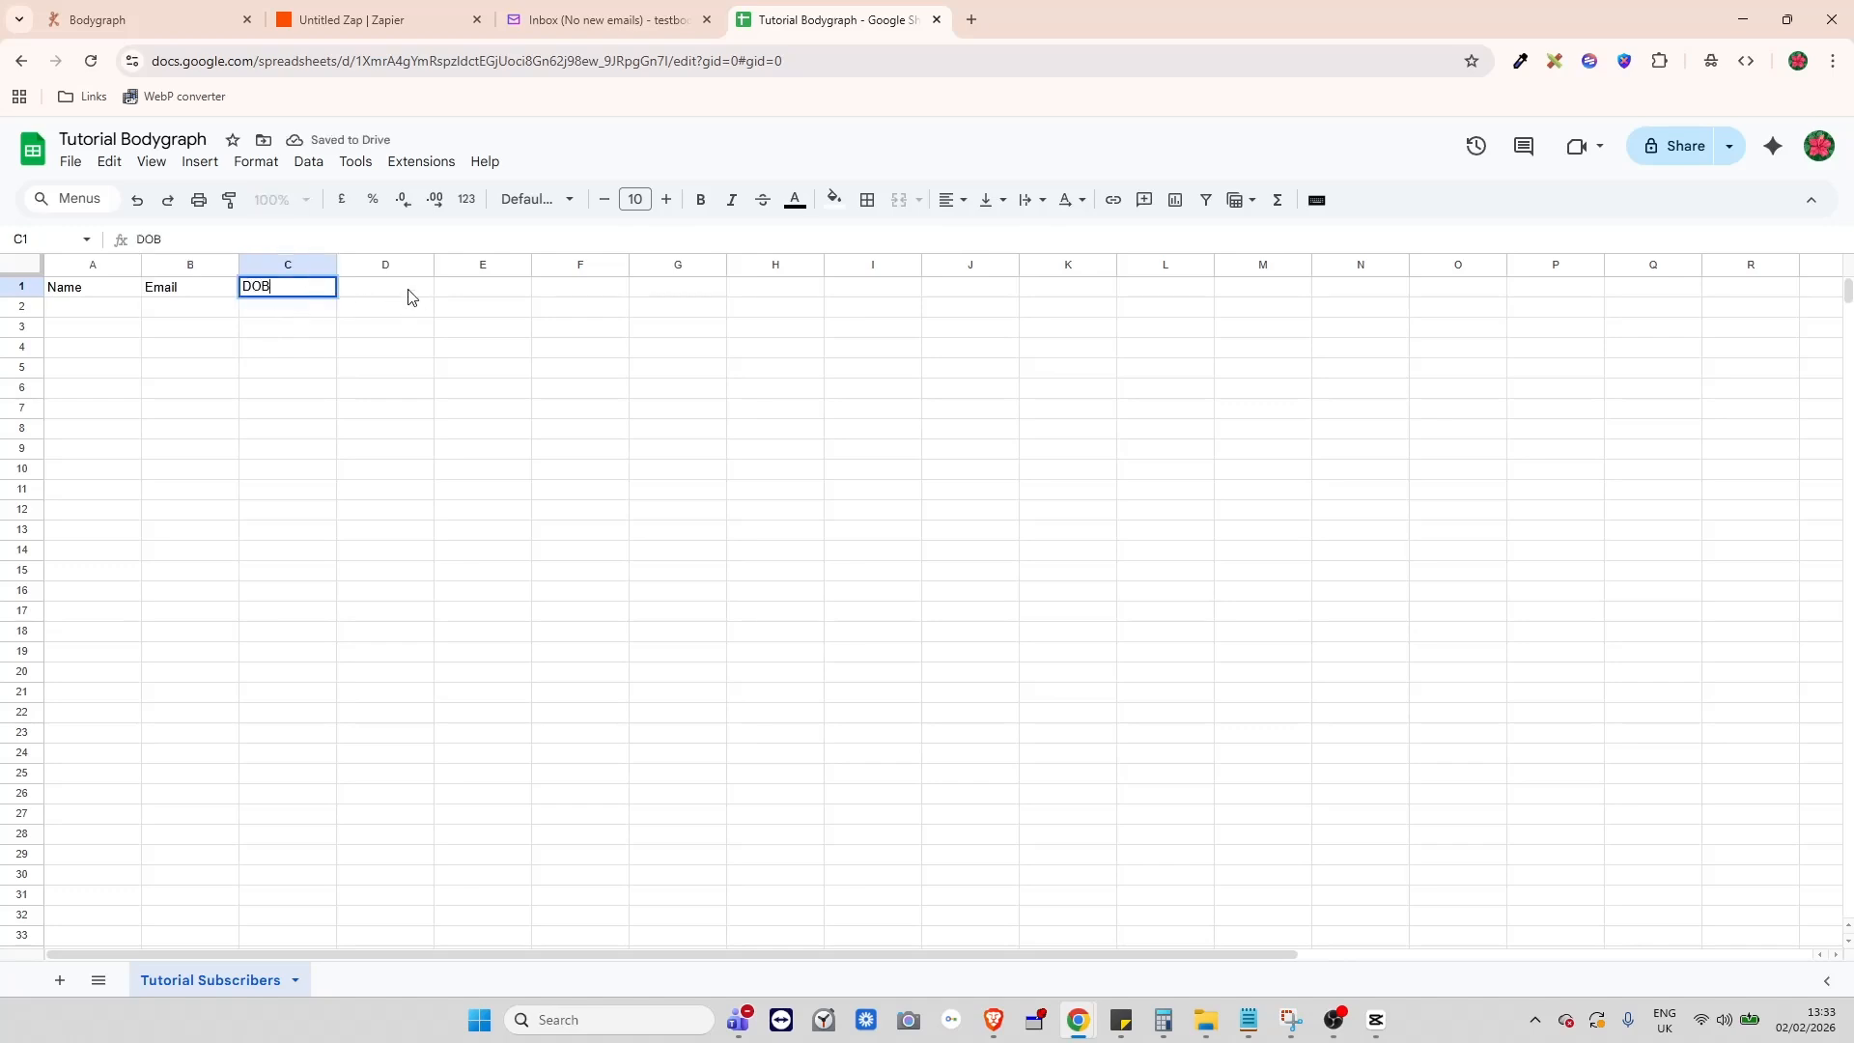
click(409, 297)
text(Chart )
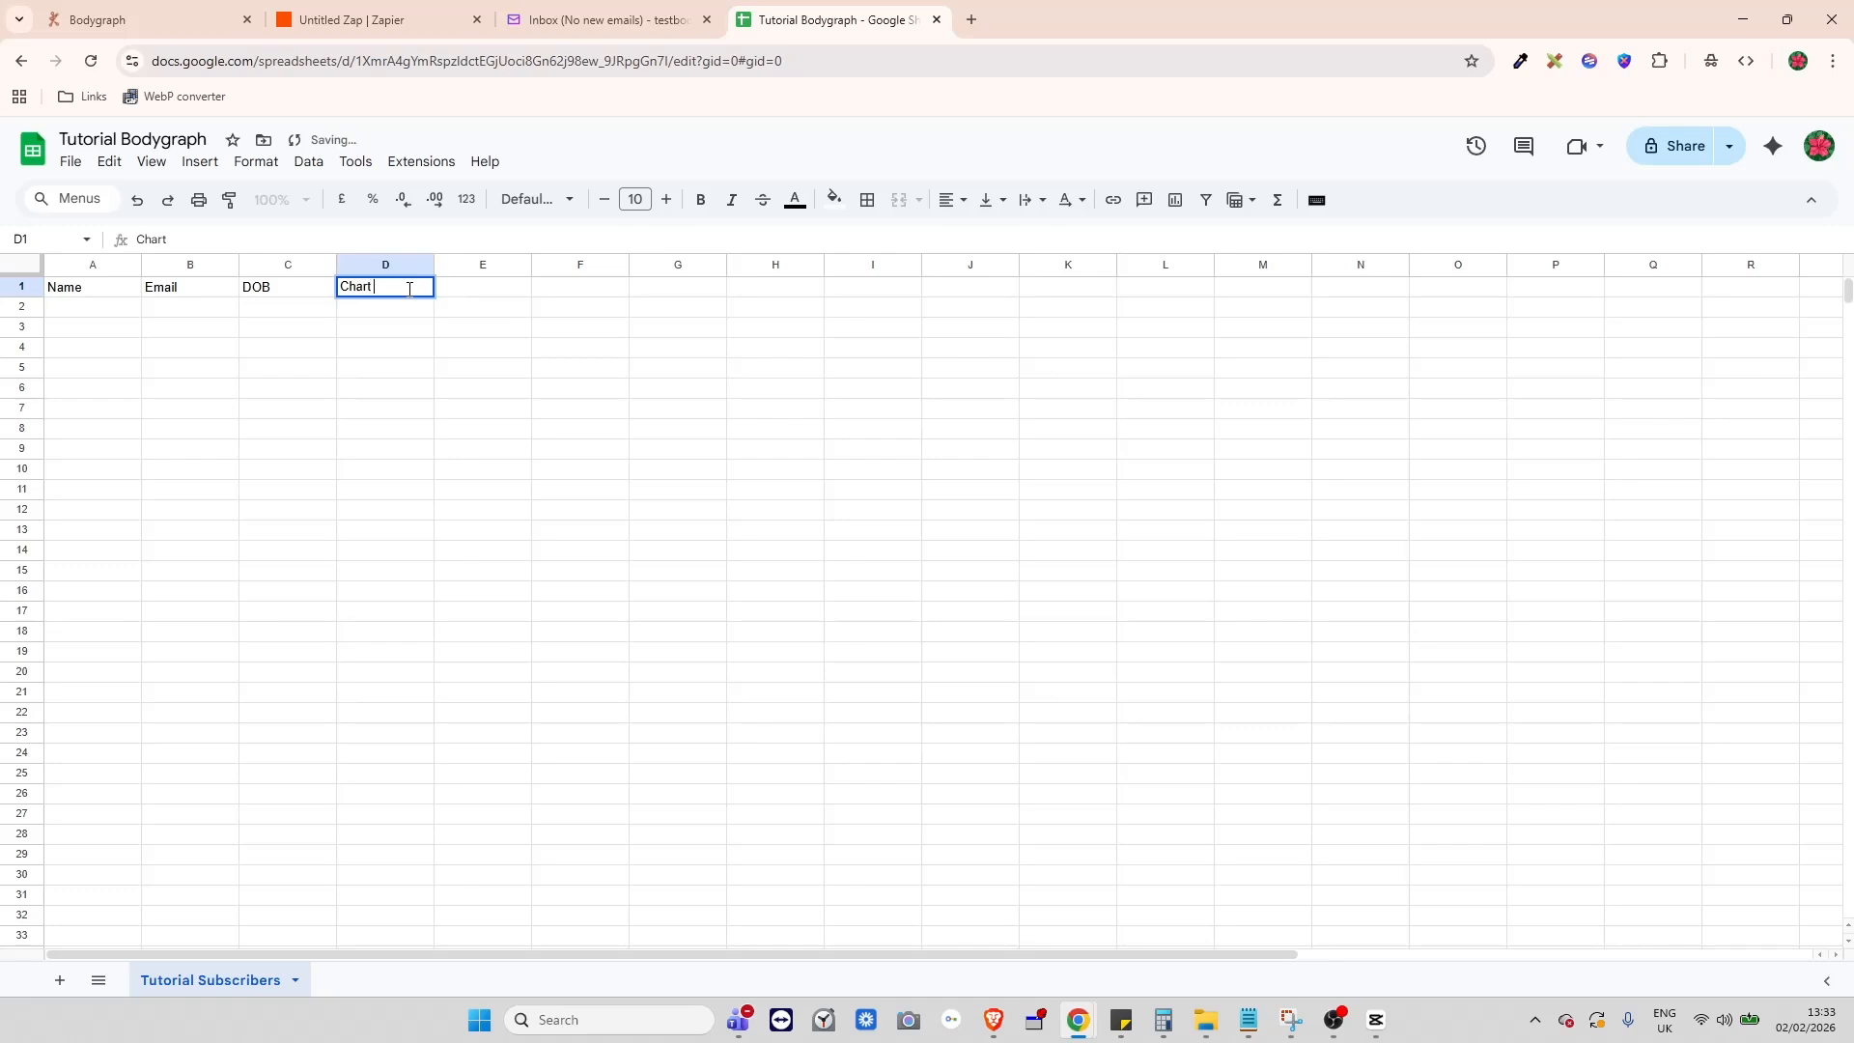
text(url)
drag(412, 363, 398, 353)
click(495, 304)
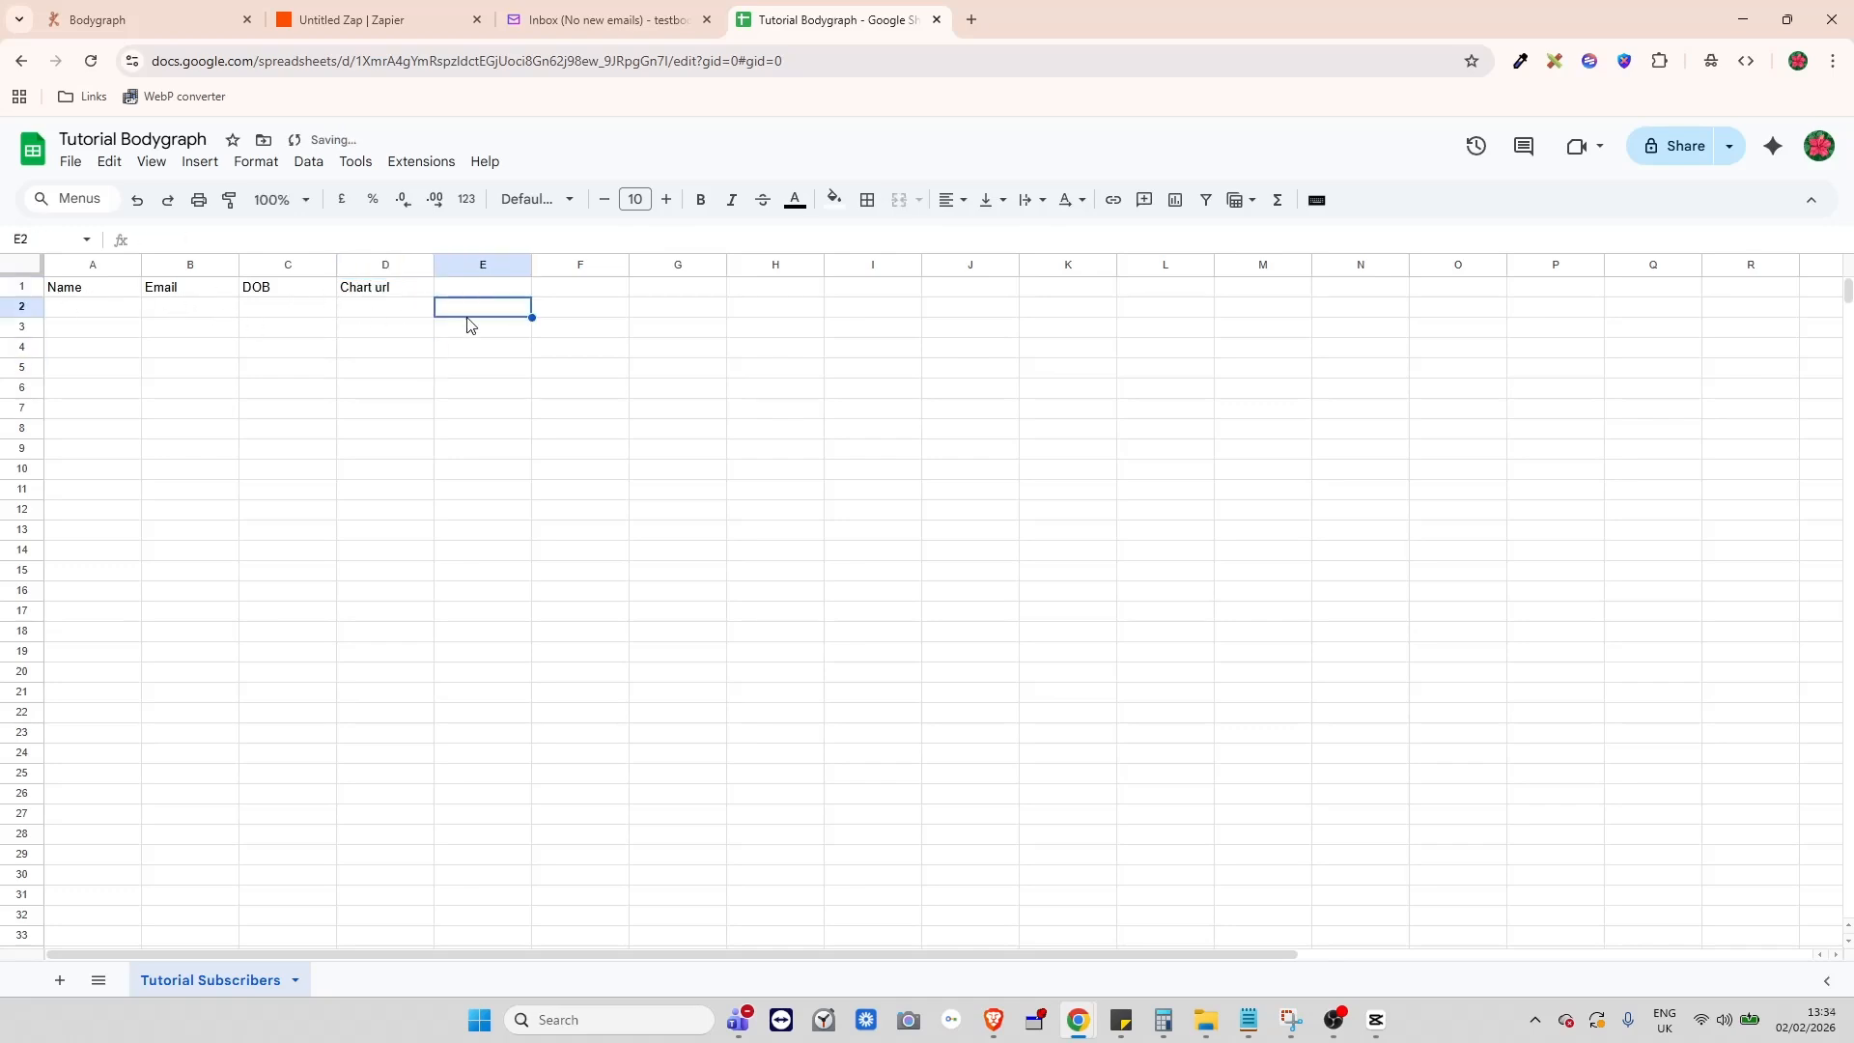
click(303, 352)
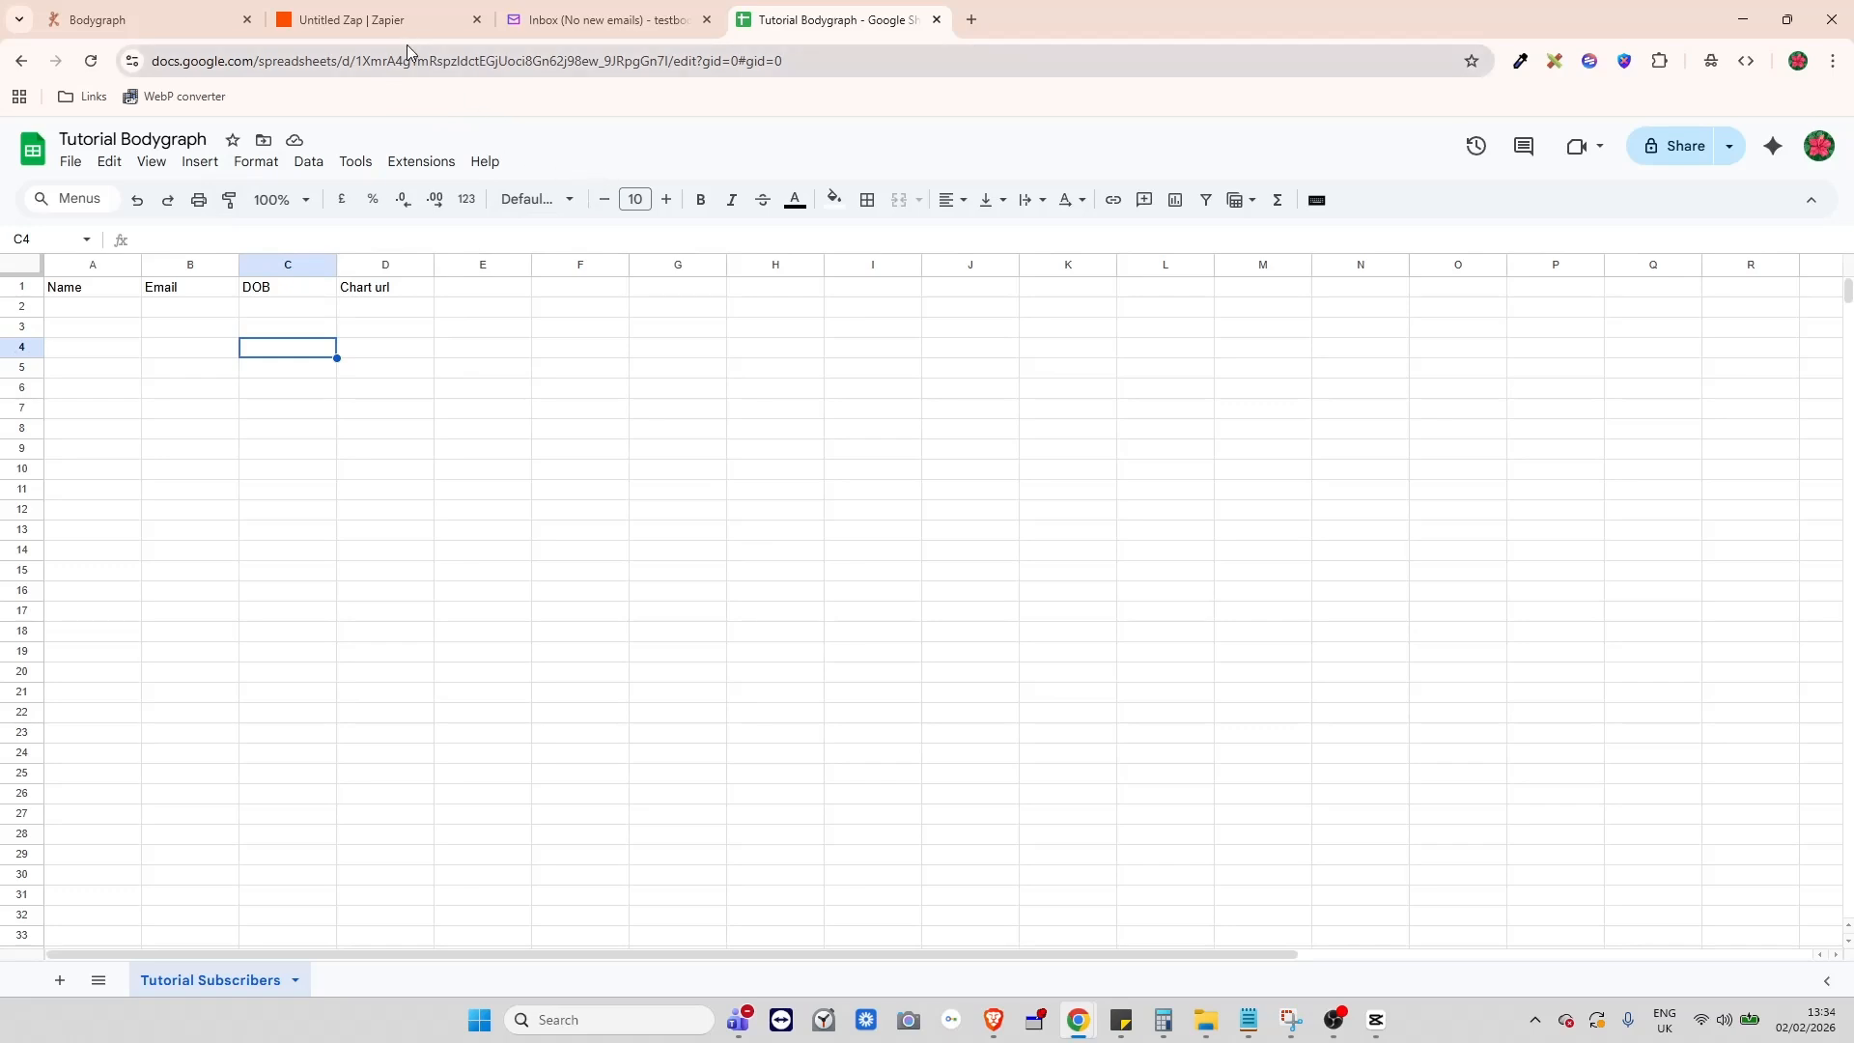
- Choose Create Spreadsheet Row as the Google Sheets action event in the Zap editor
click(391, 21)
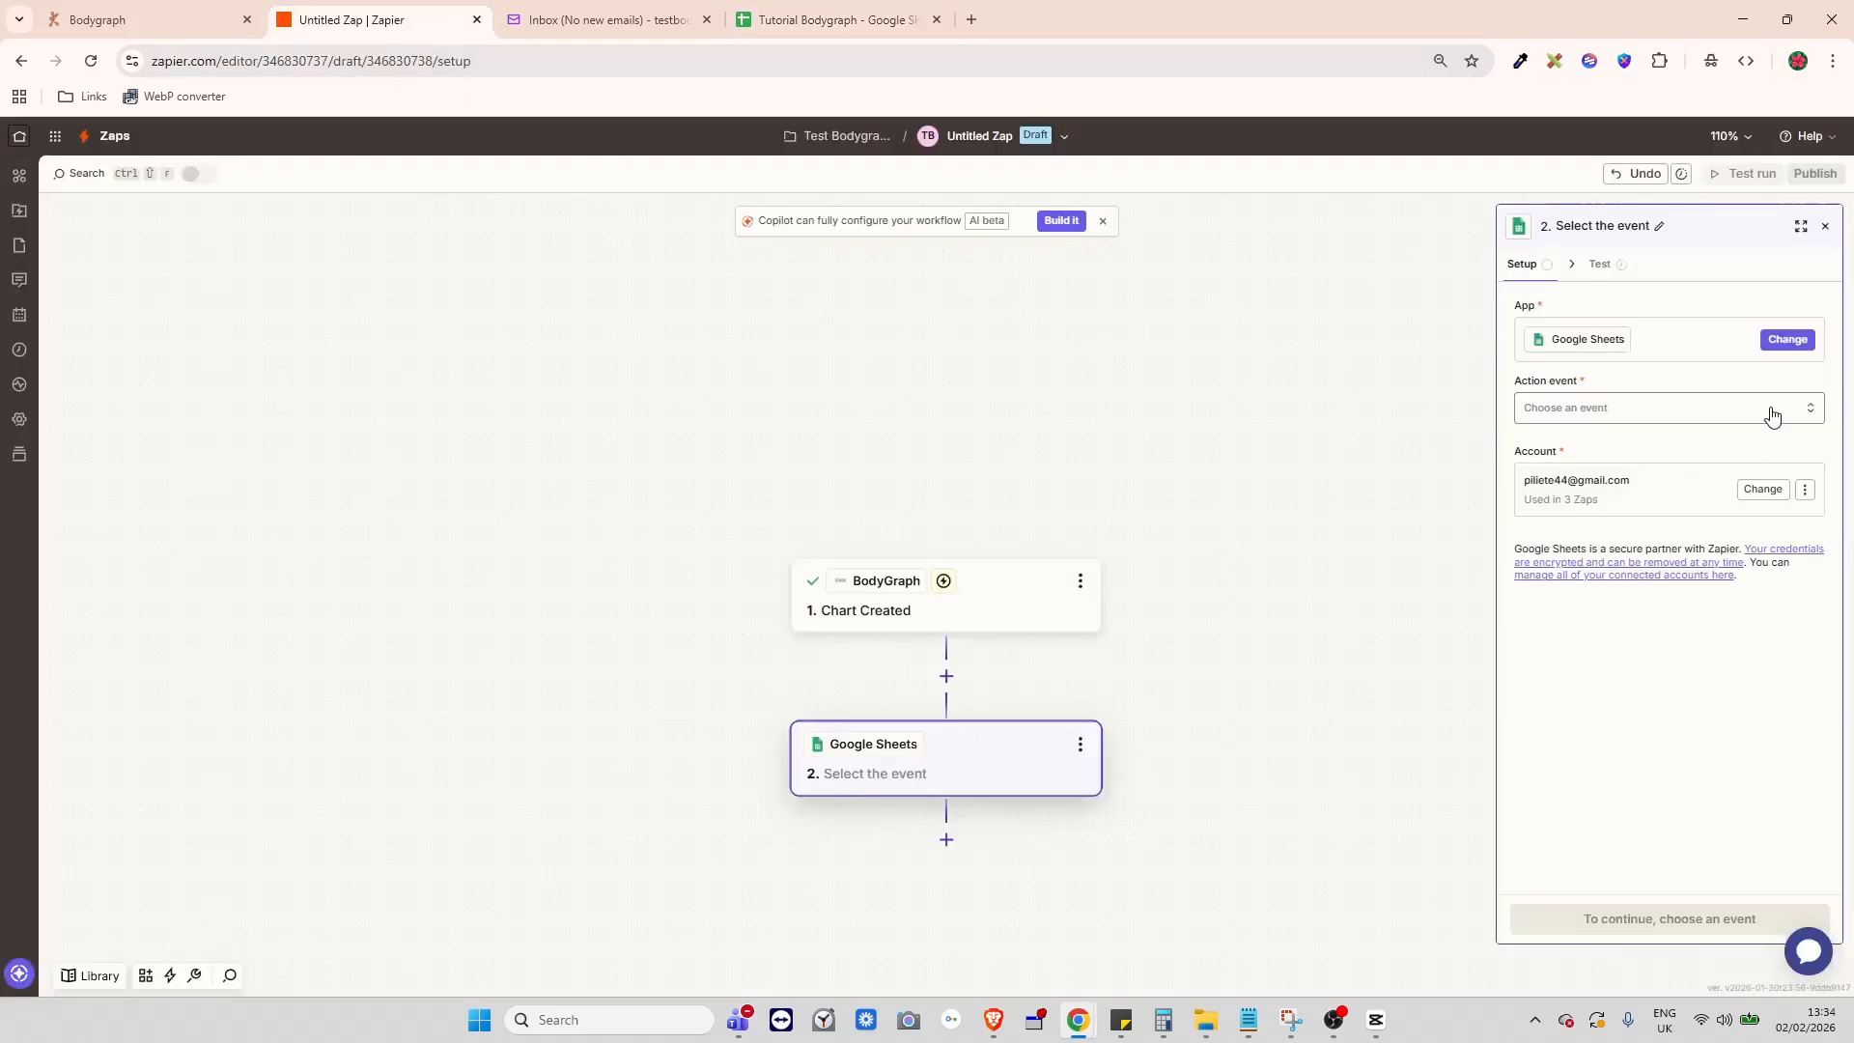
click(1696, 406)
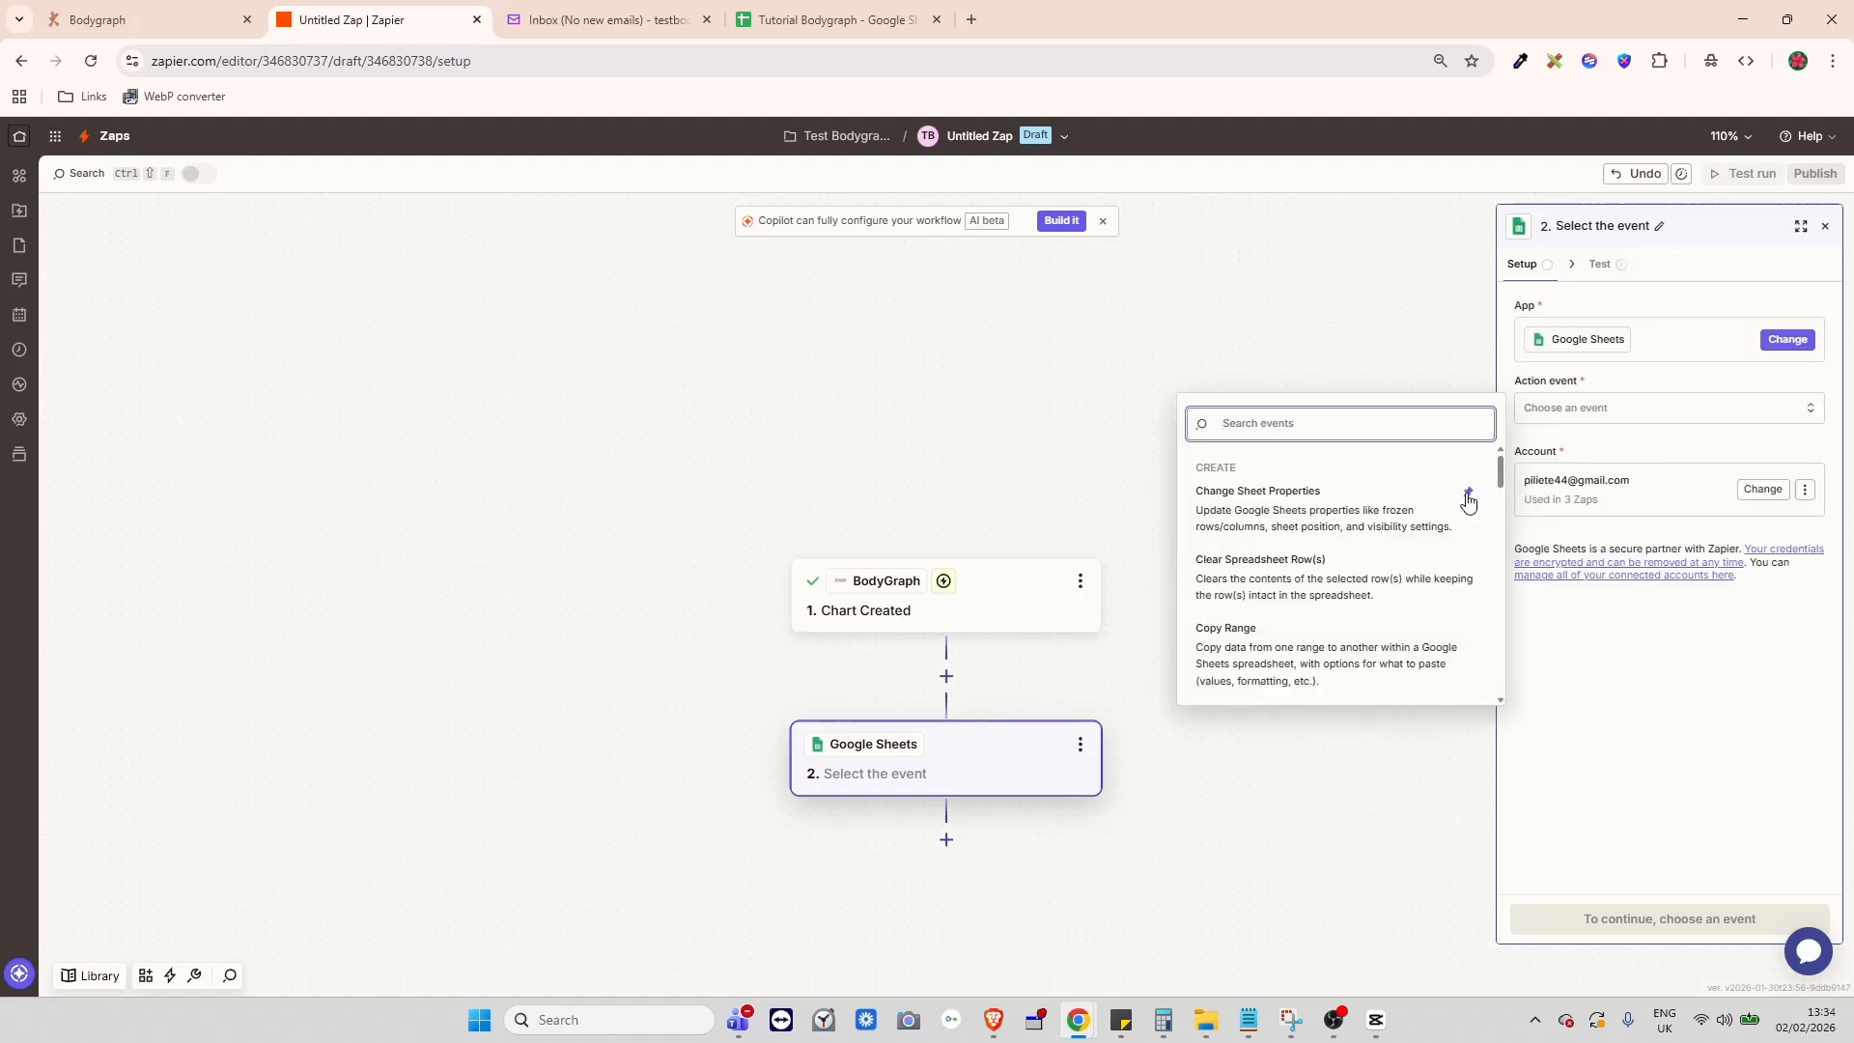
scroll(1391, 580, down, 4)
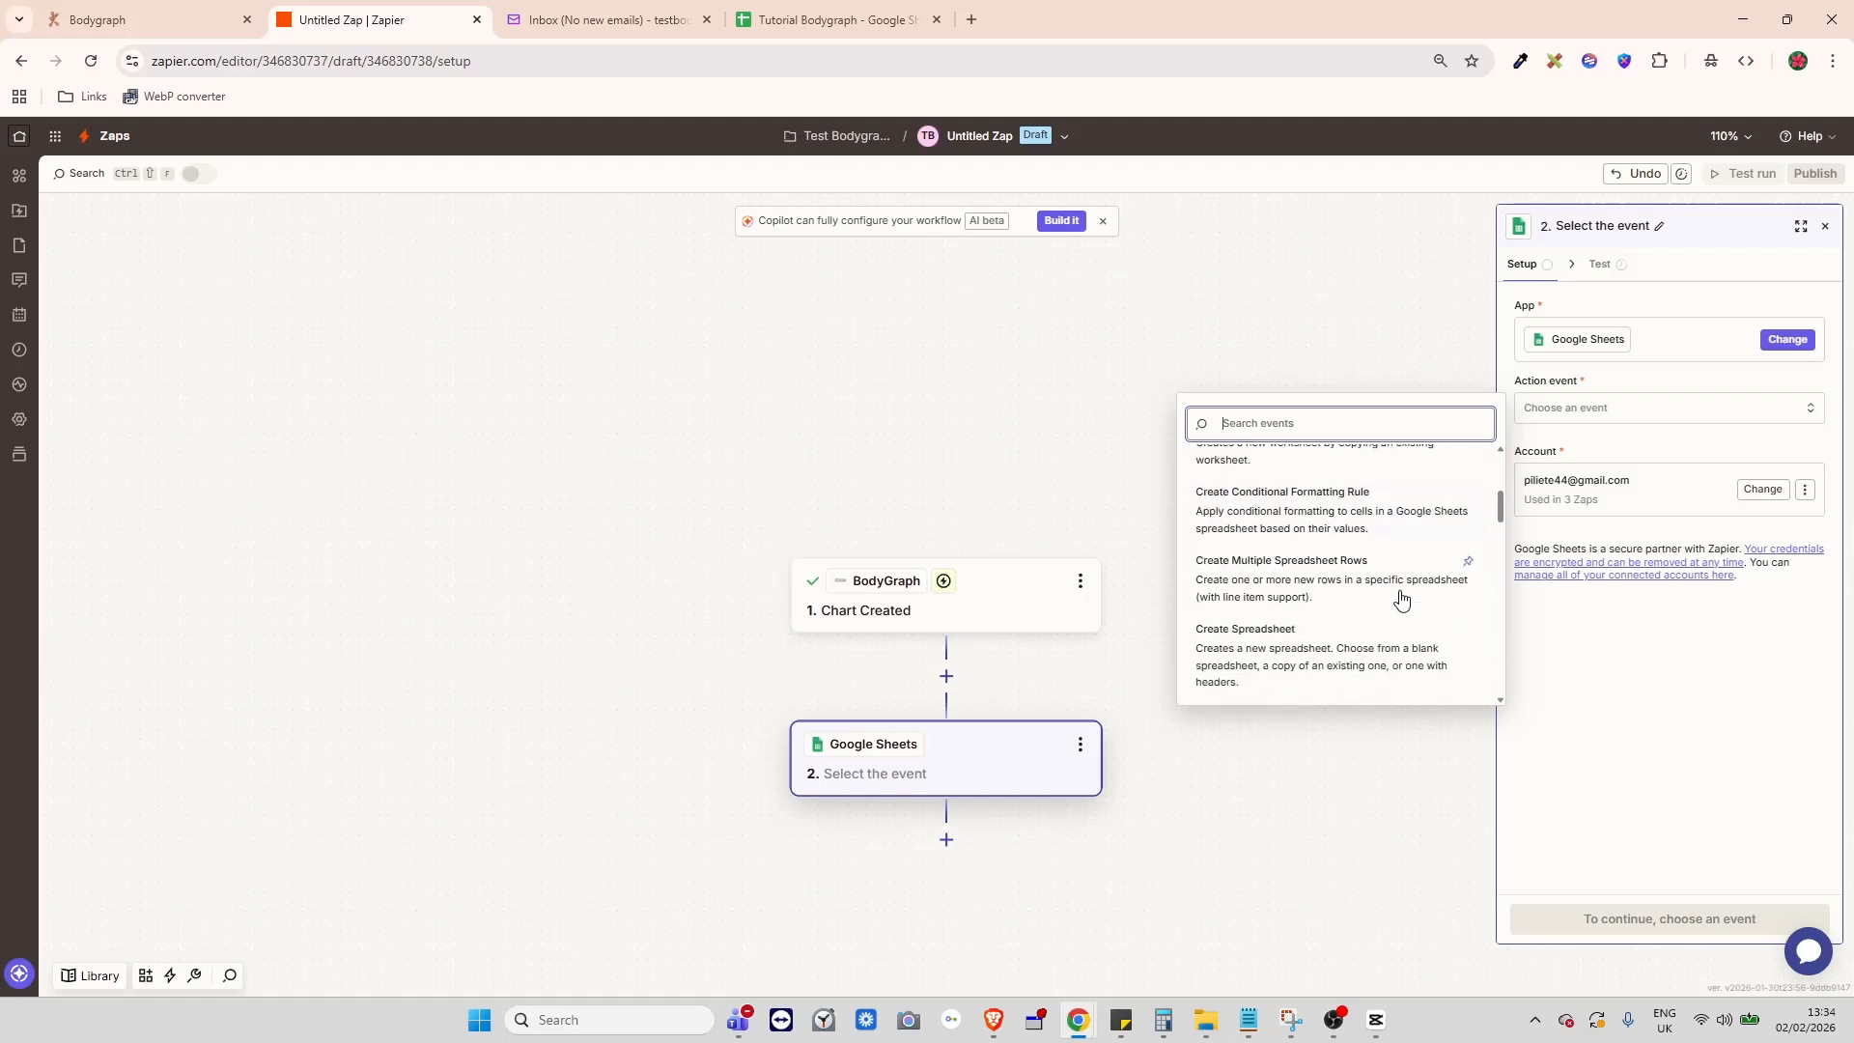
scroll(1463, 618, down, 3)
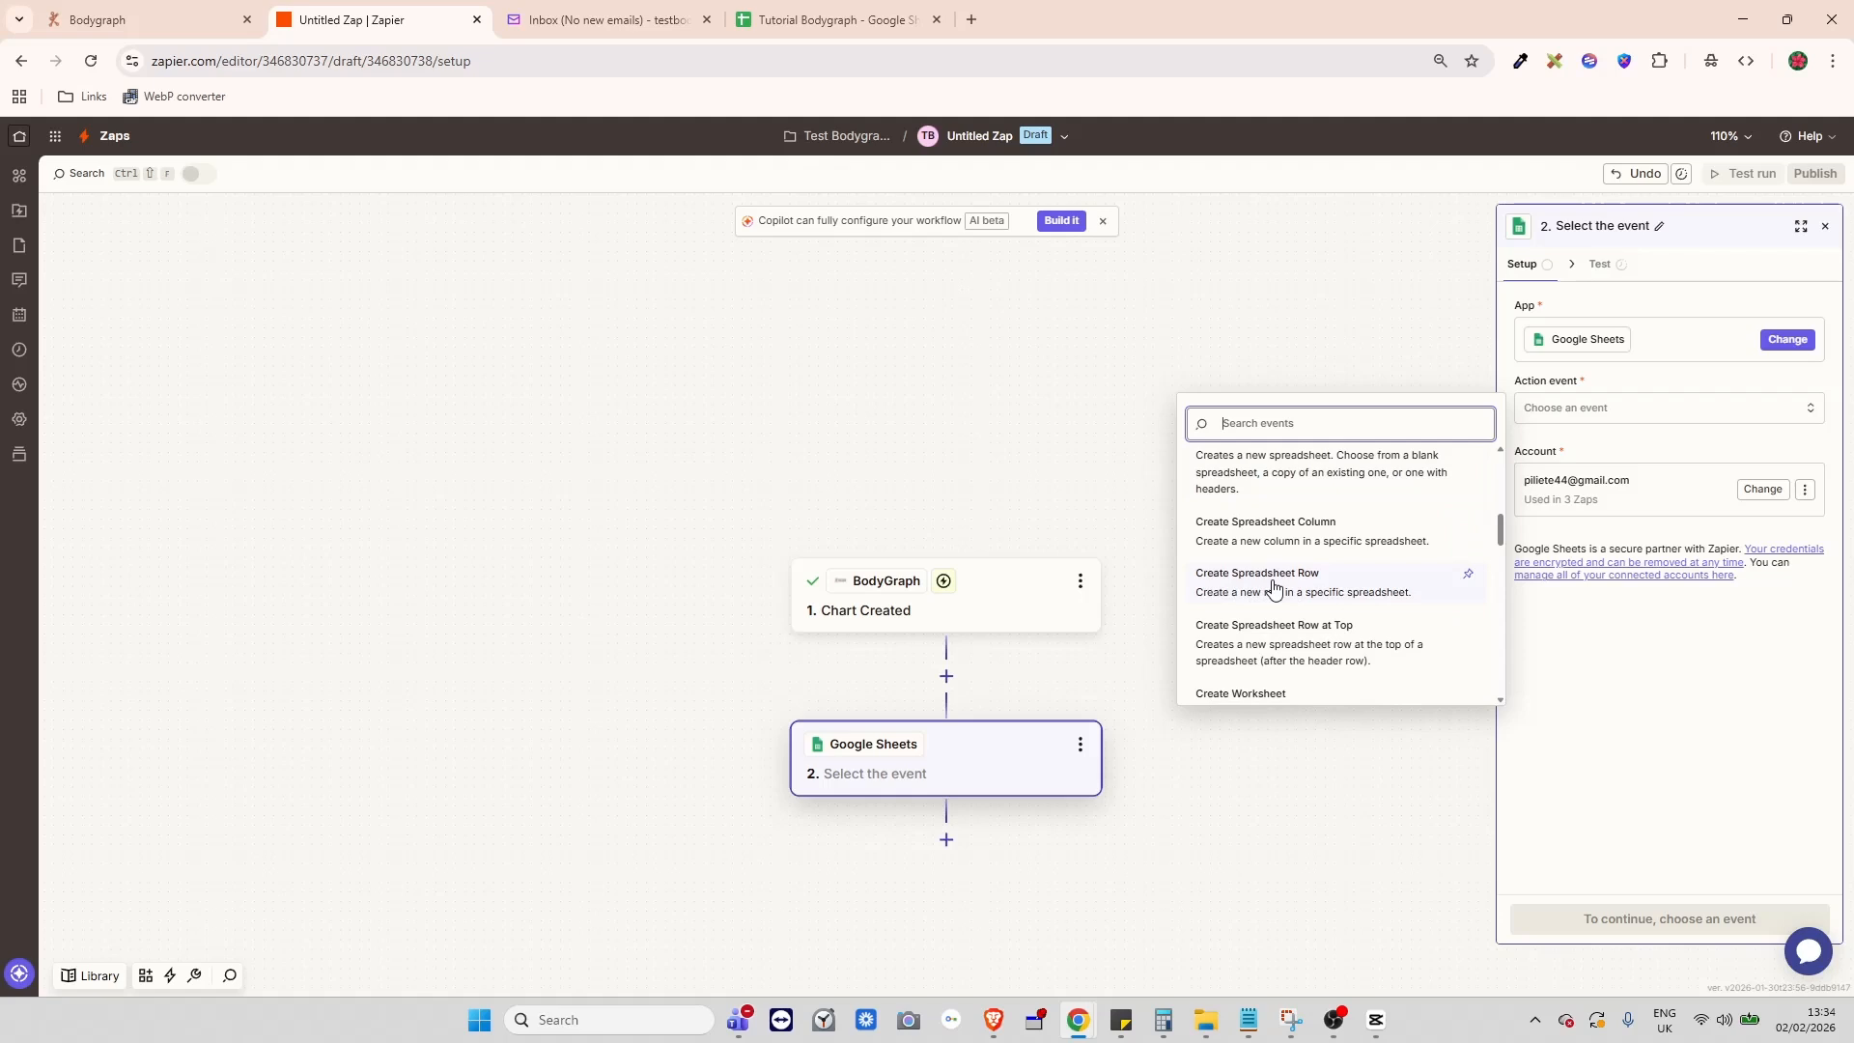
click(1275, 589)
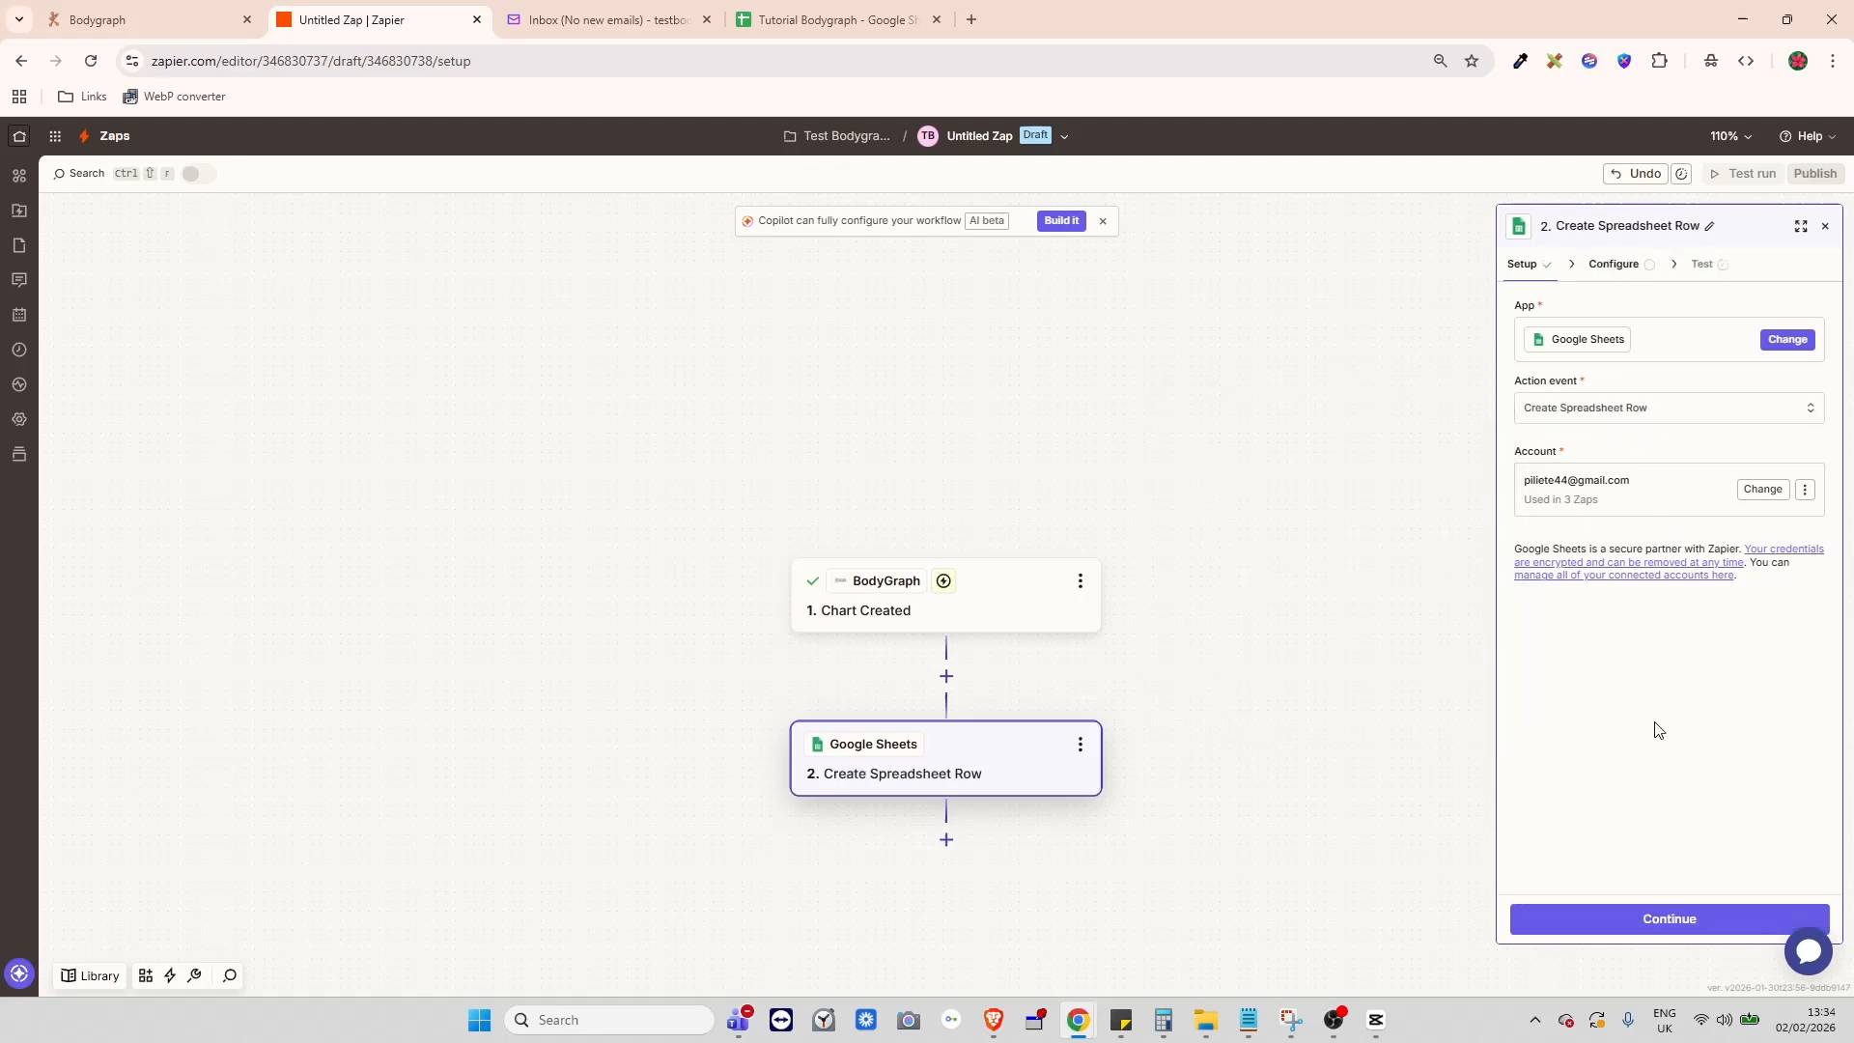
click(1632, 918)
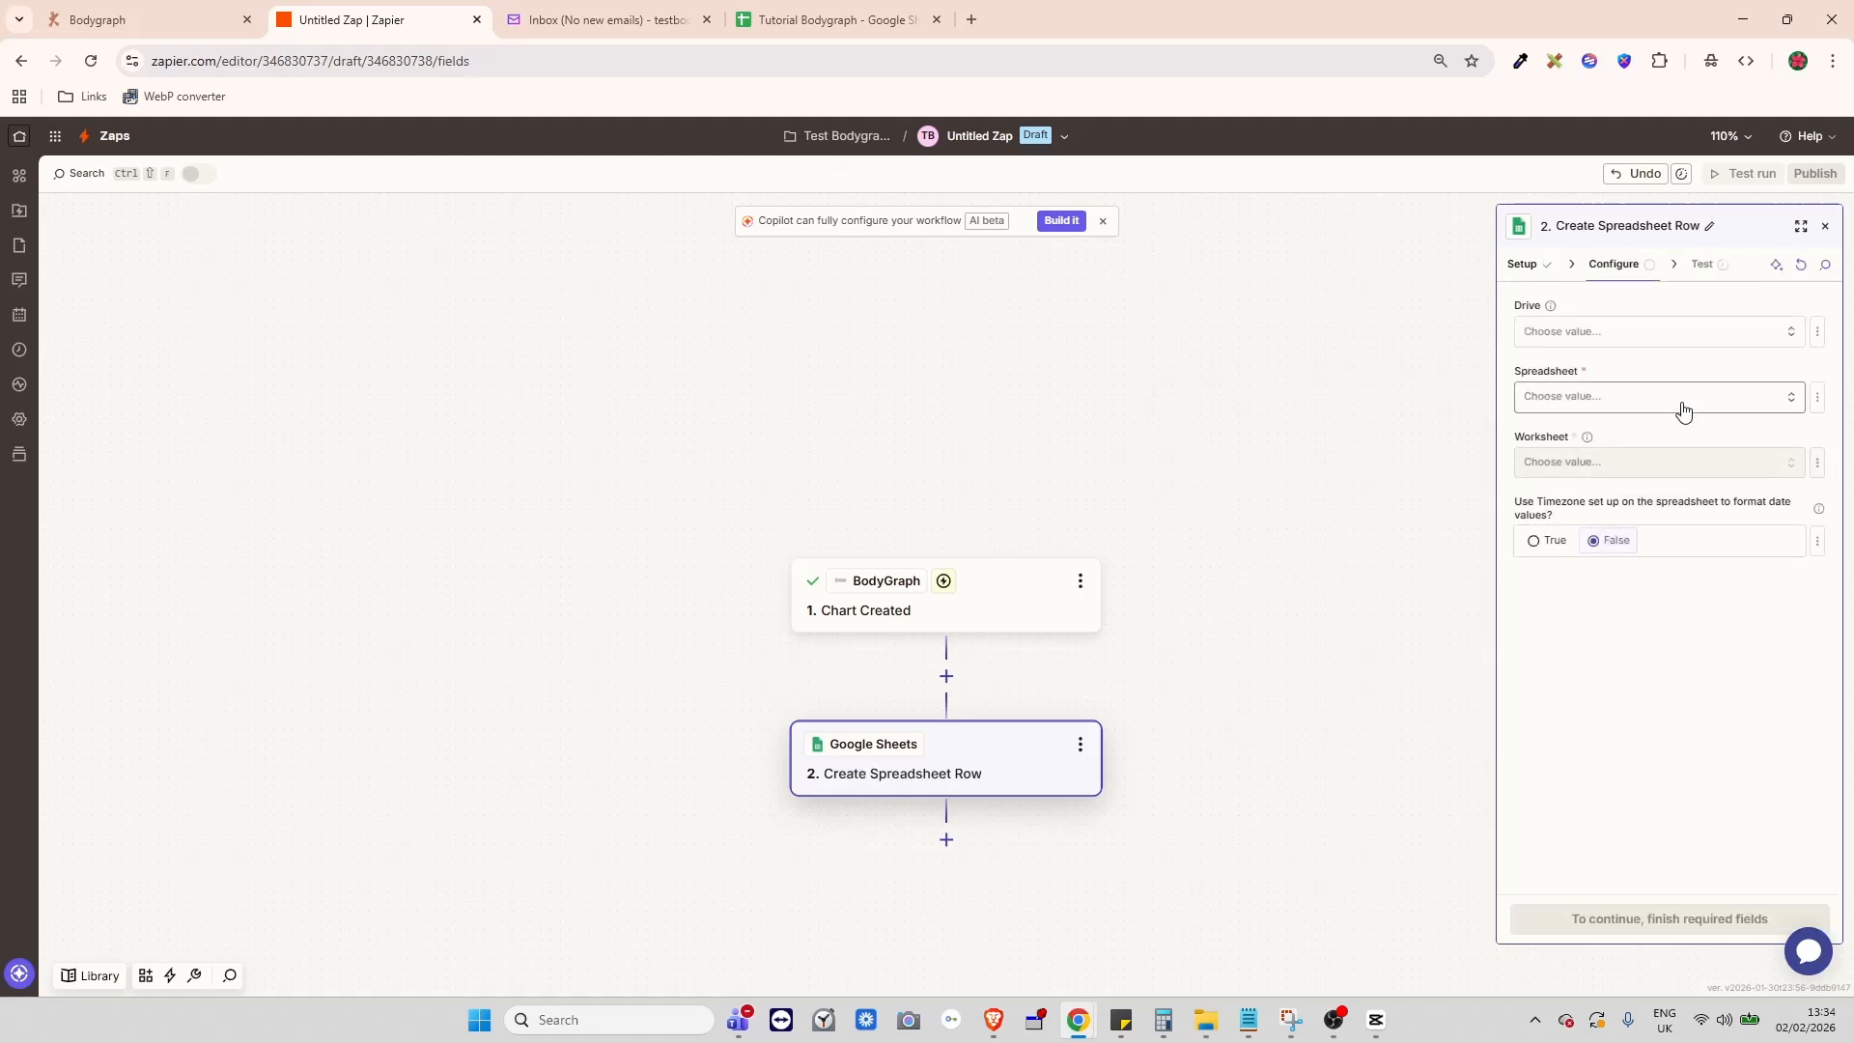
- Target My Google Drive, the Tutorial Bodygraph spreadsheet and its Tutorial Subscribers worksheet
click(1603, 333)
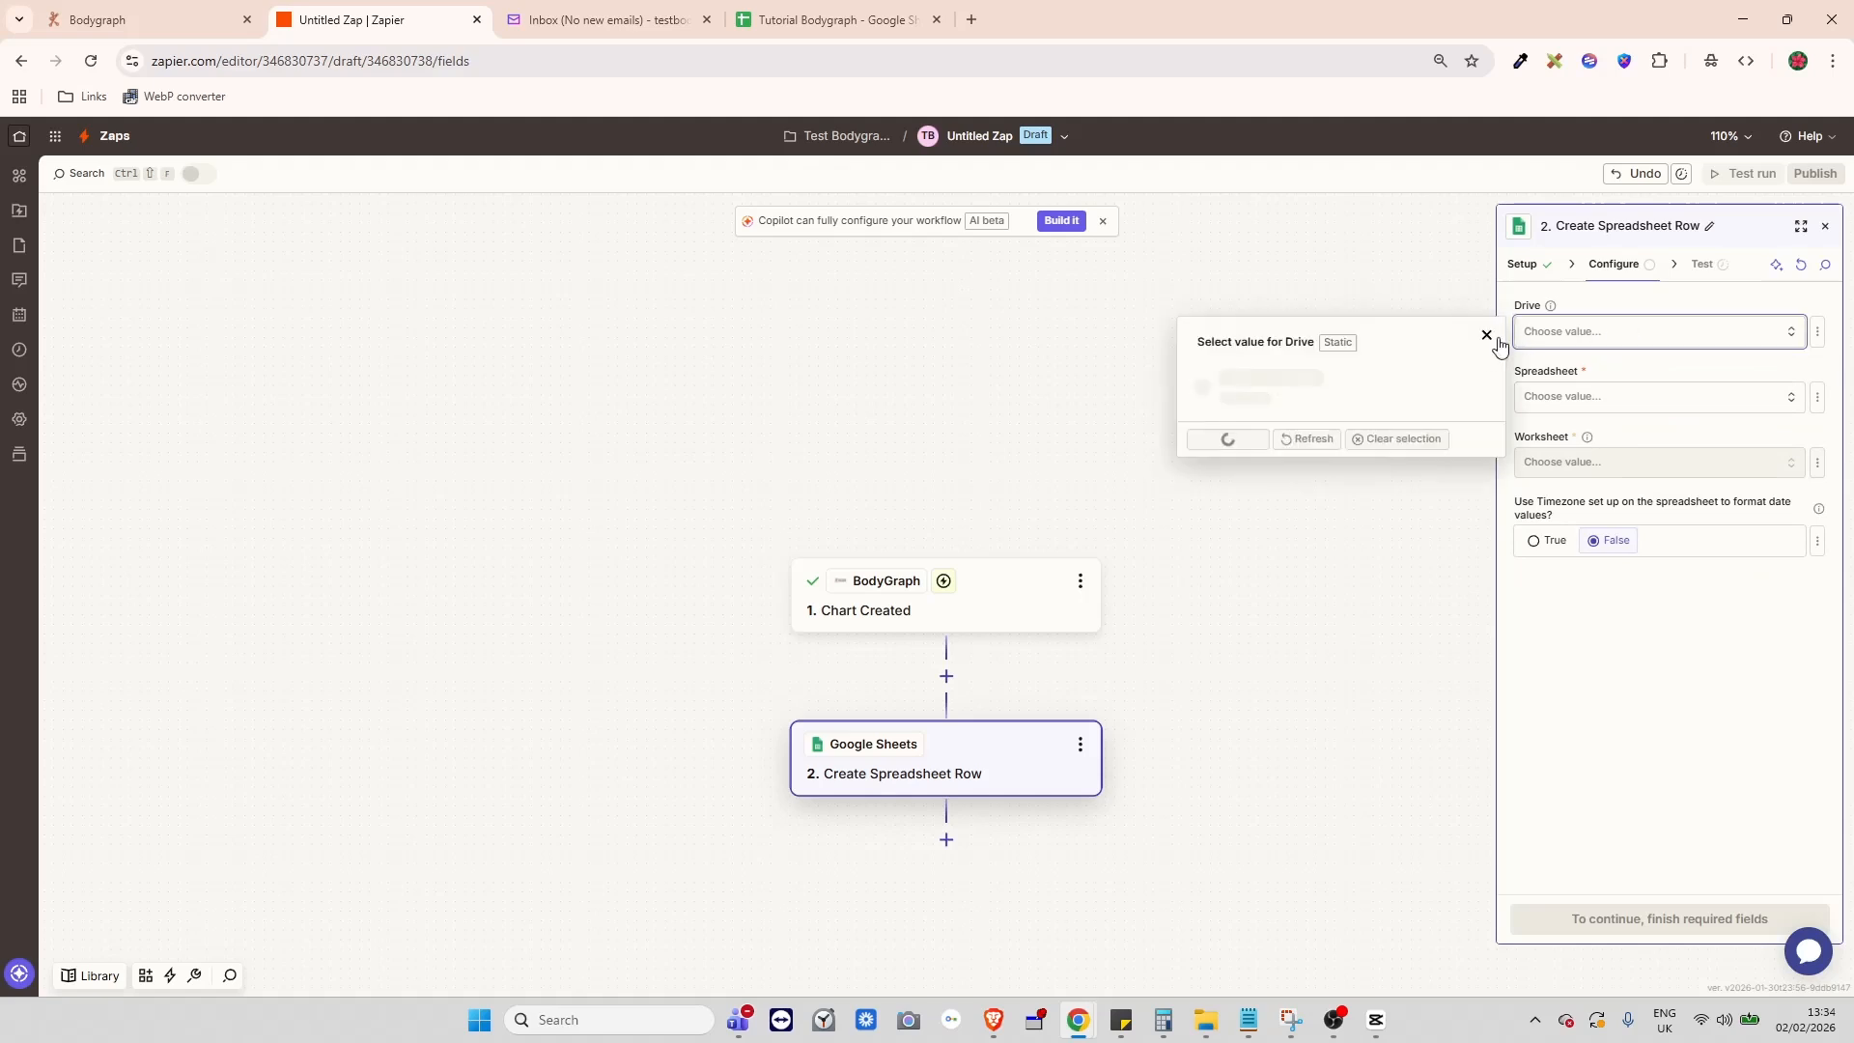
click(1228, 375)
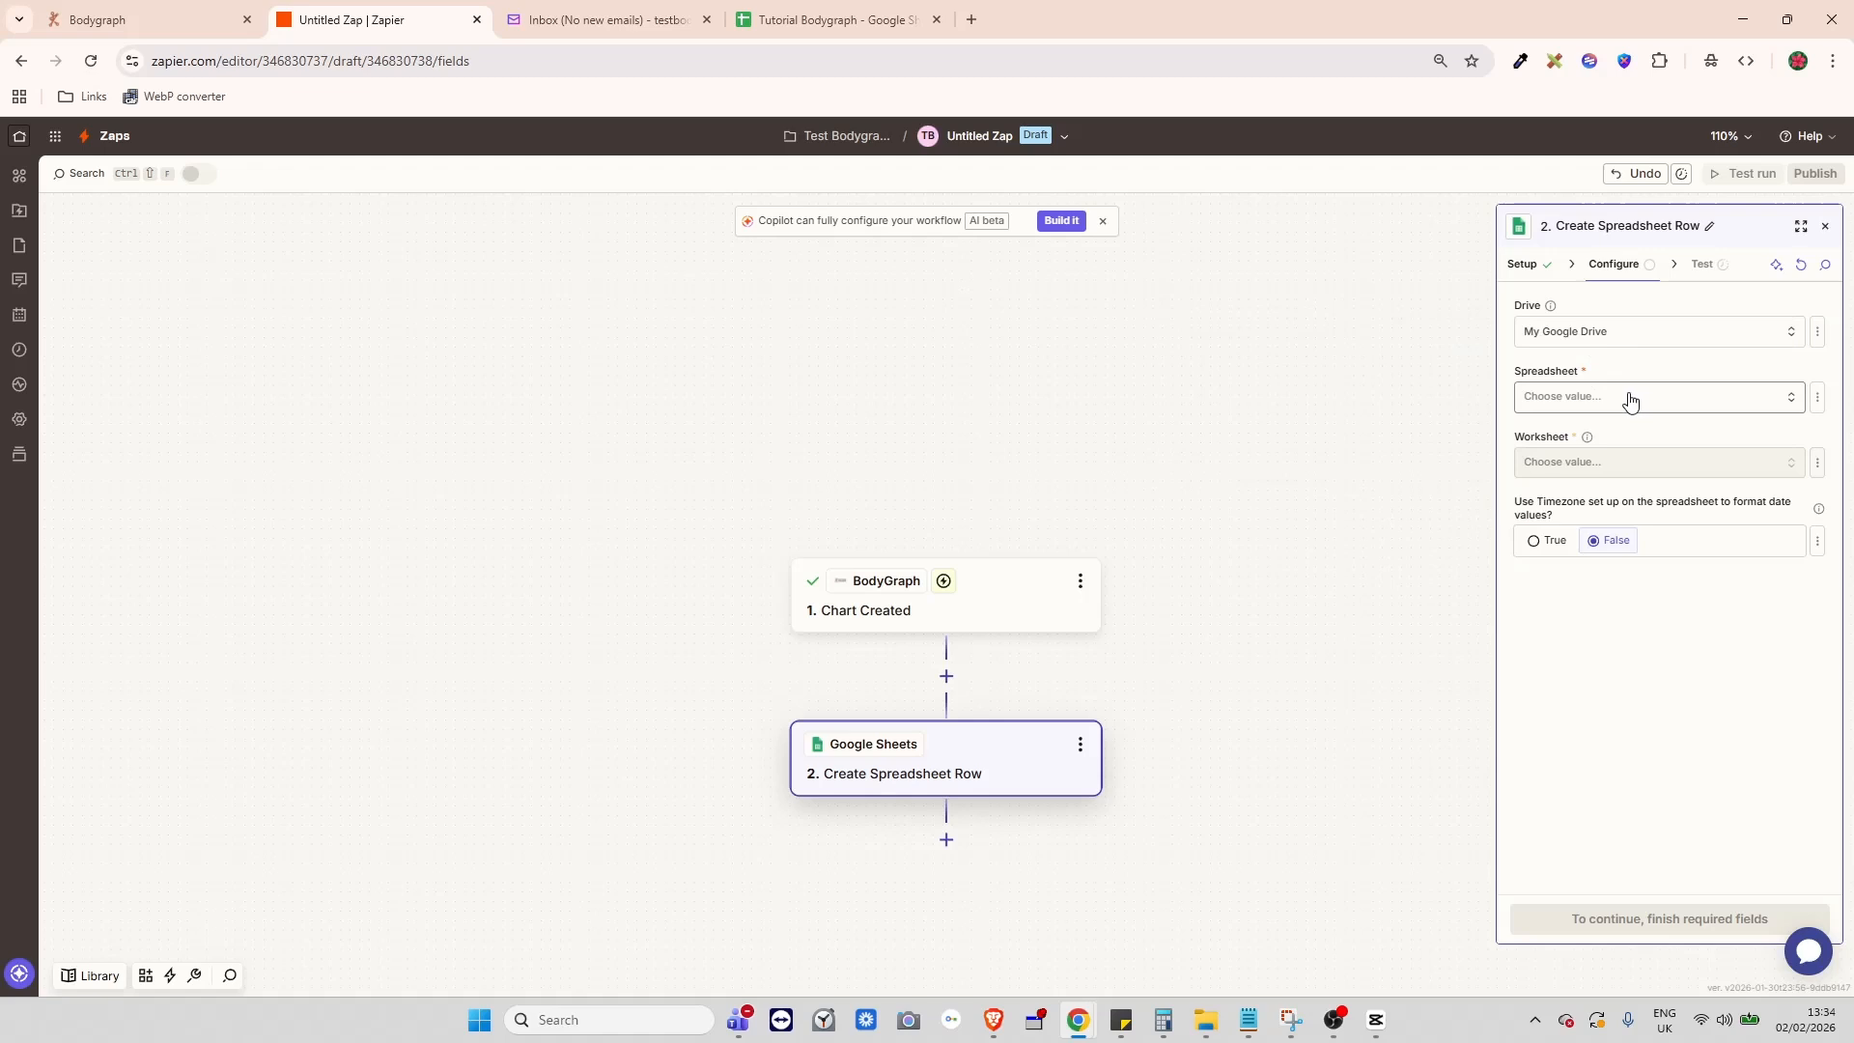
click(1630, 400)
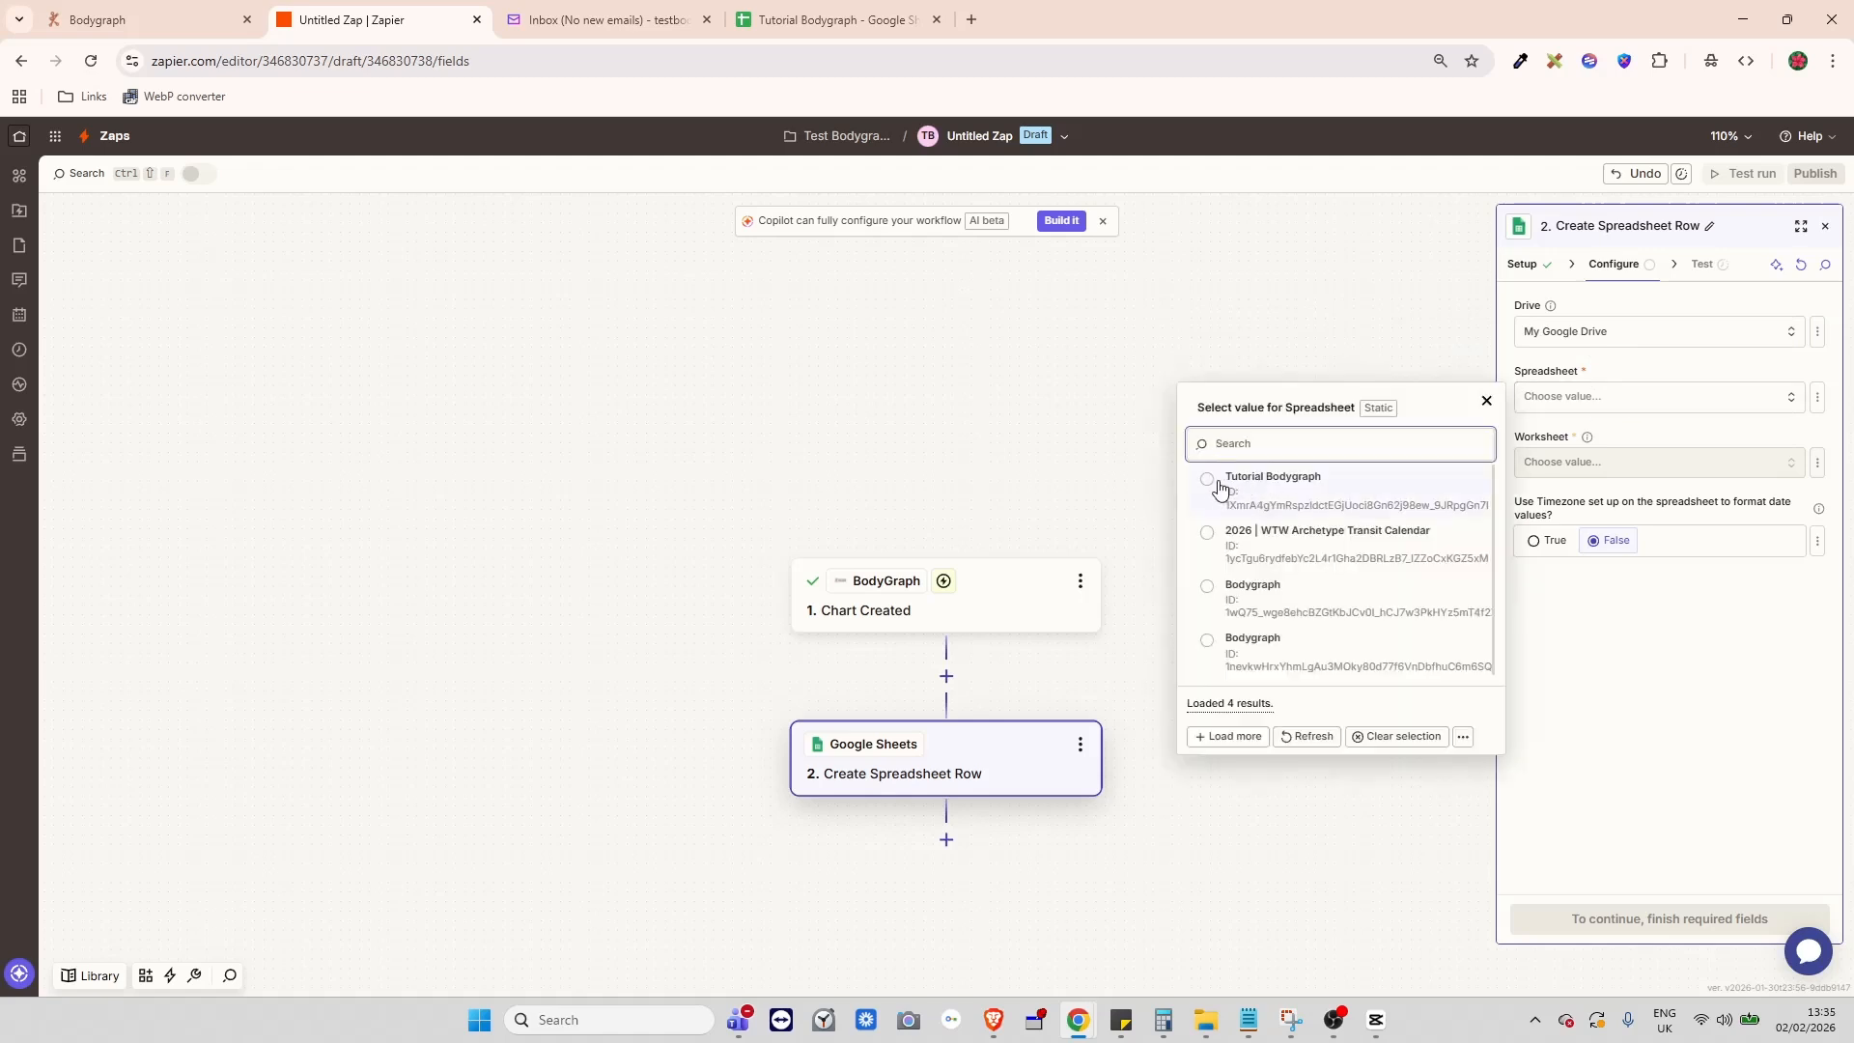
click(1284, 478)
click(1656, 470)
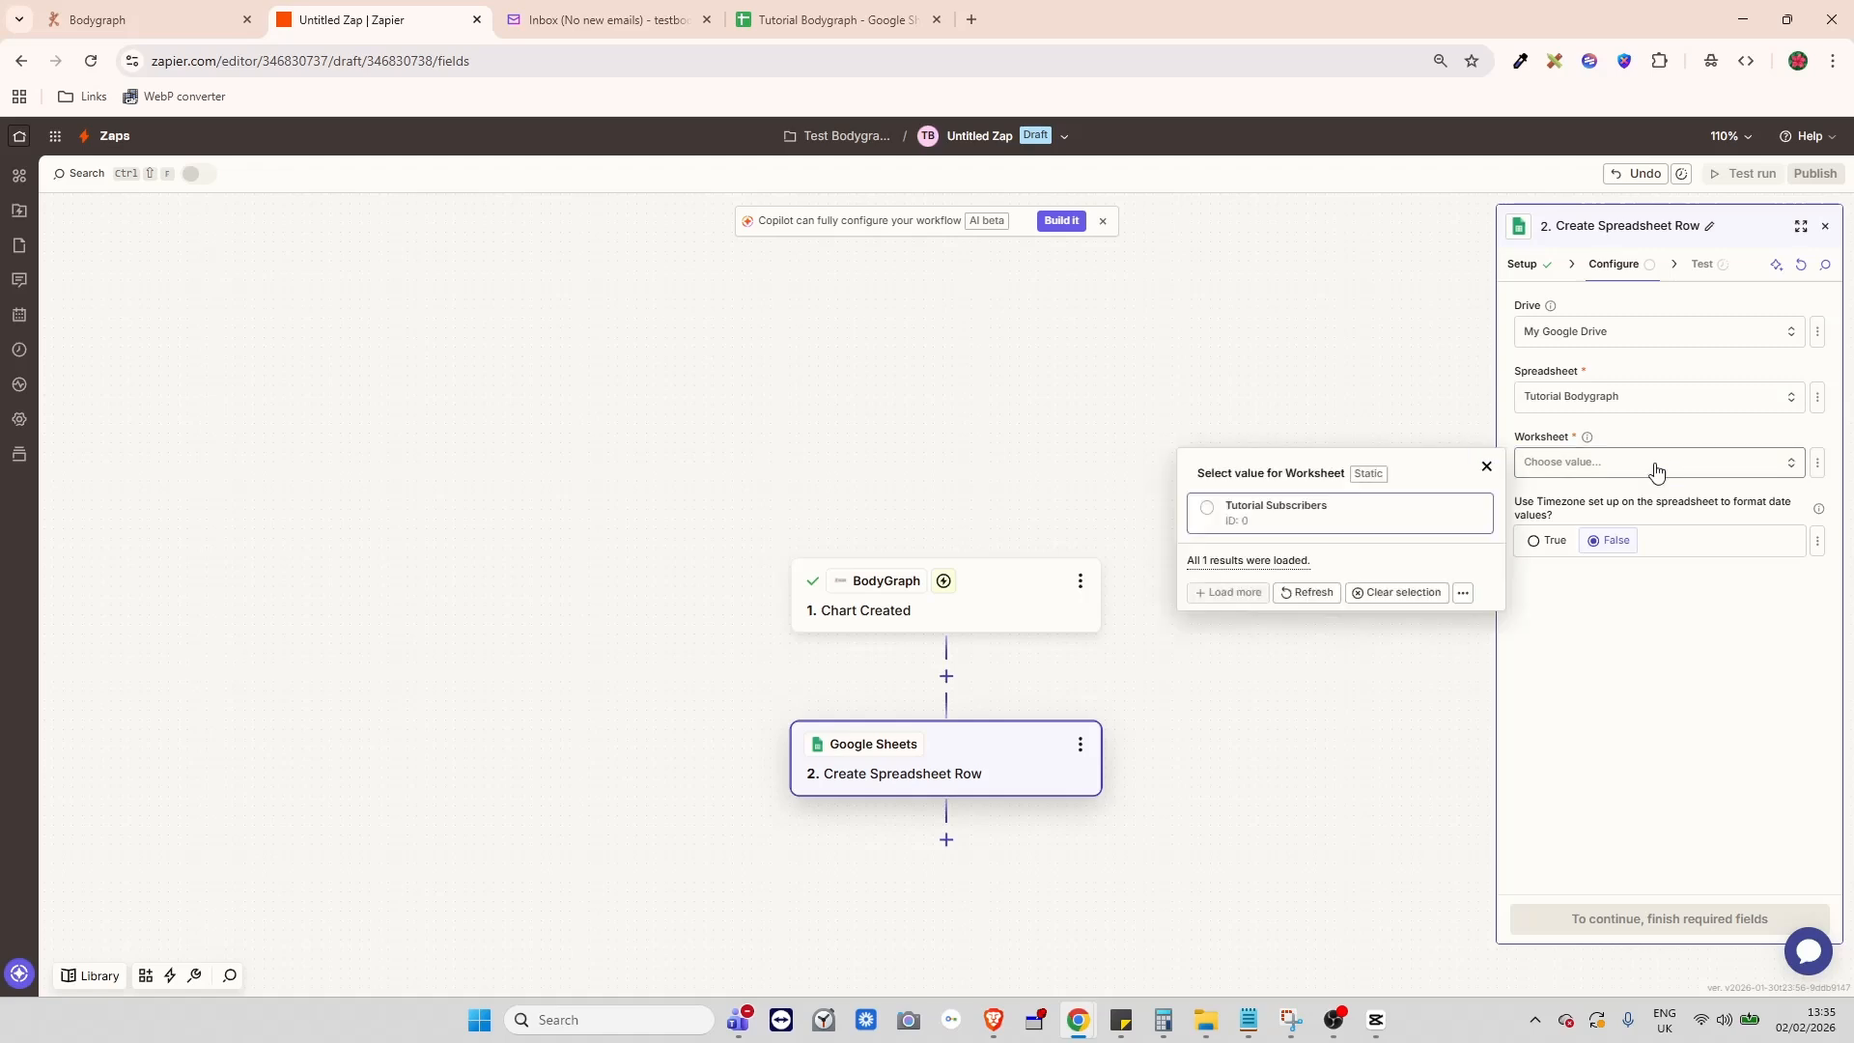
click(1273, 525)
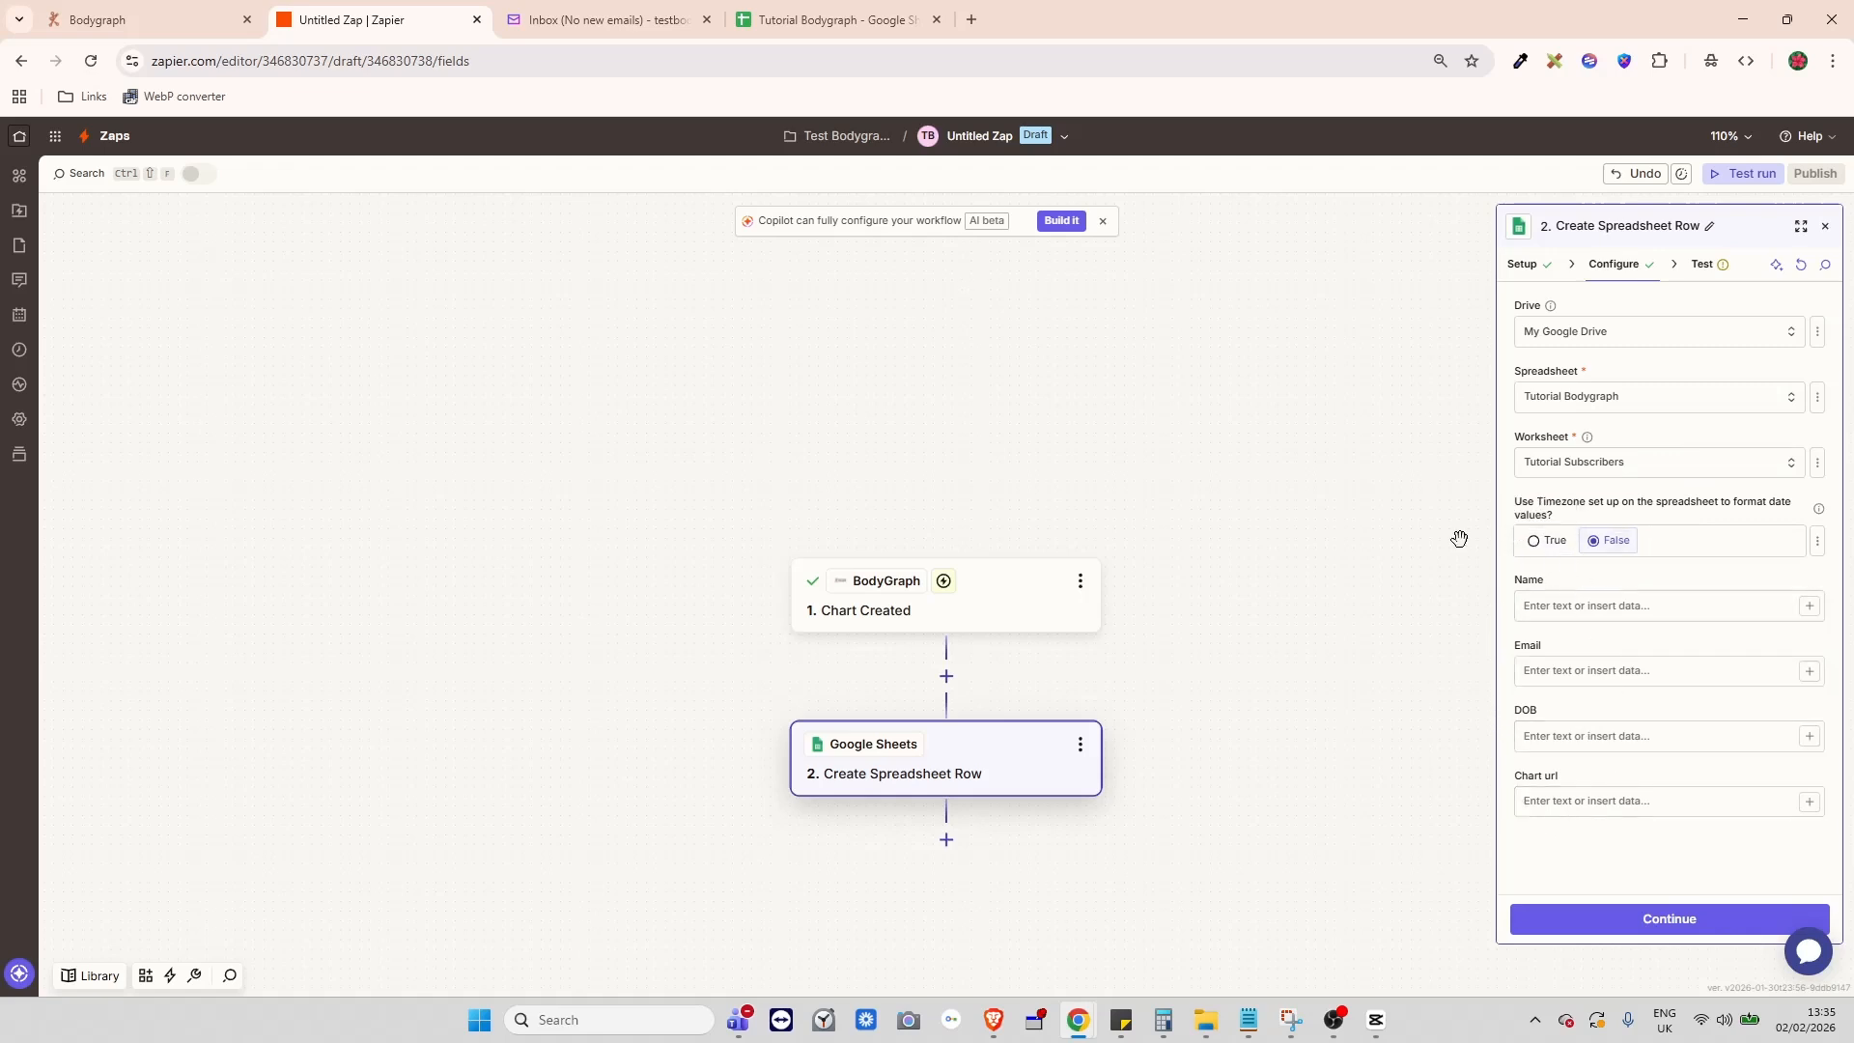
click(823, 22)
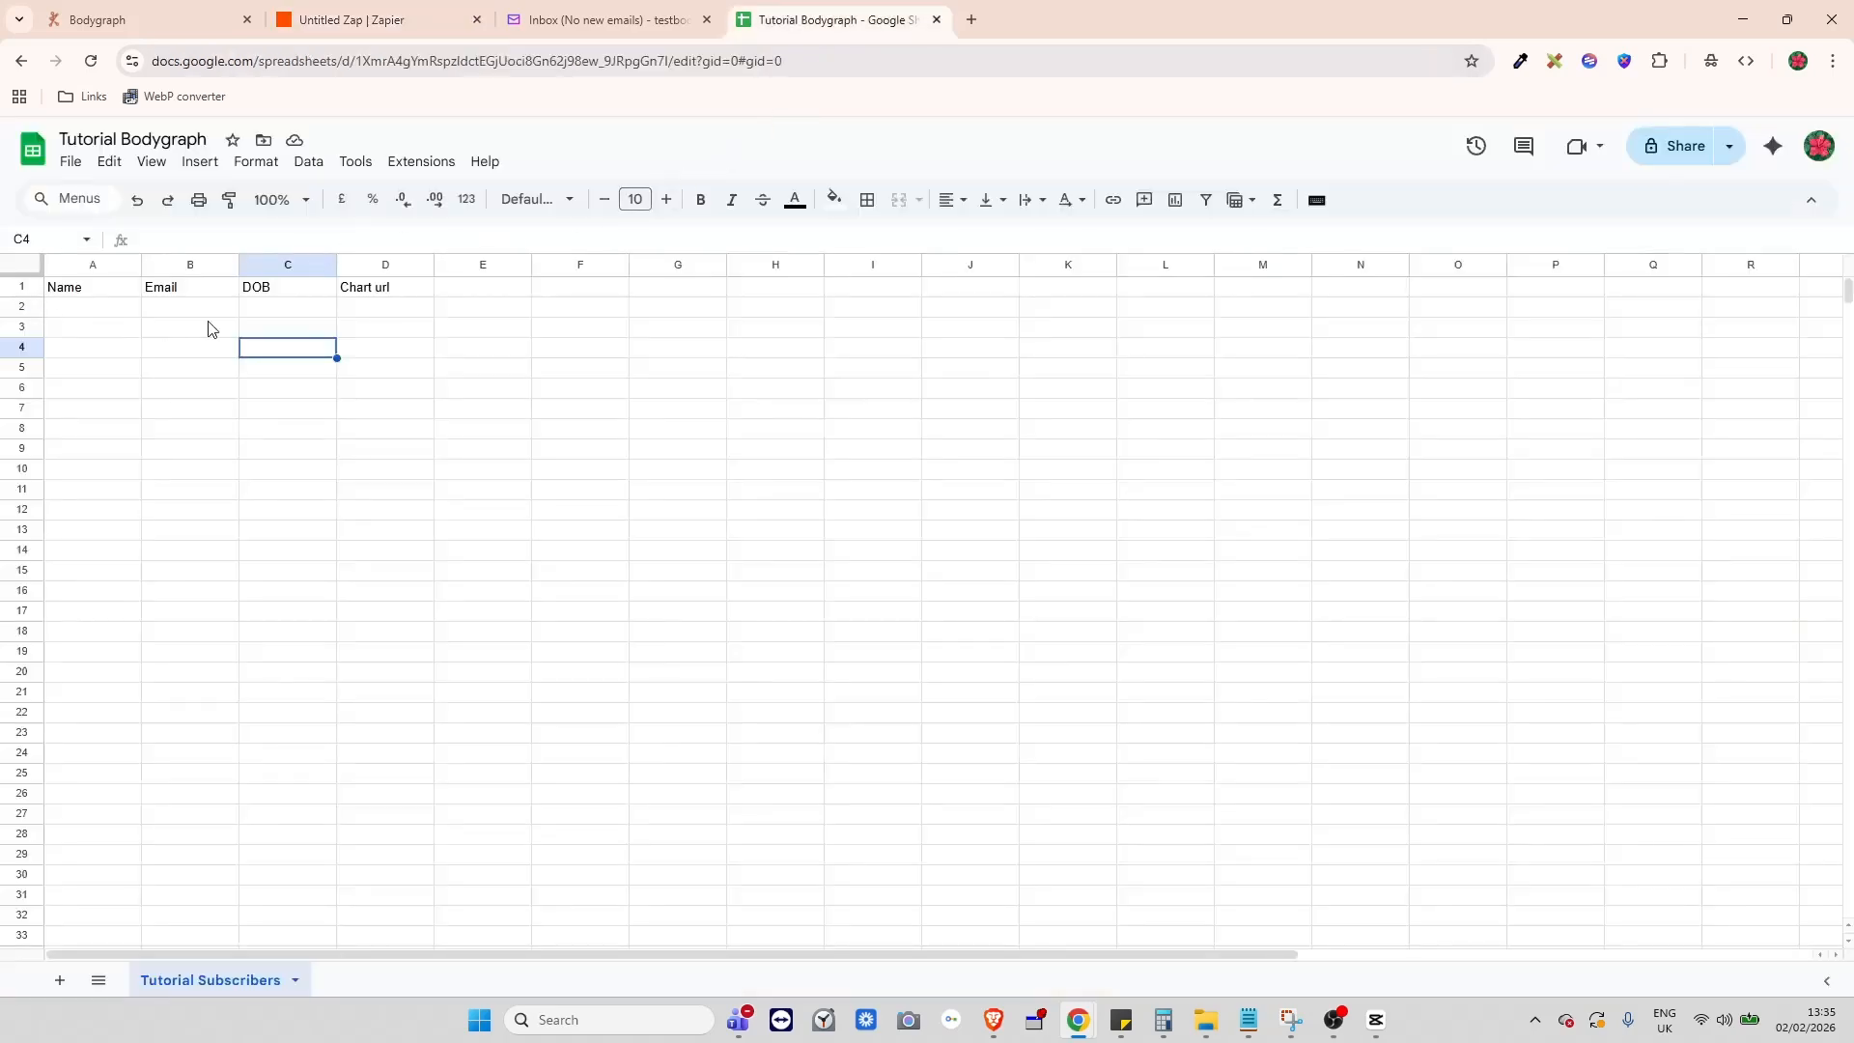
click(391, 21)
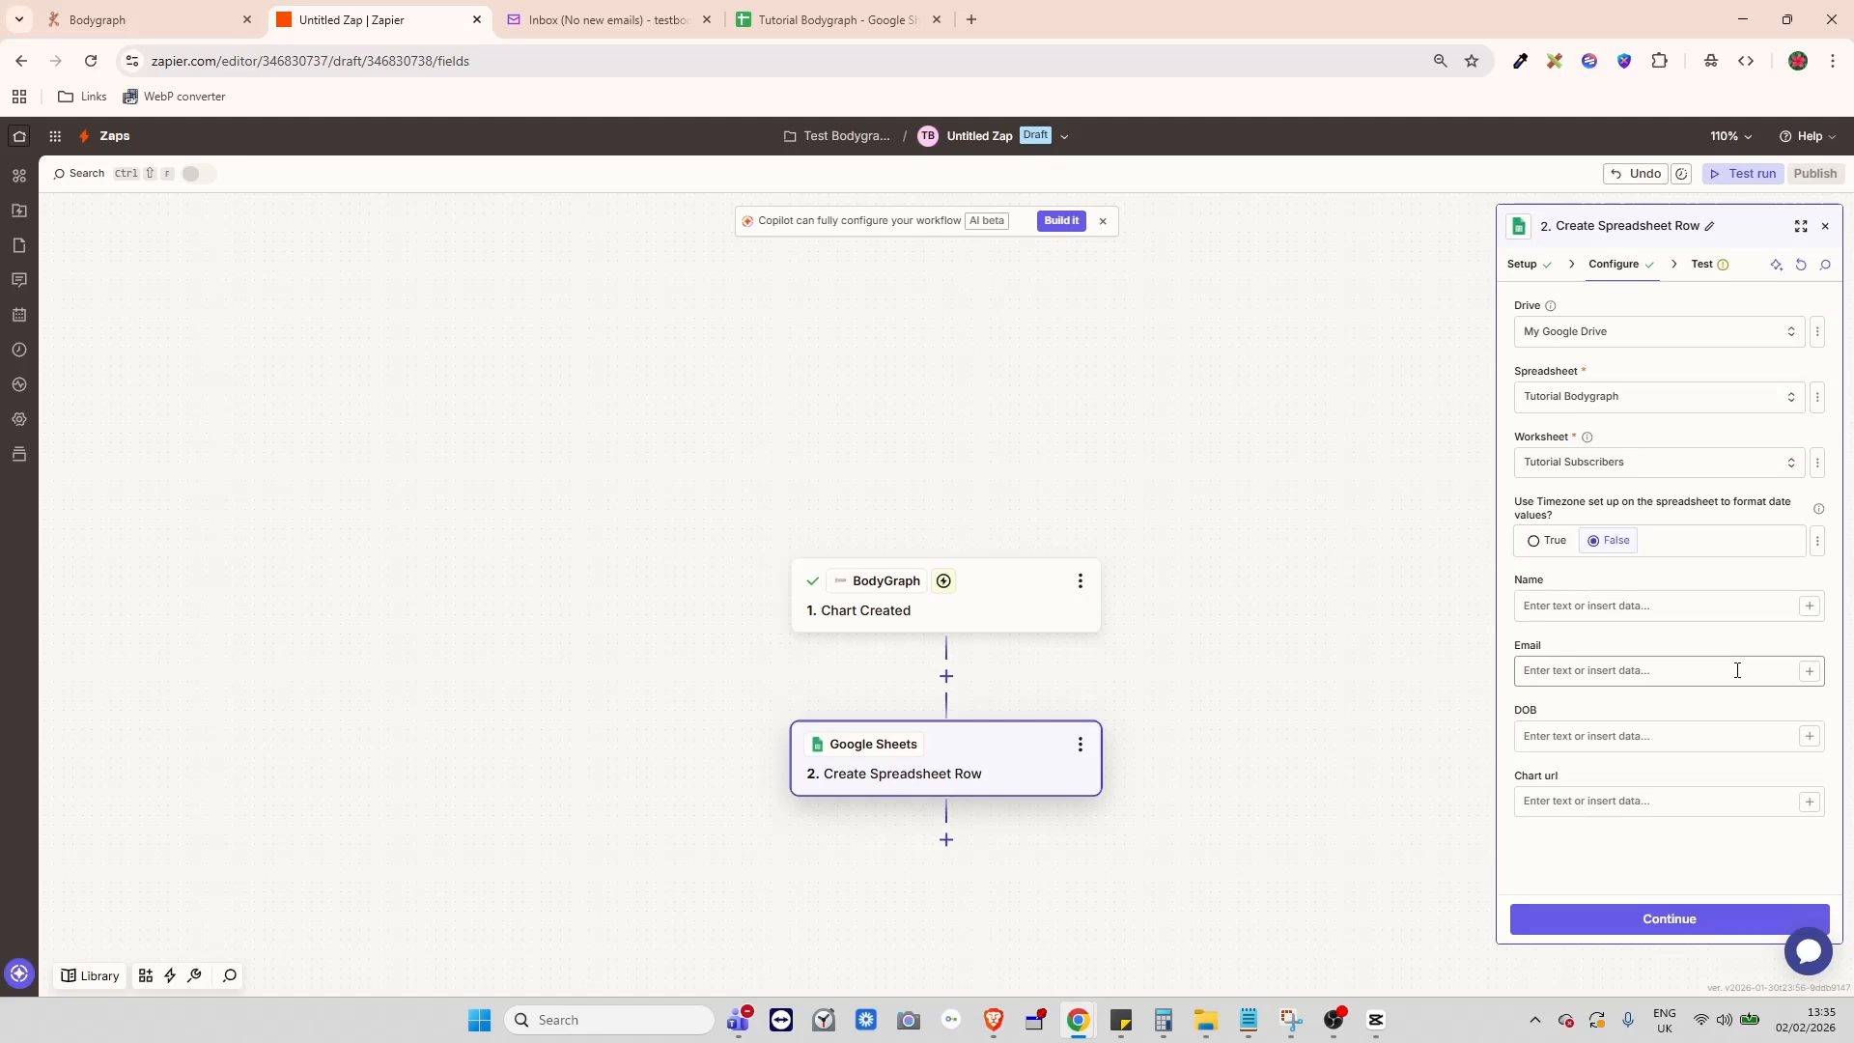
- Map BodyGraph's Name, Email Address and Birth Date (Local) into the Name, Email and DOB fields
click(1809, 607)
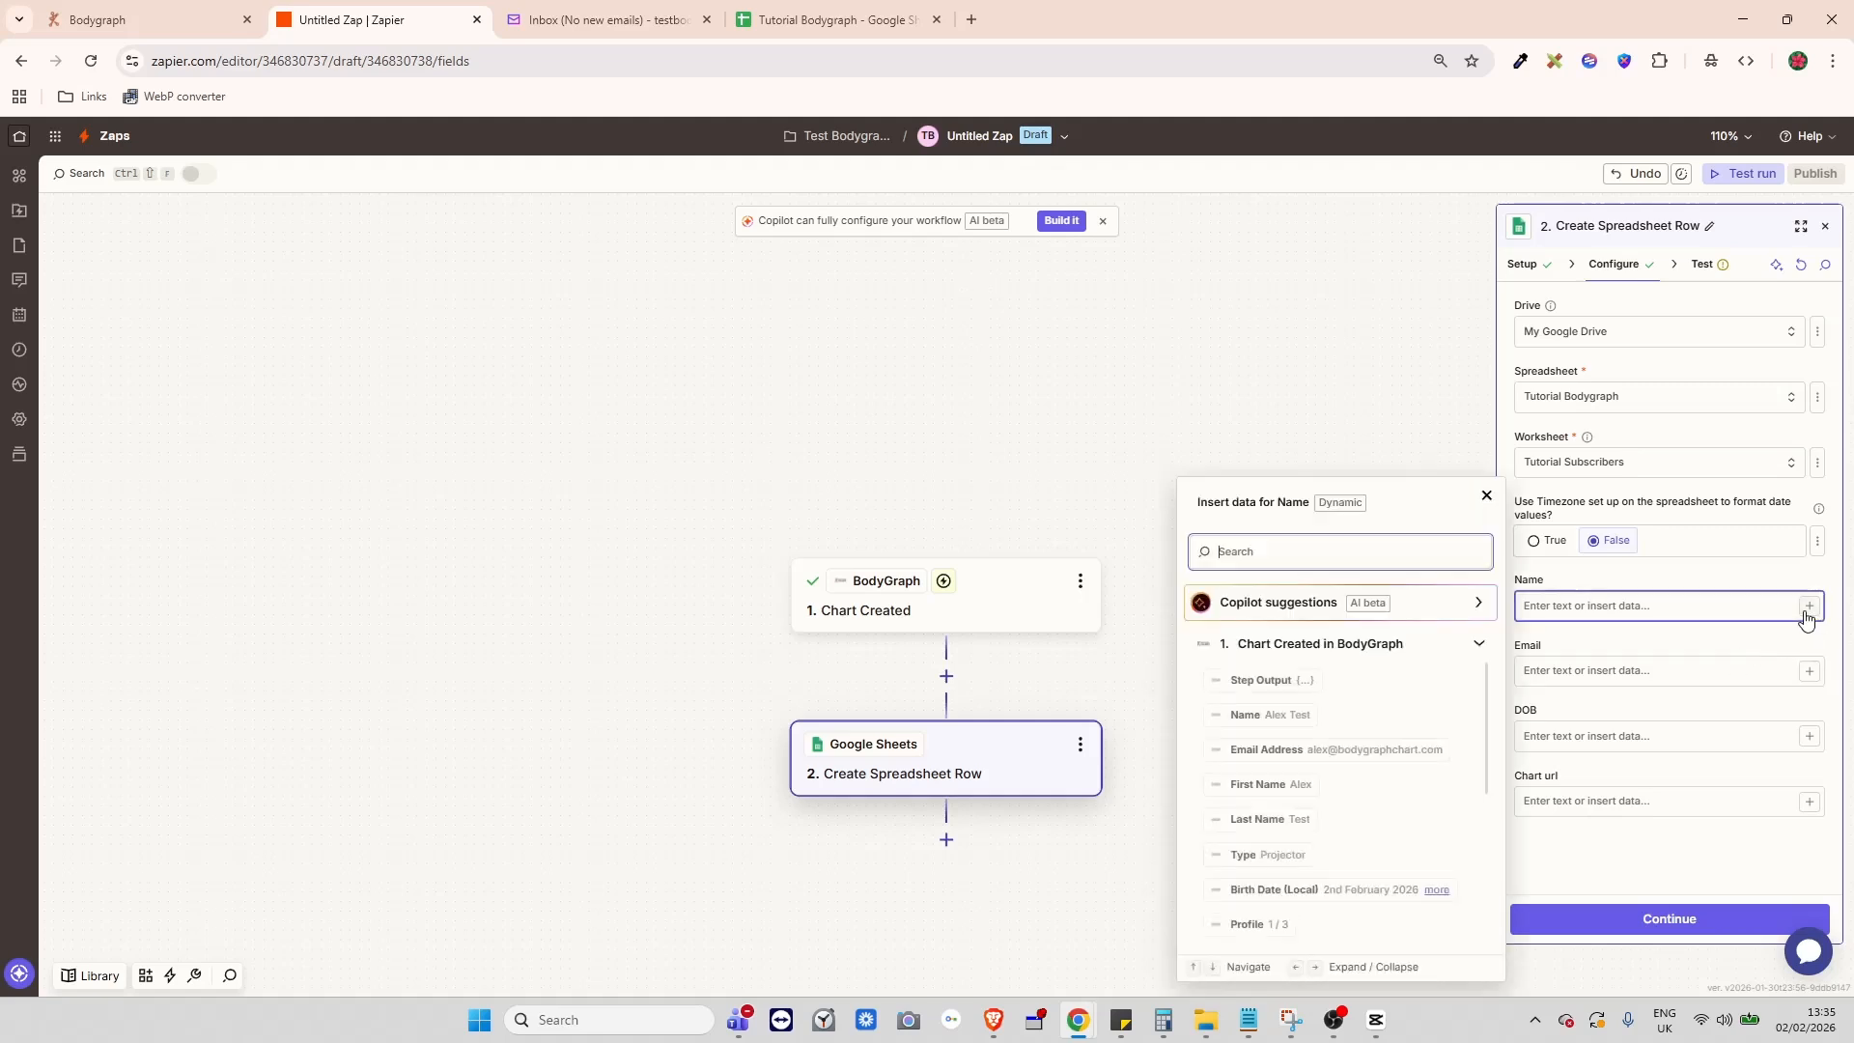
click(1258, 720)
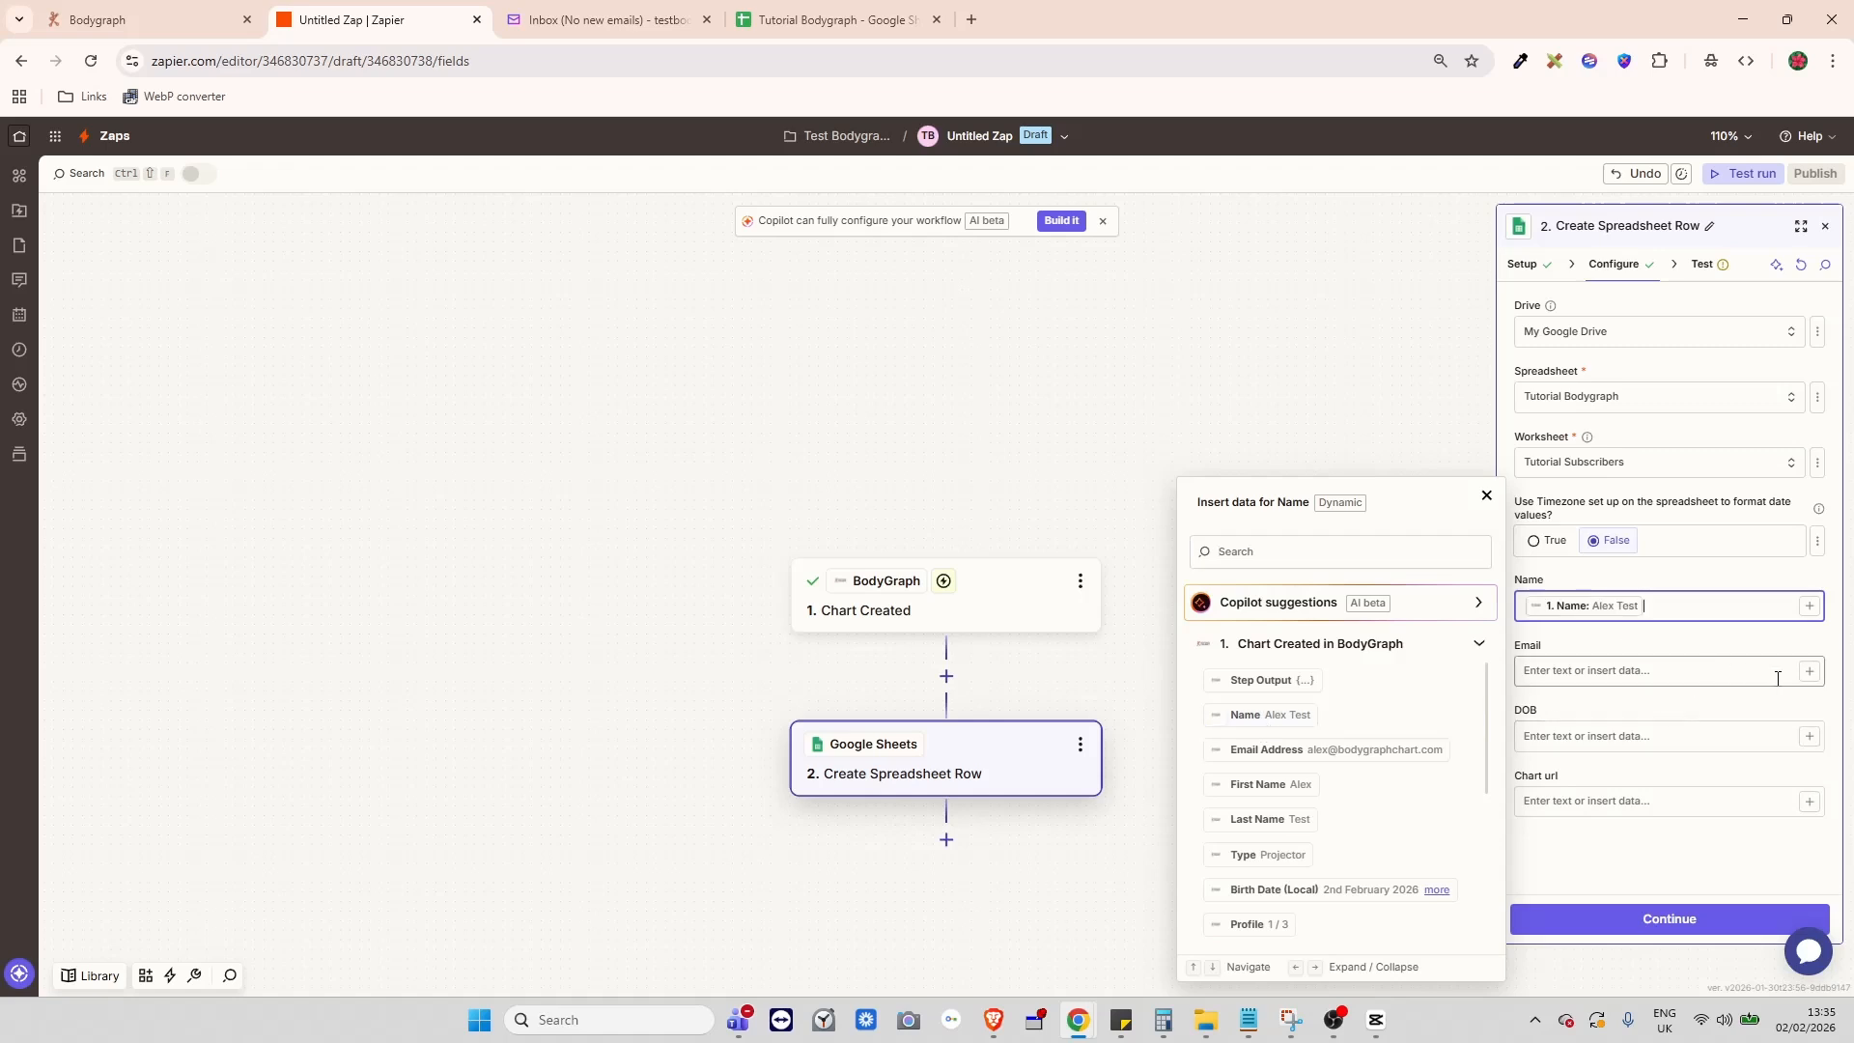
click(1810, 671)
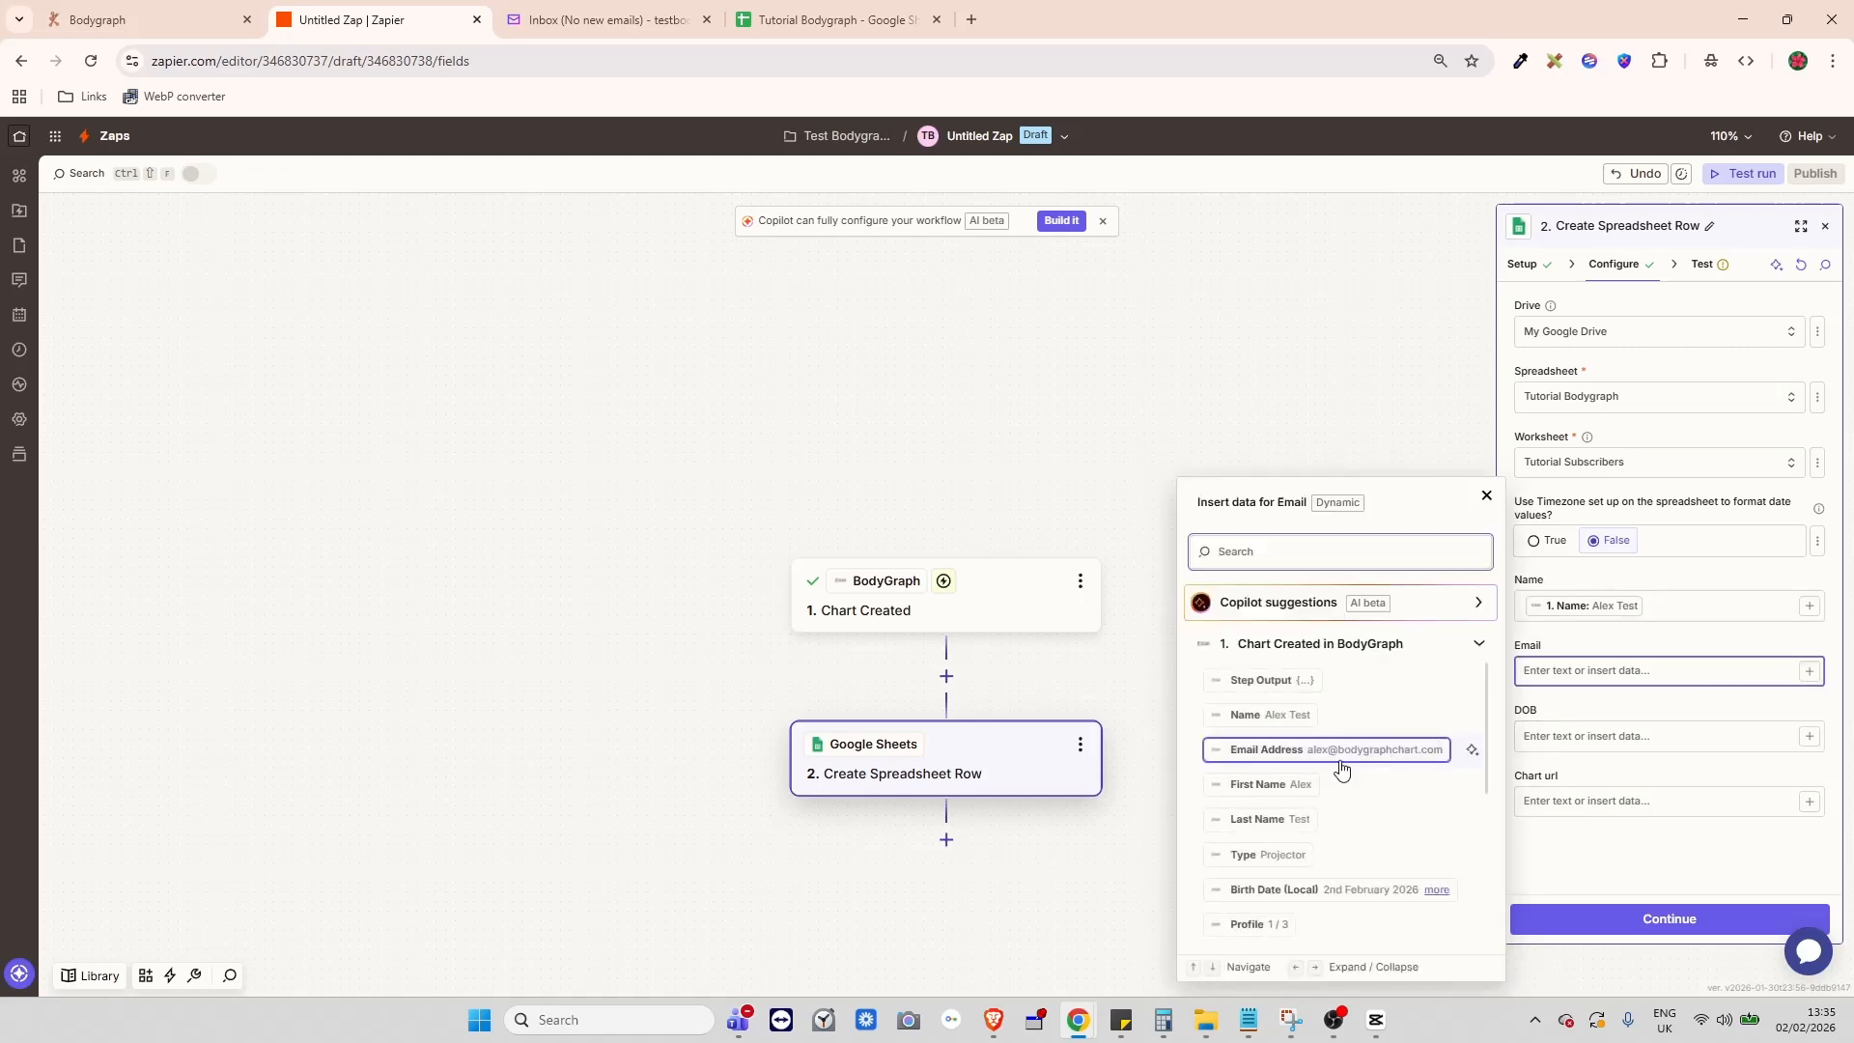
click(1294, 753)
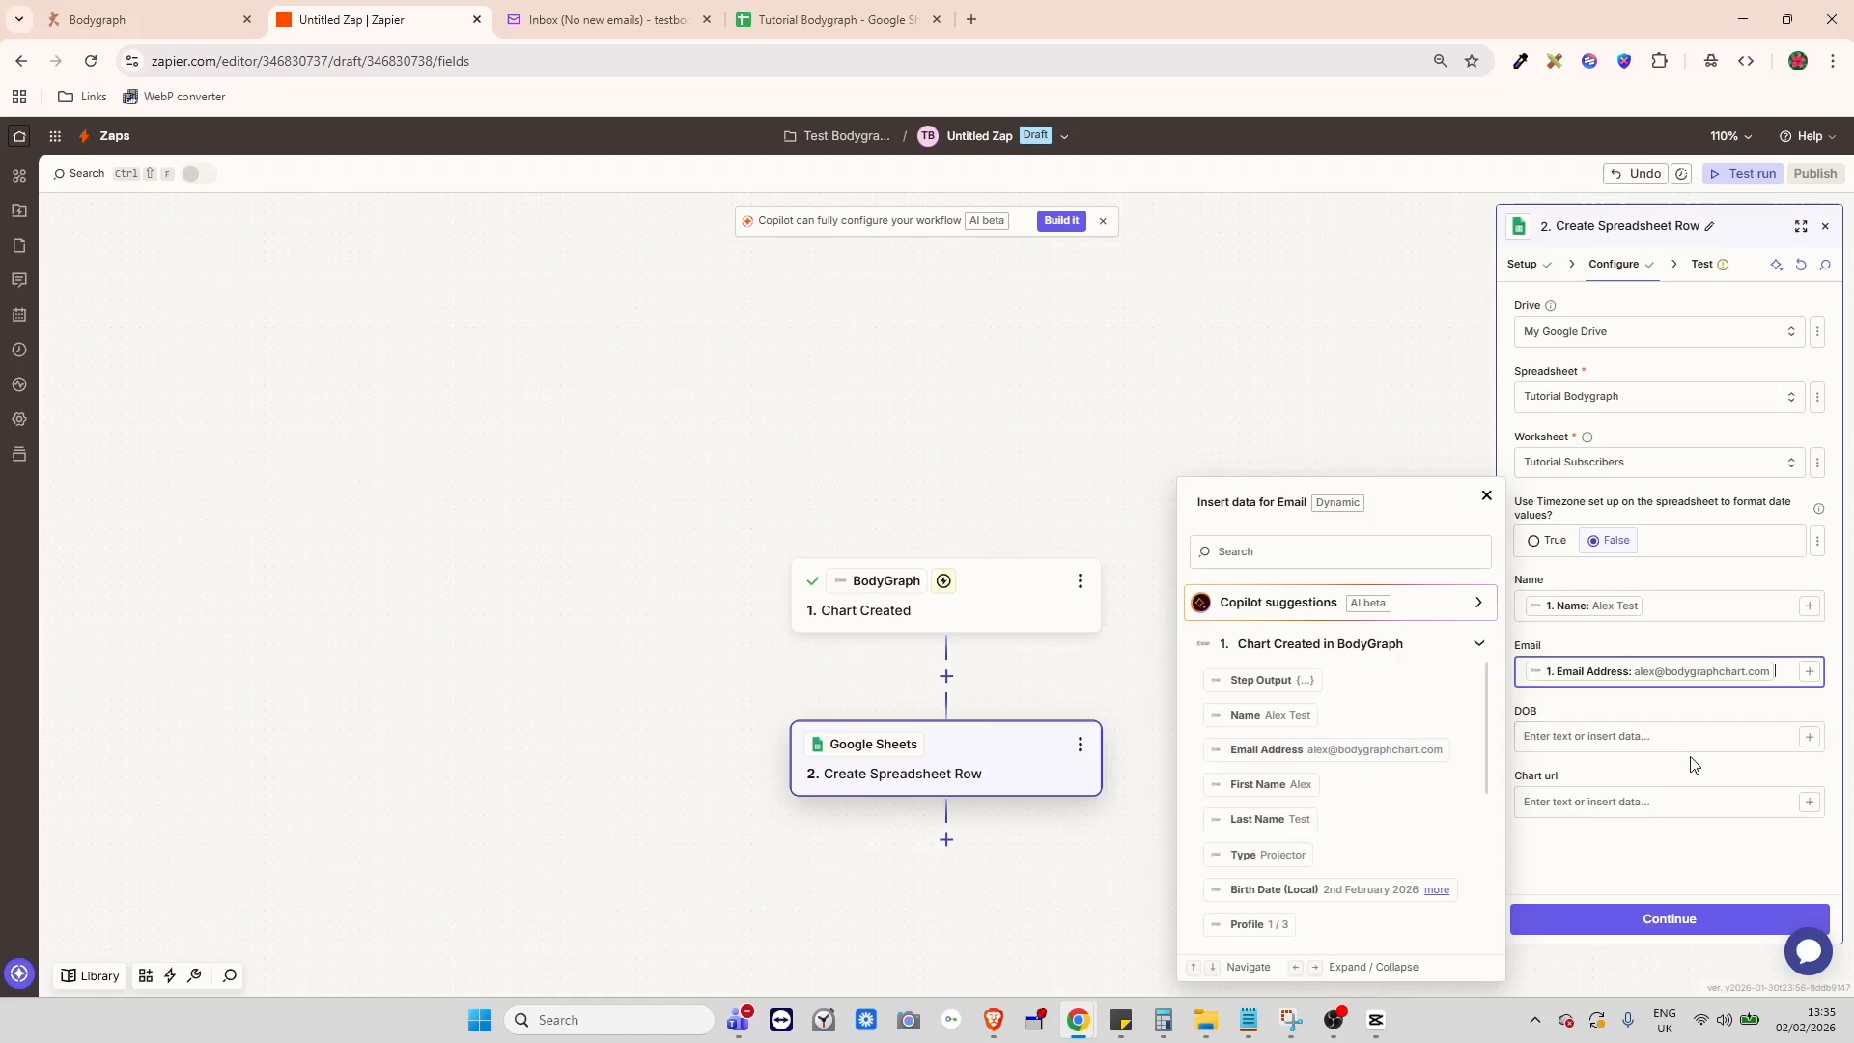
click(1809, 737)
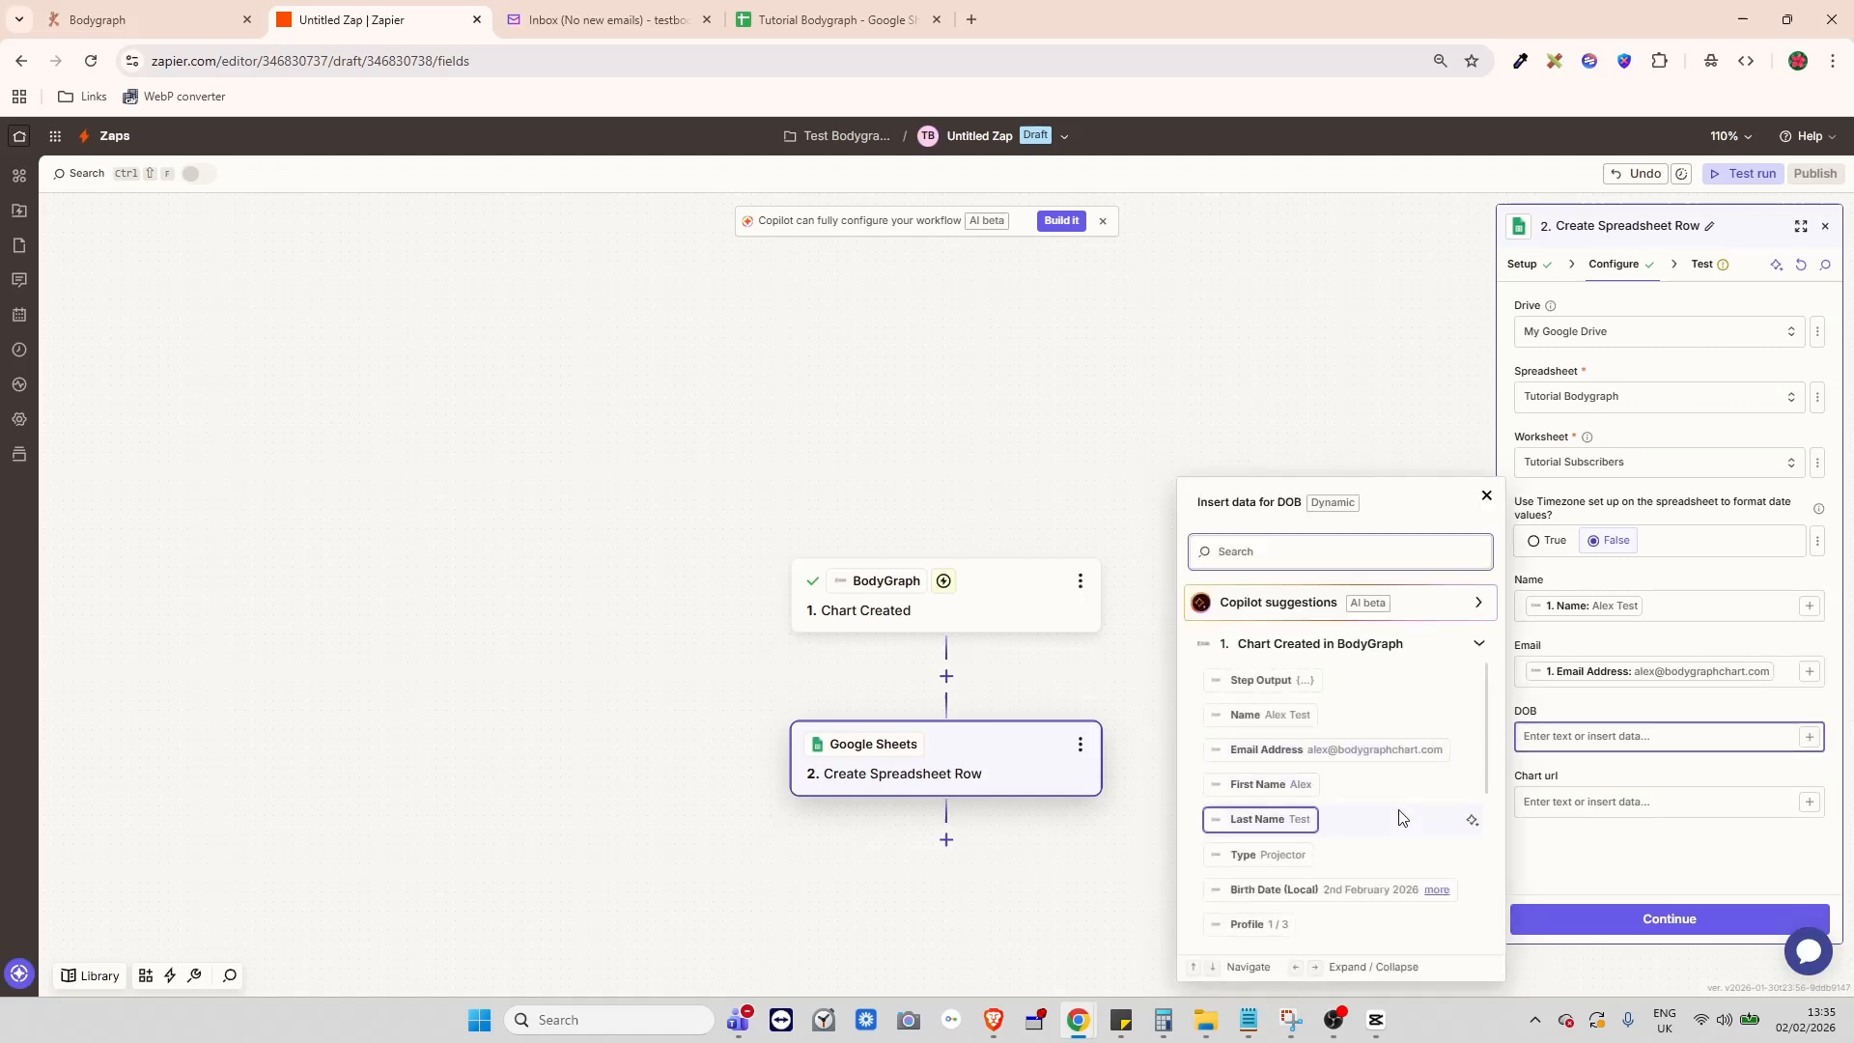
scroll(1400, 816, down, 1)
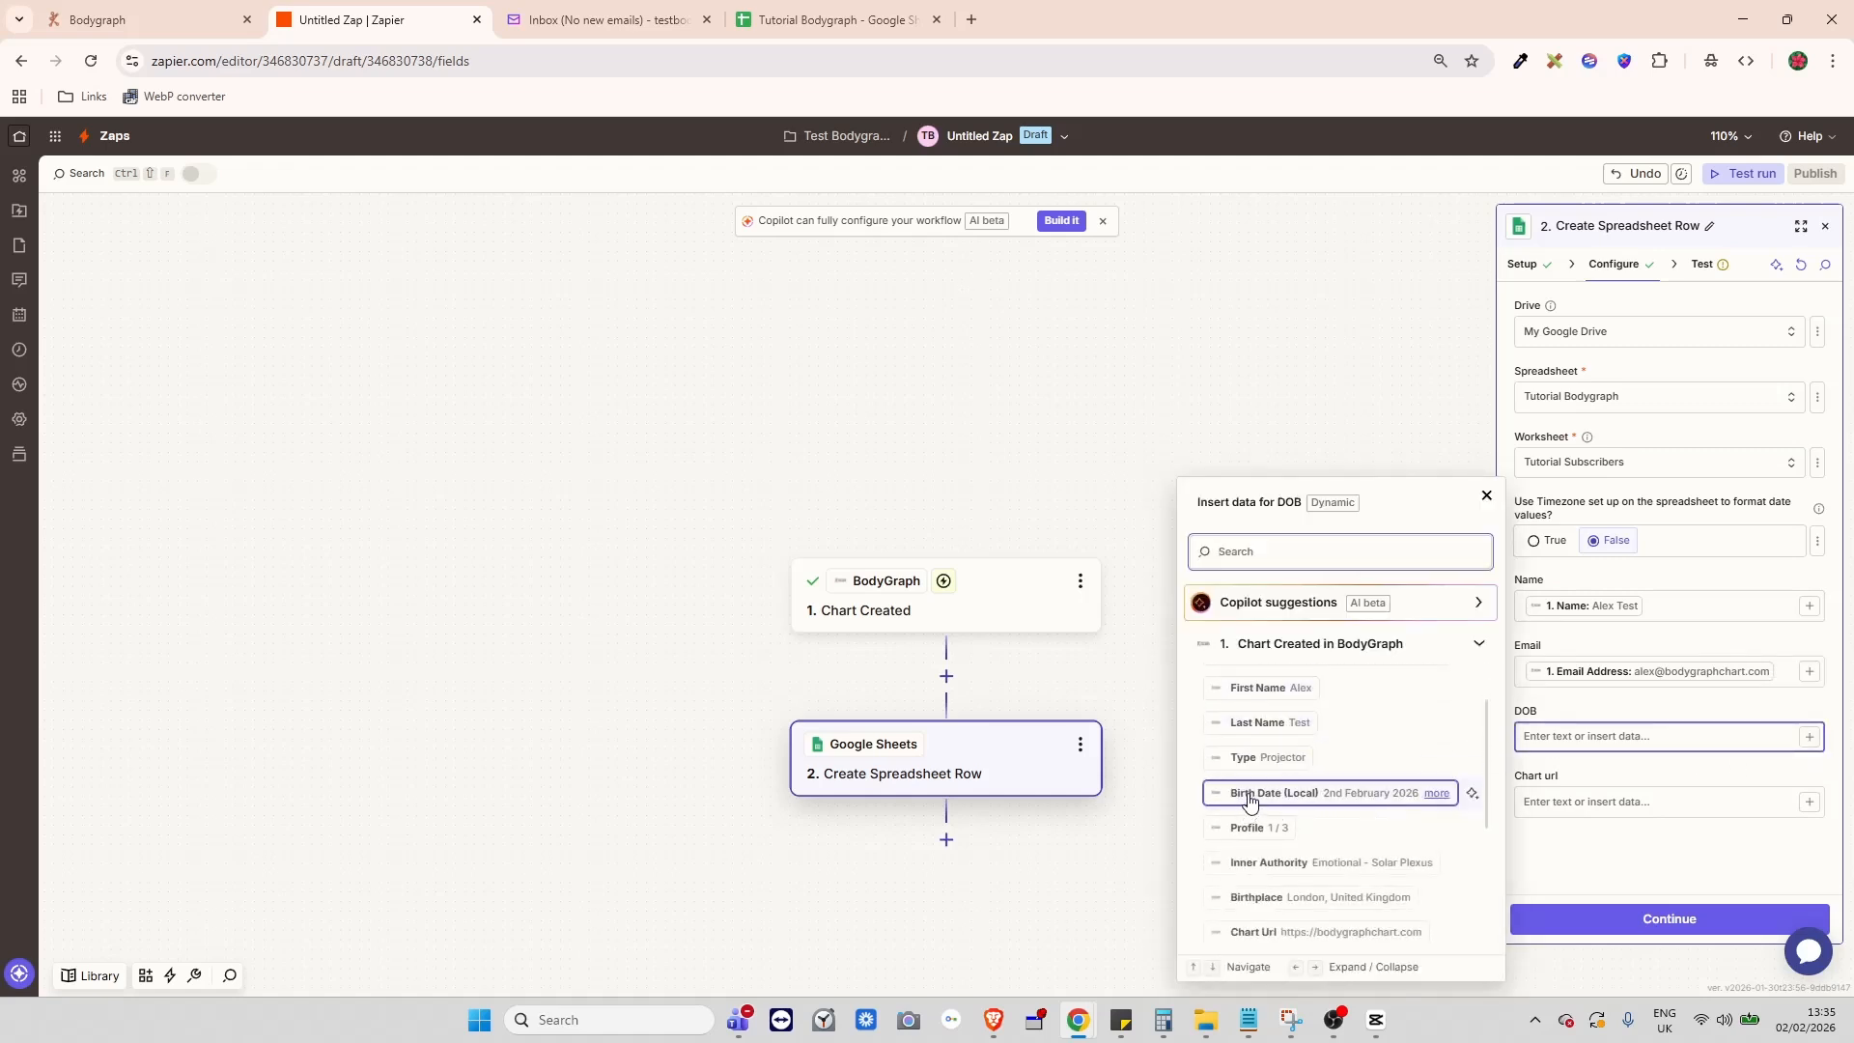
click(1313, 800)
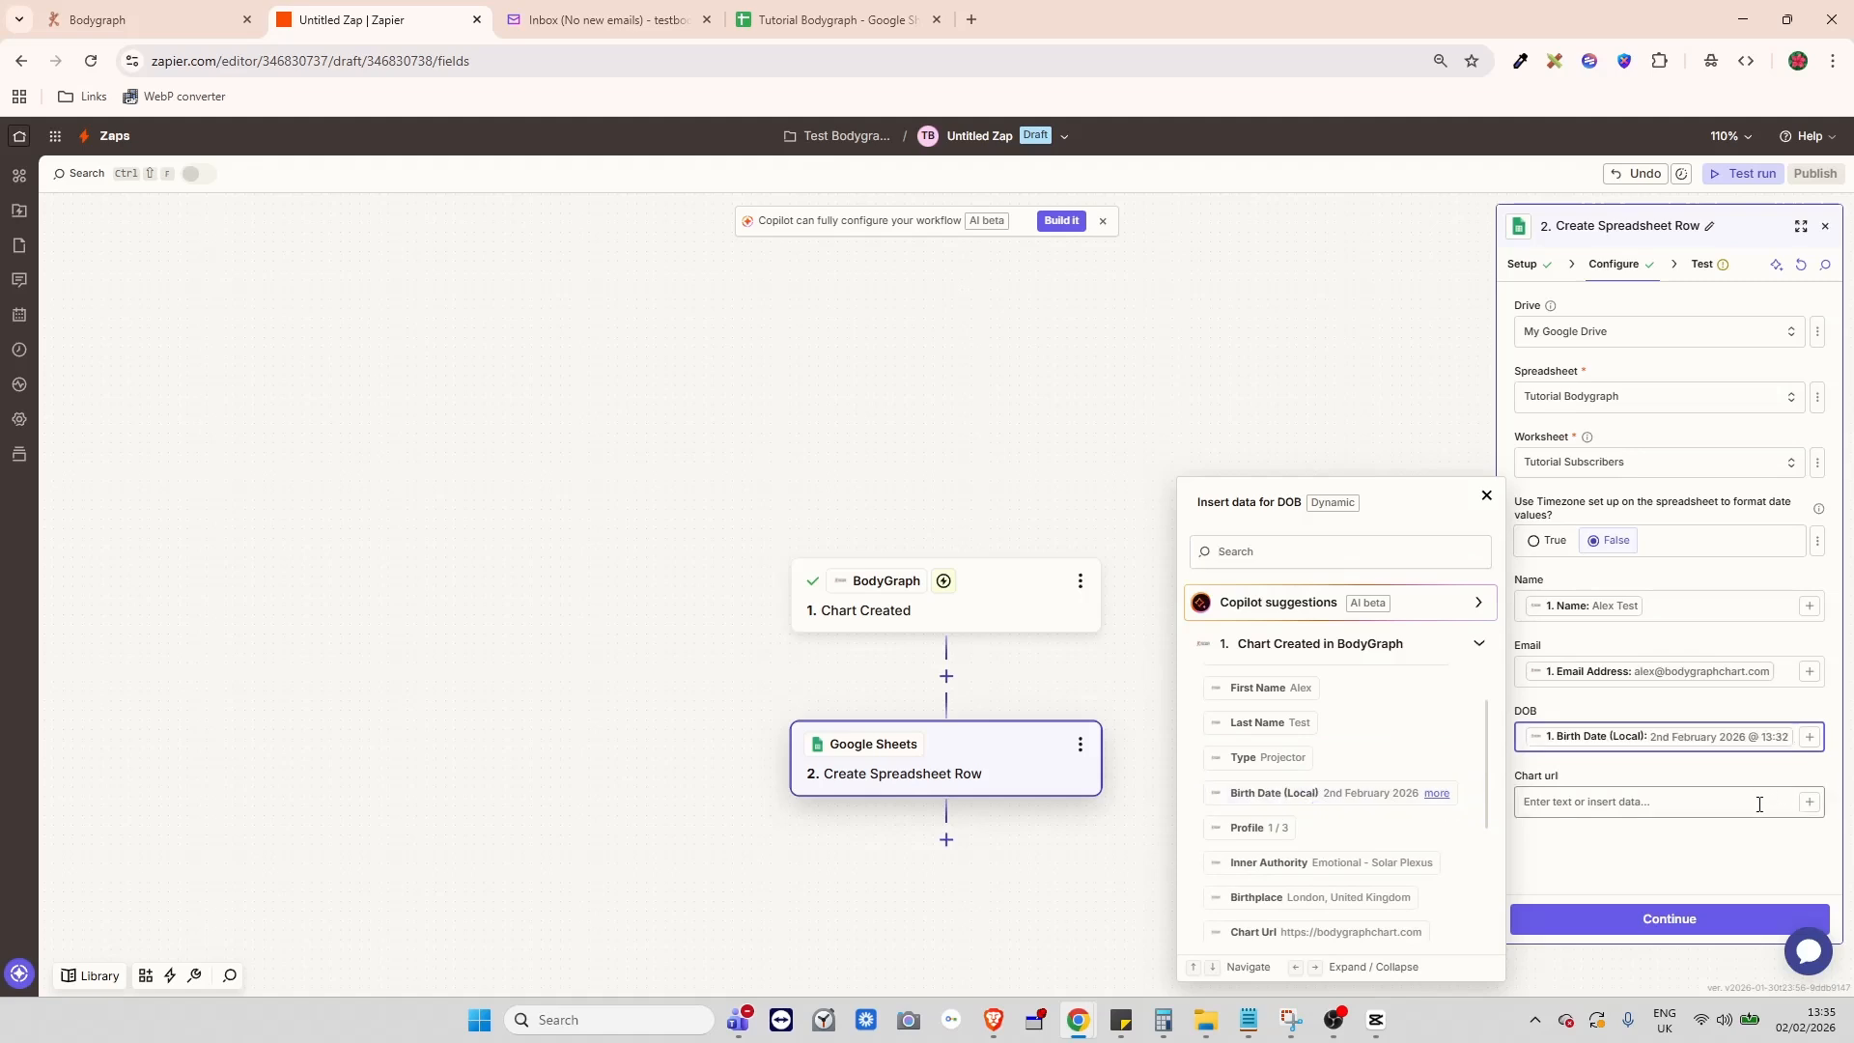
- Map Chart Url into the Chart url field and close the Insert data list
click(1807, 809)
scroll(1388, 773, down, 3)
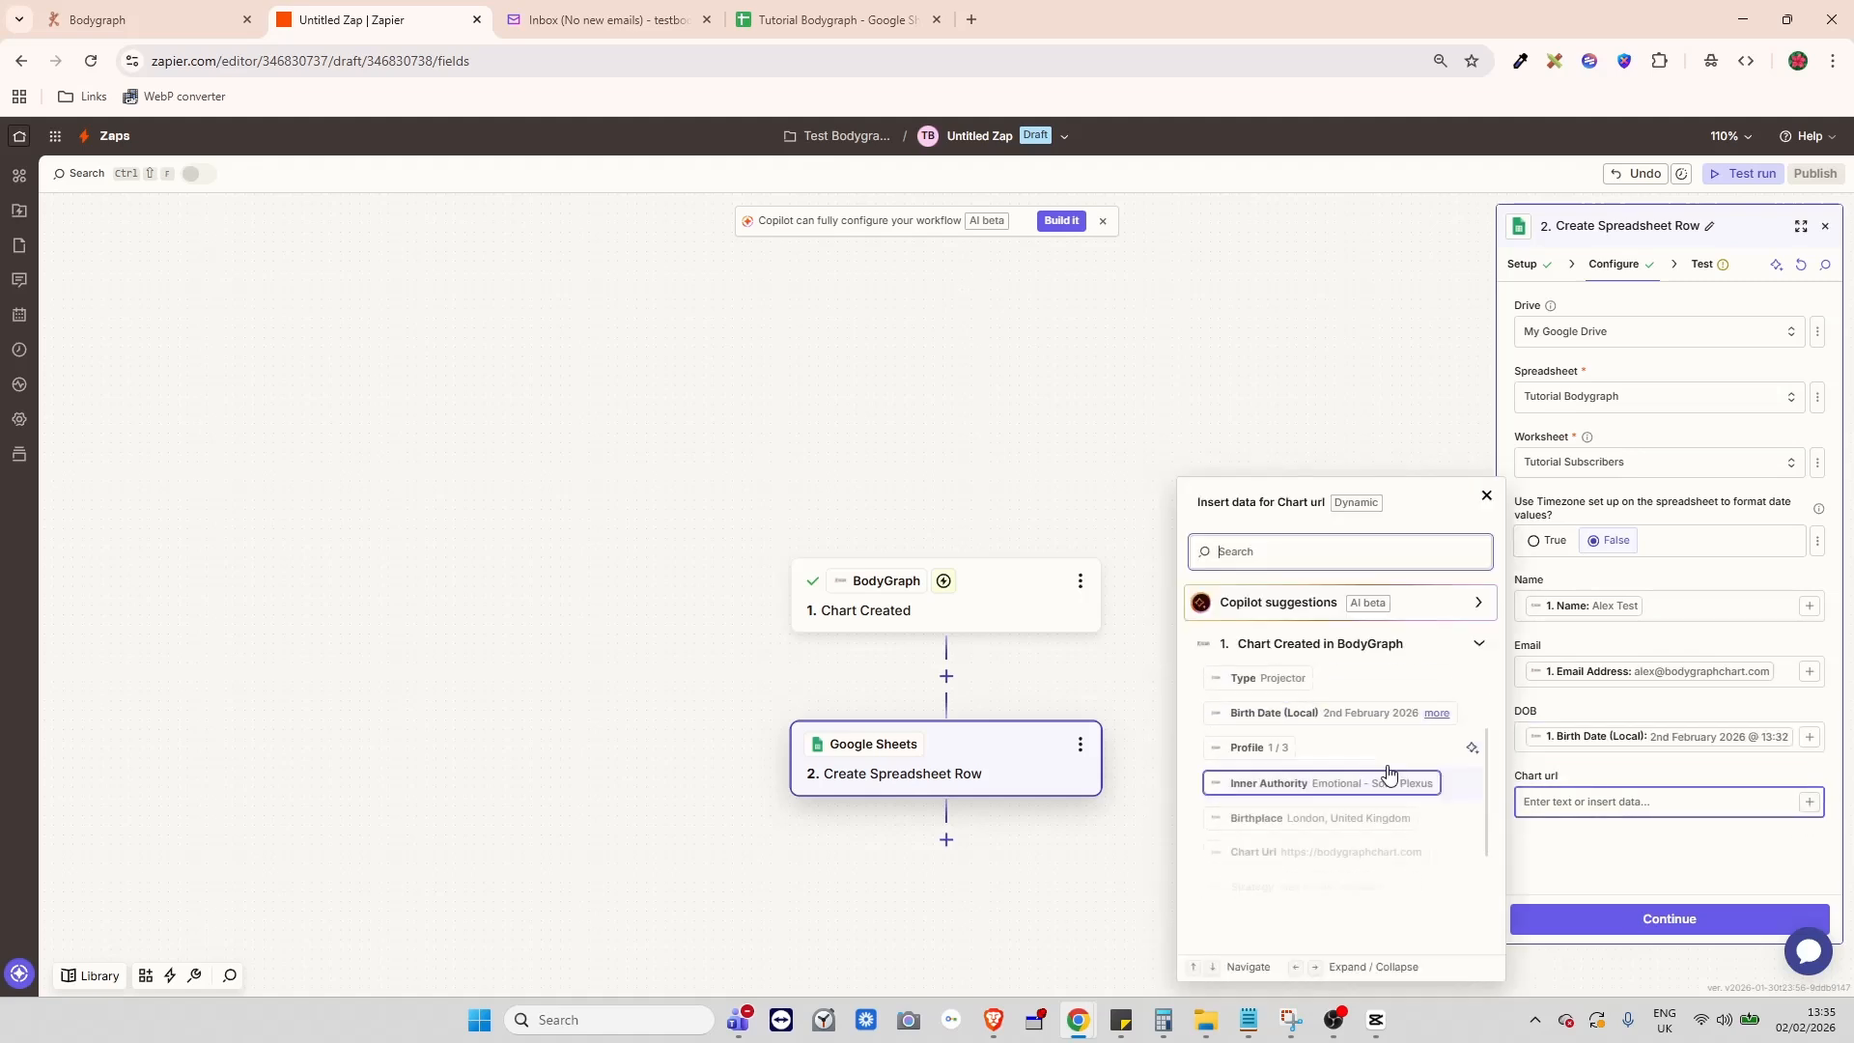
click(1316, 743)
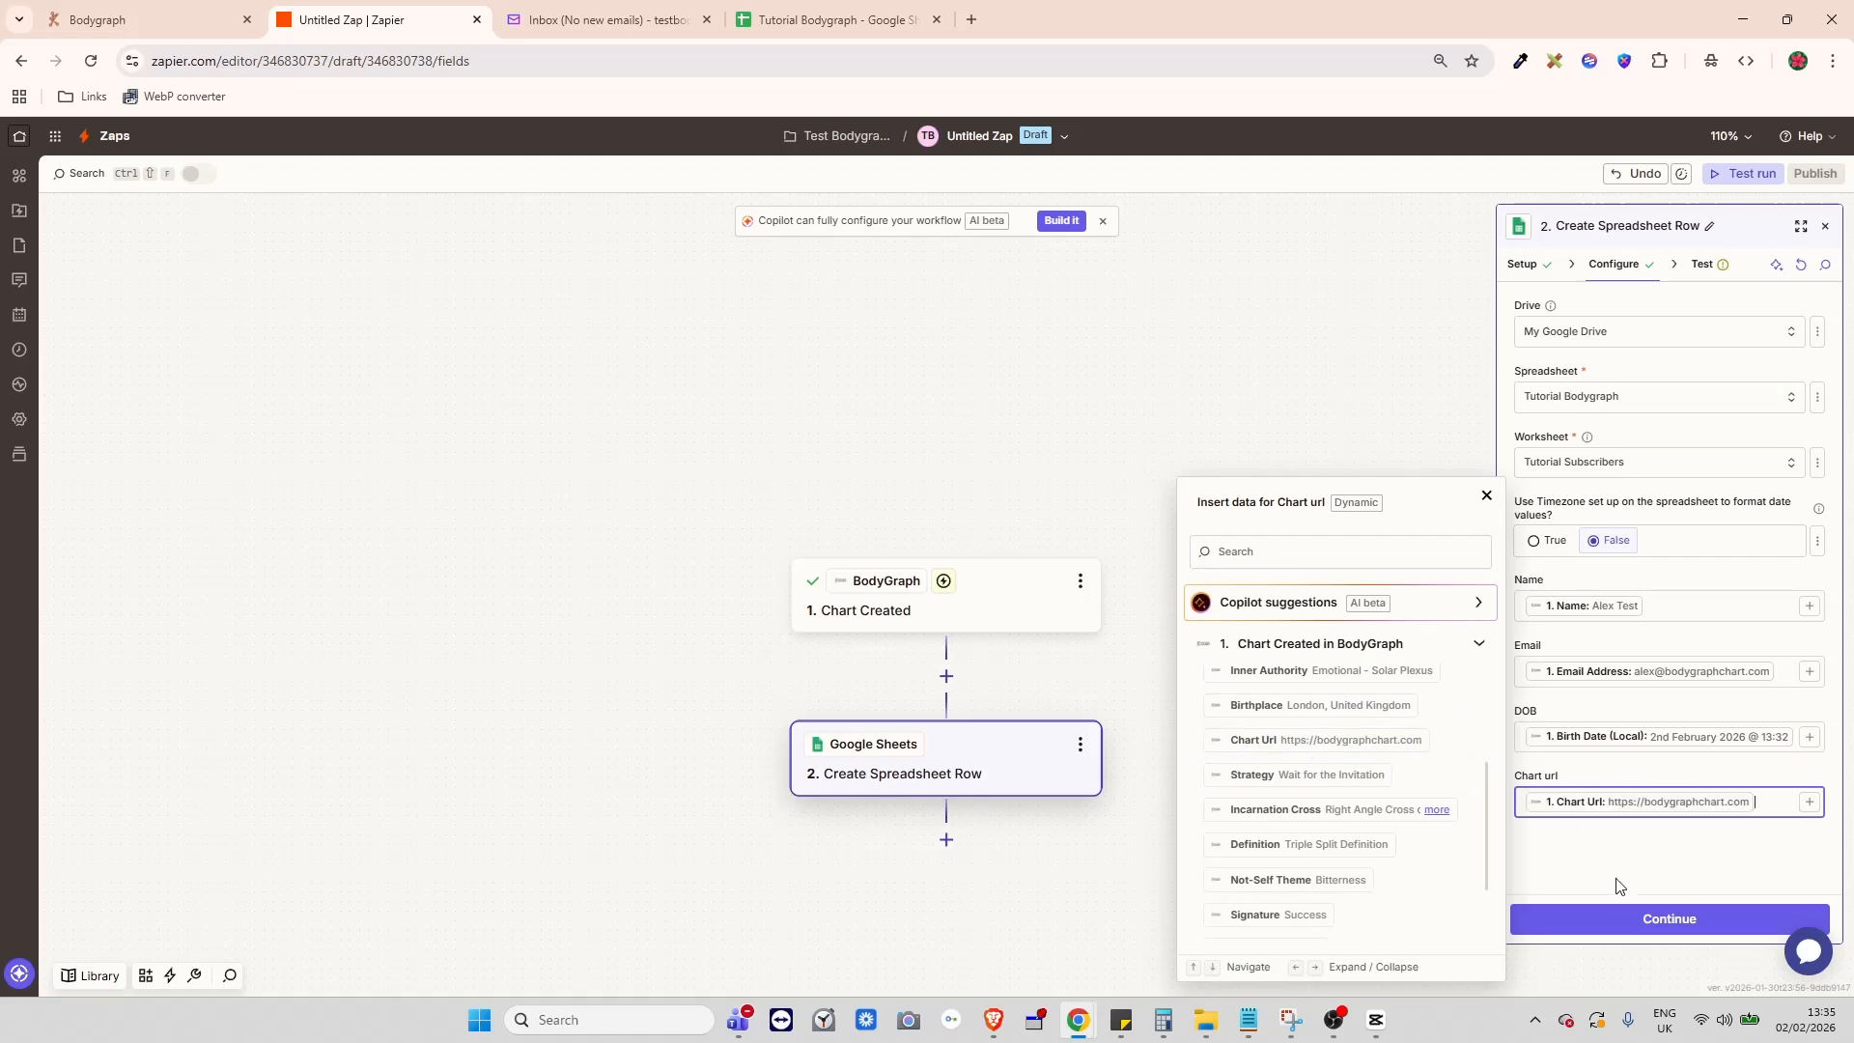
click(1810, 801)
scroll(1426, 754, down, 3)
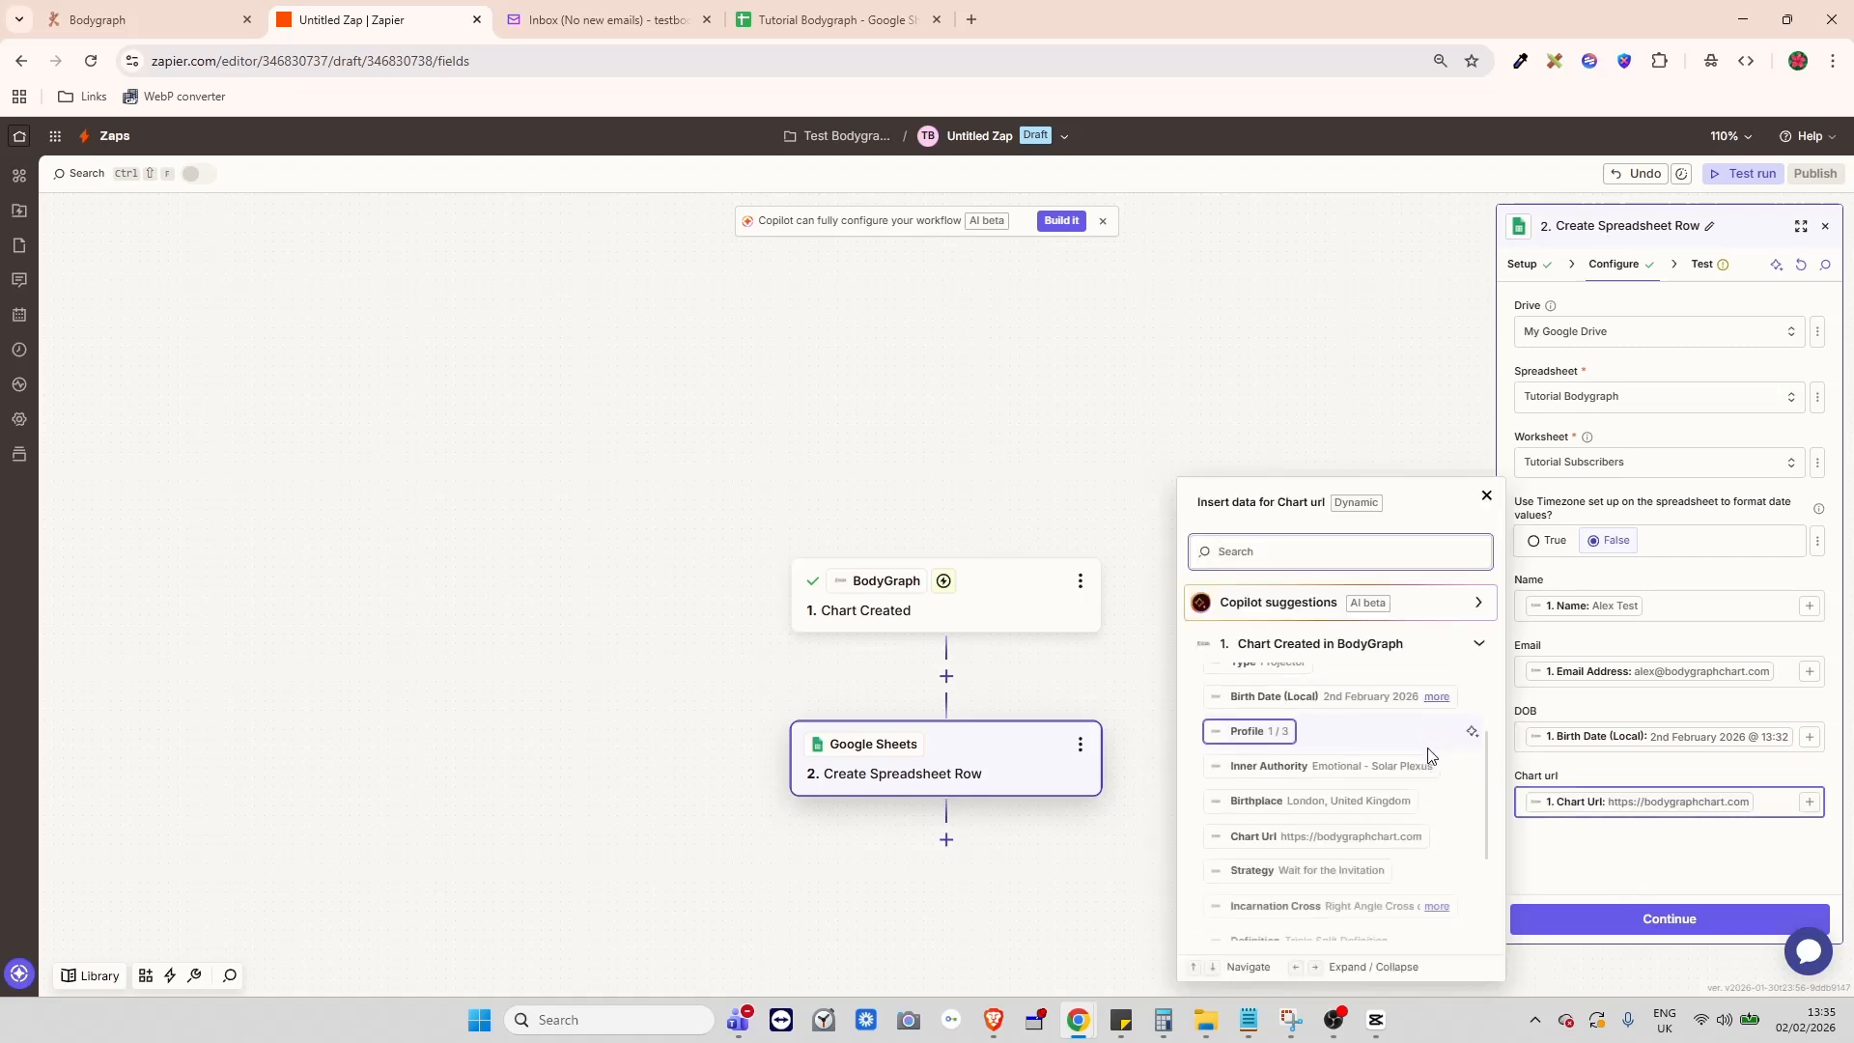
scroll(1427, 754, down, 3)
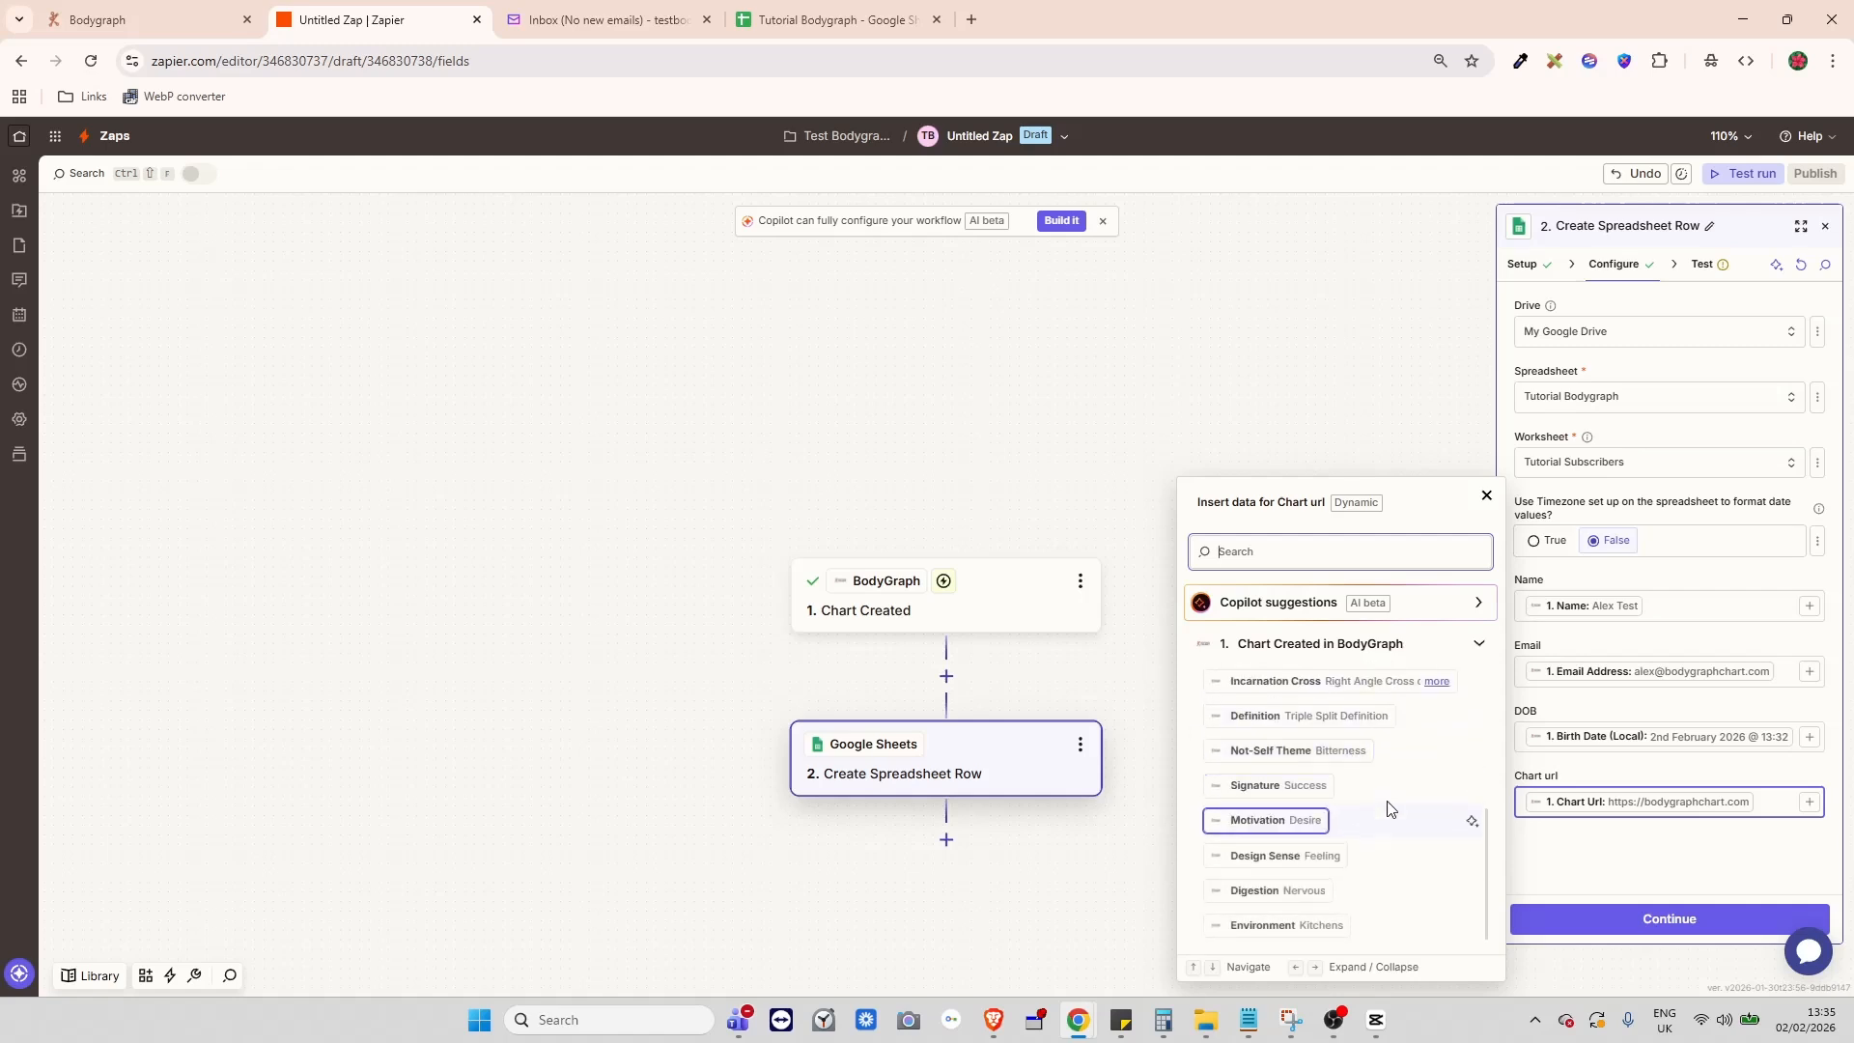
scroll(1388, 807, up, 3)
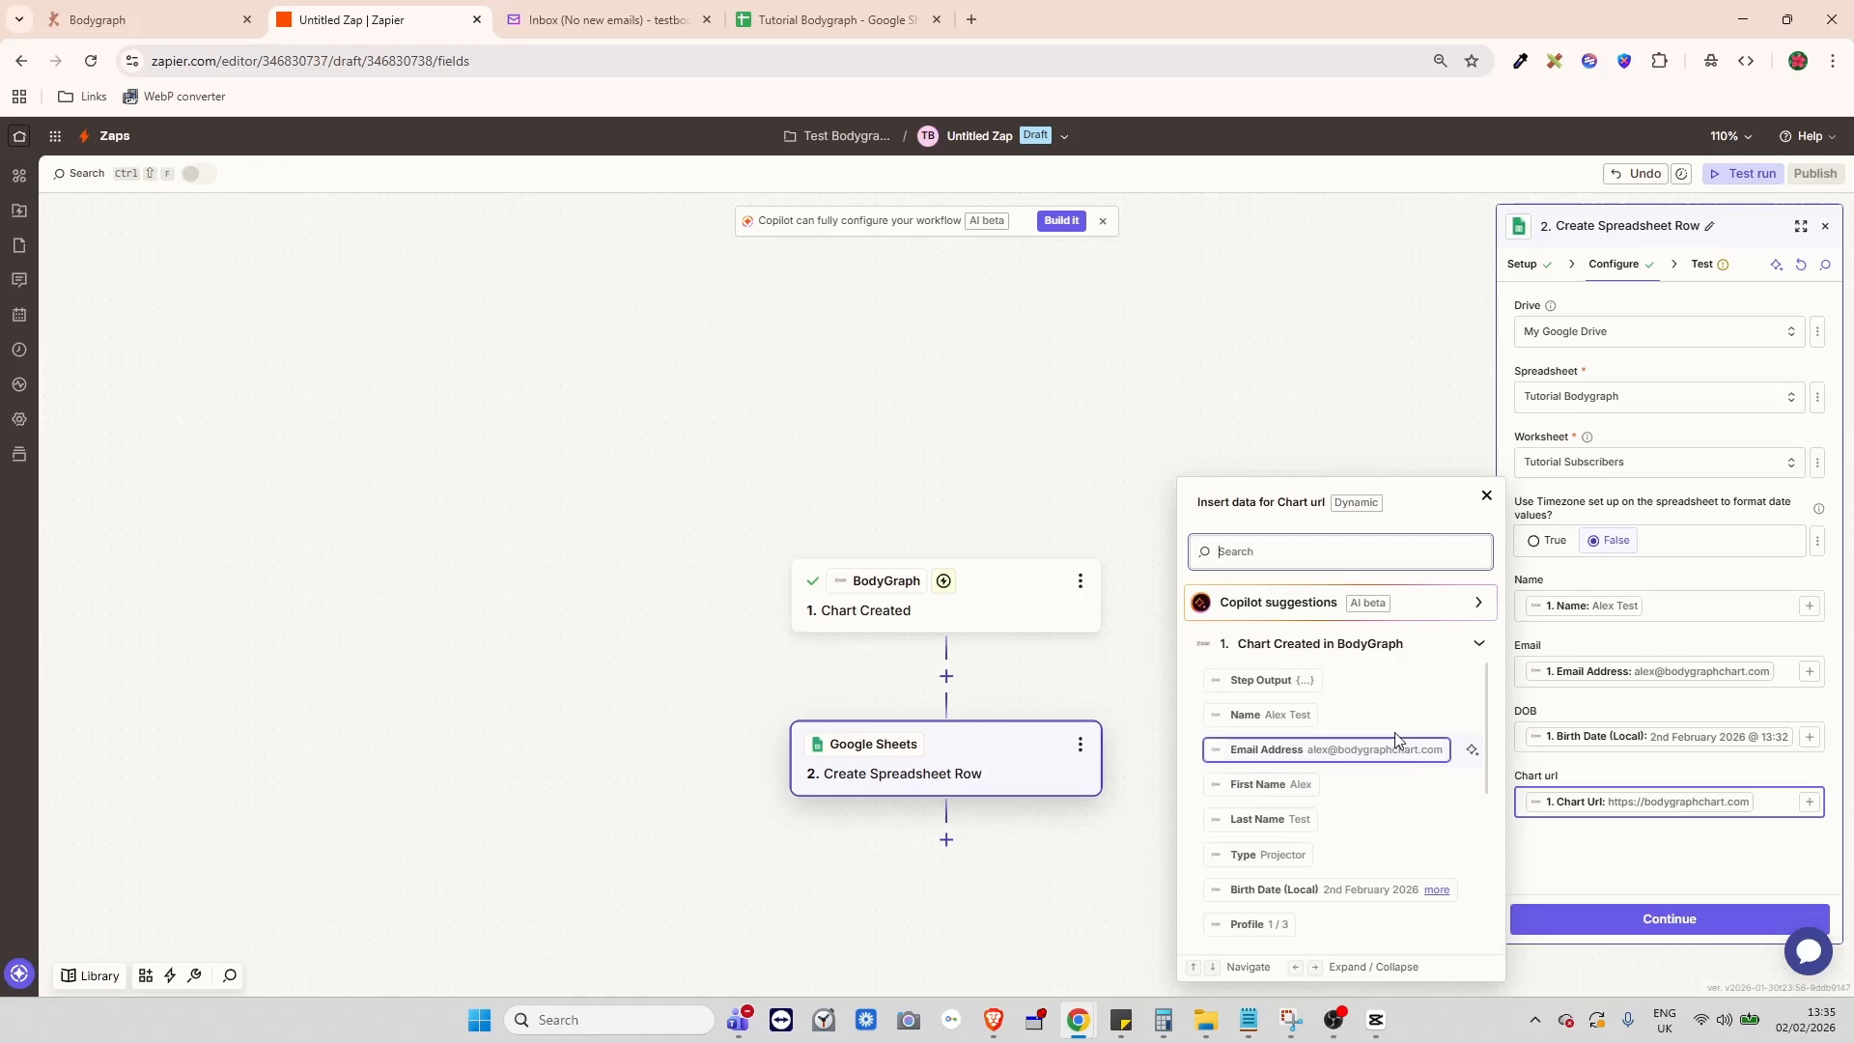
scroll(1395, 779, down, 2)
scroll(1395, 778, up, 3)
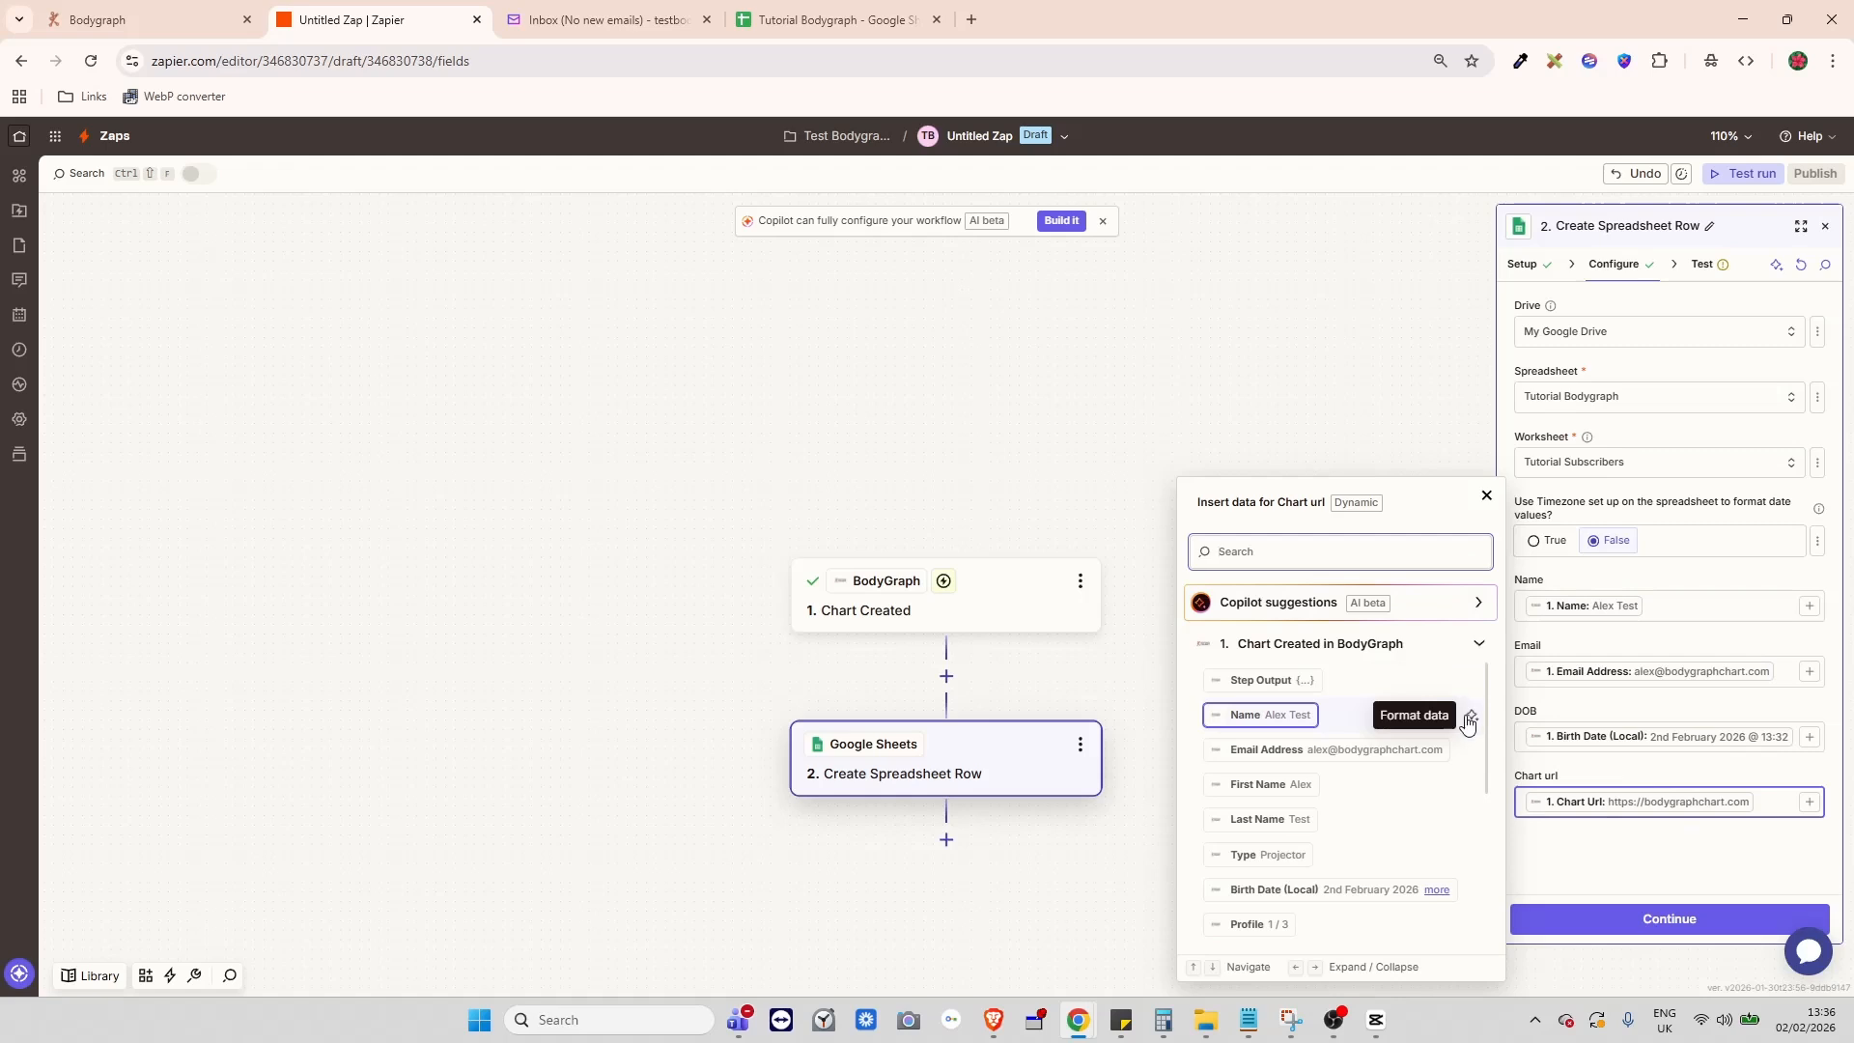
click(1681, 858)
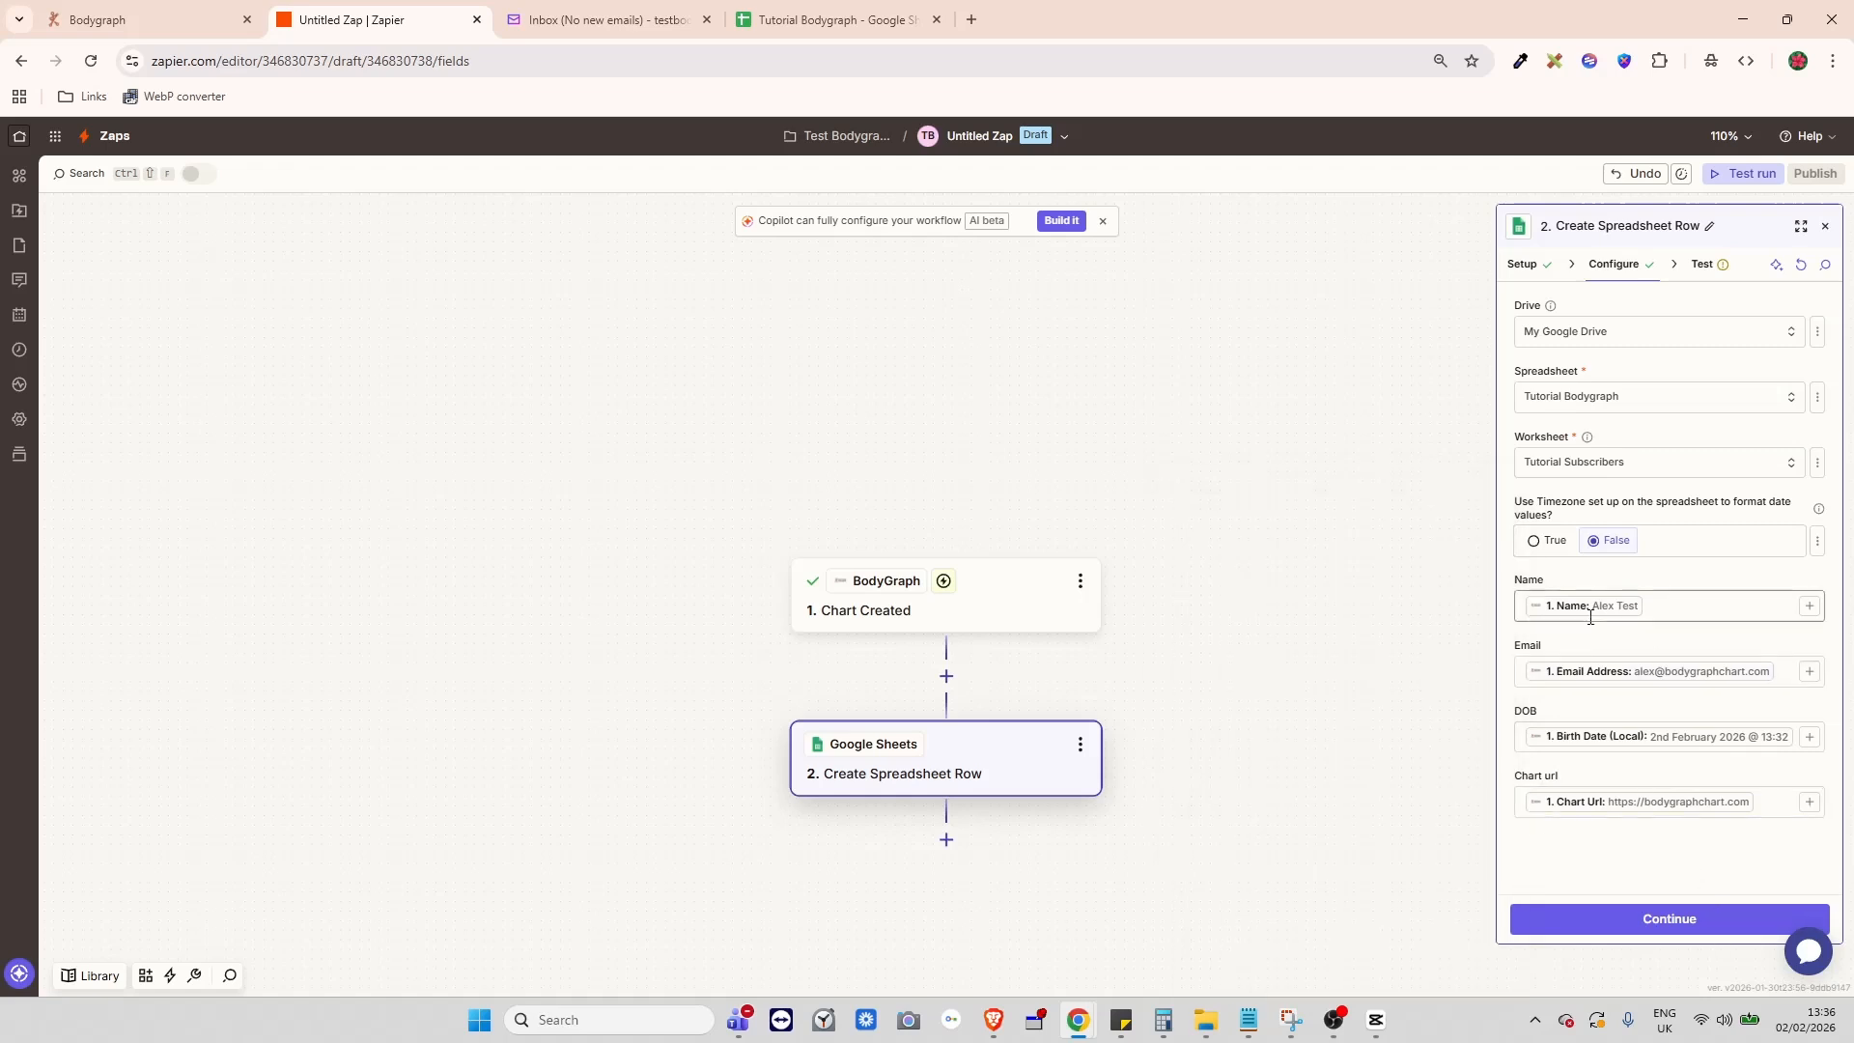
click(829, 23)
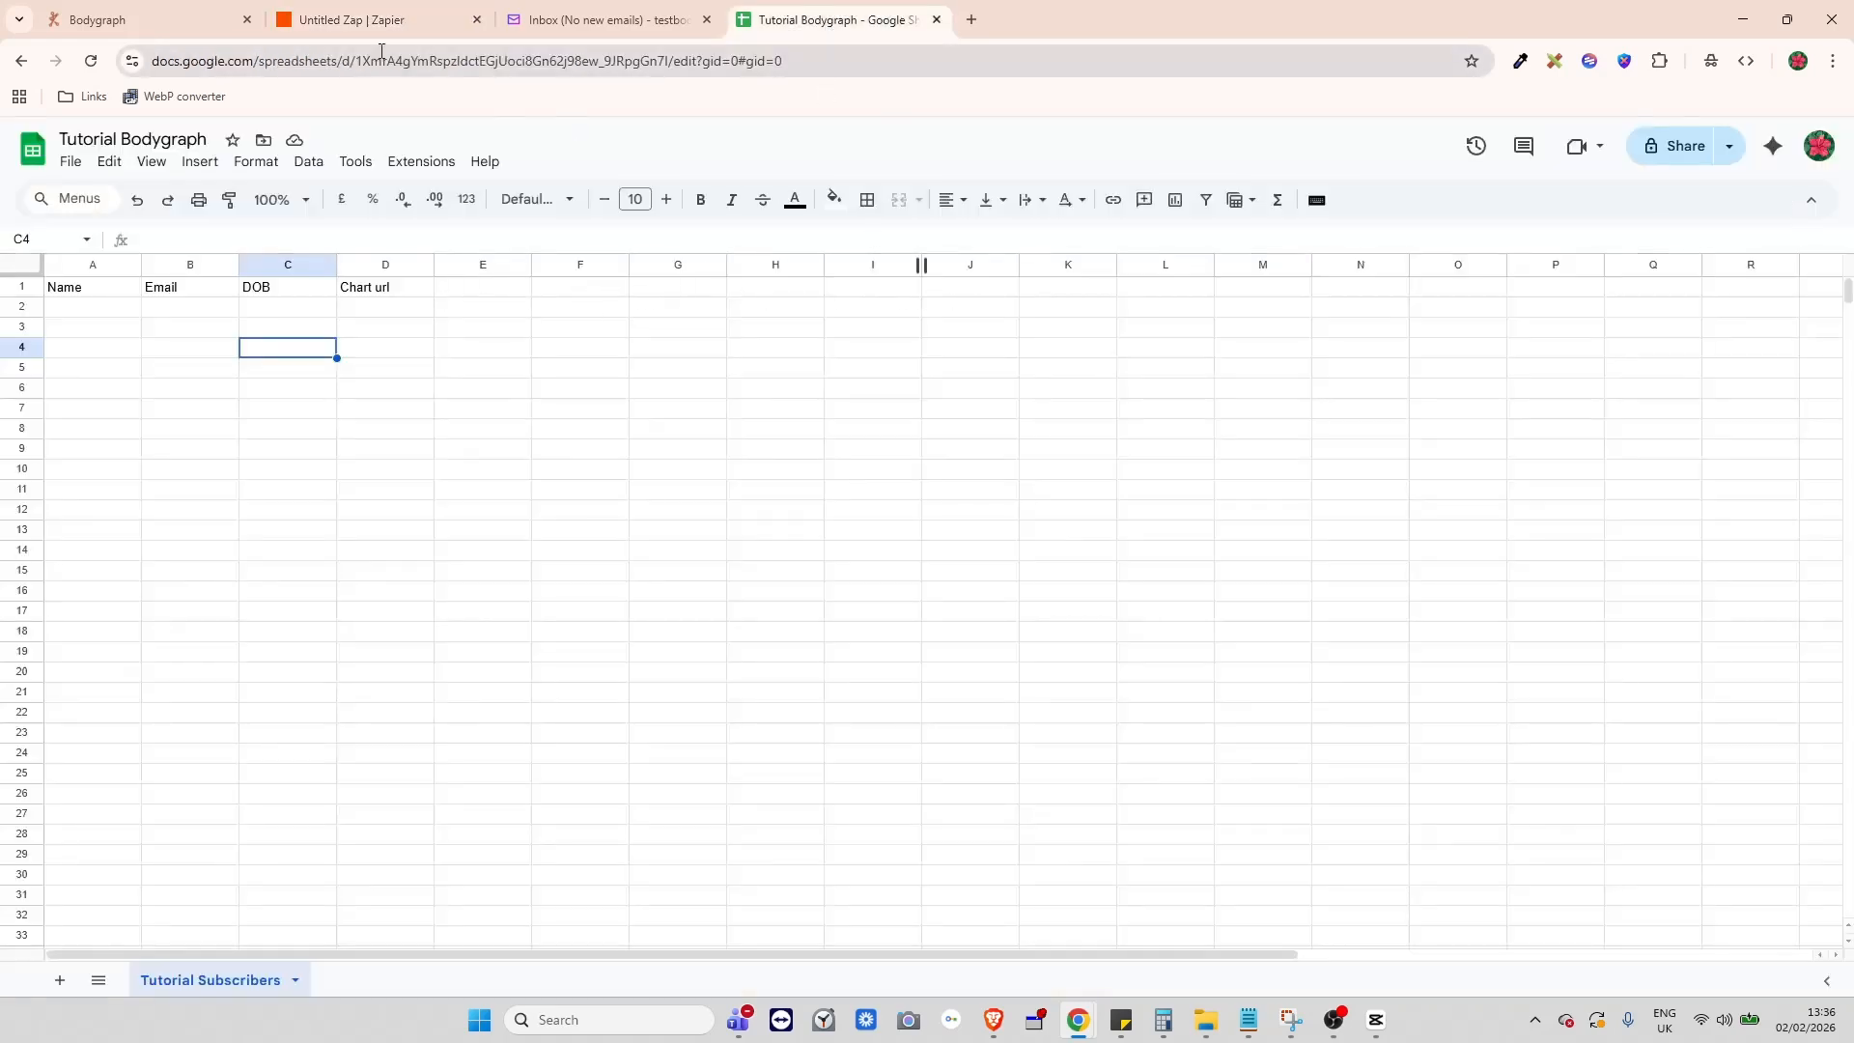
click(361, 21)
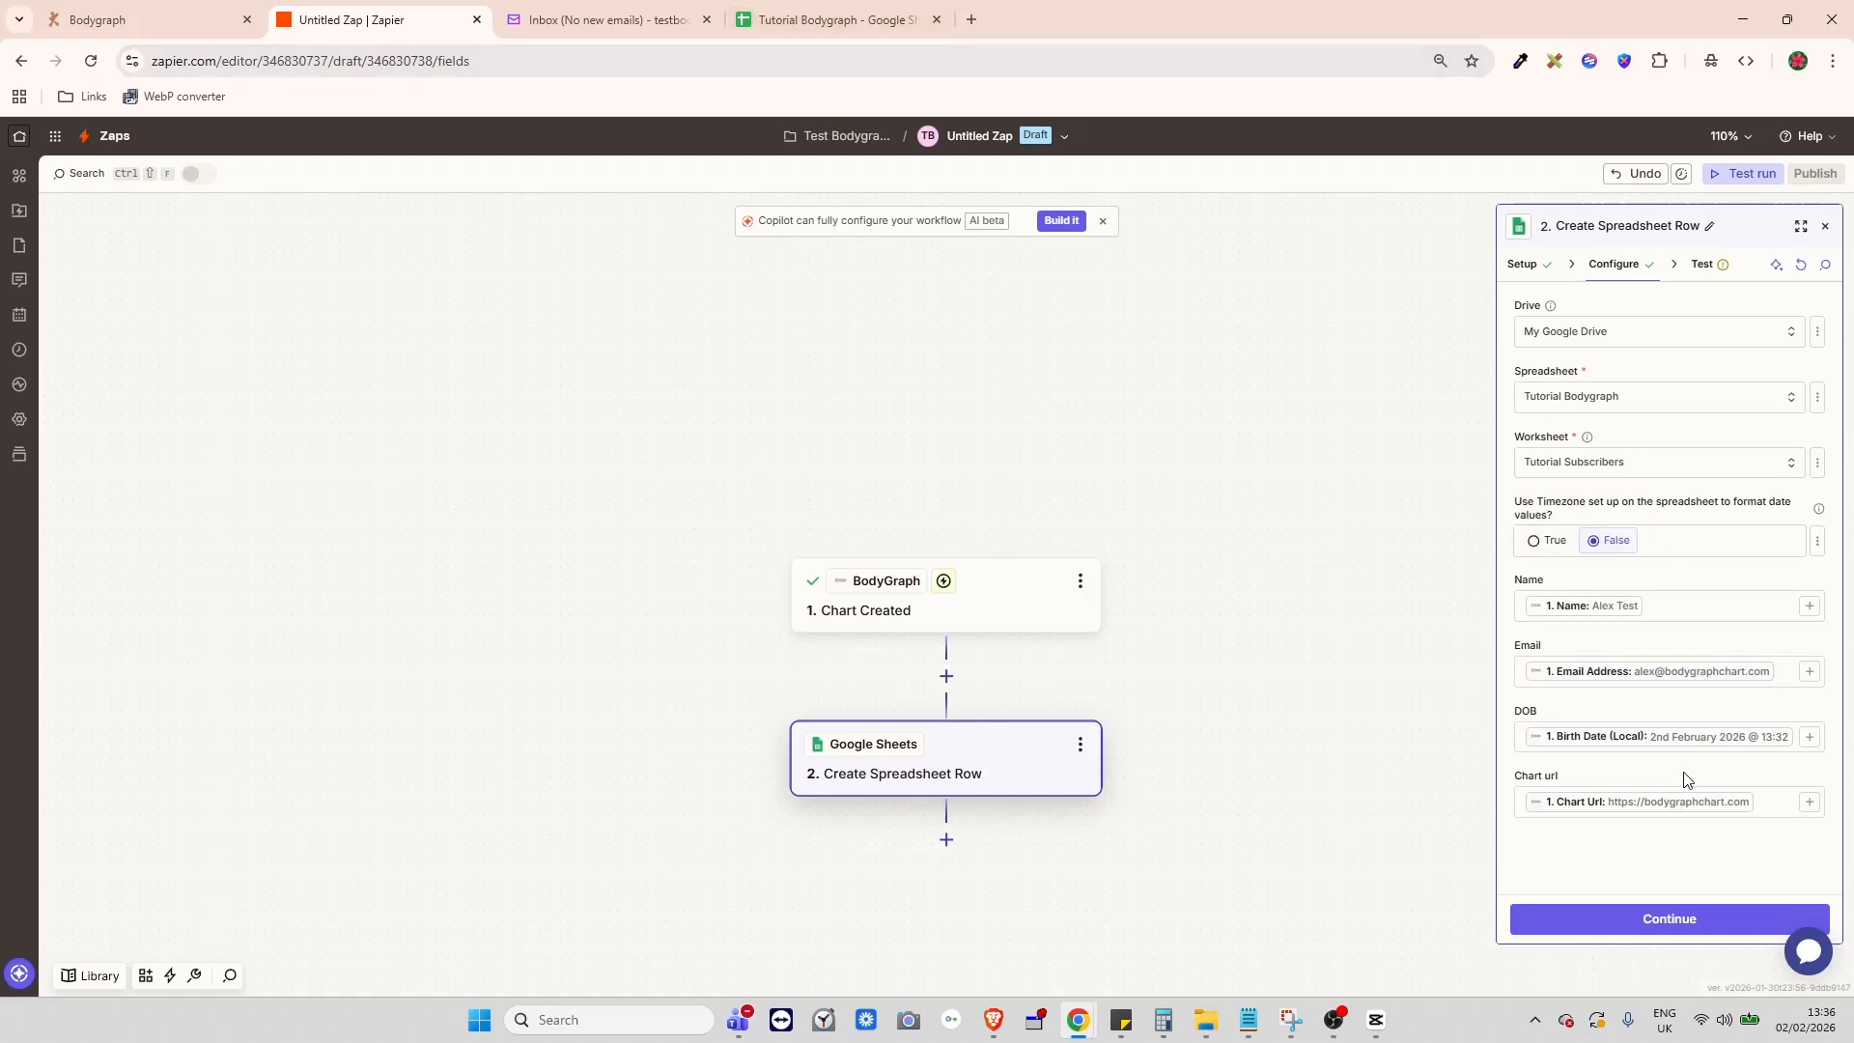
- Send a test row to Google Sheets, publish the Zap, and go to the Yahoo Mail tab
click(1670, 927)
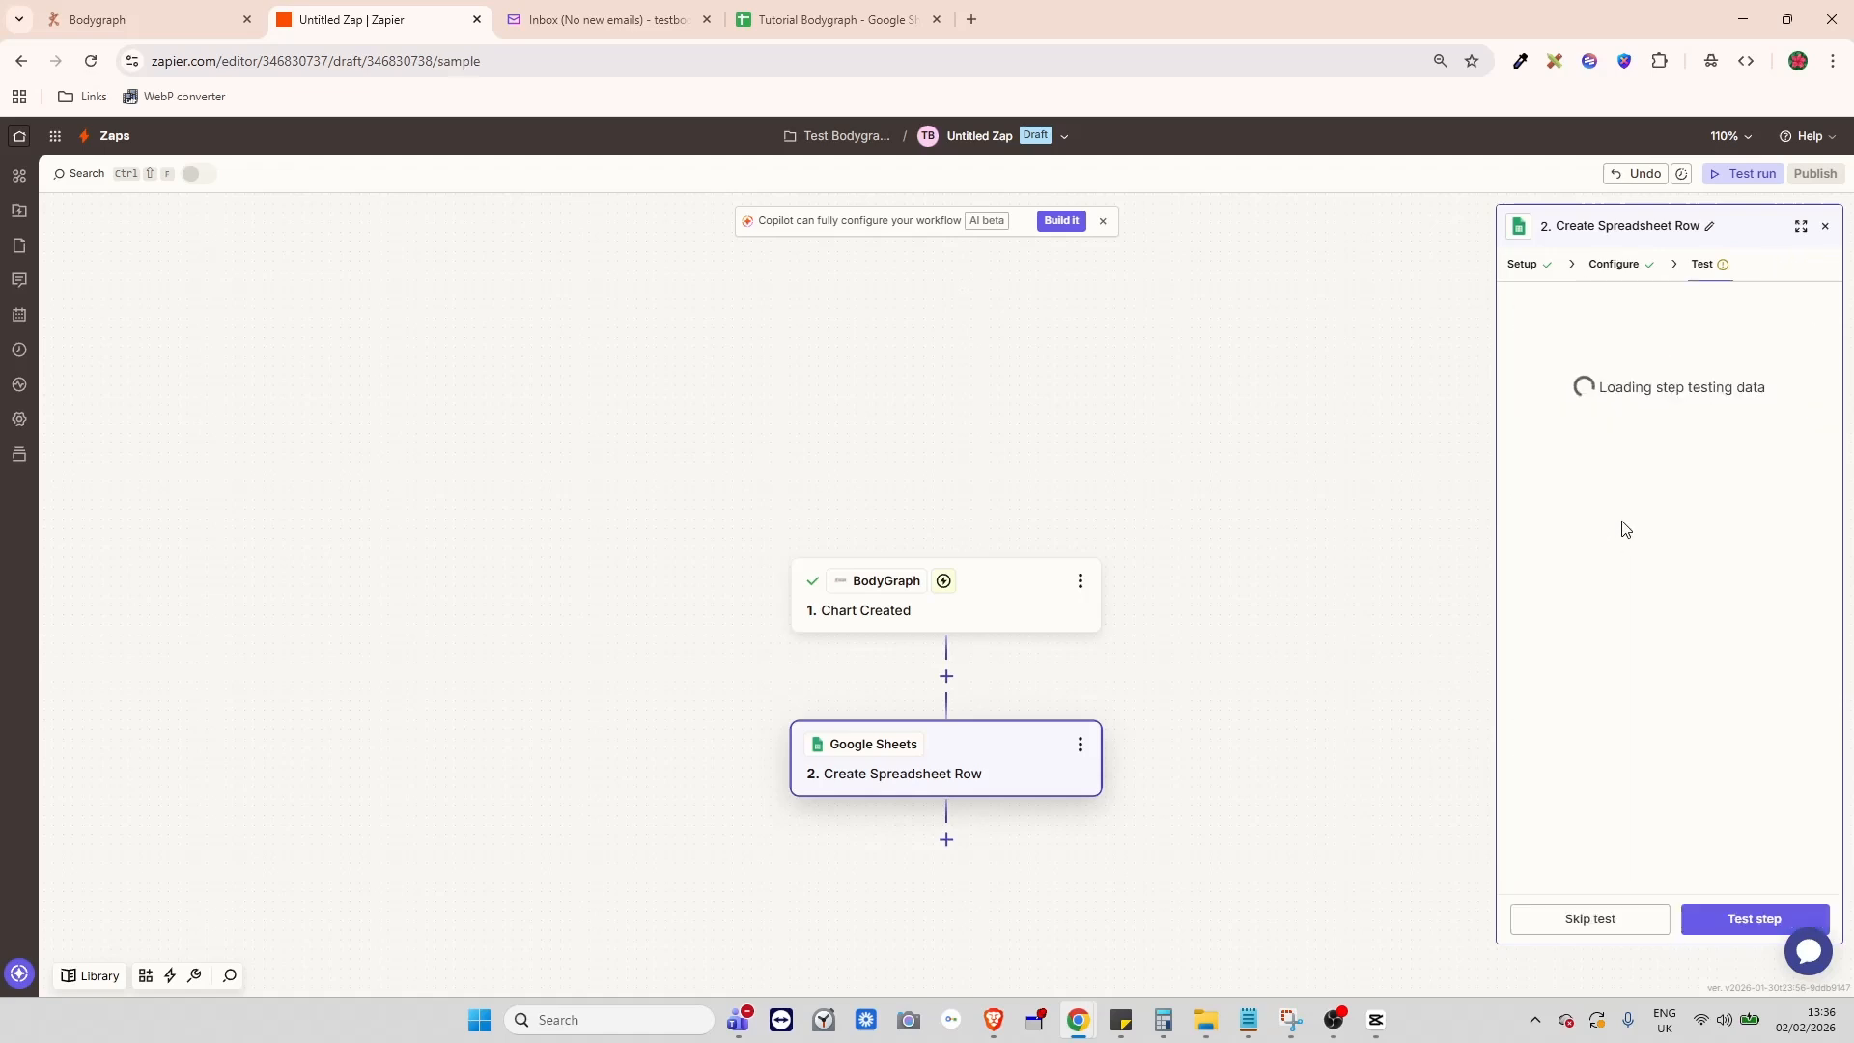
click(1729, 922)
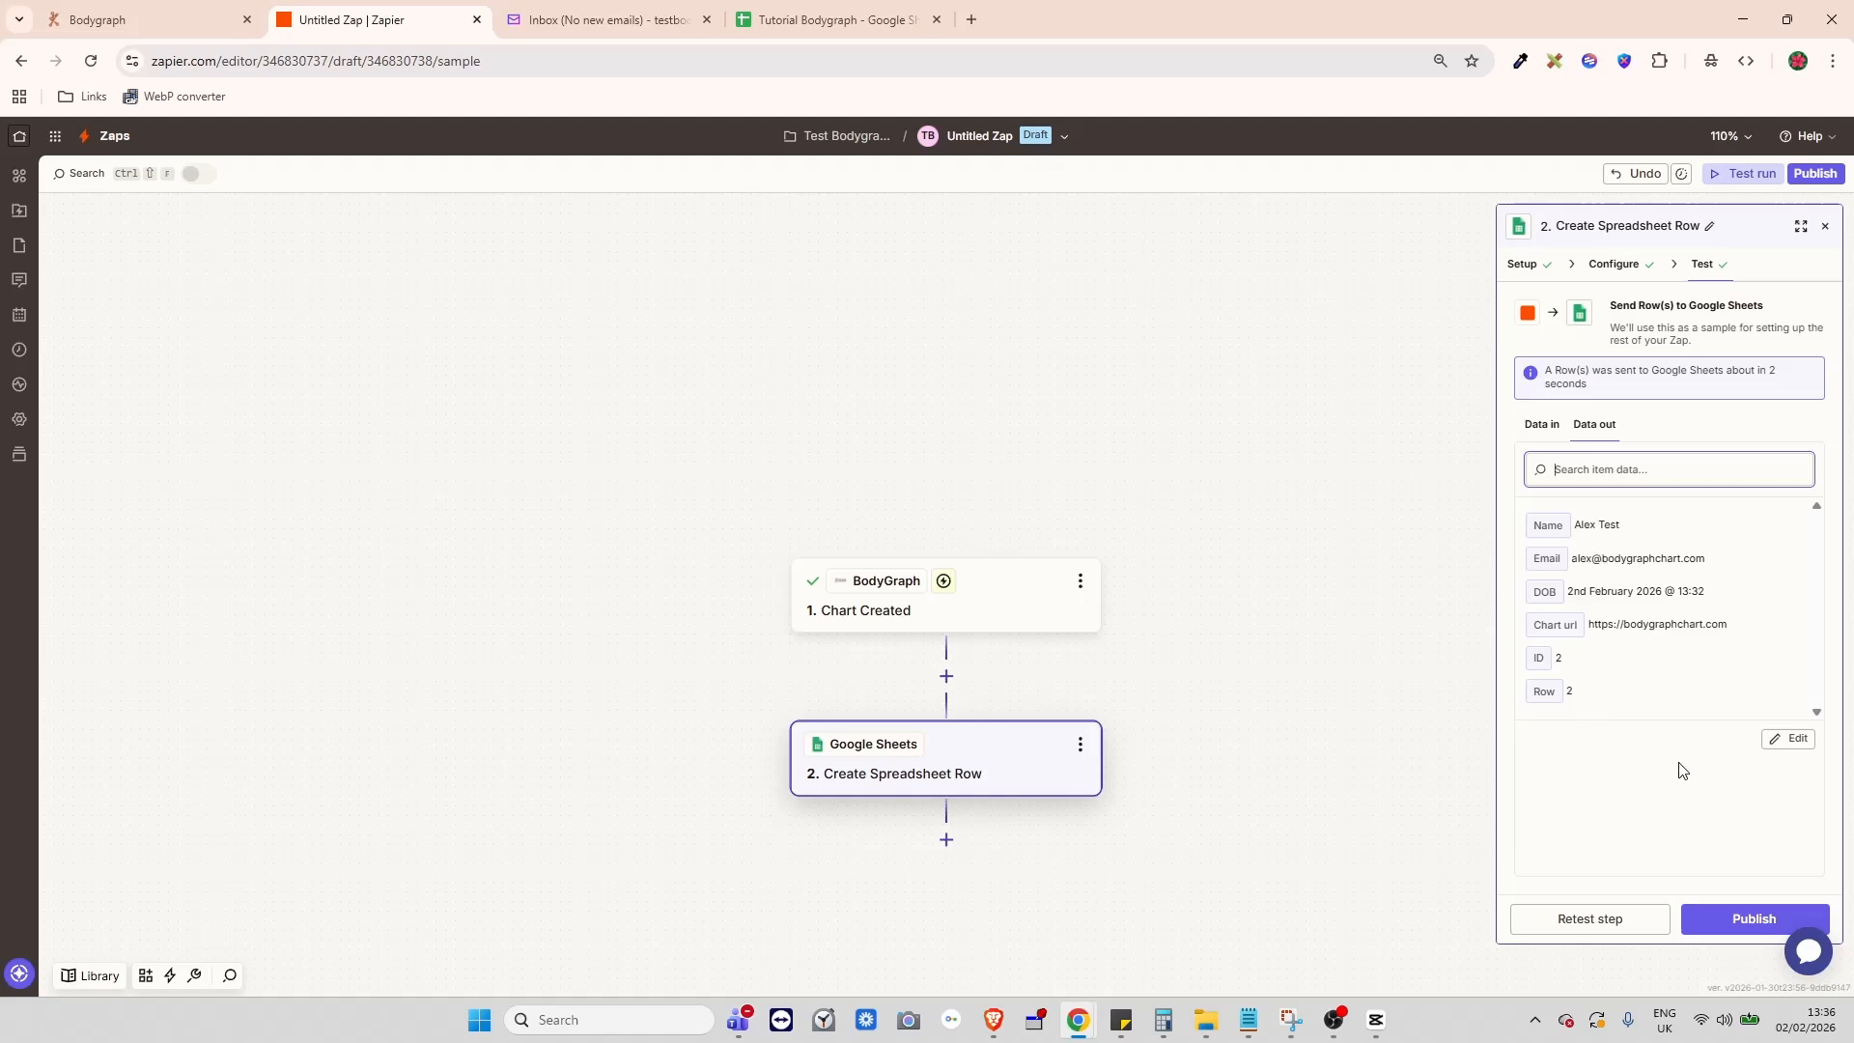
click(1746, 929)
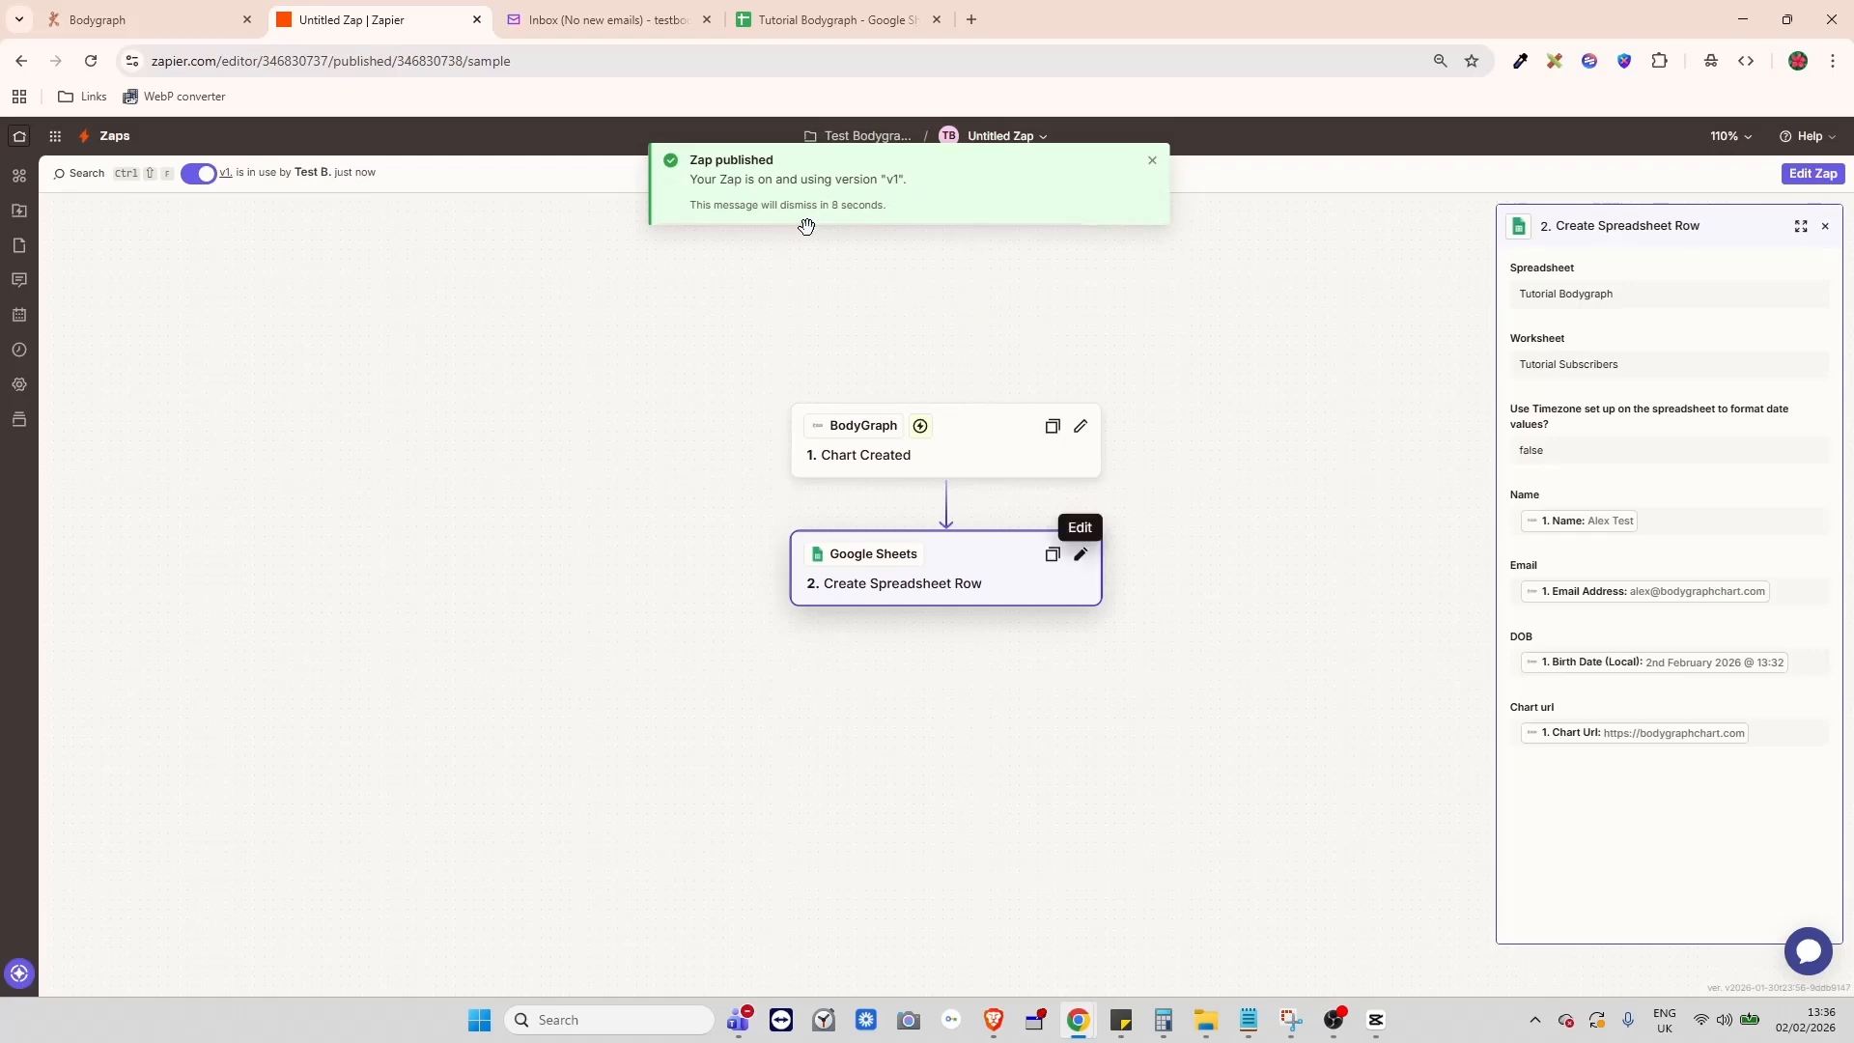
click(573, 24)
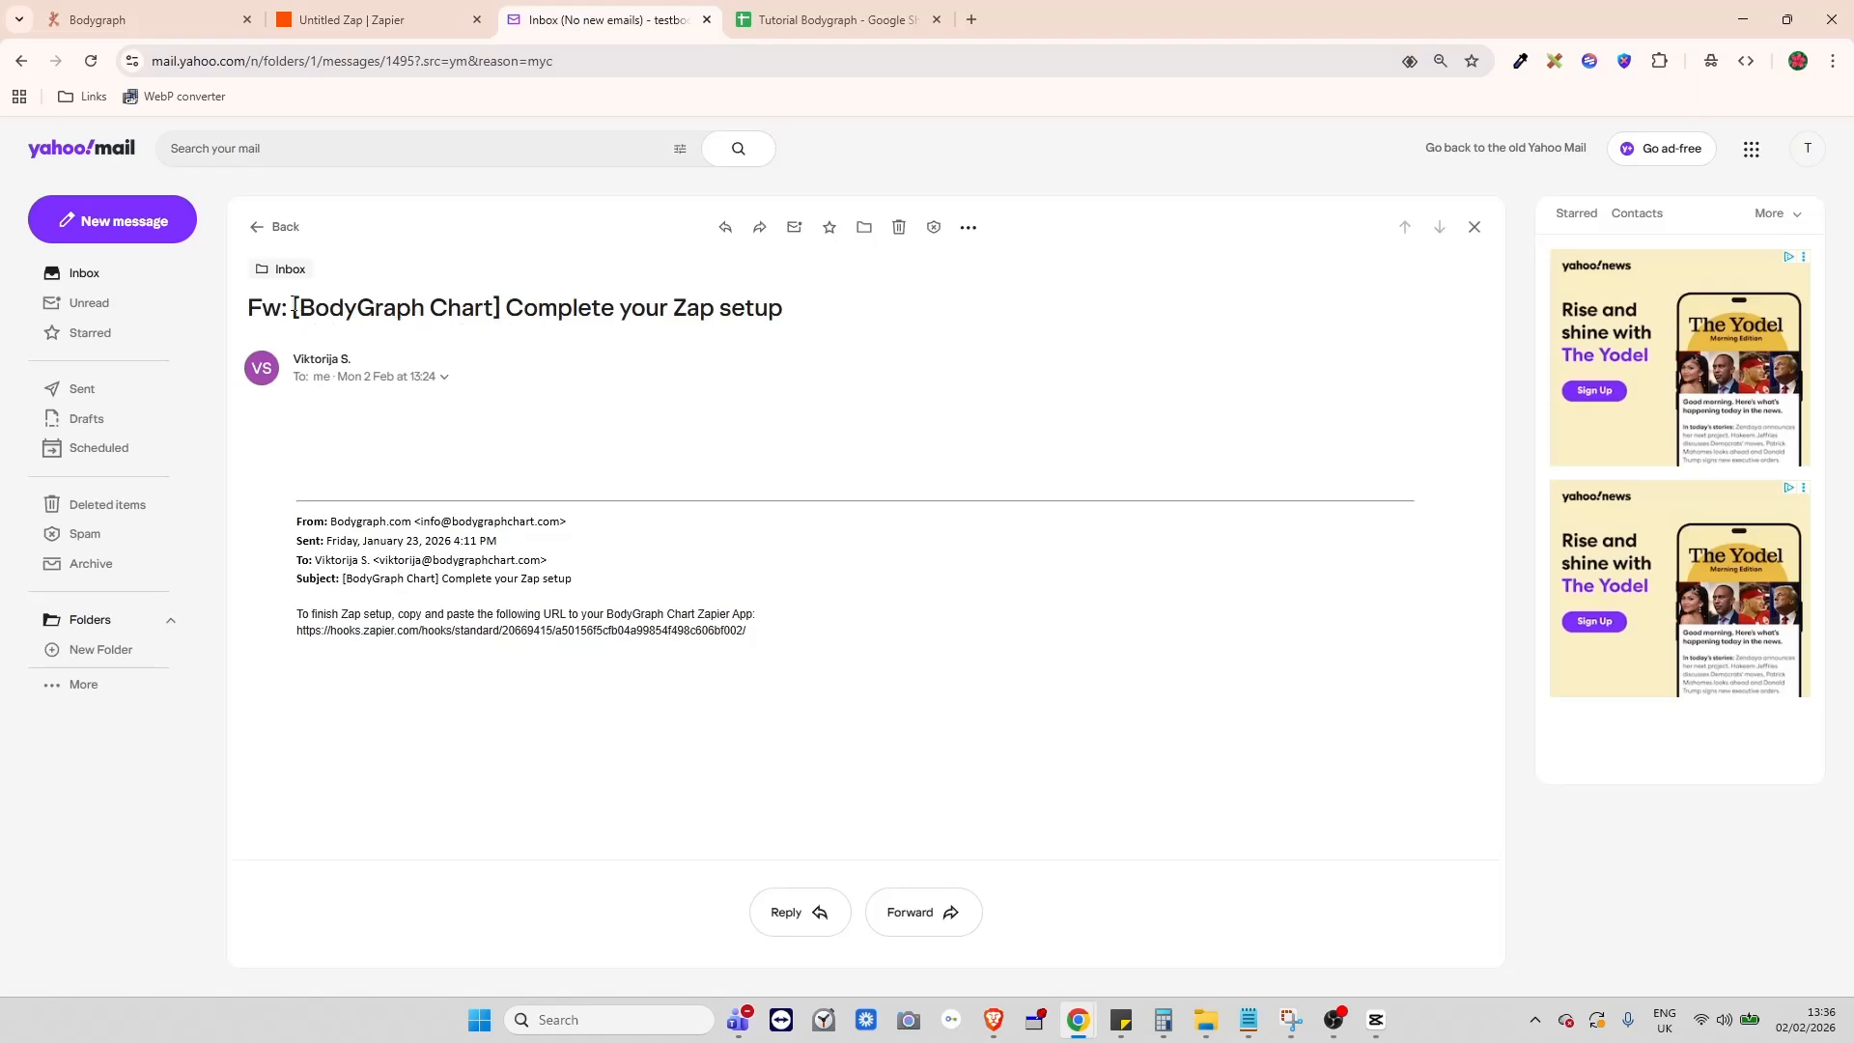
- Highlight part of the Complete your Zap setup email's subject
drag(295, 306, 803, 318)
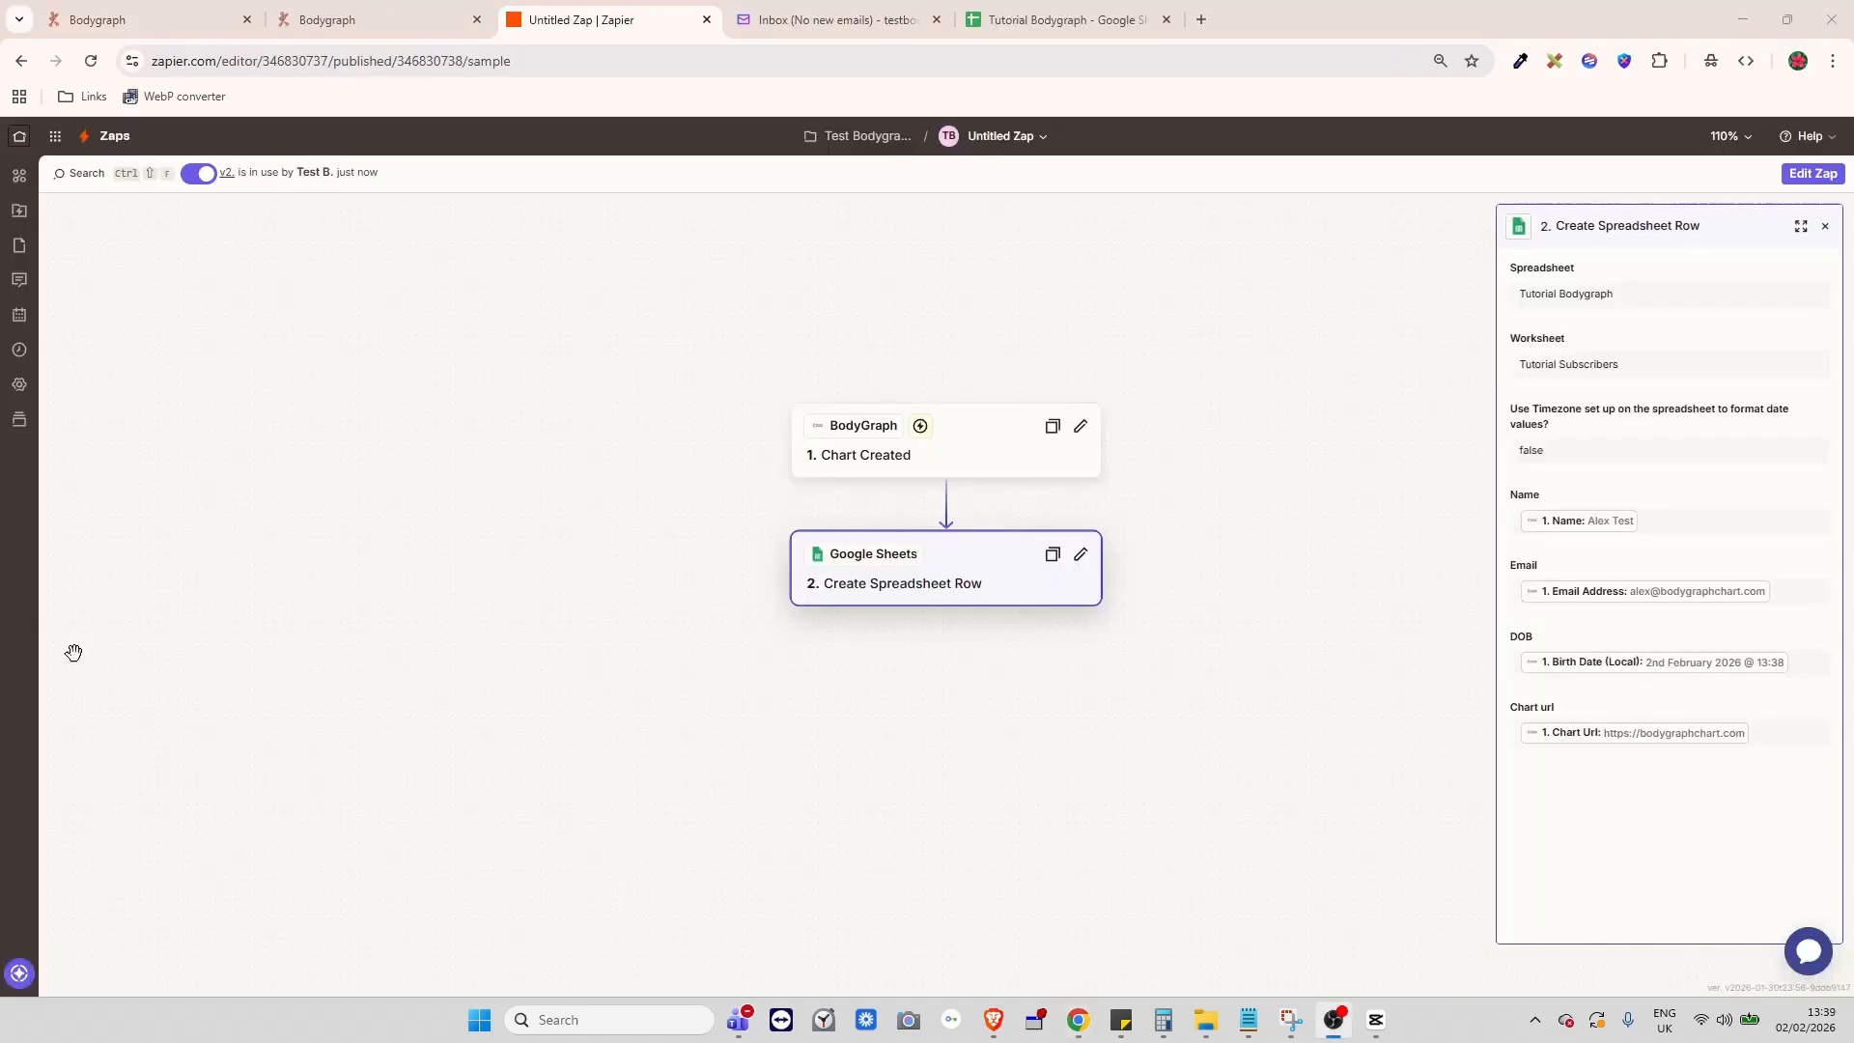
- Replace the Google Sheets app's Webhook URL with the Zapier hooks URL and save it
click(130, 15)
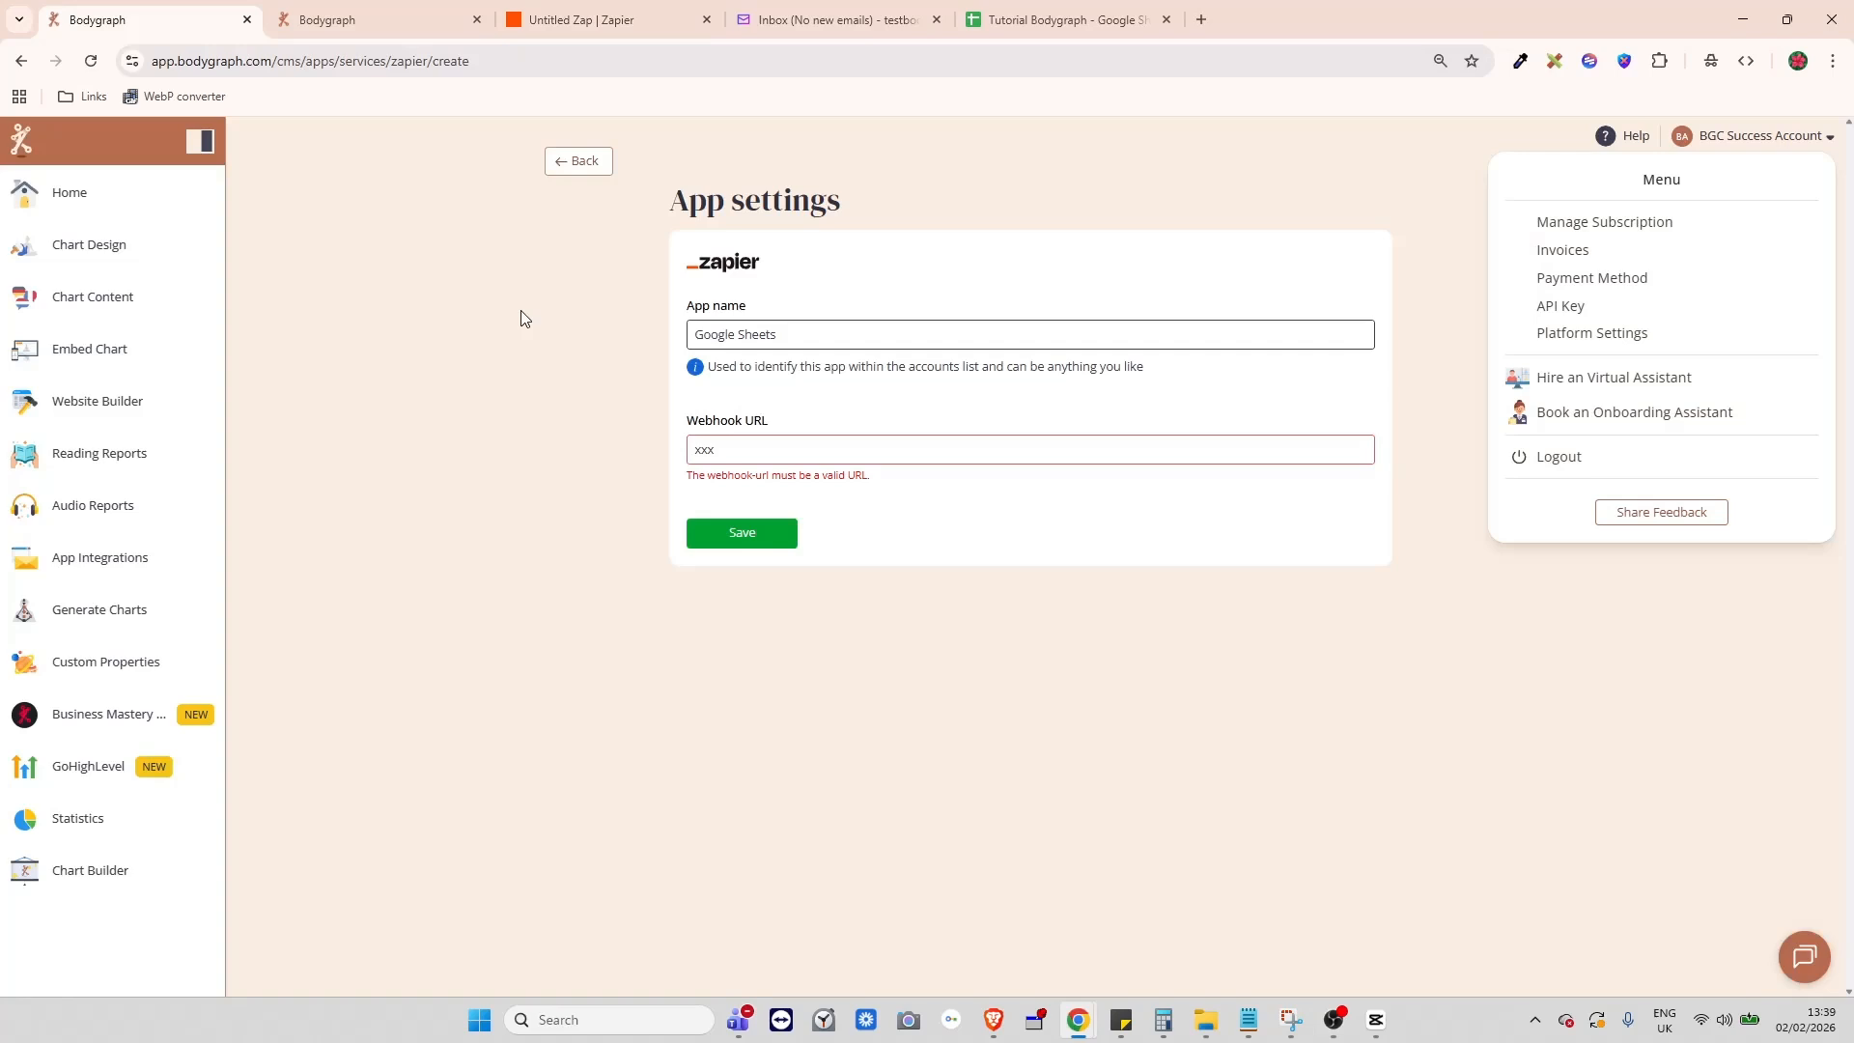
click(776, 455)
key(ctrl+a)
click(757, 532)
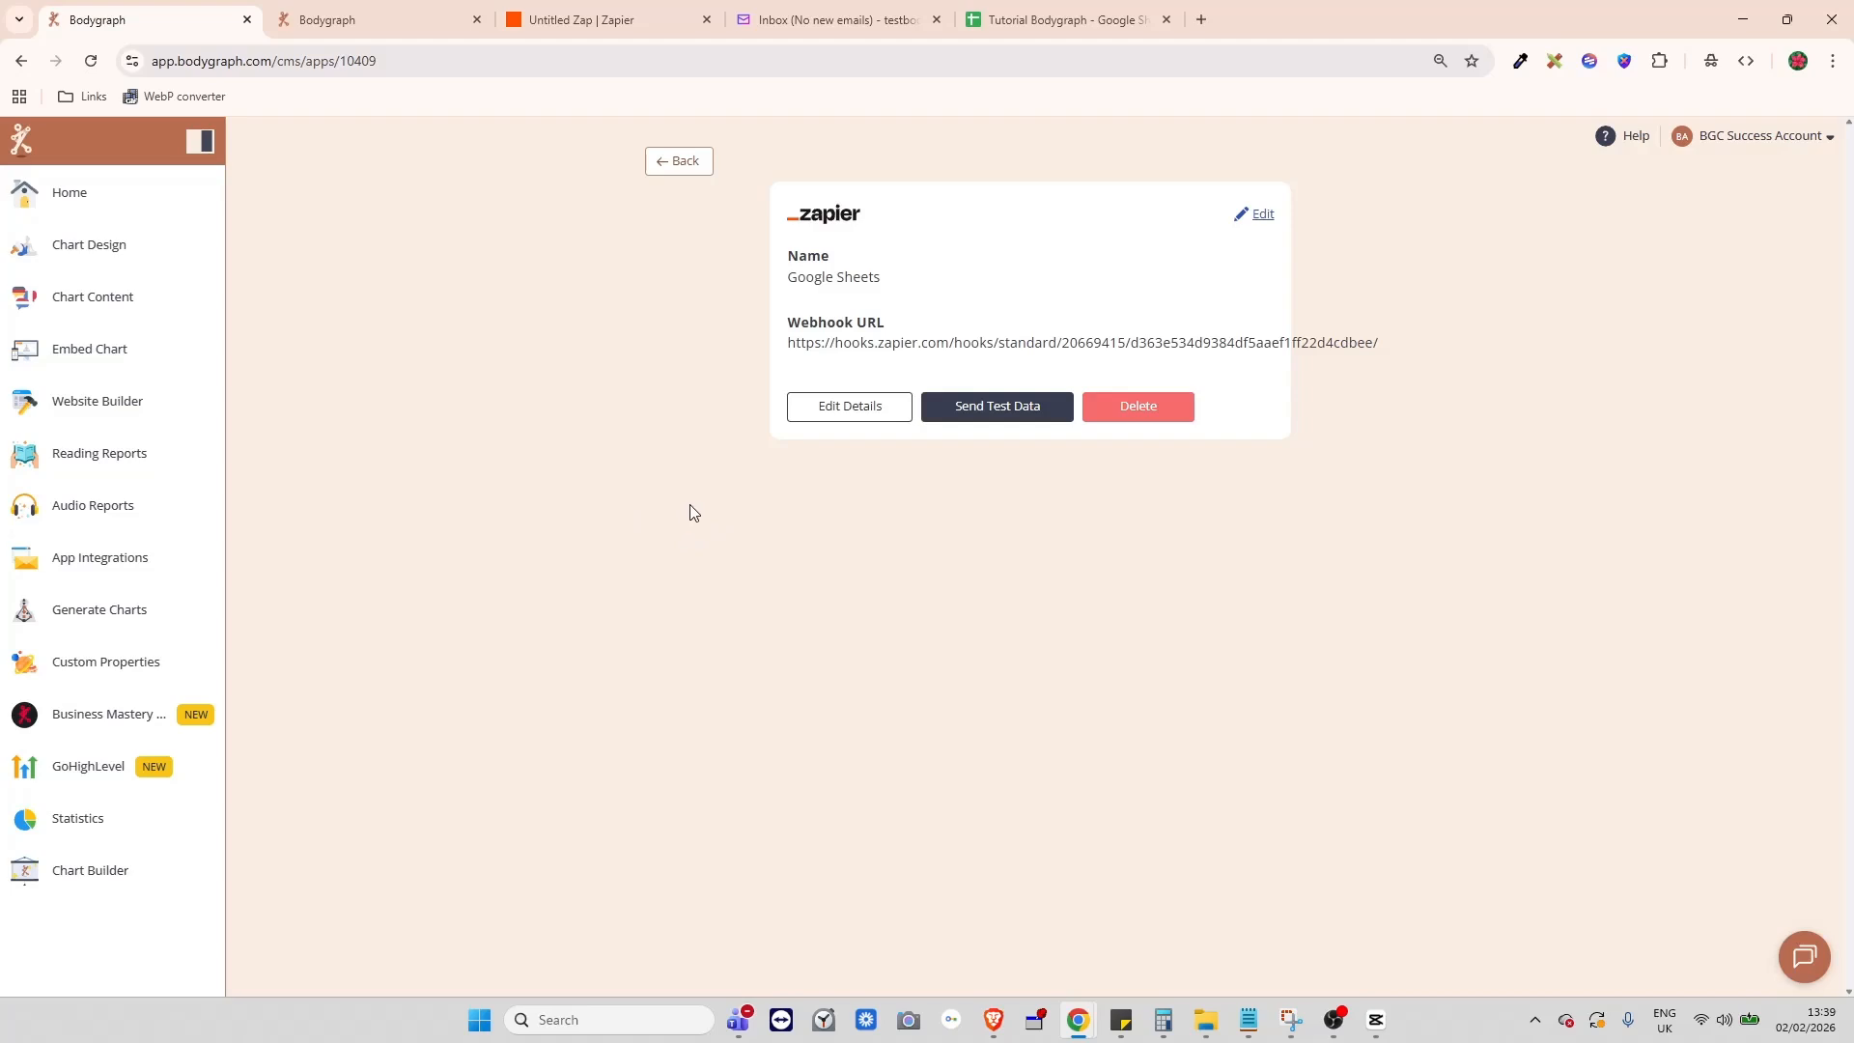
click(118, 566)
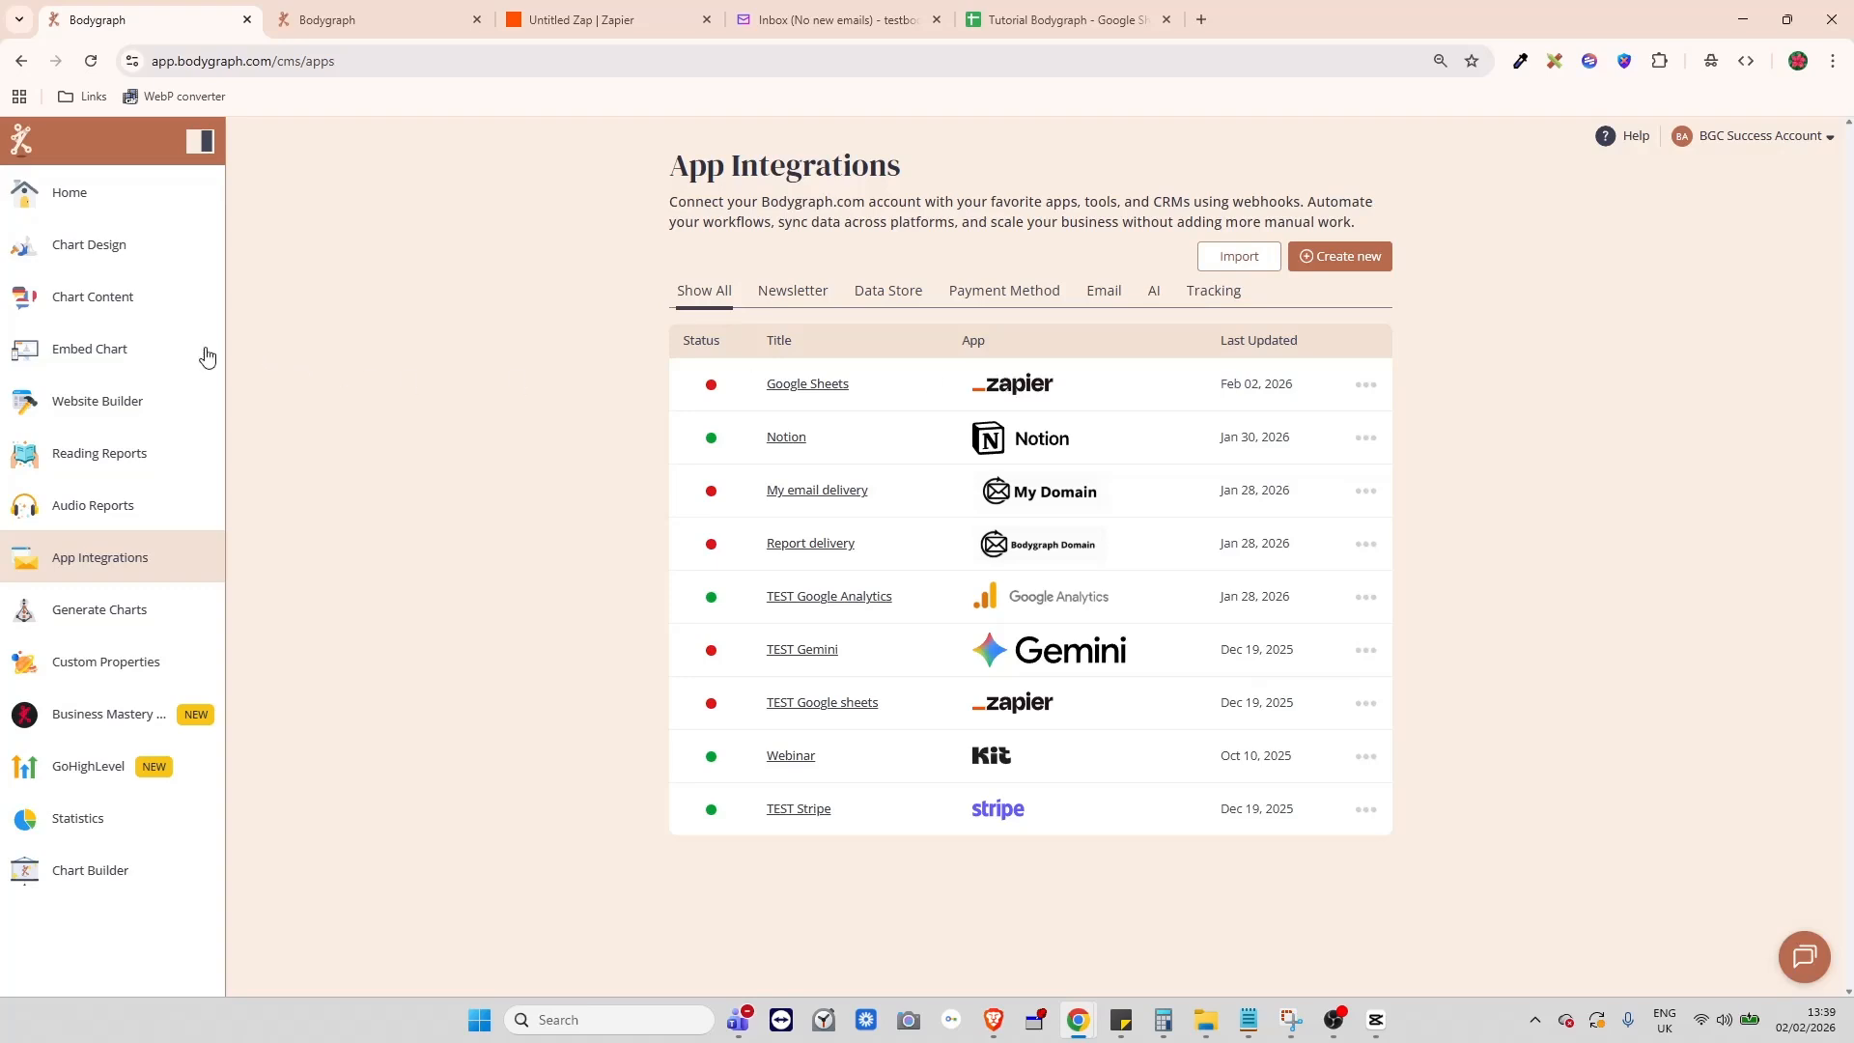
- Enable Google Sheets in the WEBSITE BUILDER embed chart's Apps list
click(102, 351)
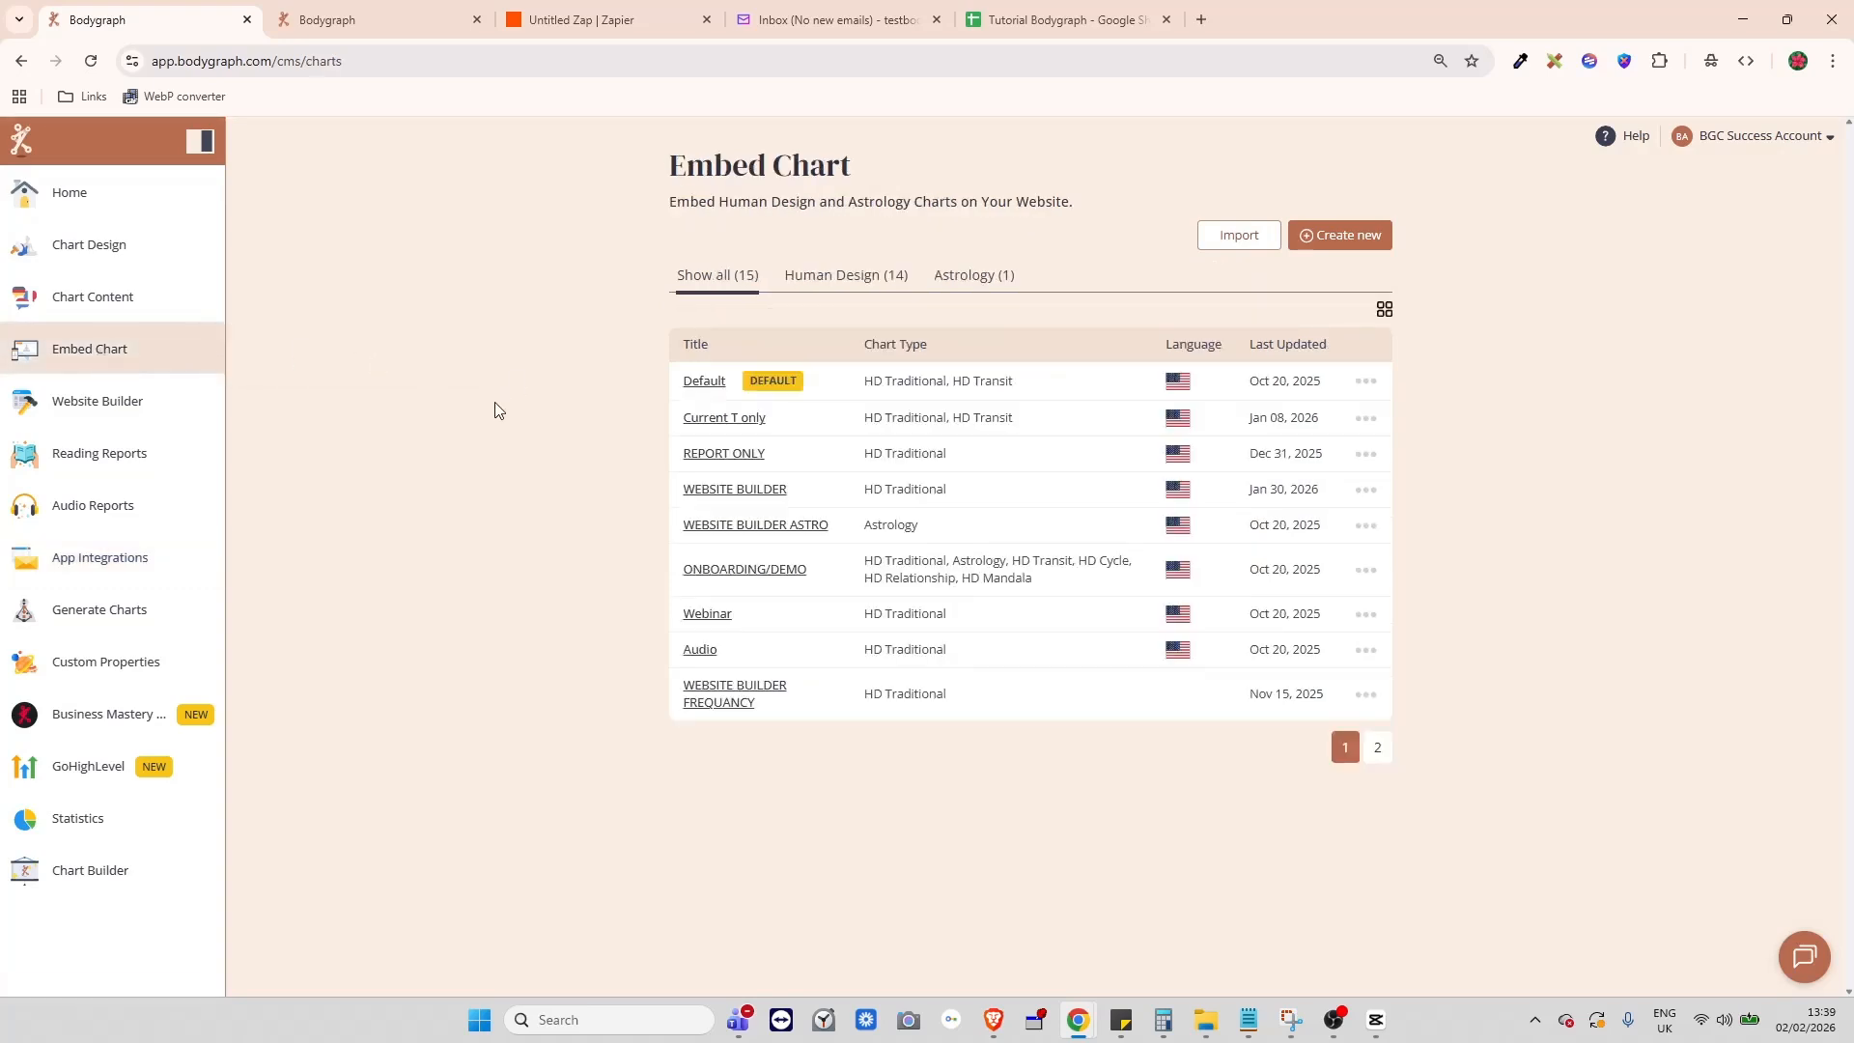
click(752, 489)
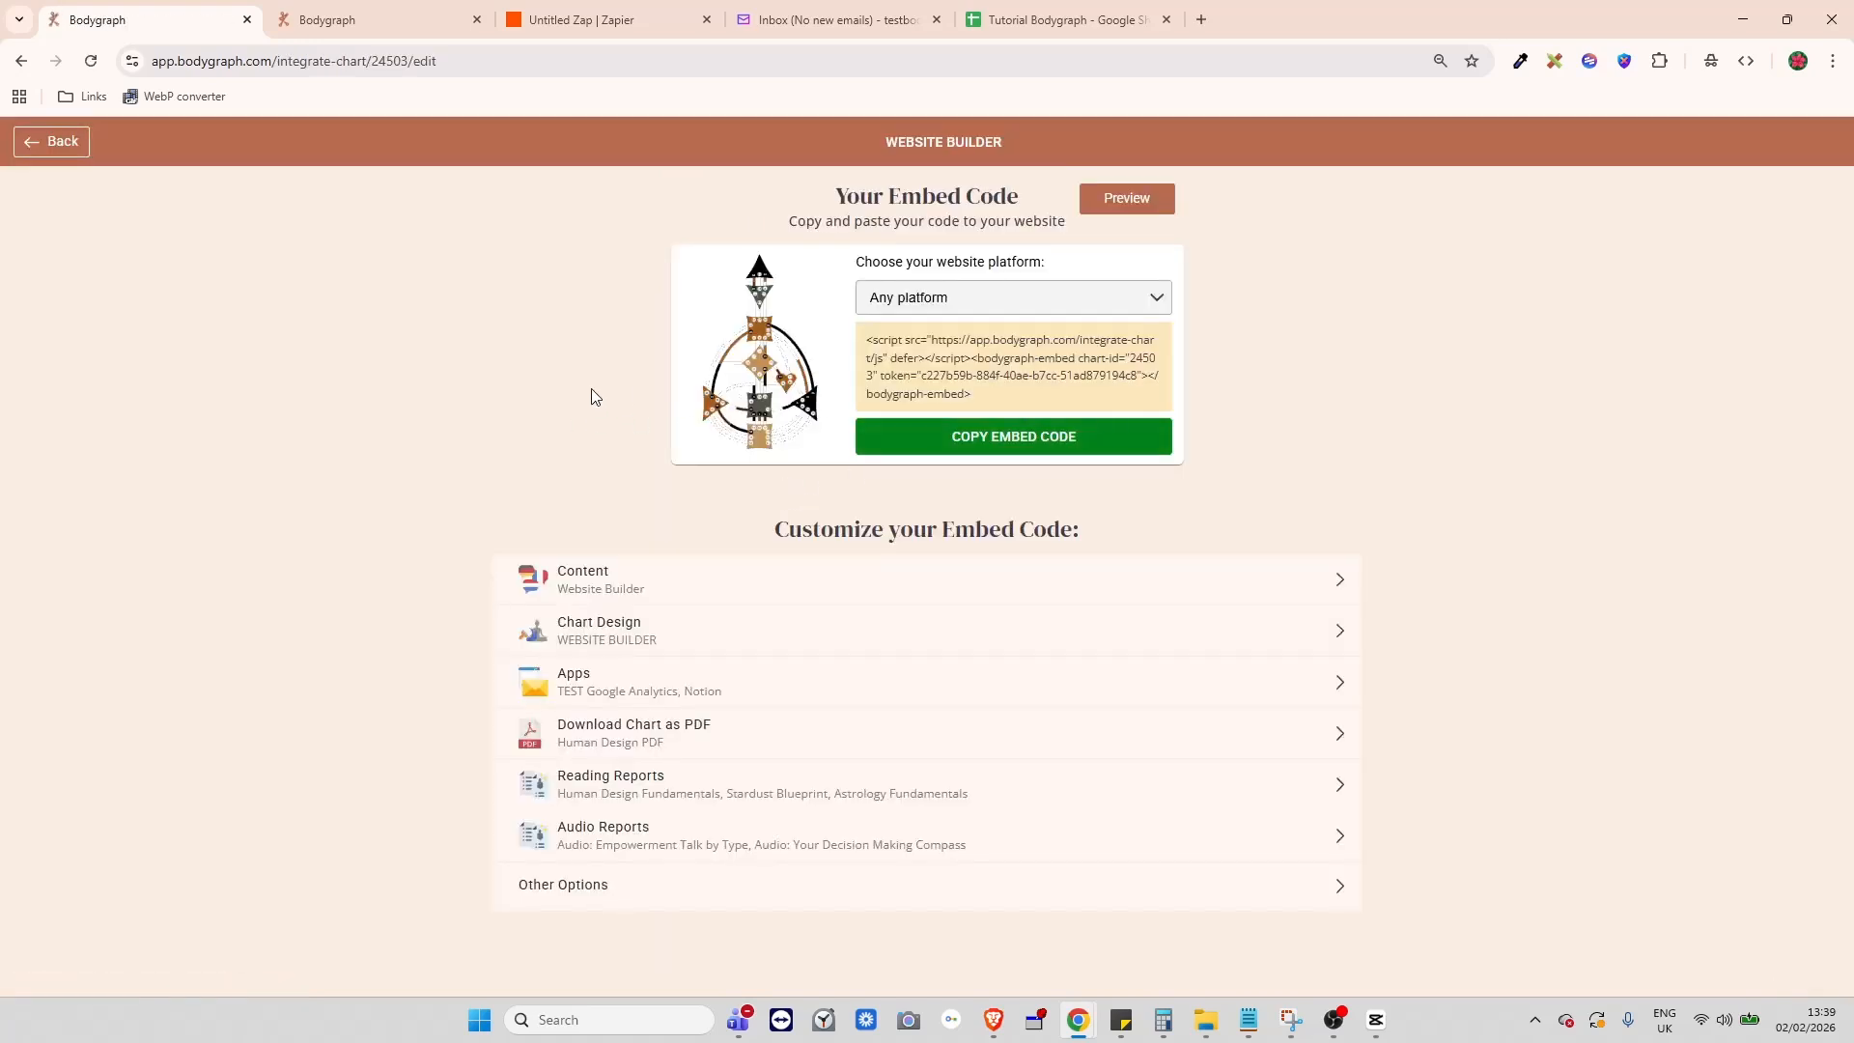
click(584, 679)
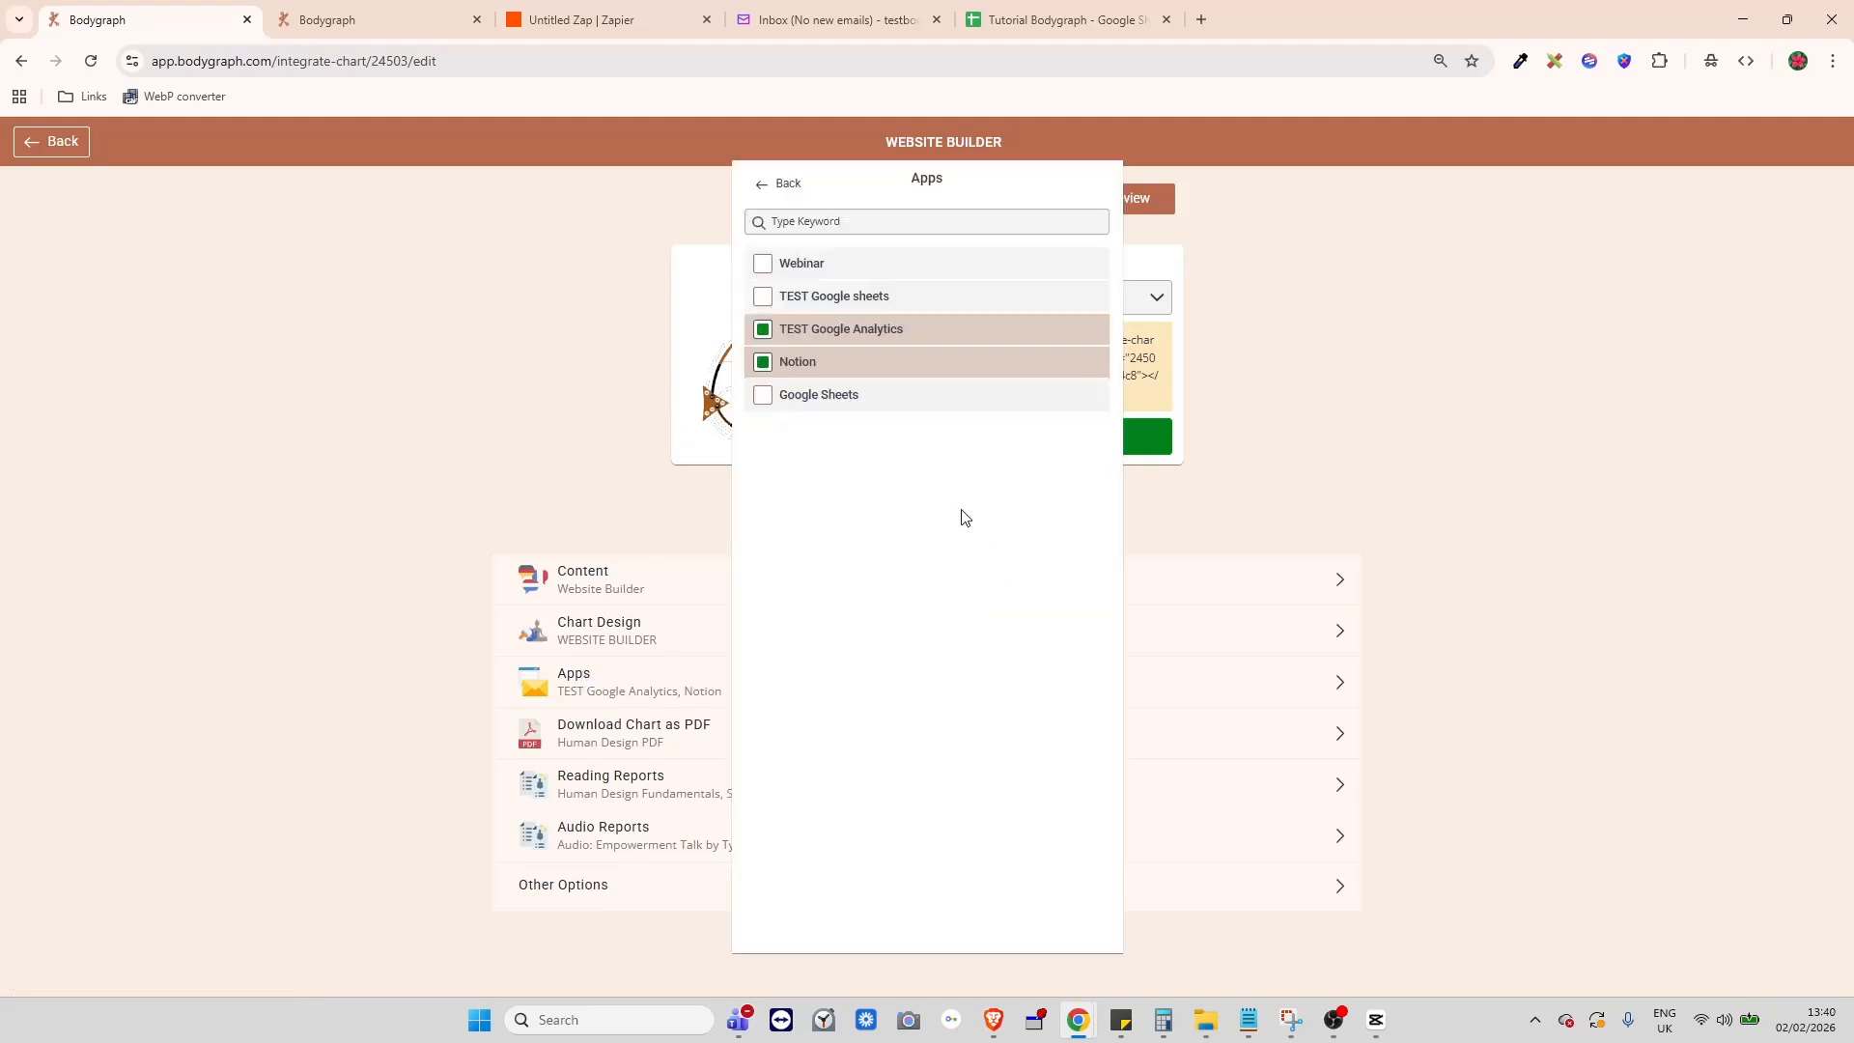
click(790, 406)
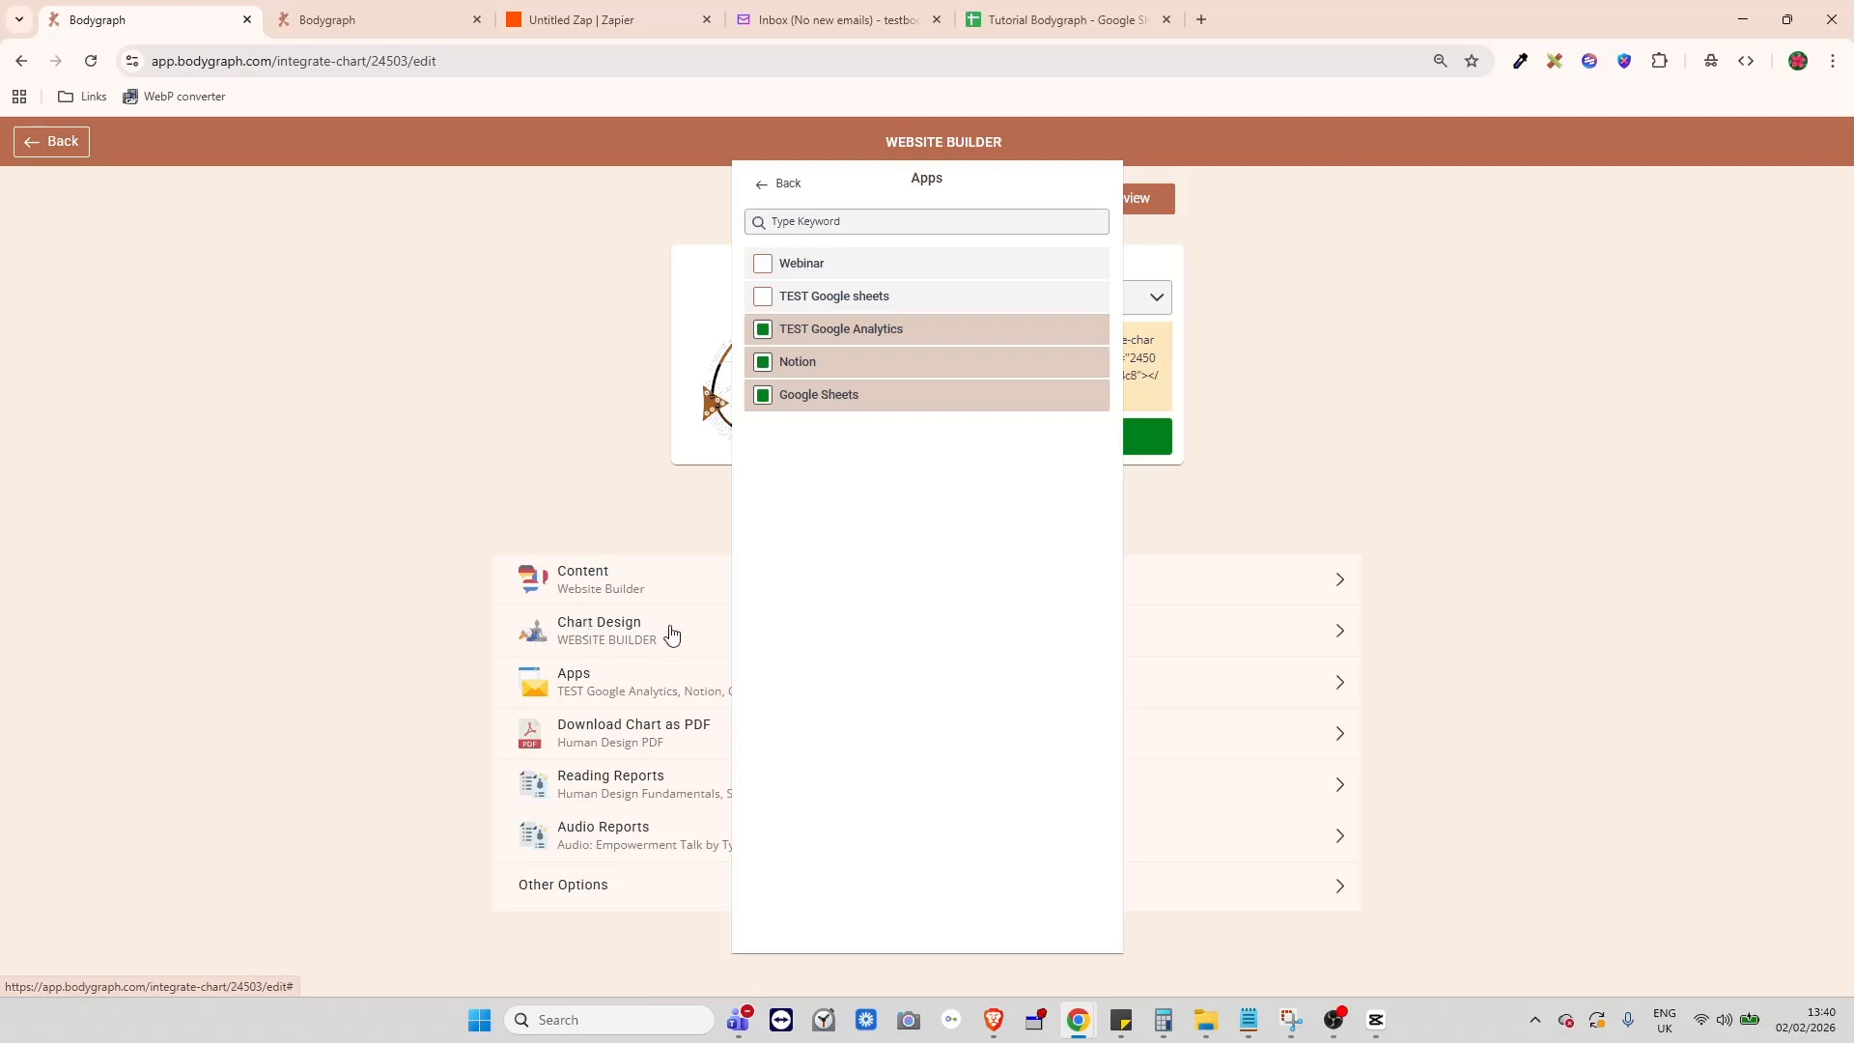
click(56, 142)
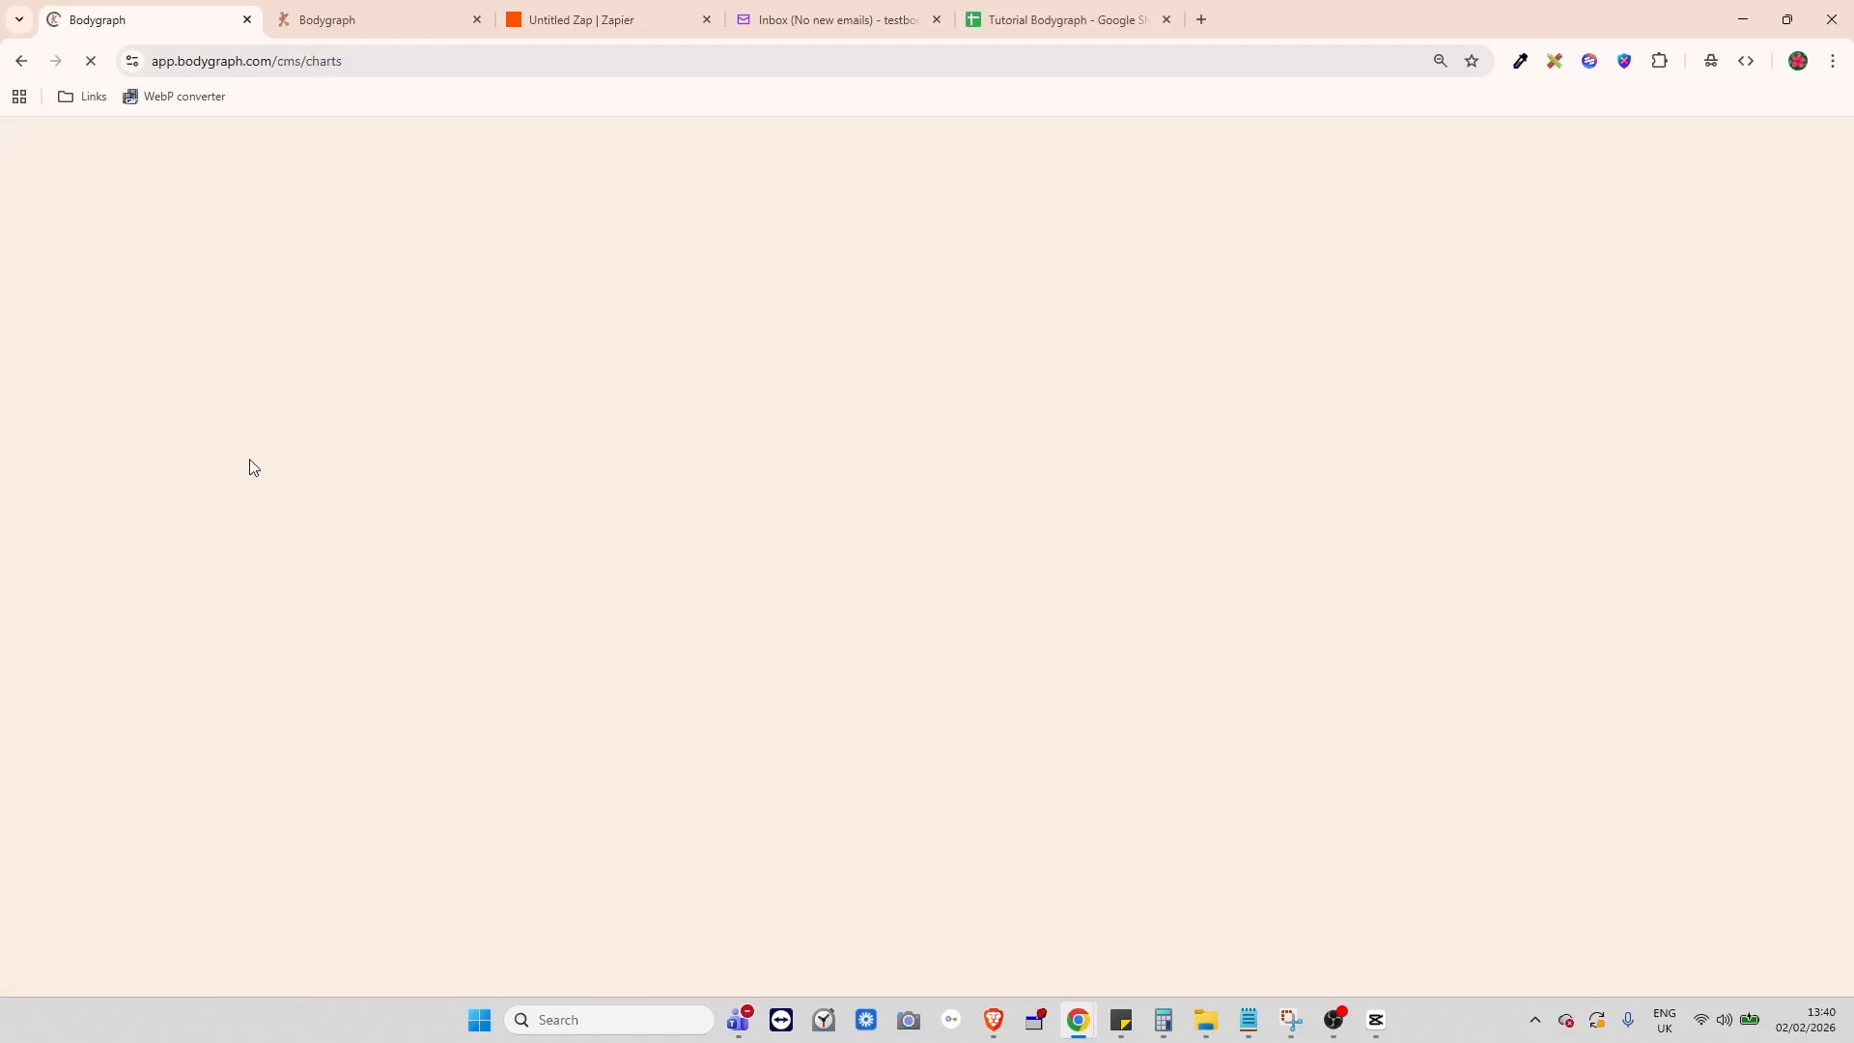
click(120, 249)
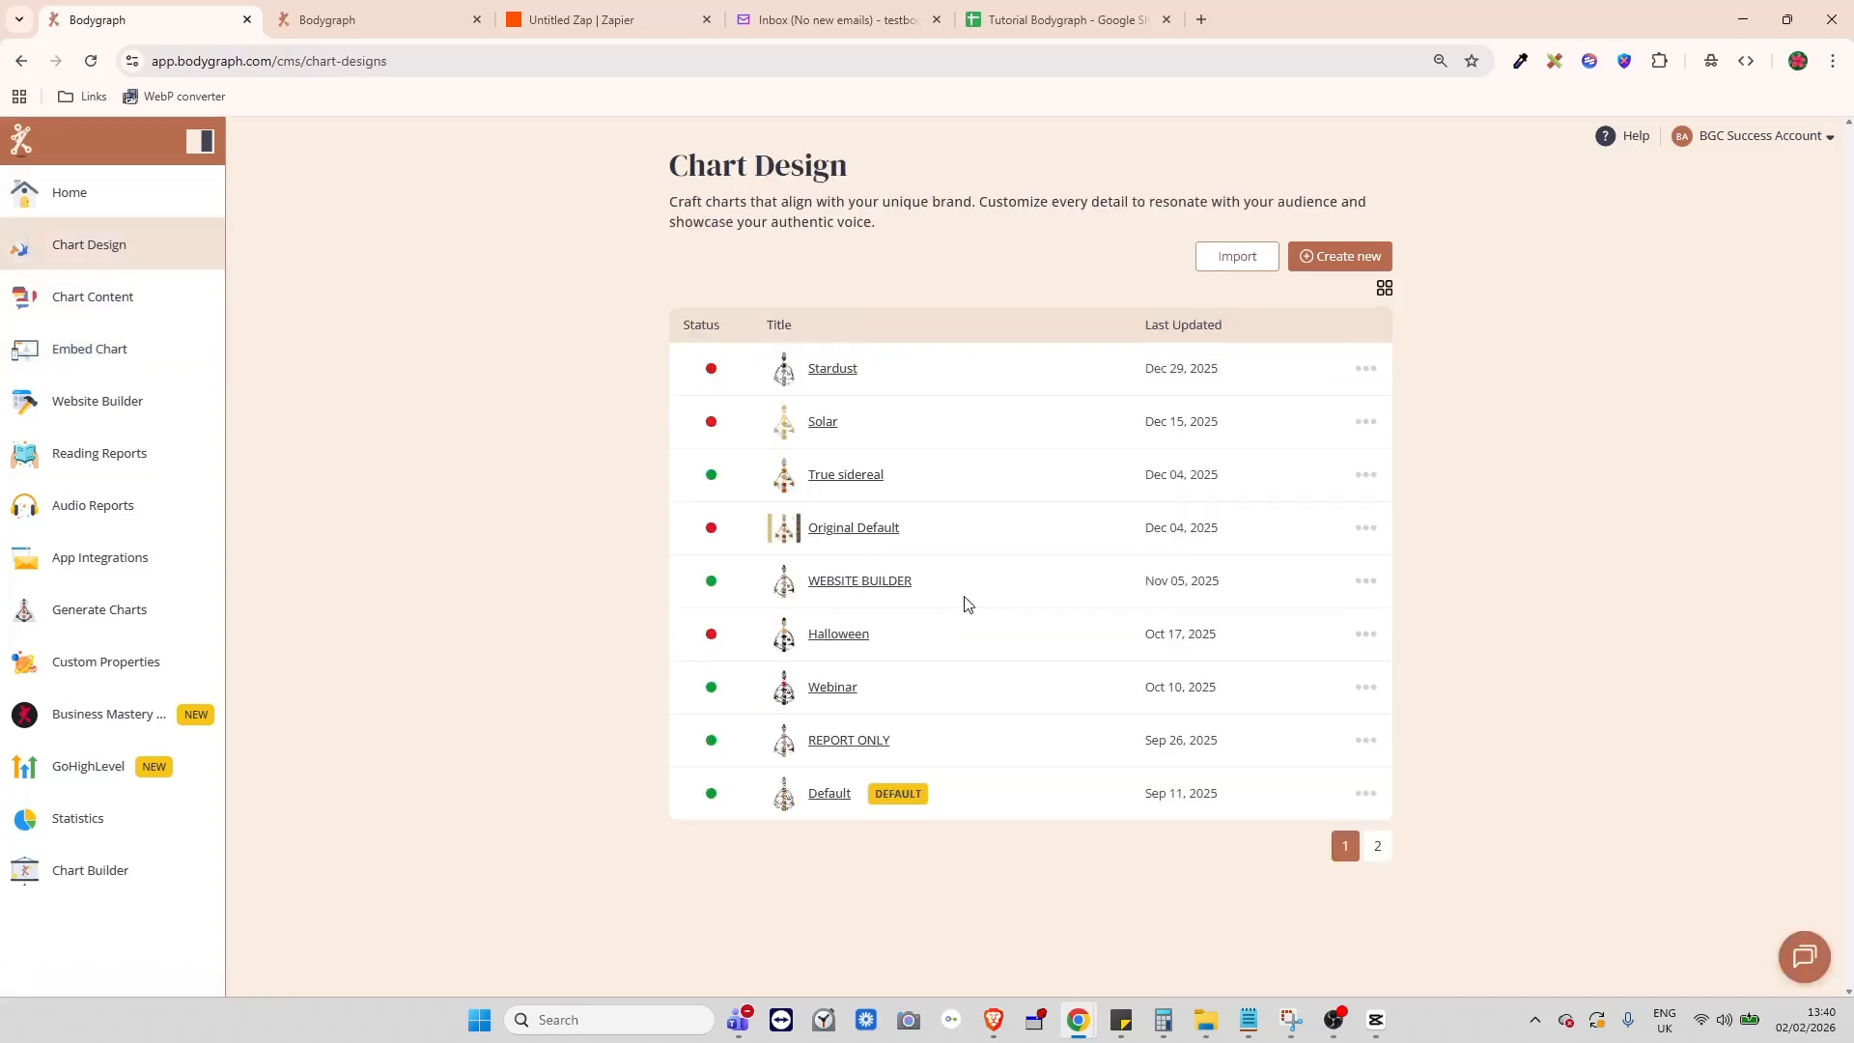
click(862, 585)
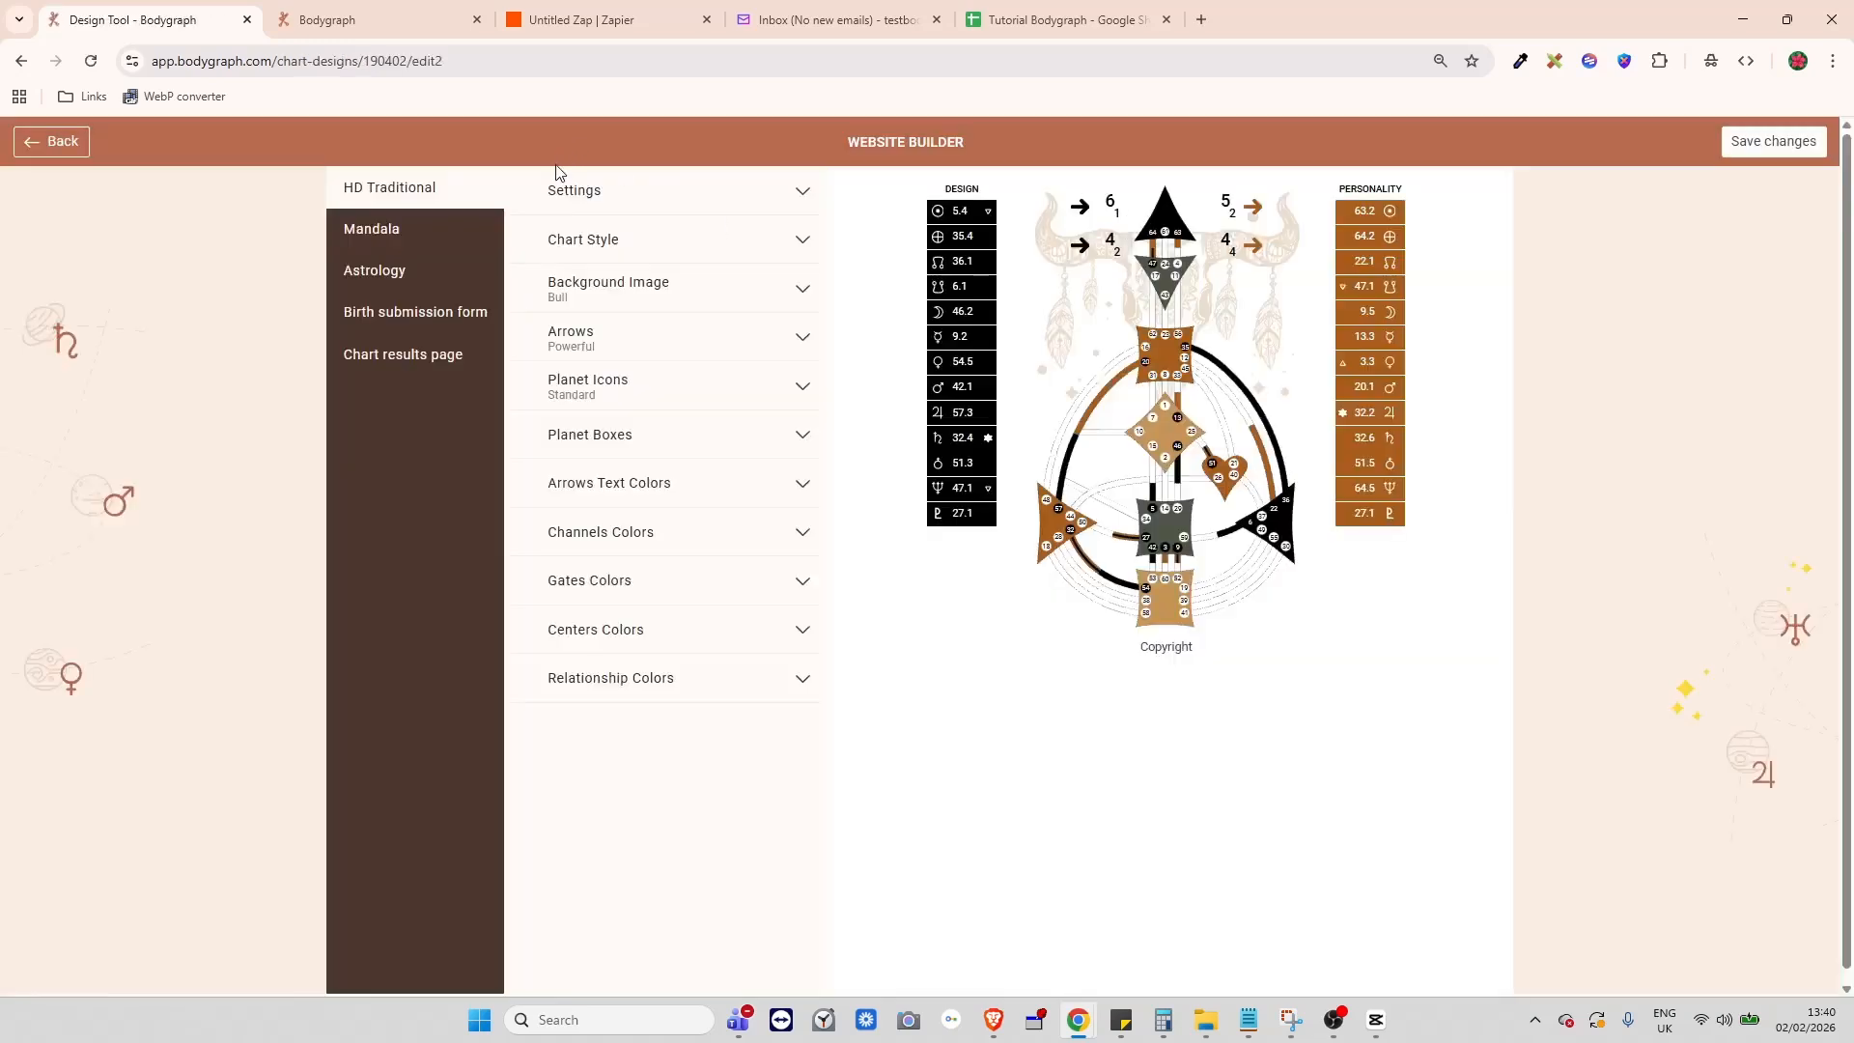
click(417, 310)
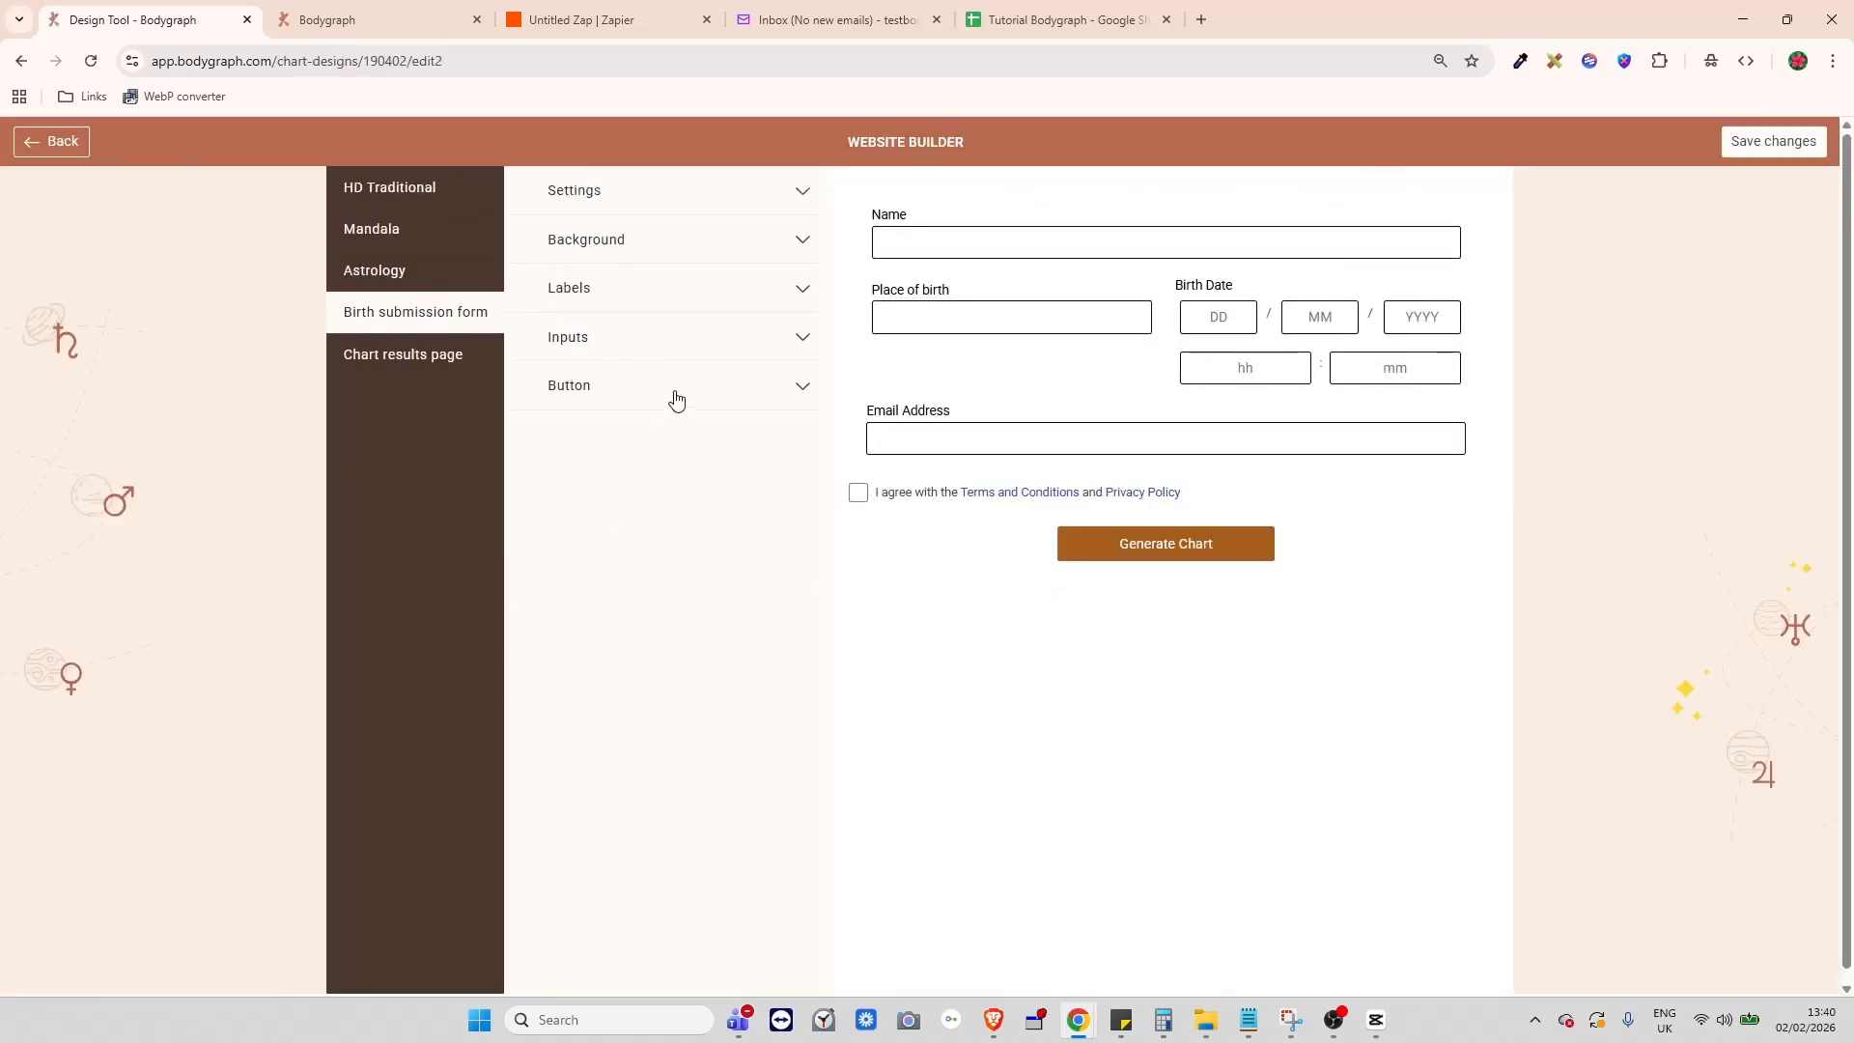
click(623, 190)
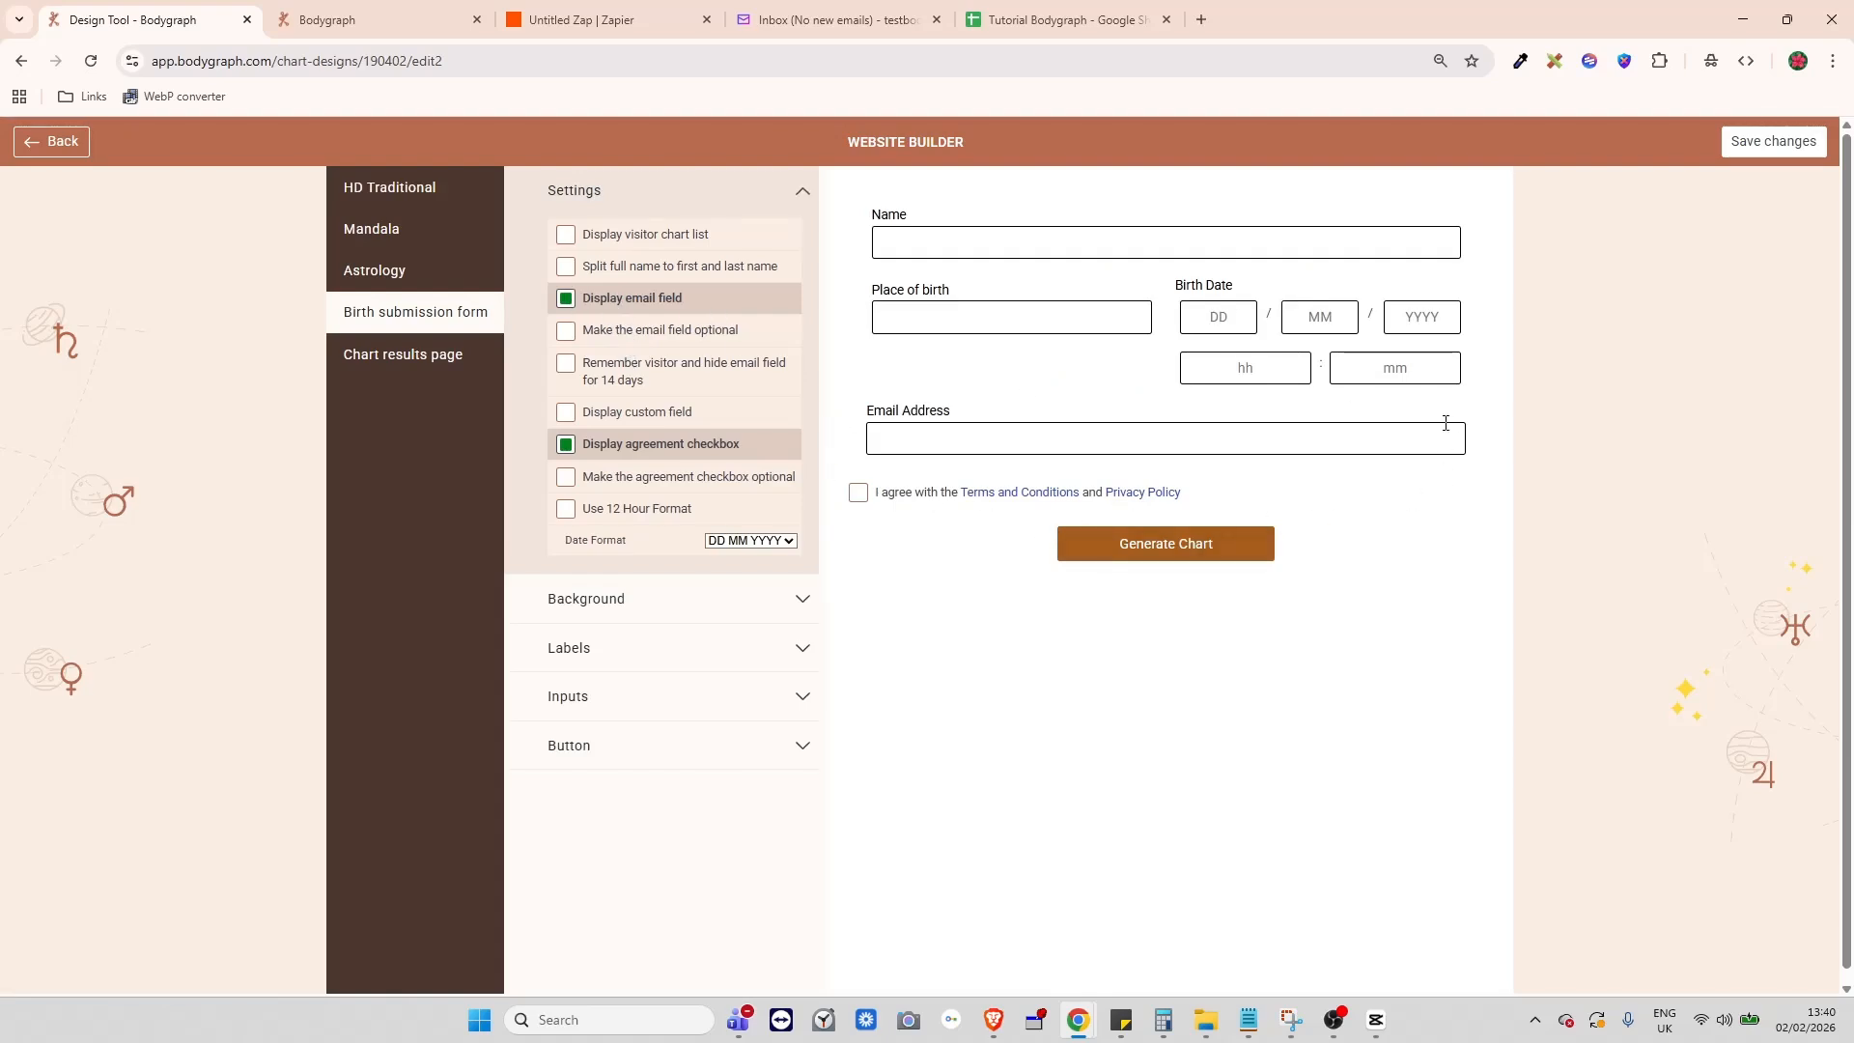
click(49, 142)
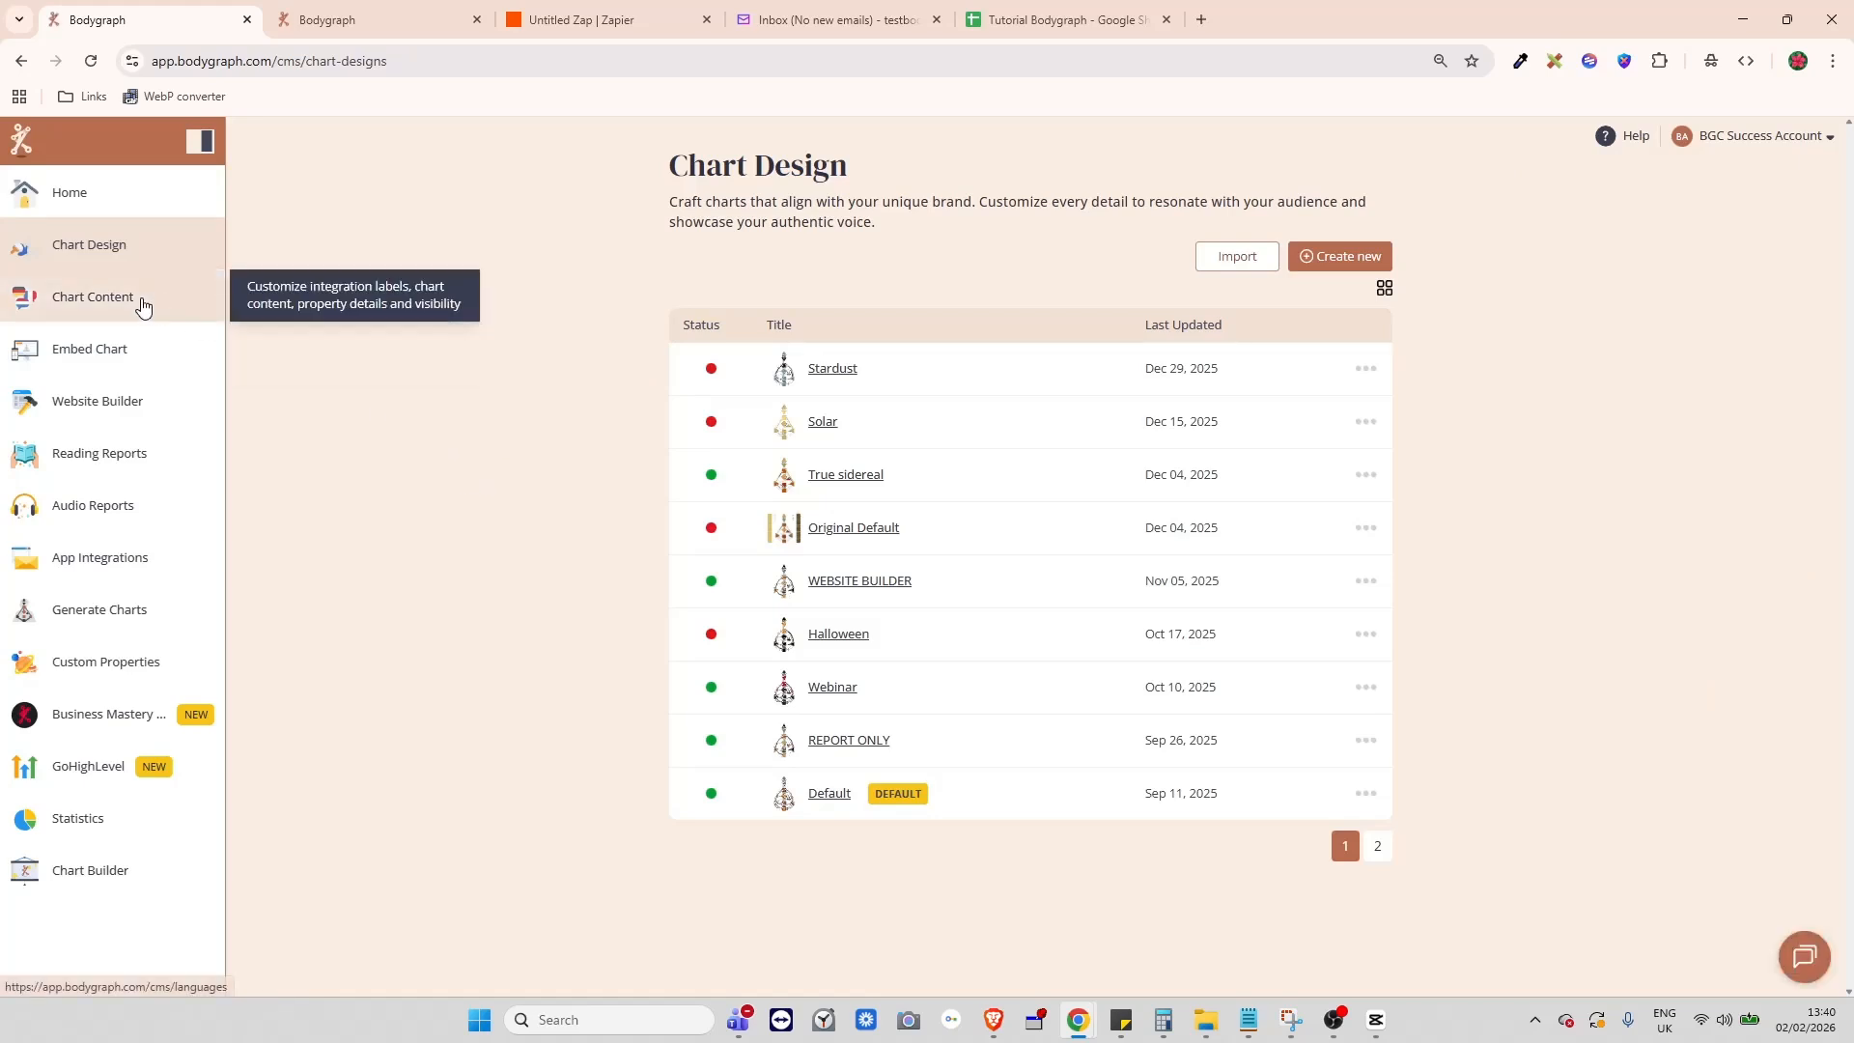
click(174, 373)
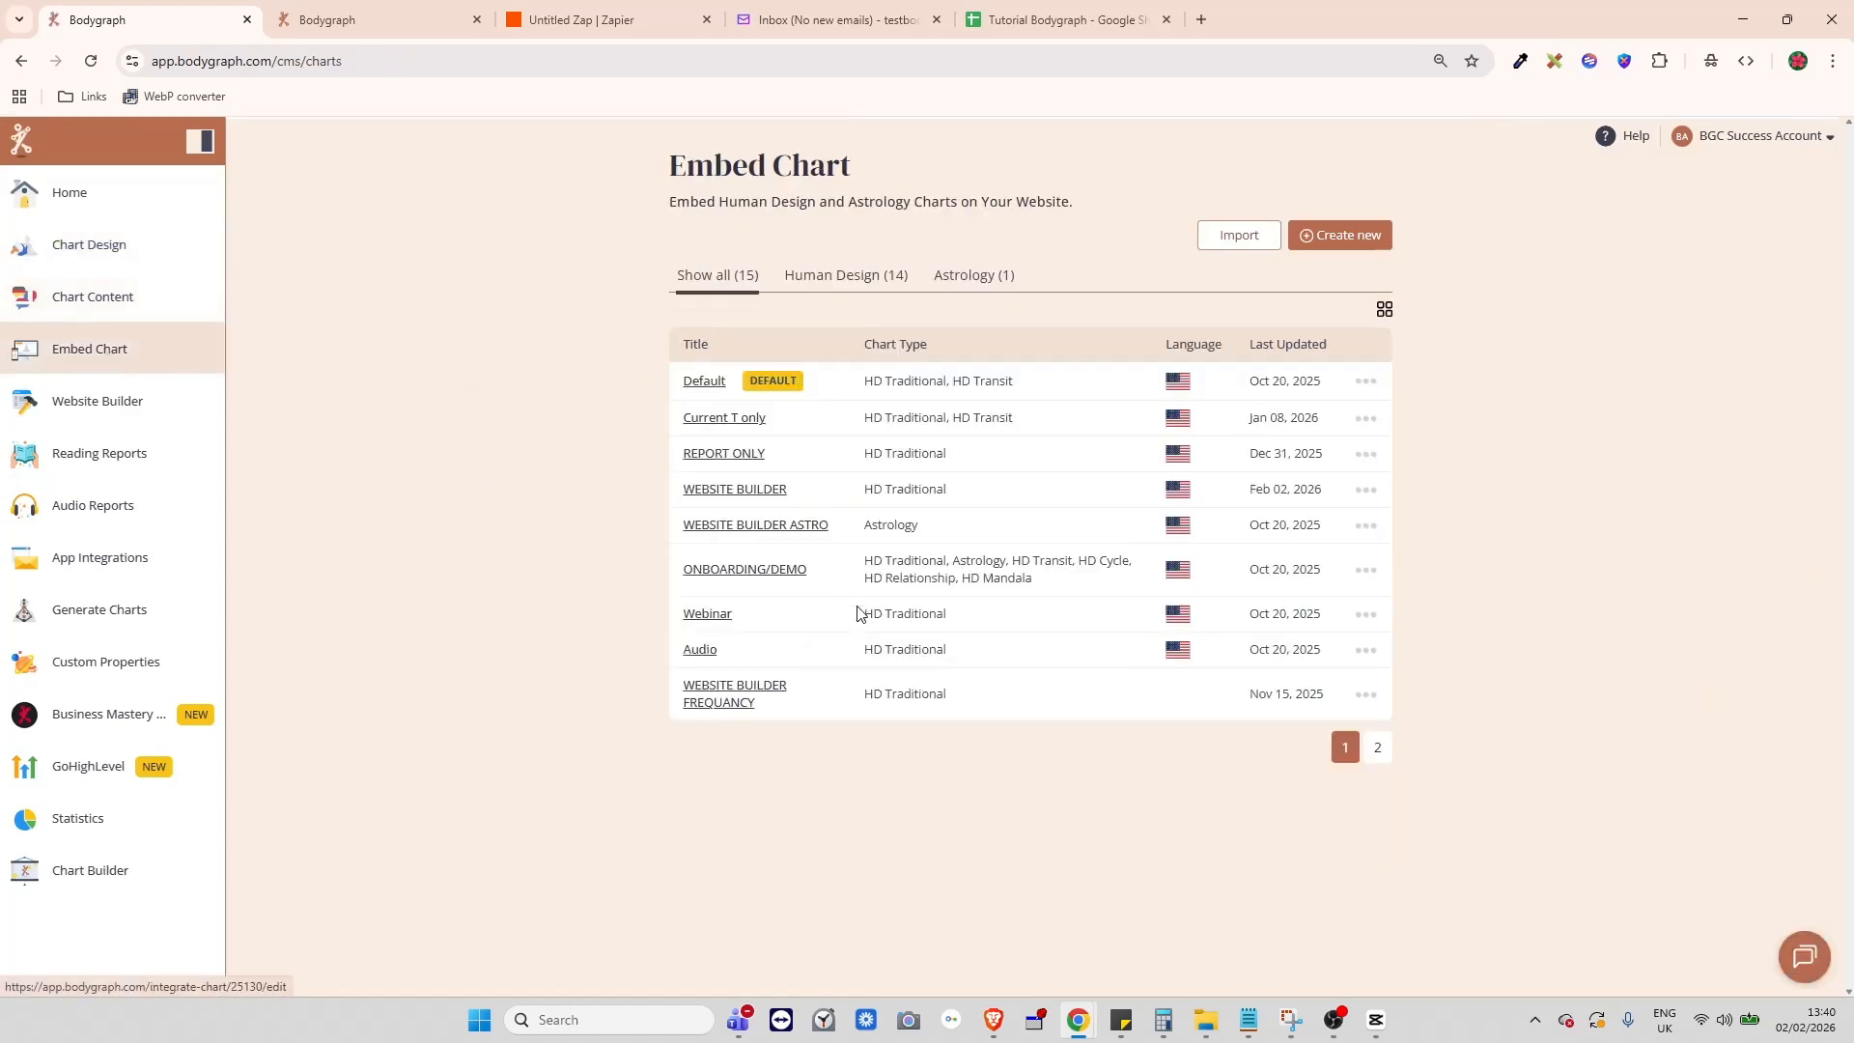
- Preview the WEBSITE BUILDER birth form and enter Test, London, 01/02/1966 at 02:02
click(740, 492)
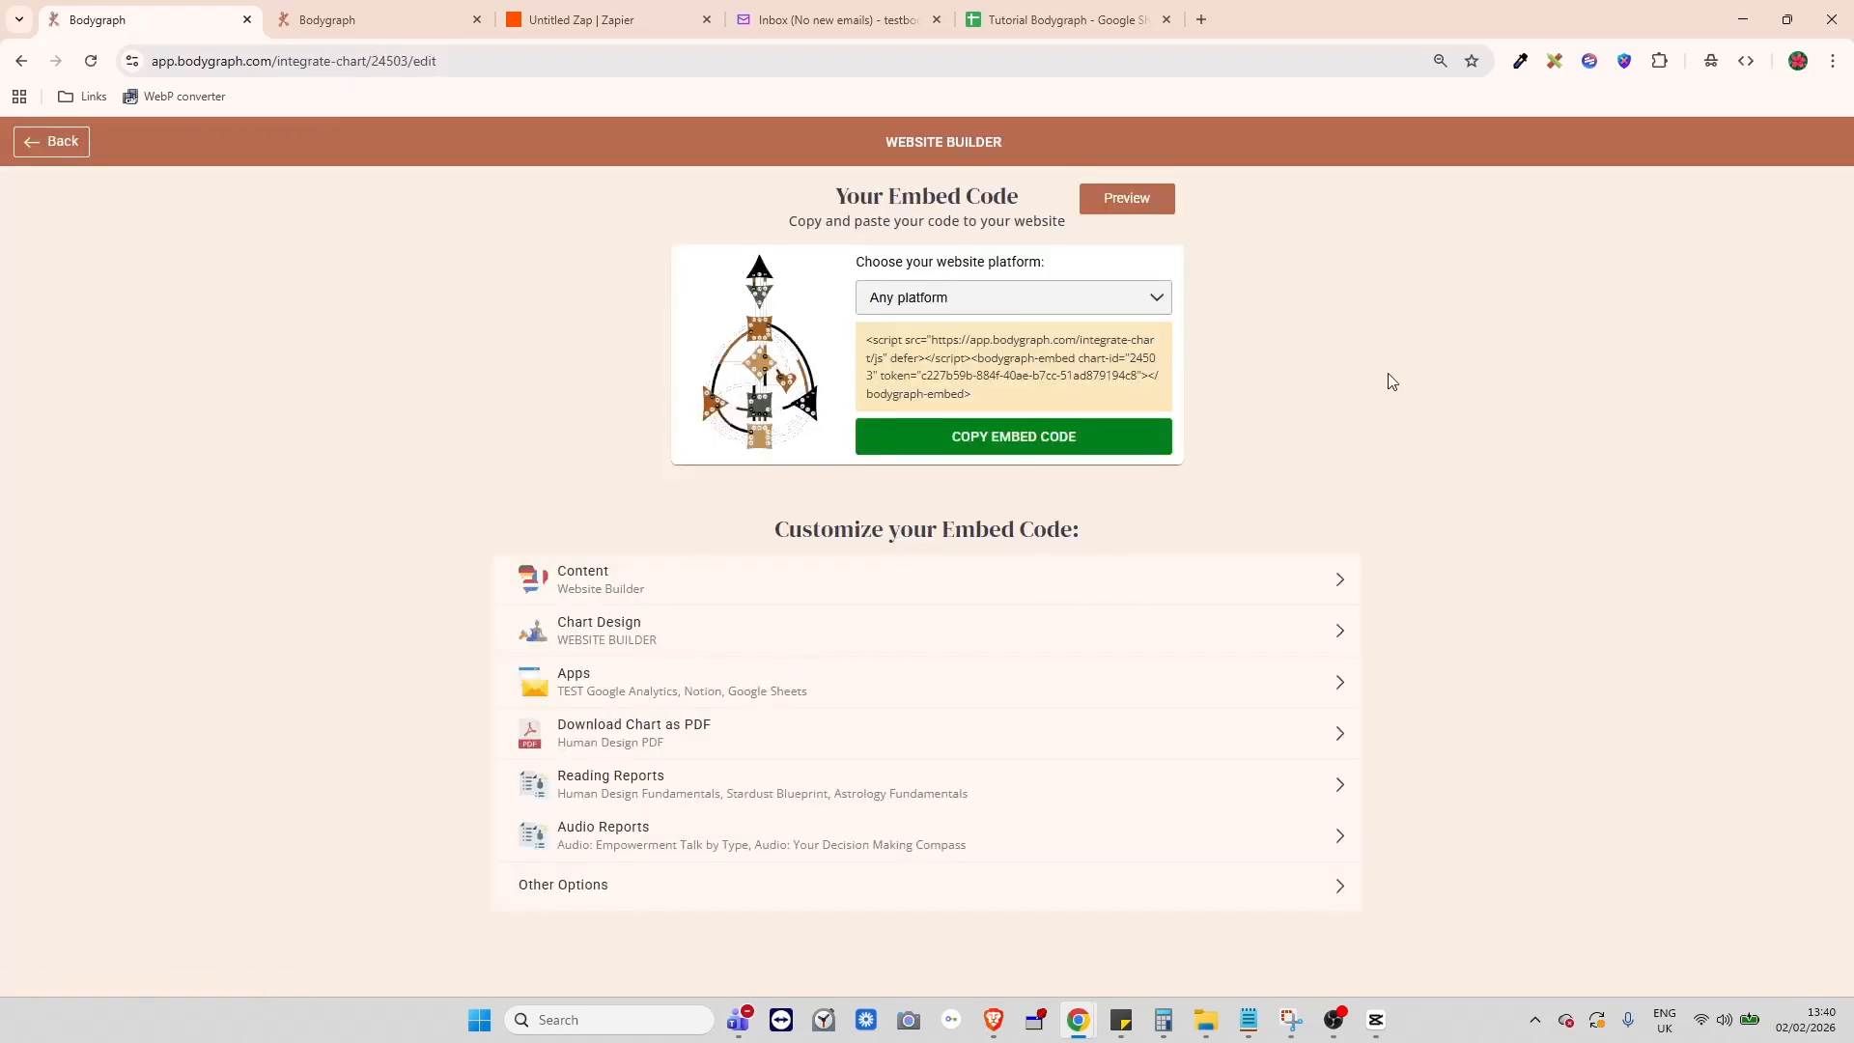
click(1142, 218)
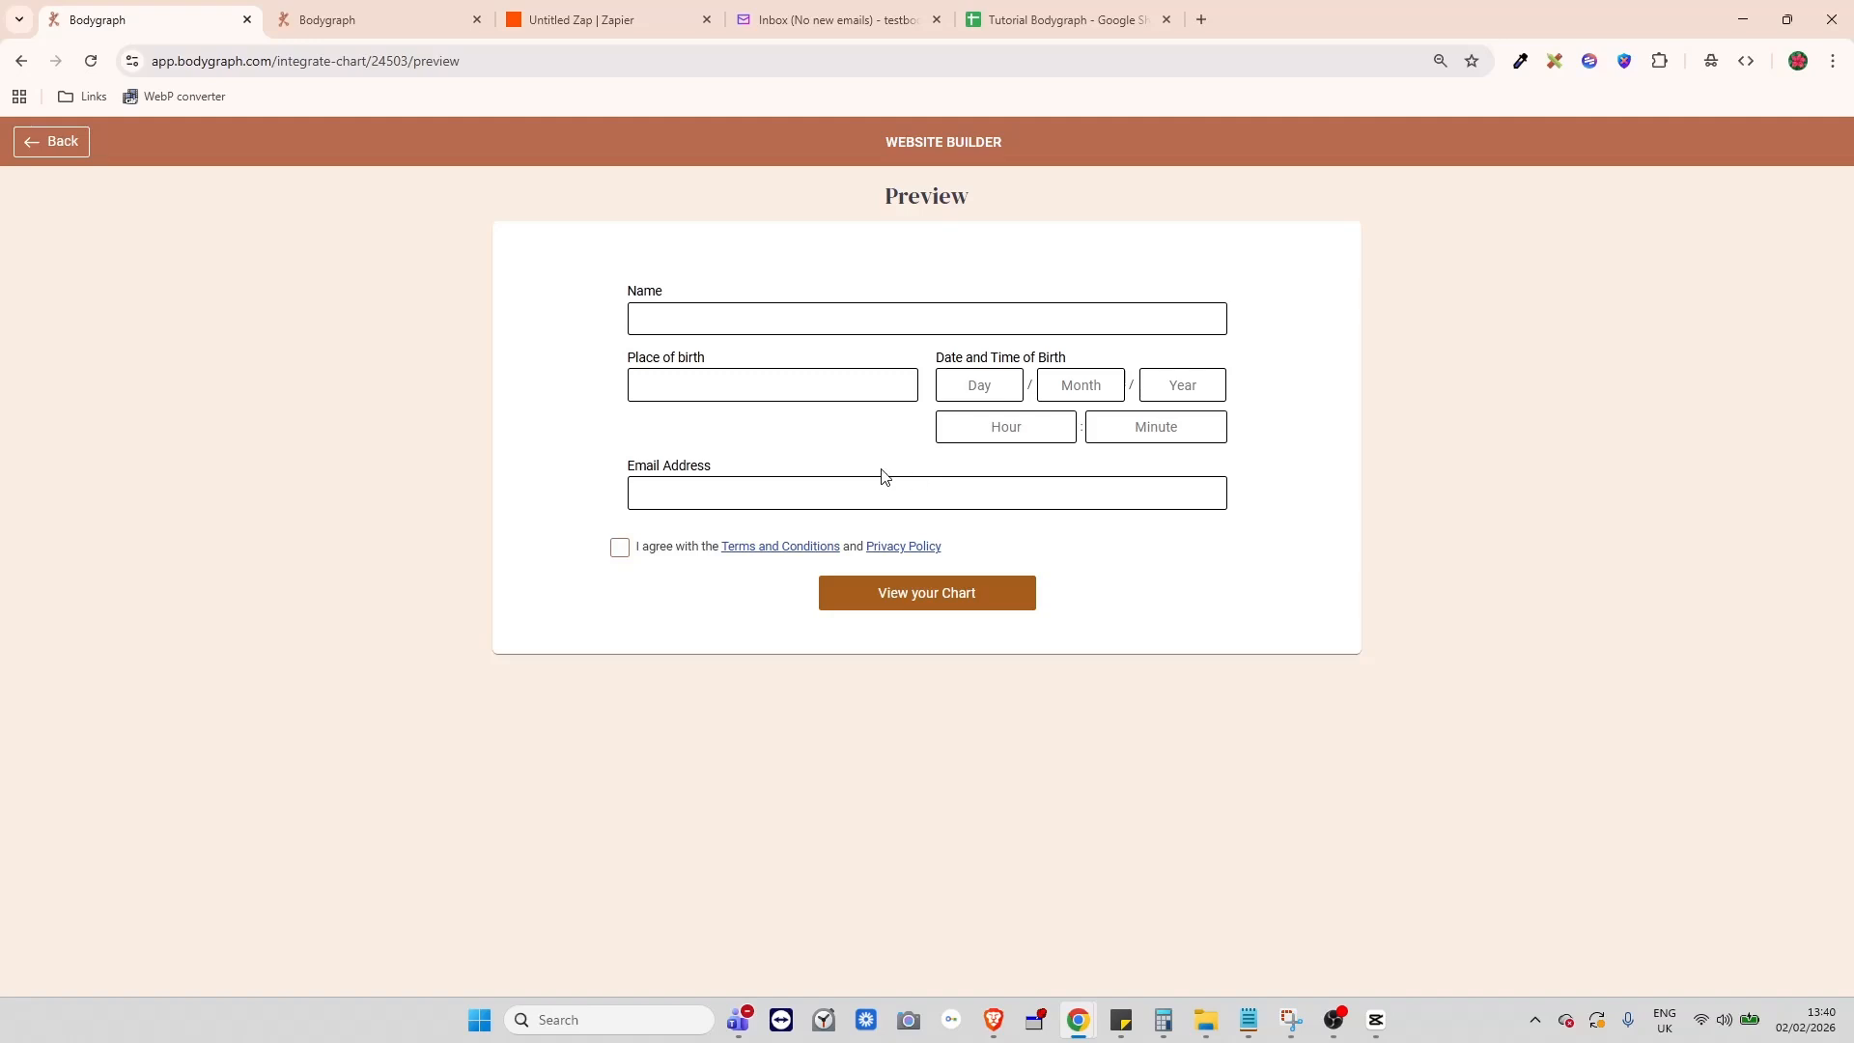
click(683, 317)
click(753, 366)
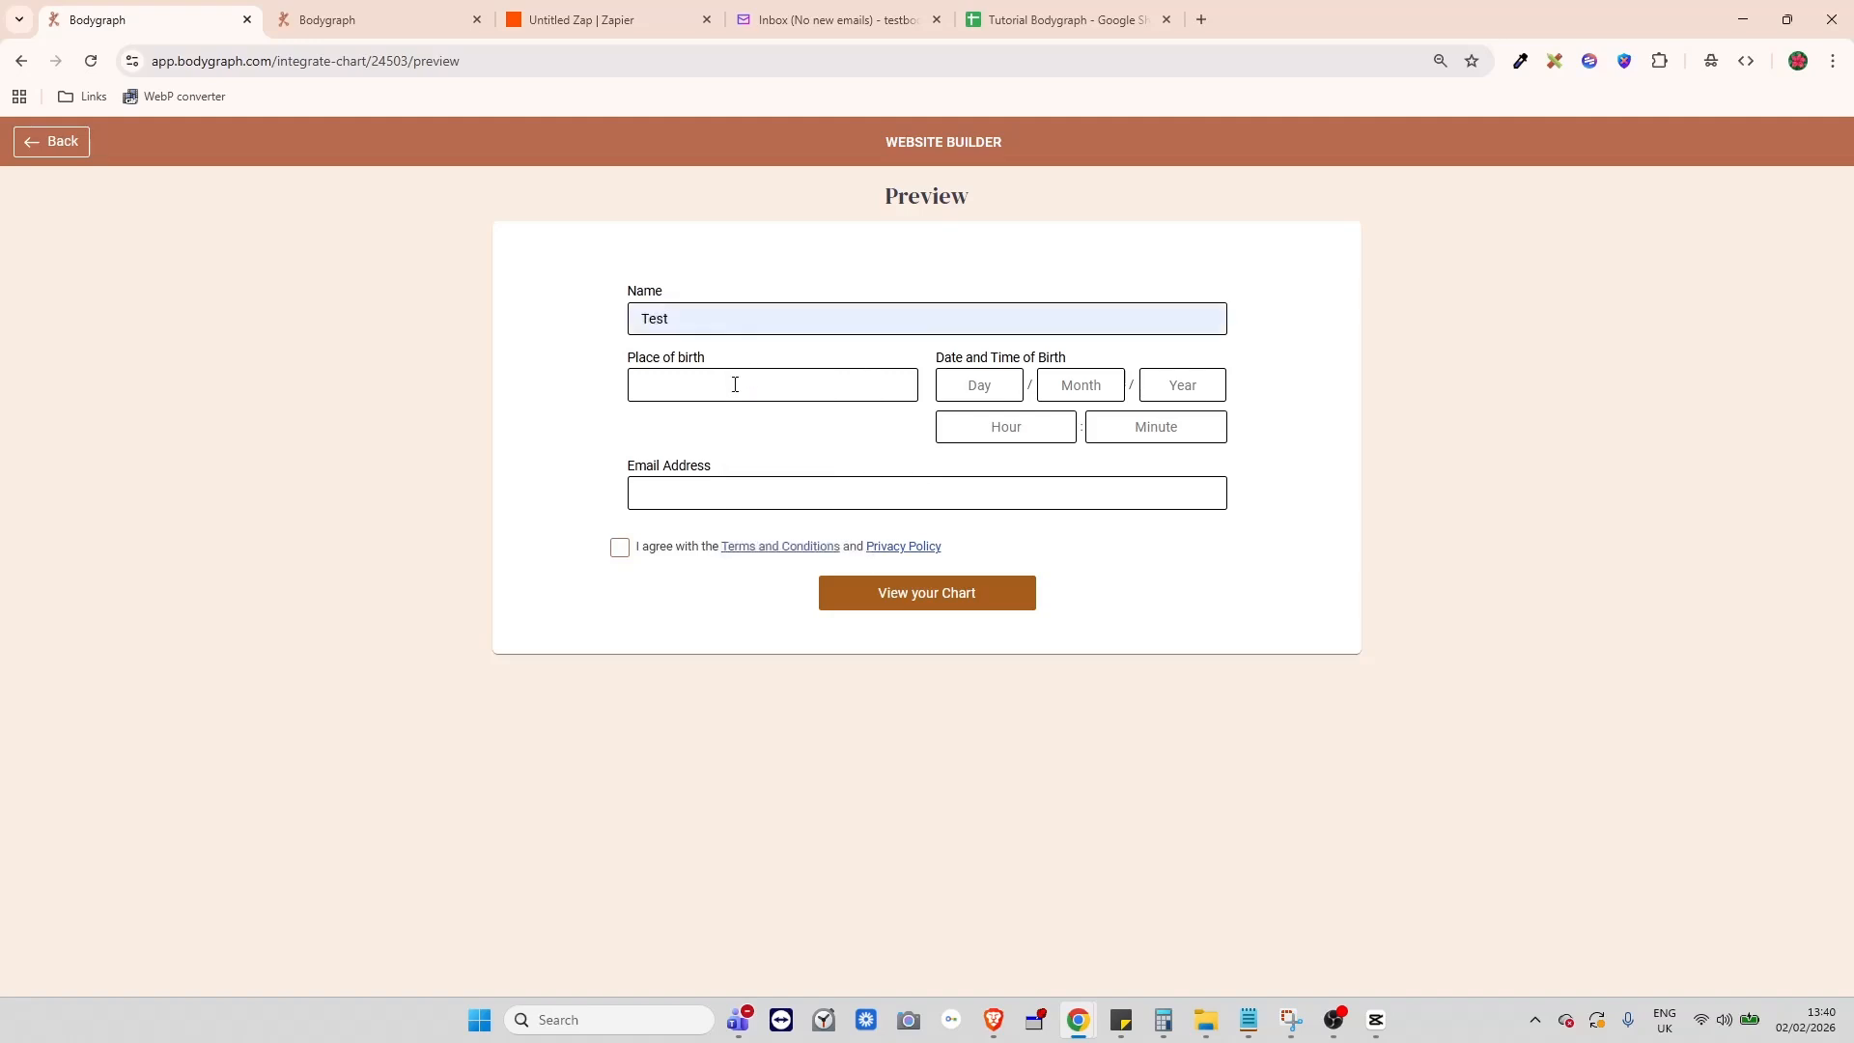
click(734, 388)
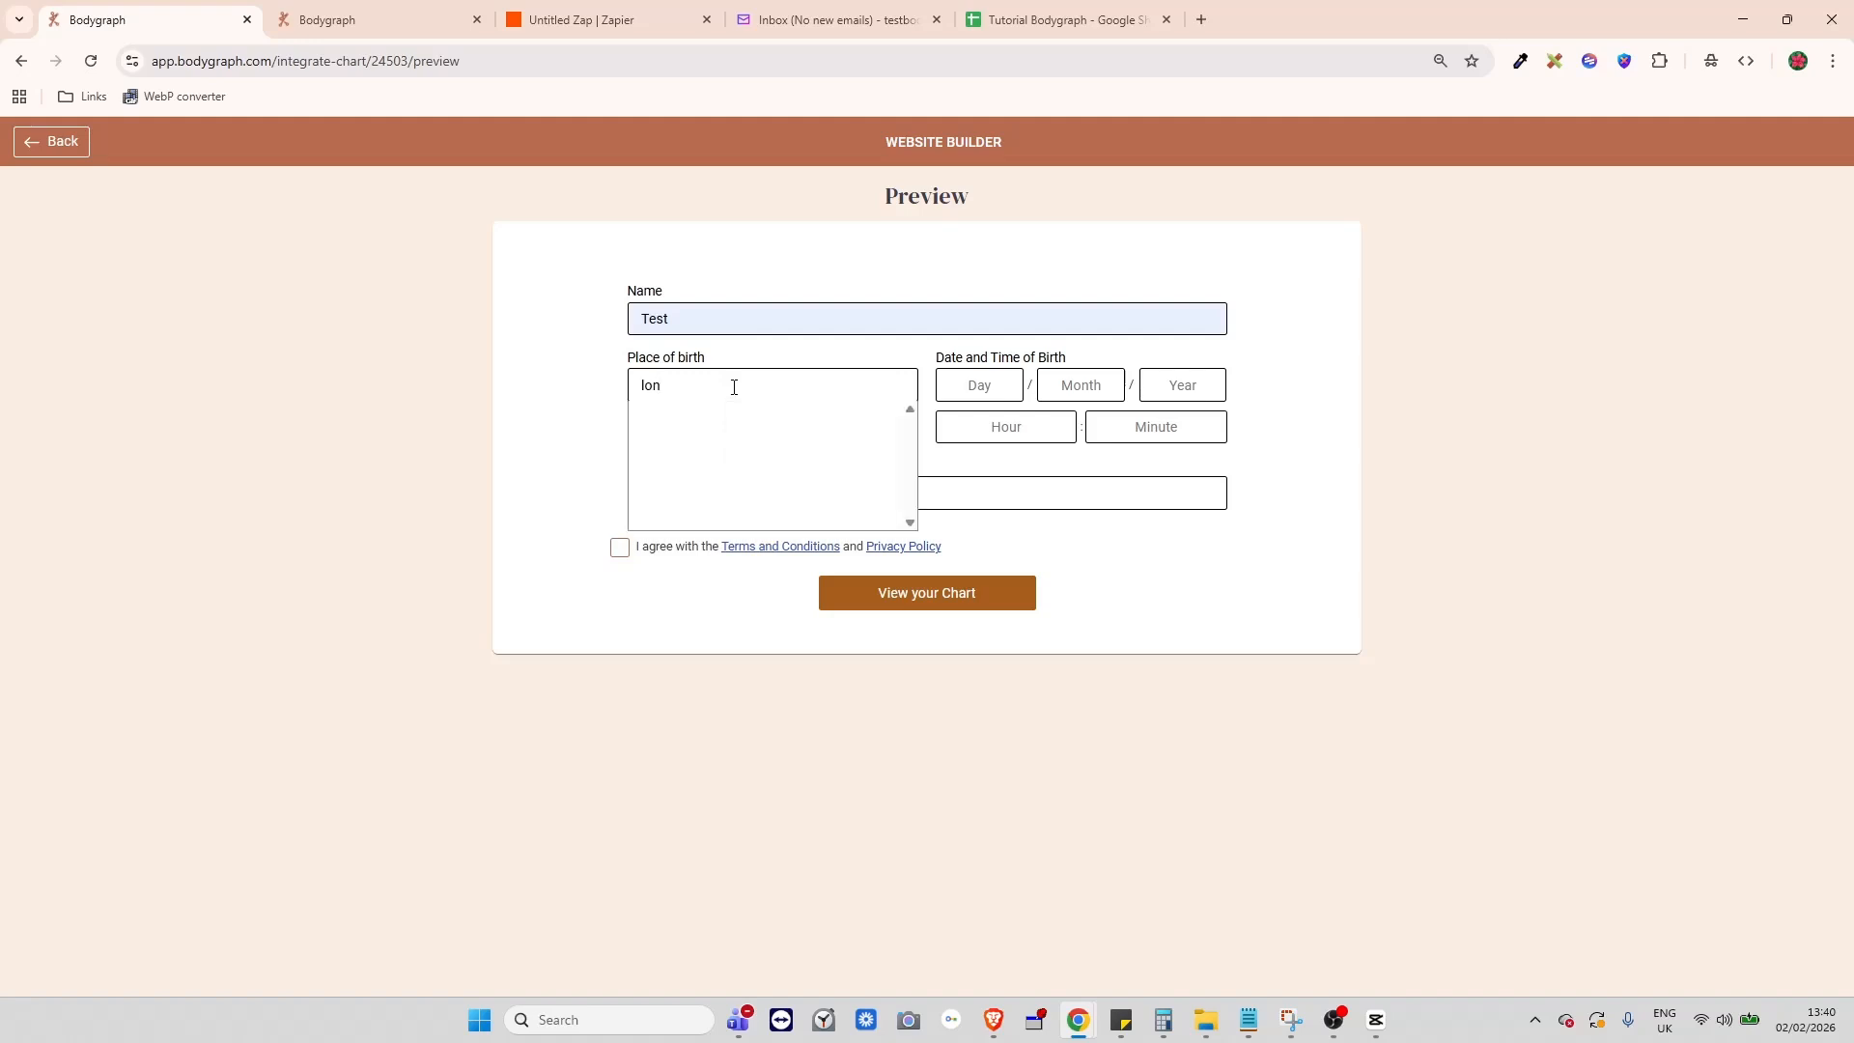
text(lon)
click(725, 418)
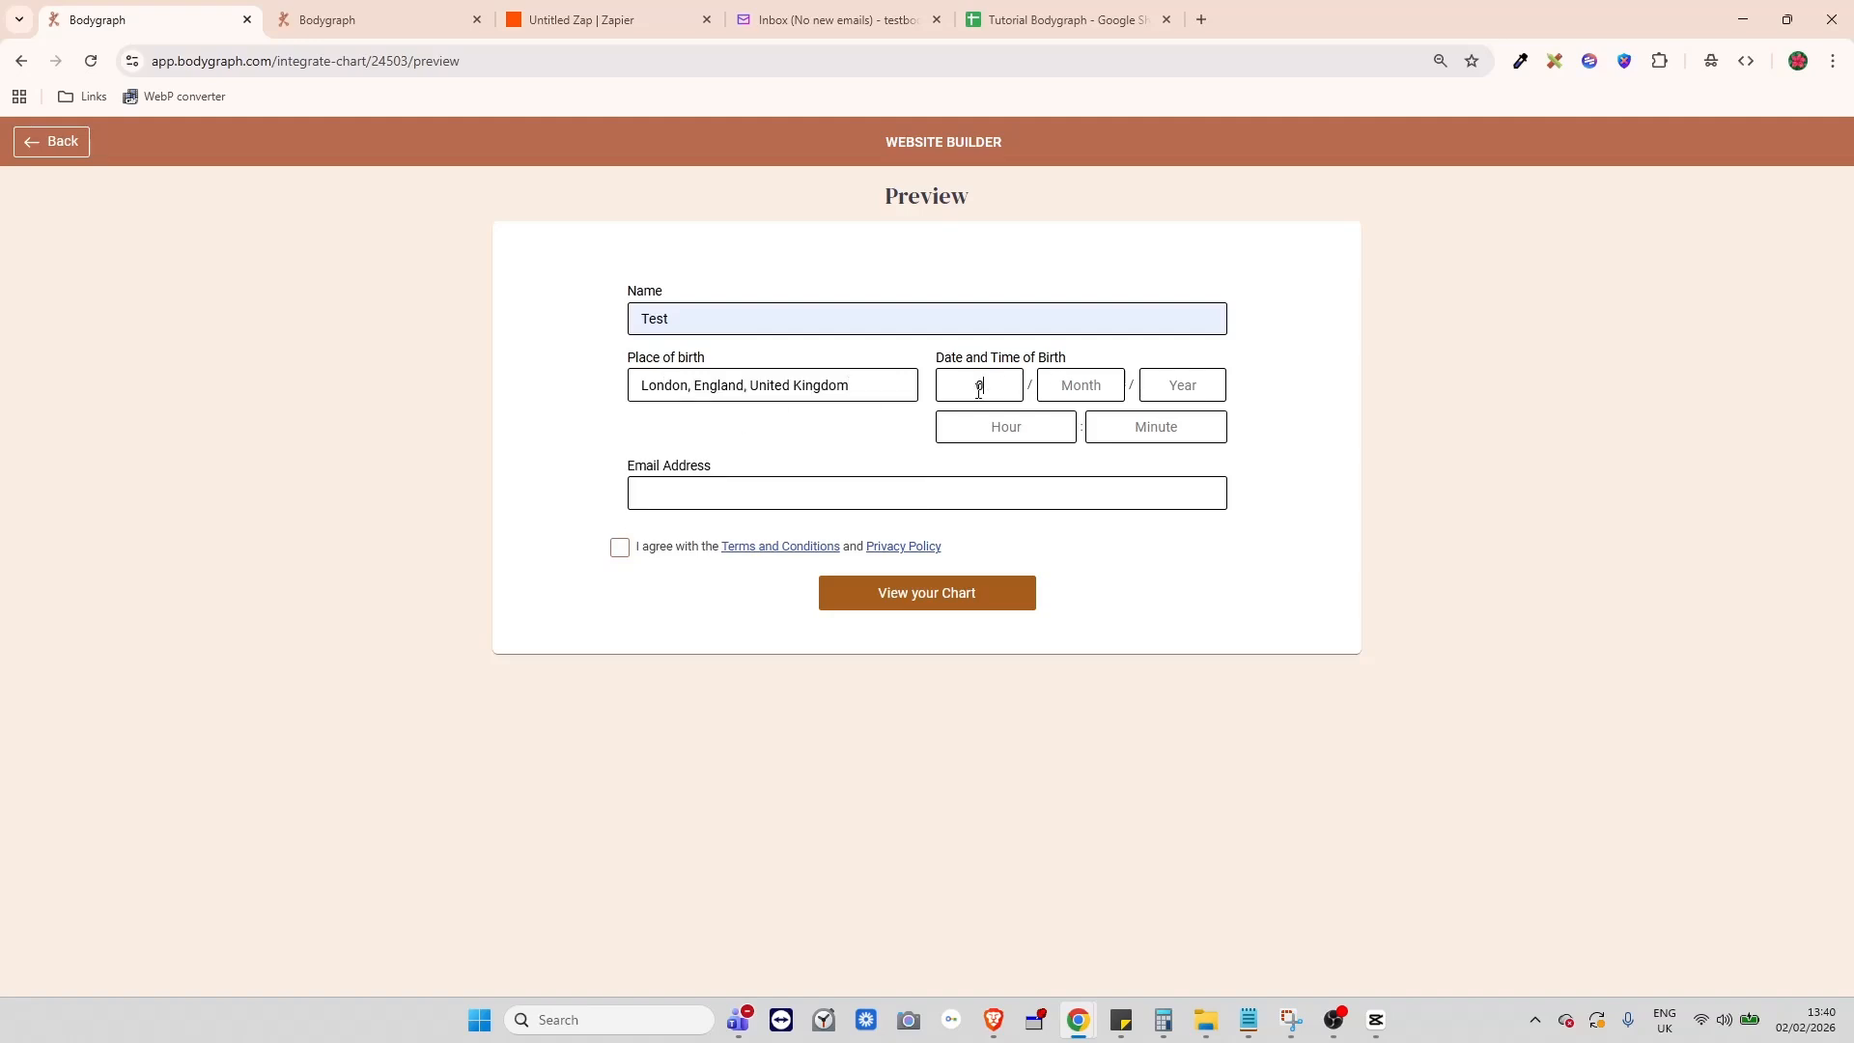
text(02)
text(02)
- Autofill the test email, accept the terms, and generate the chart
click(735, 494)
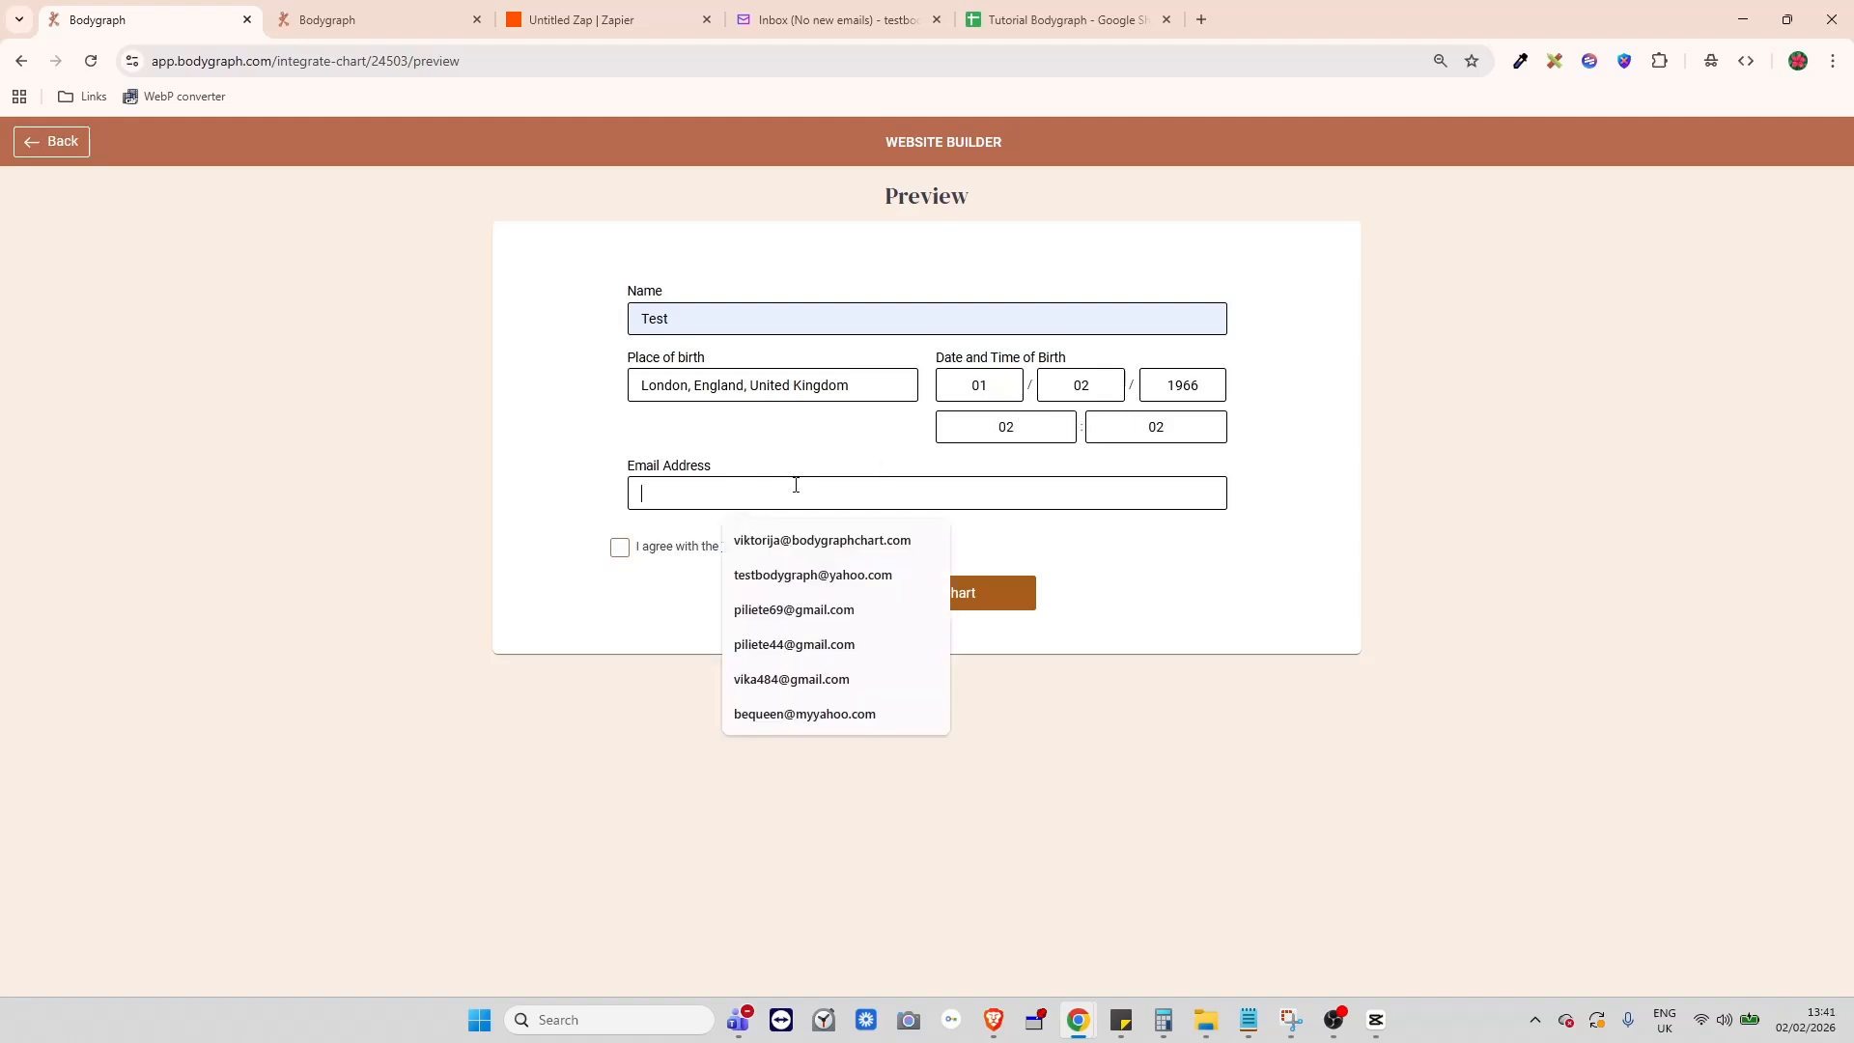
click(812, 611)
click(620, 547)
click(973, 601)
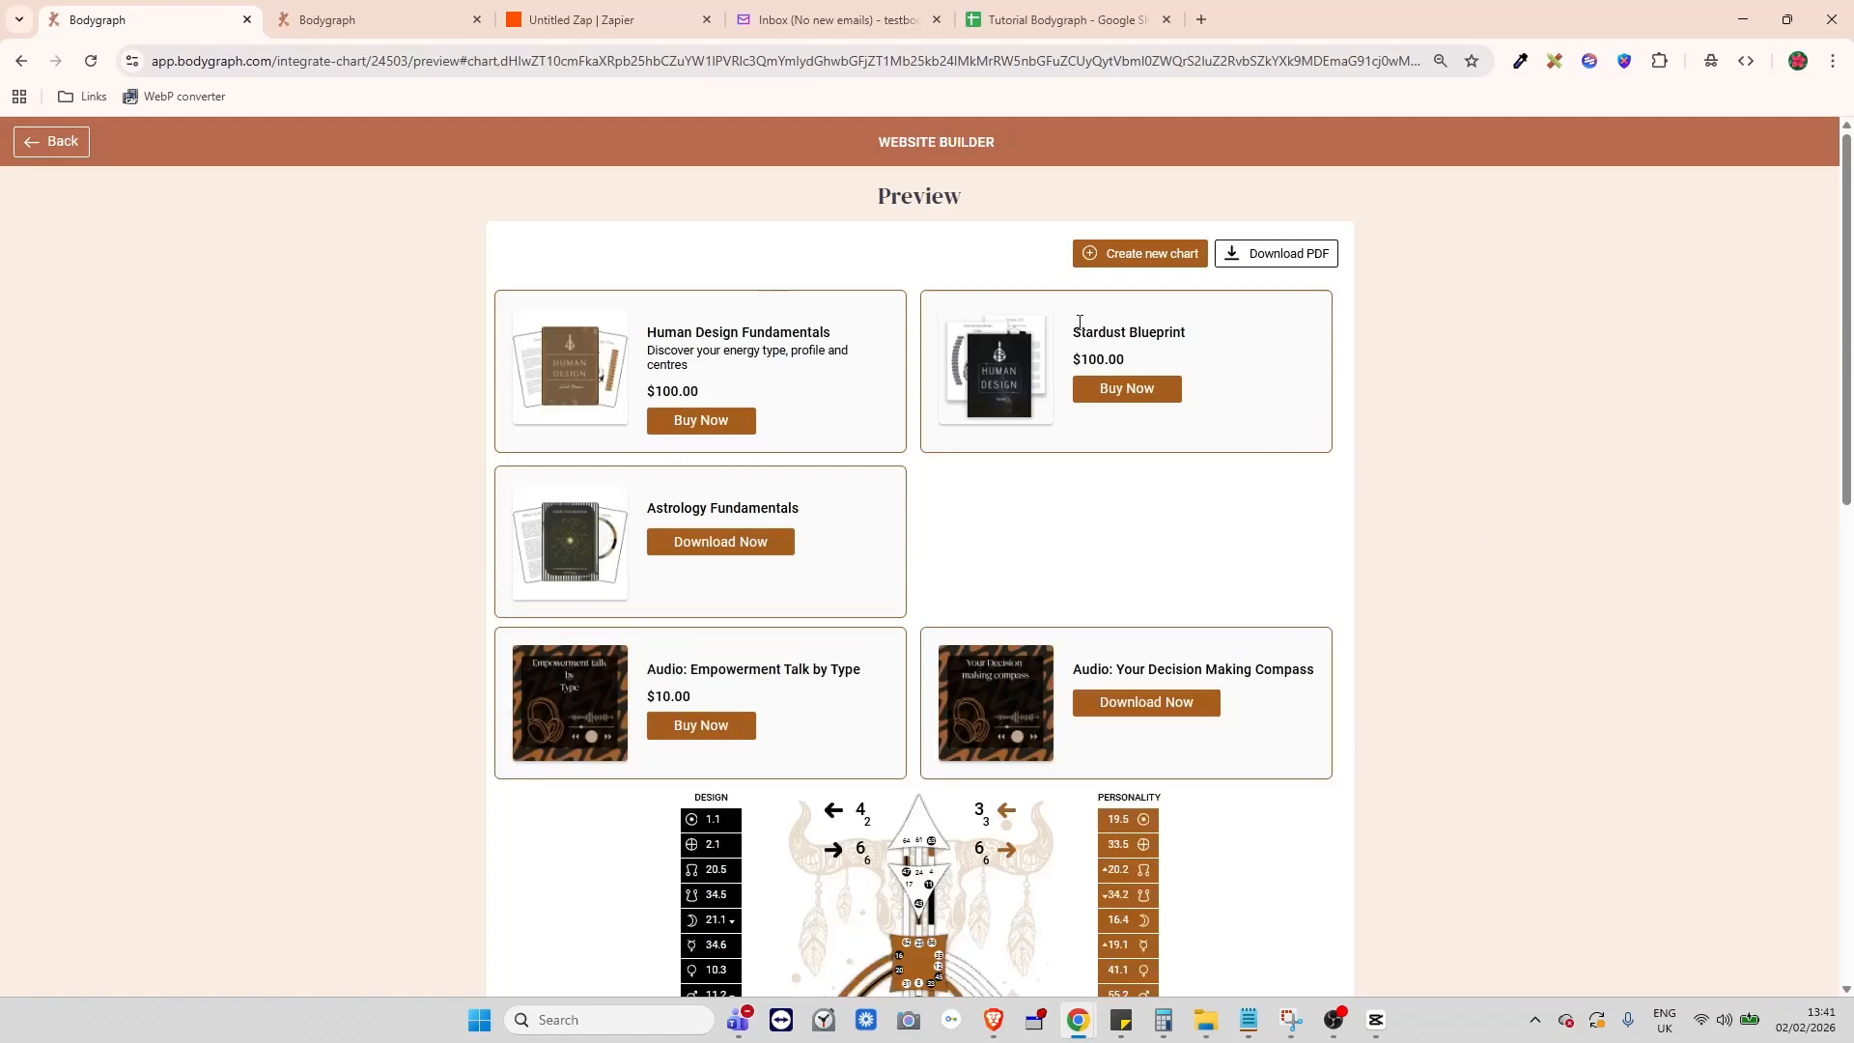
- Widen column B of the Tutorial Subscribers sheet so the Test row's email fits
click(1045, 19)
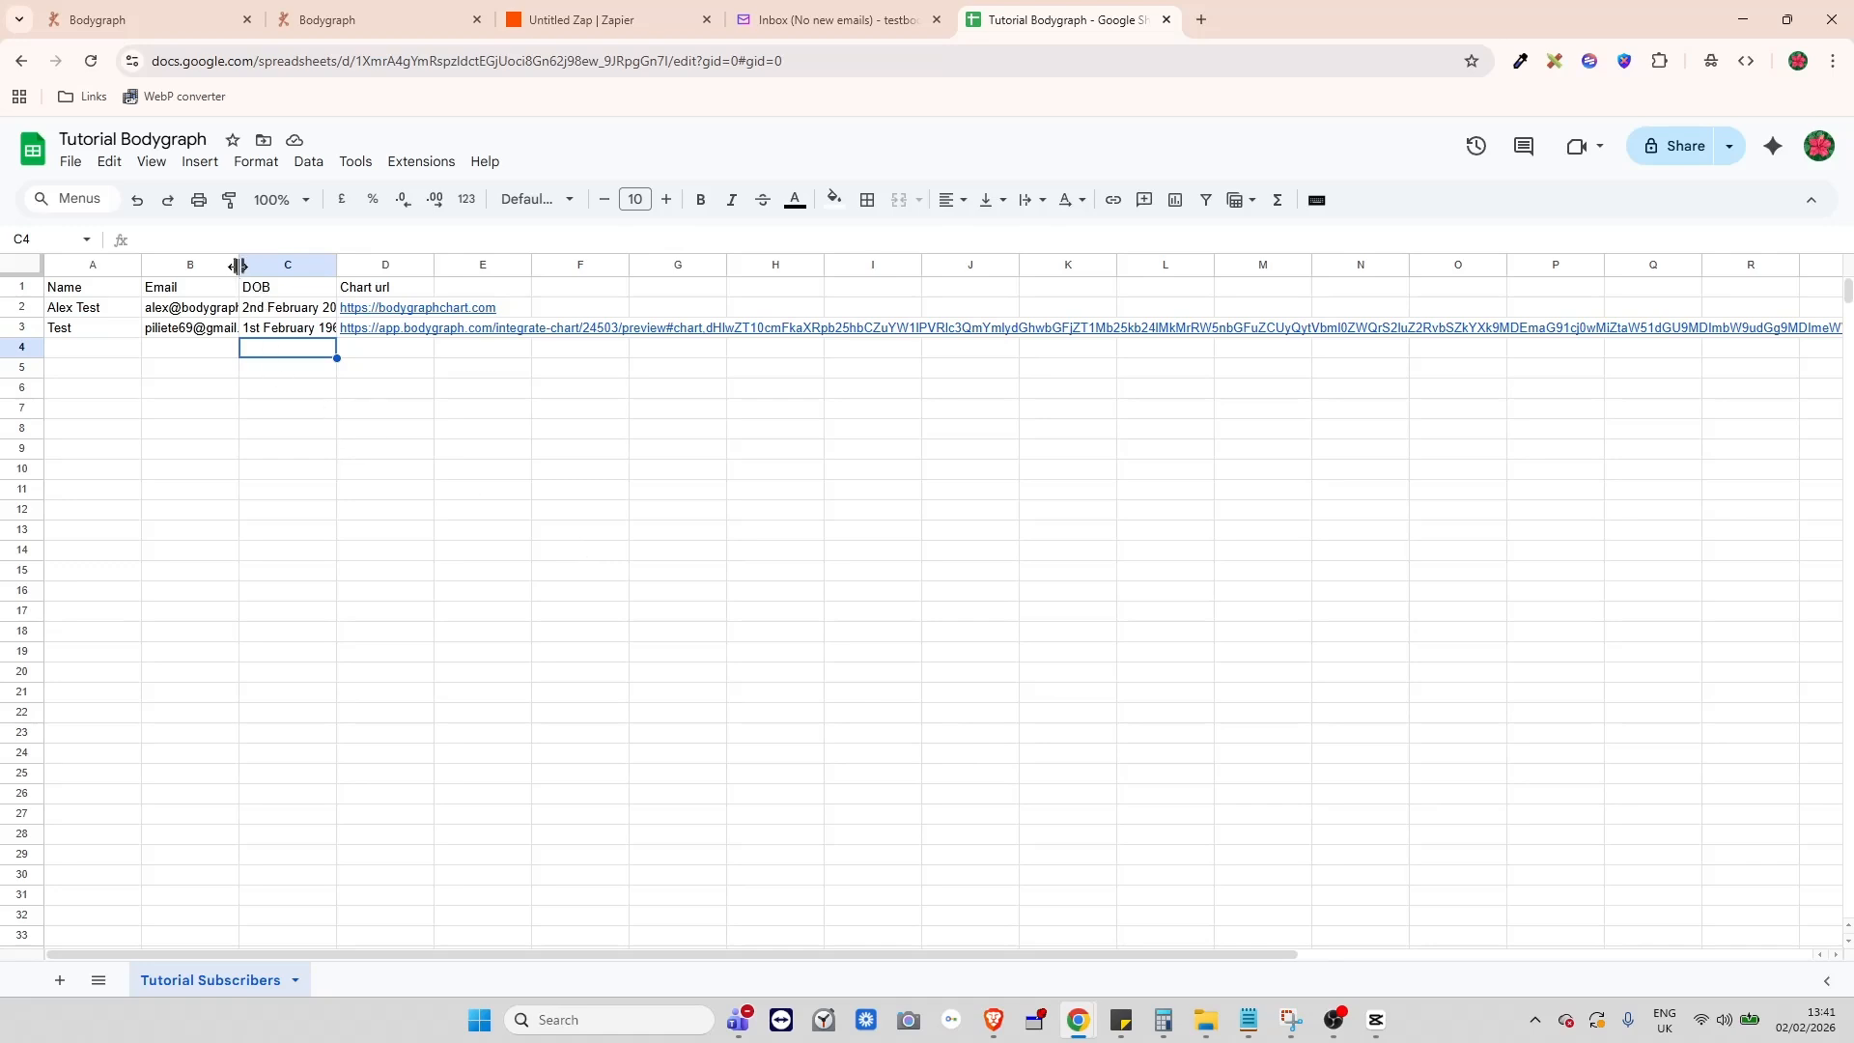
drag(239, 265, 267, 266)
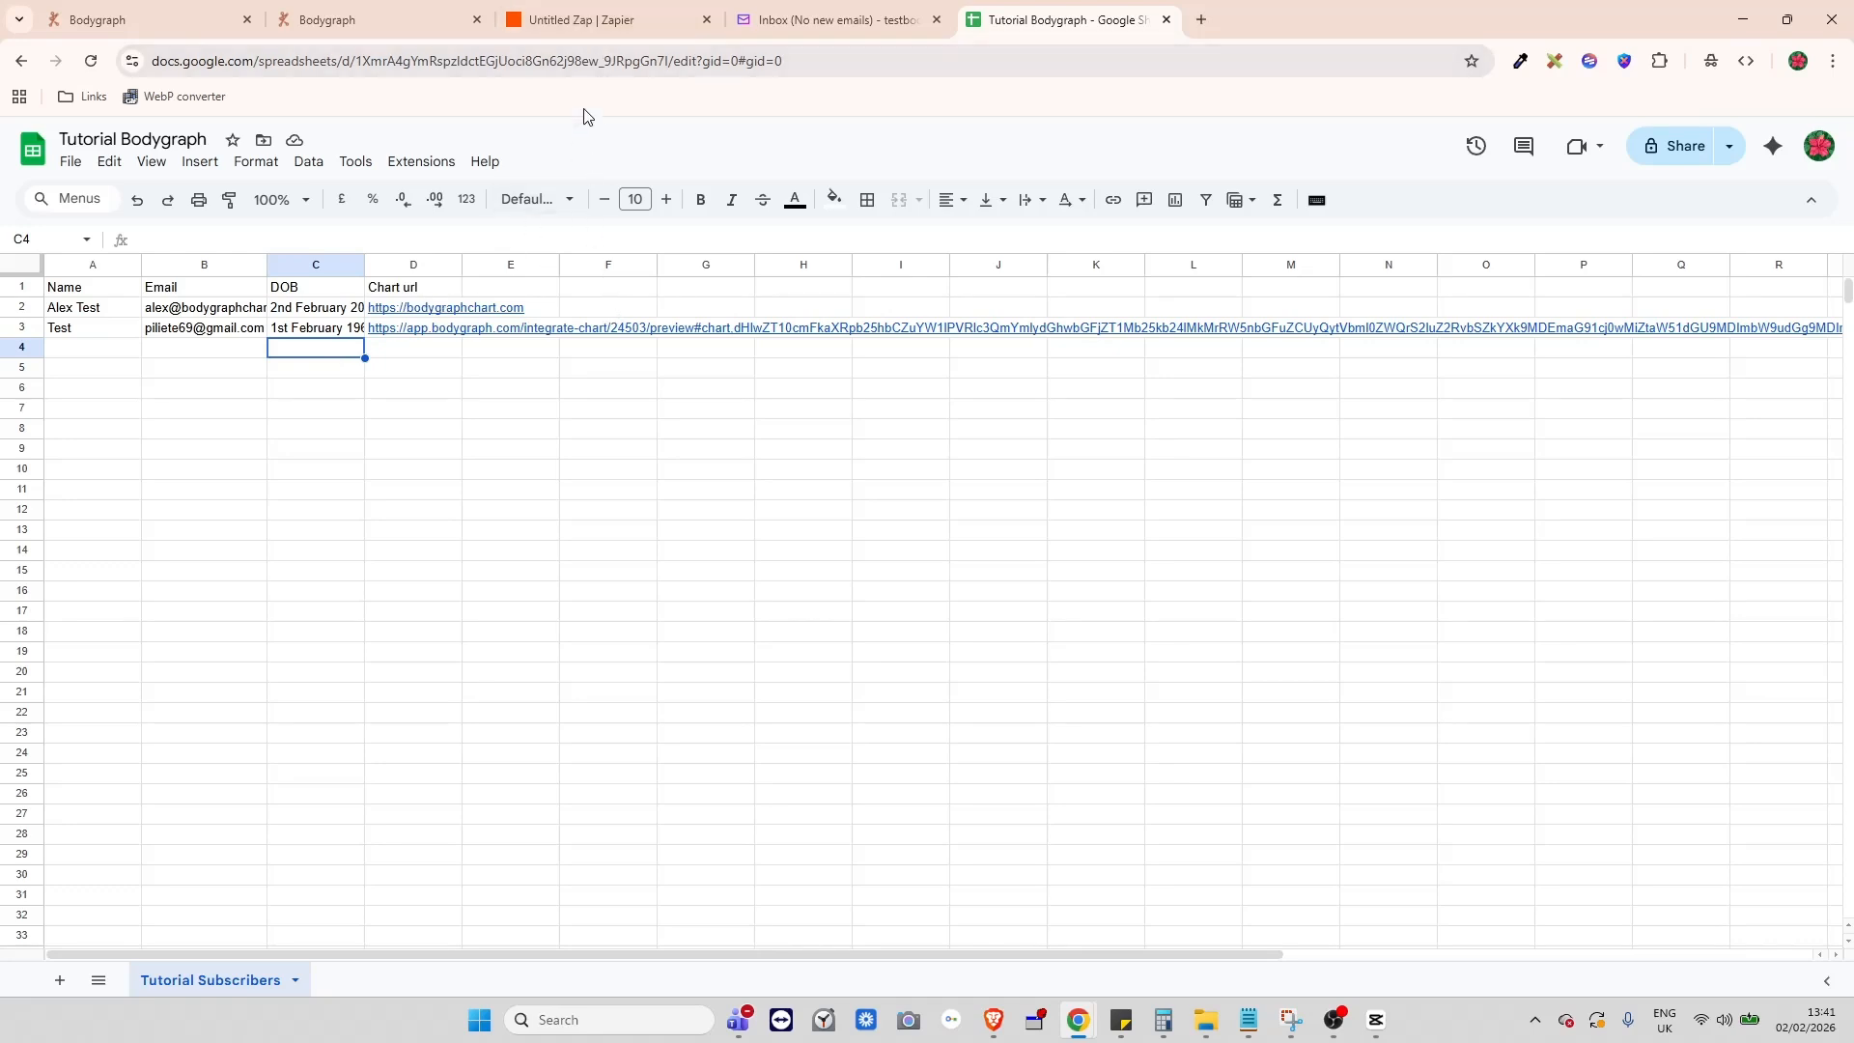
- Reopen the Zap's Google Sheets step and browse the Chart url field's data choices
click(631, 30)
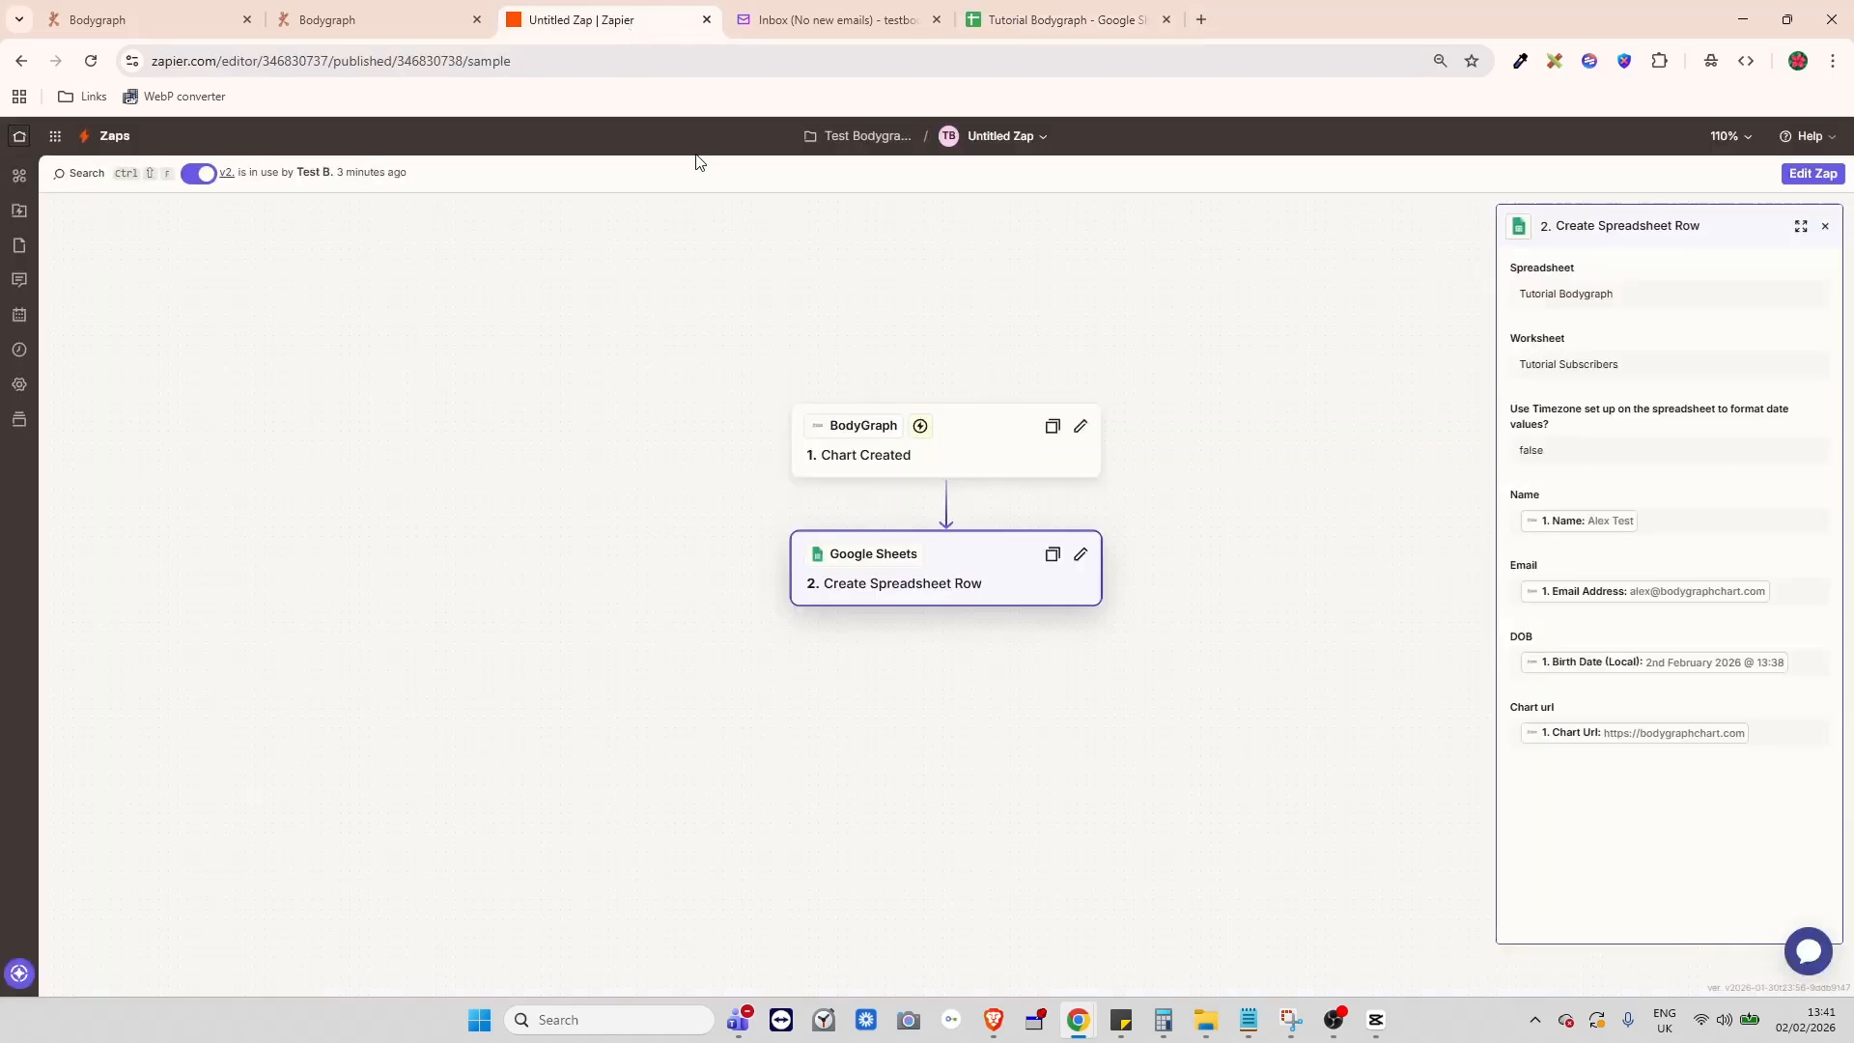
click(1093, 561)
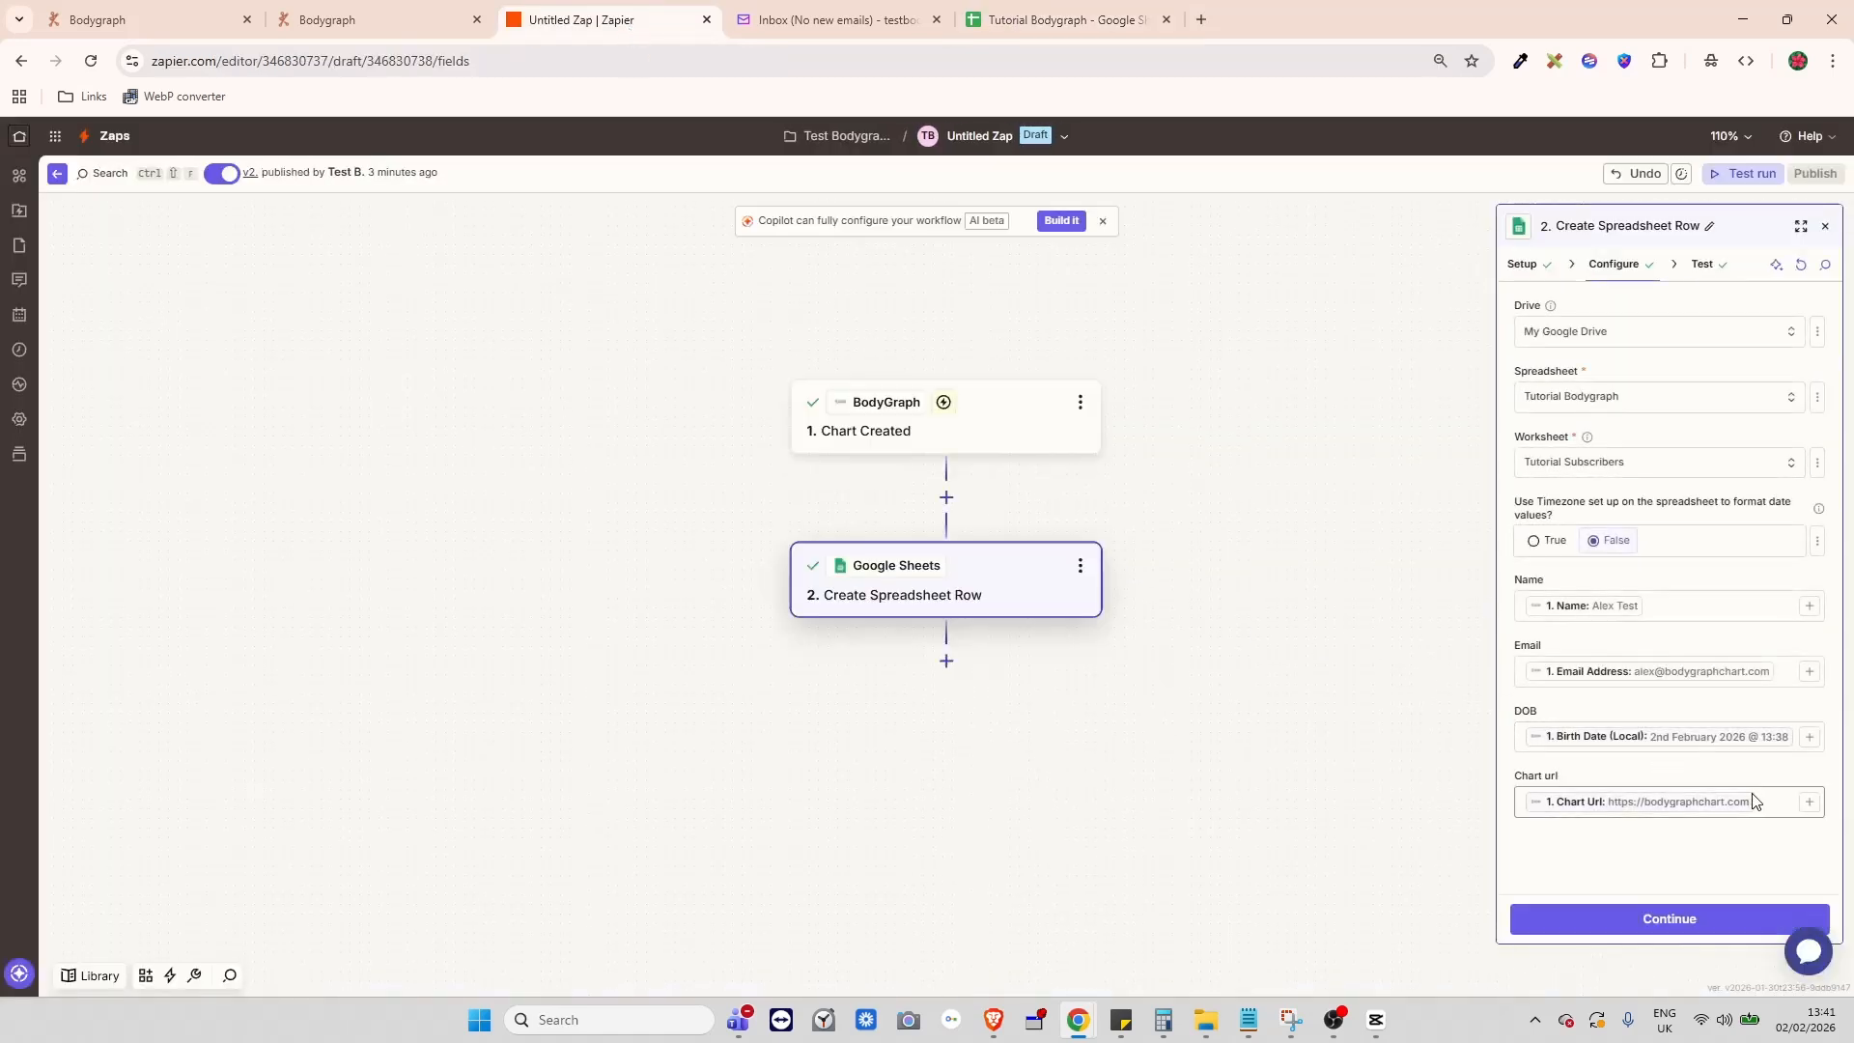
click(1809, 802)
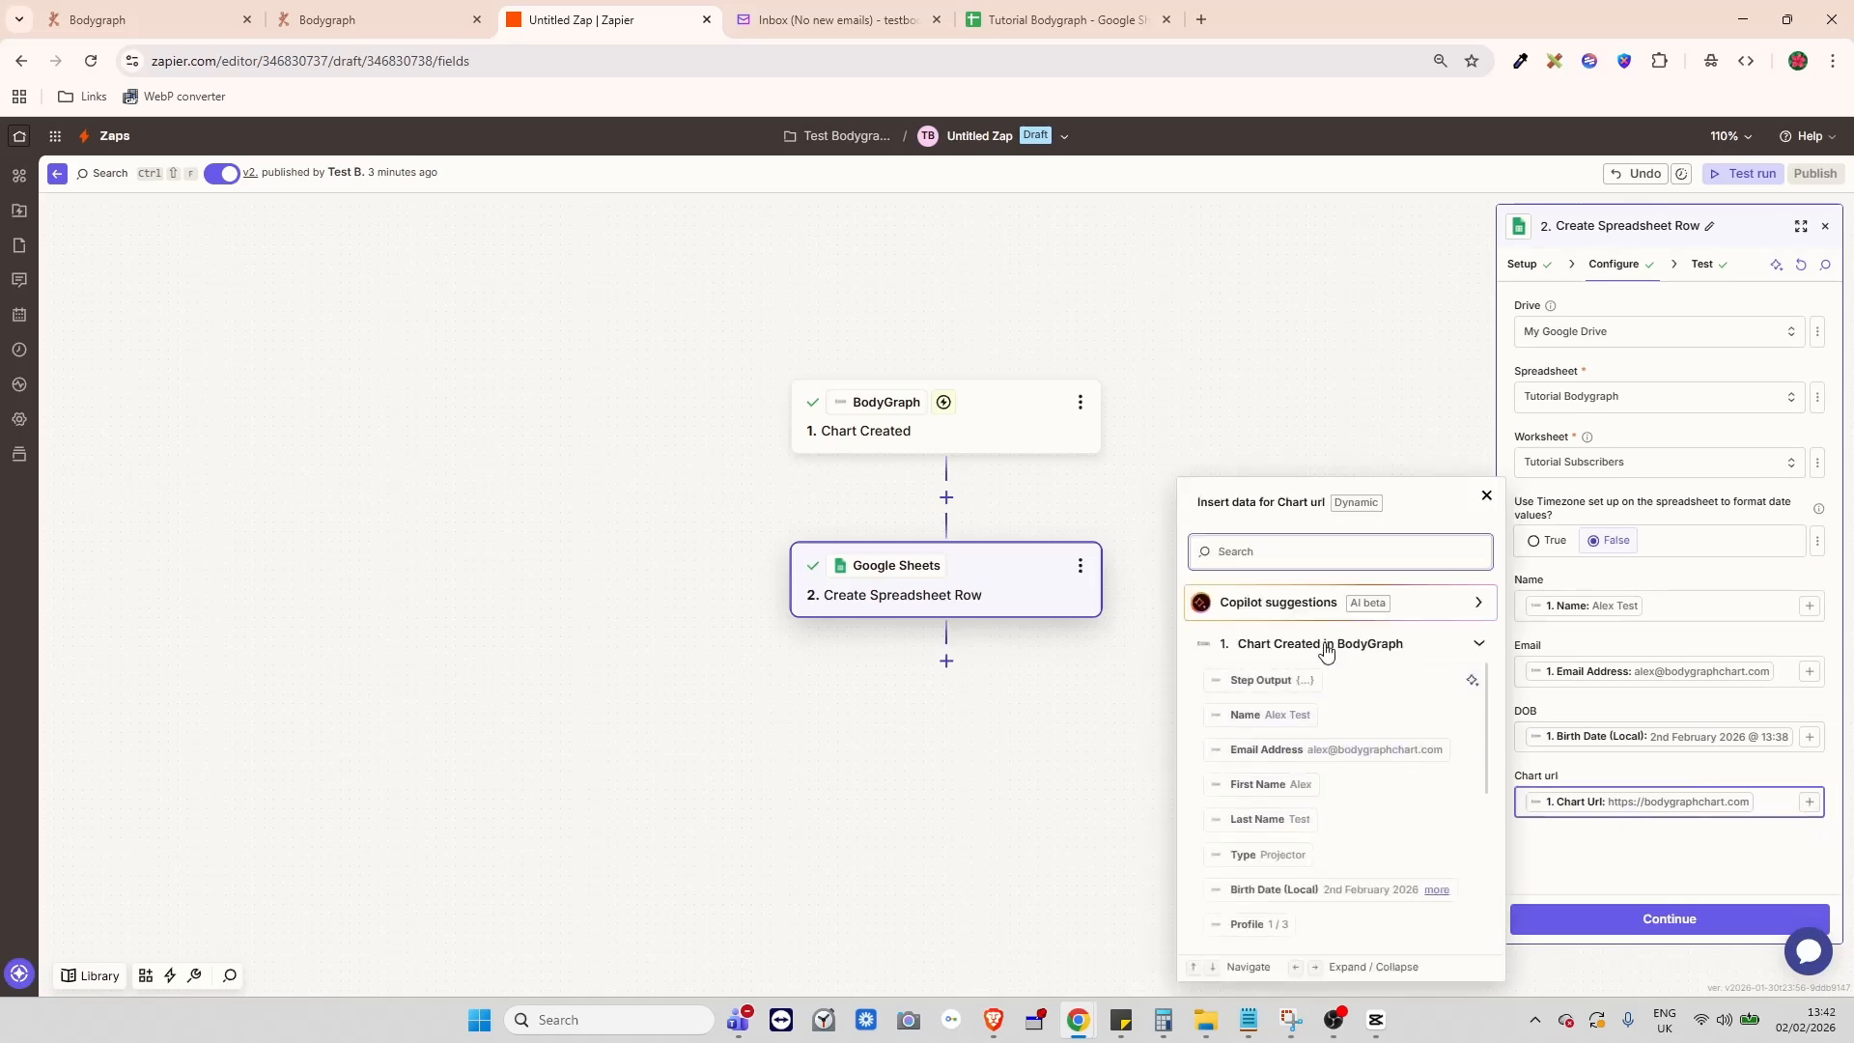
scroll(1357, 723, down, 10)
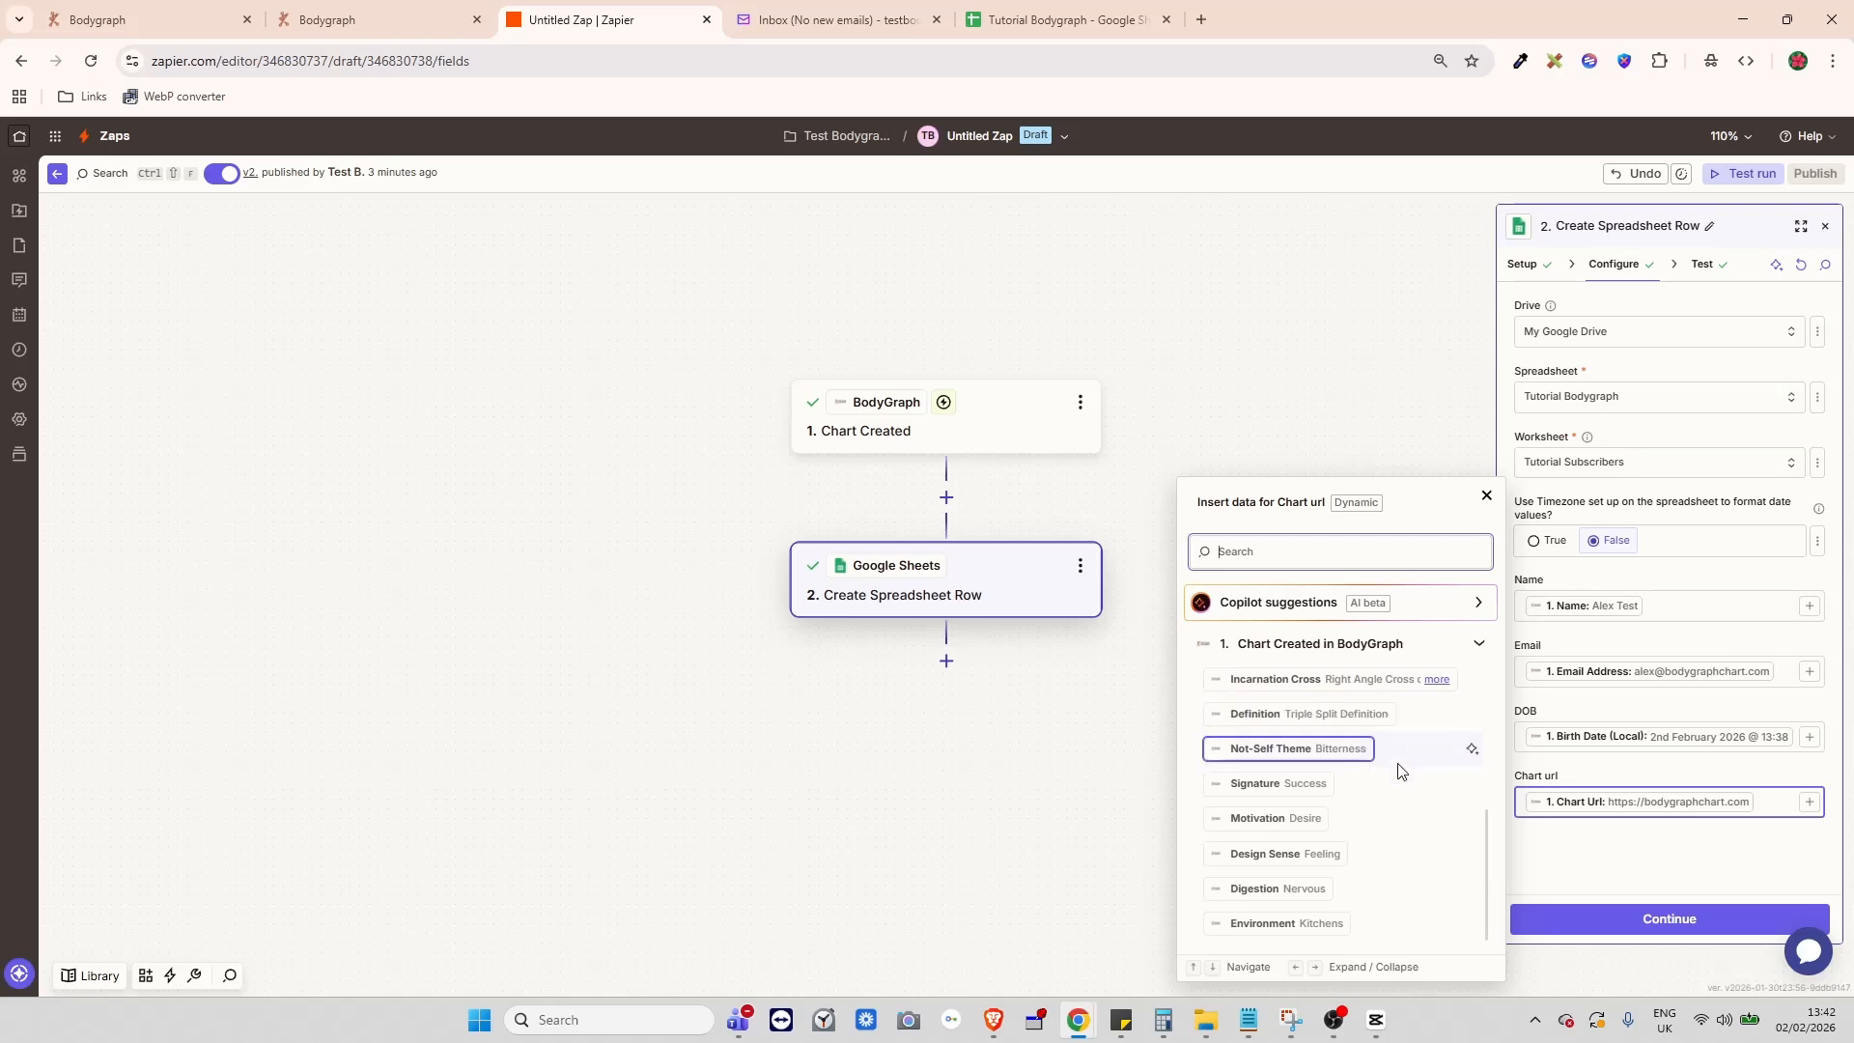
scroll(1416, 785, up, 10)
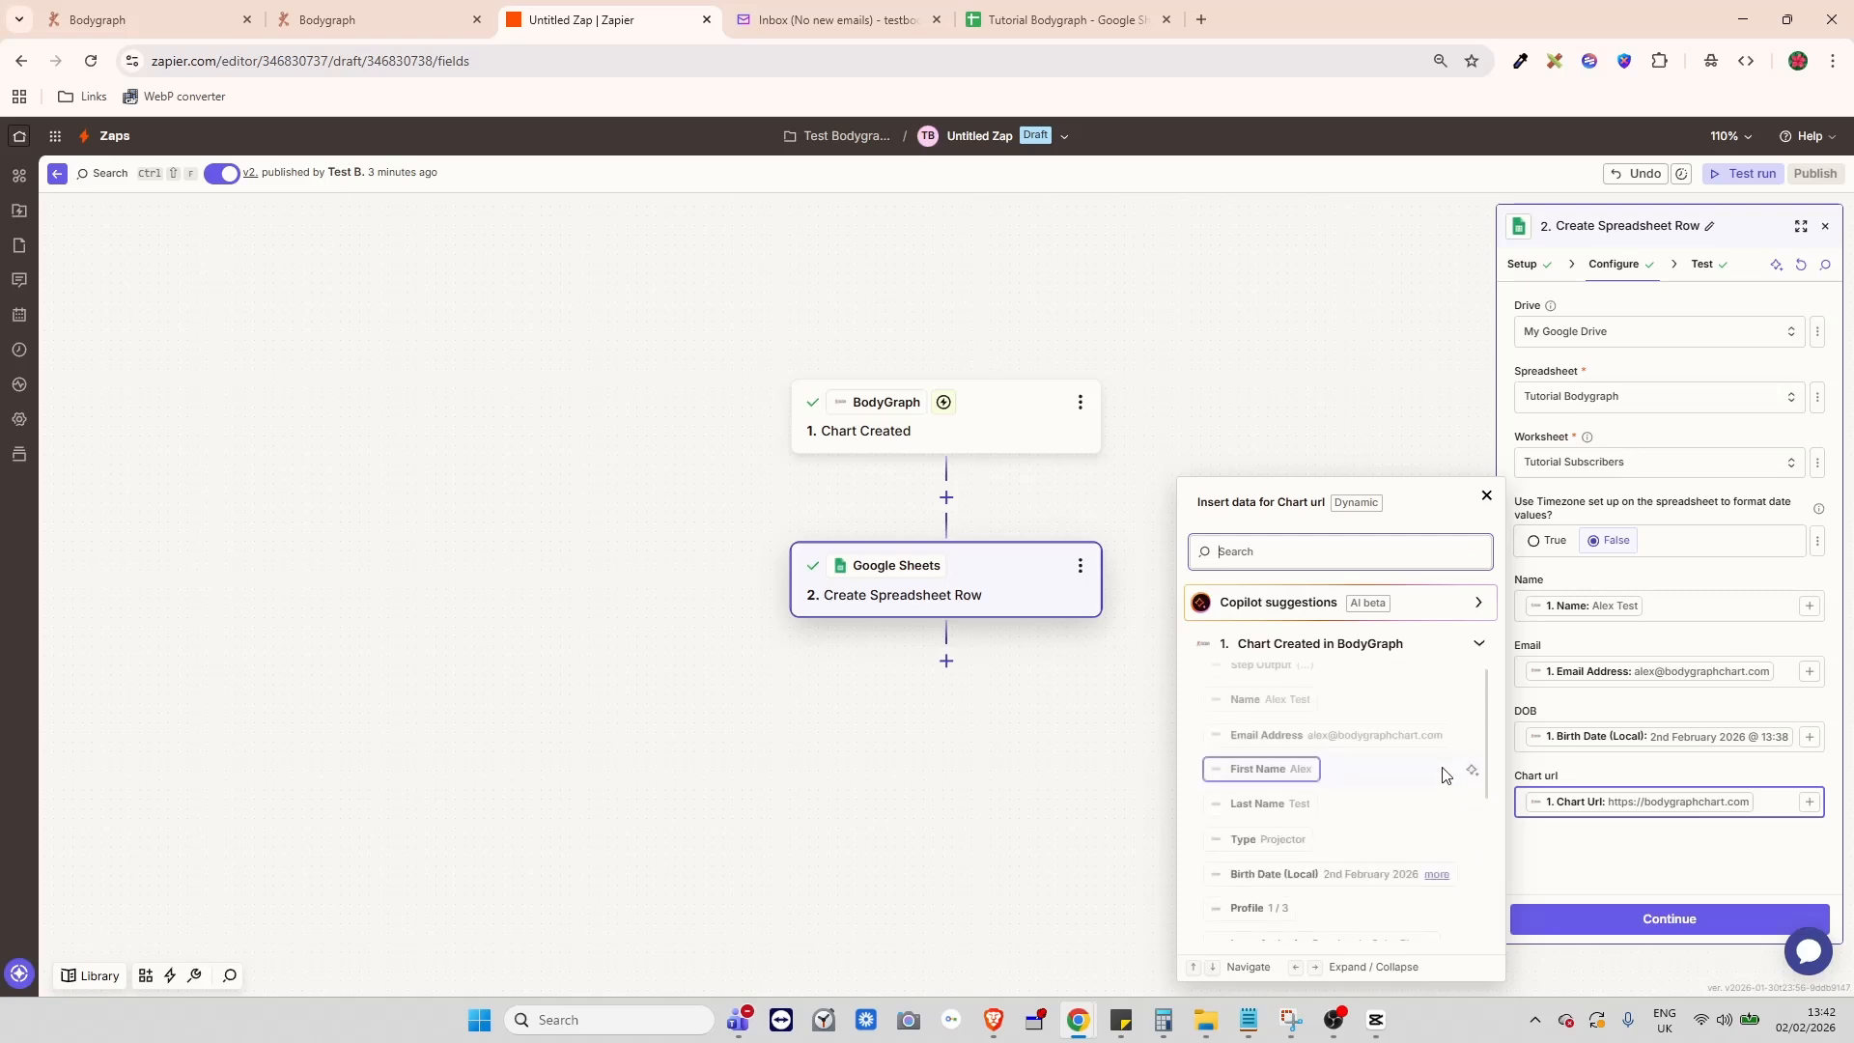
scroll(1361, 758, down, 6)
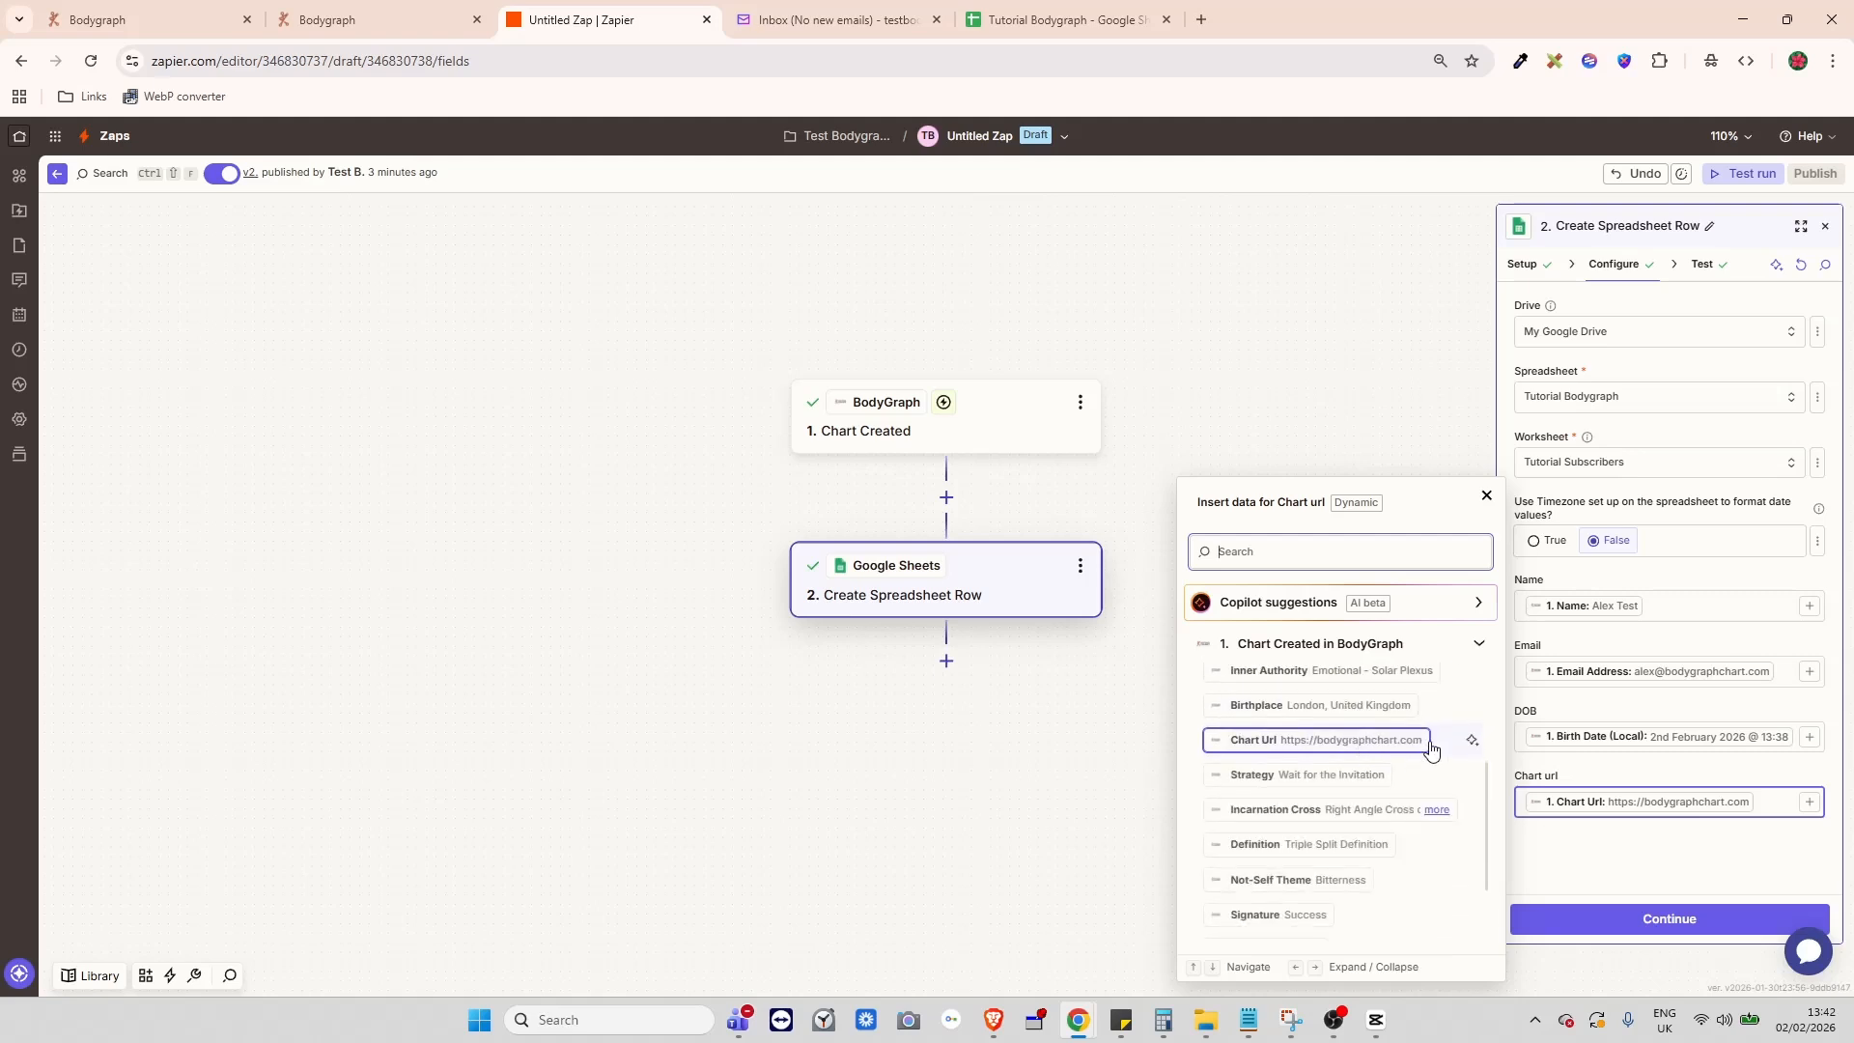
scroll(1389, 763, down, 1)
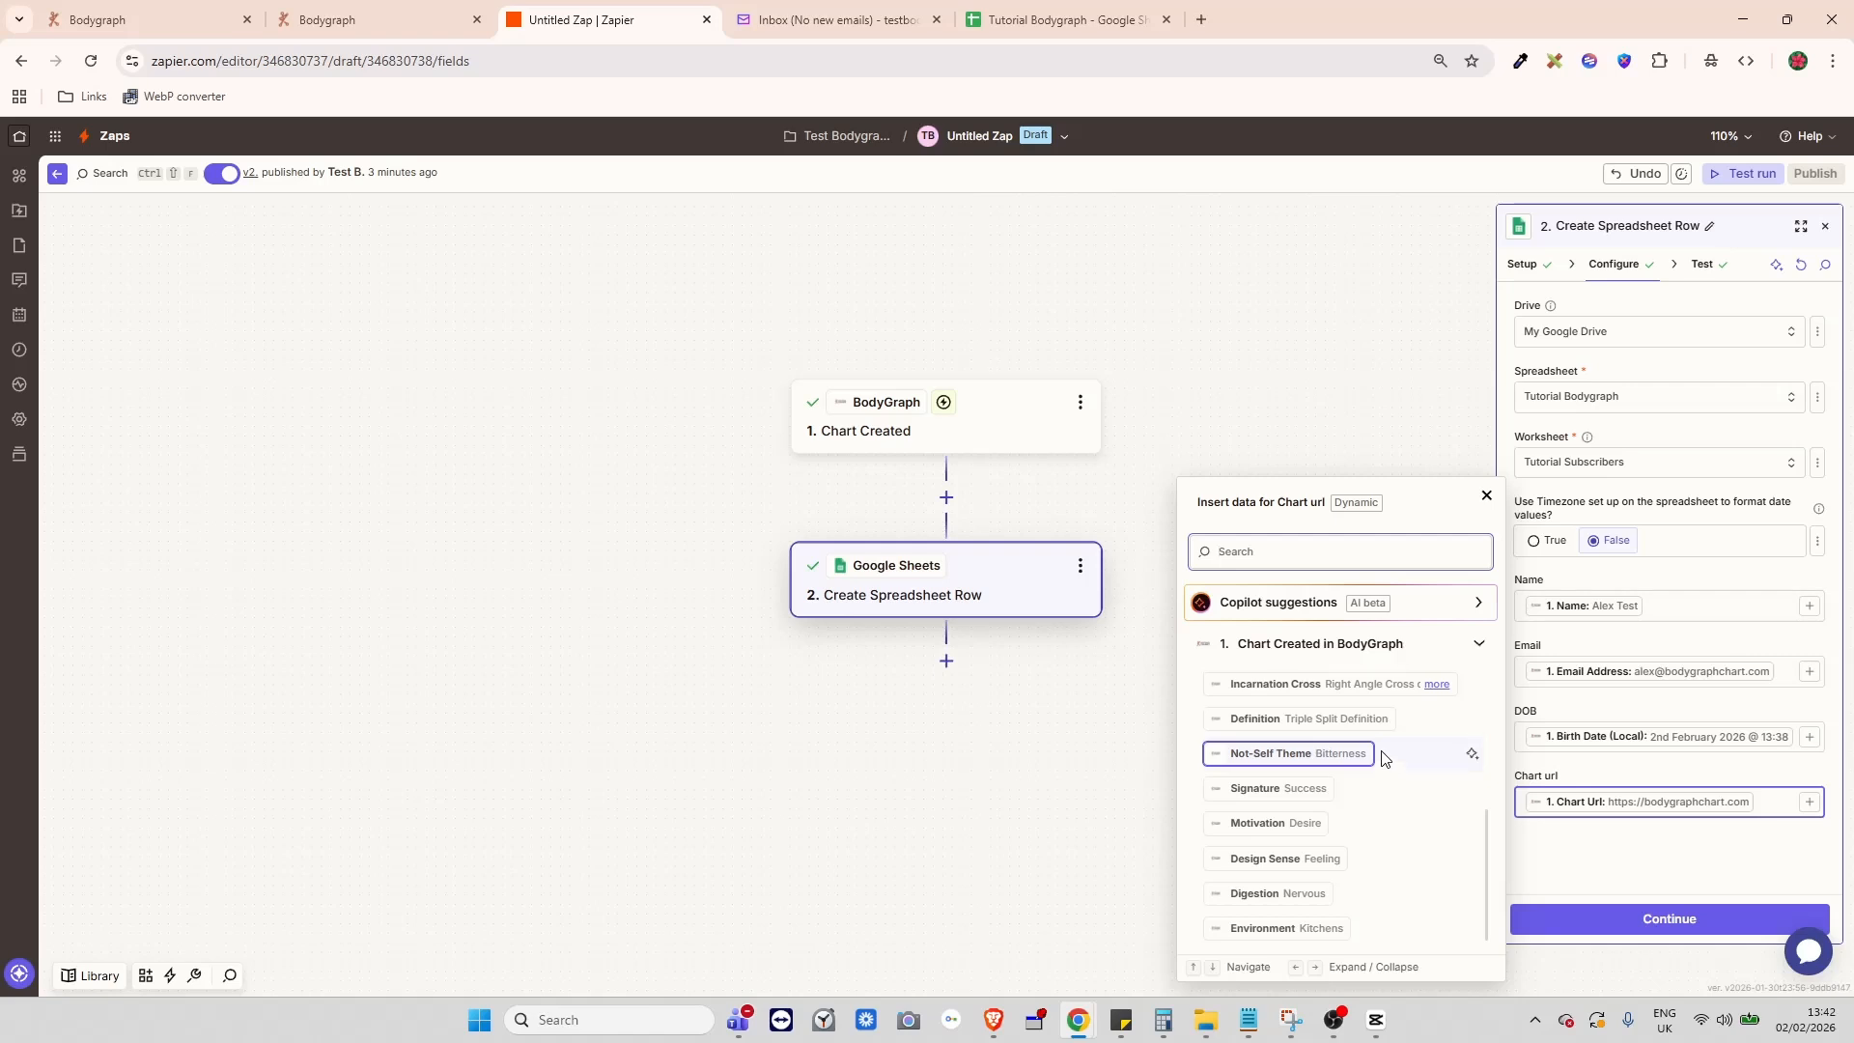
scroll(1389, 763, up, 8)
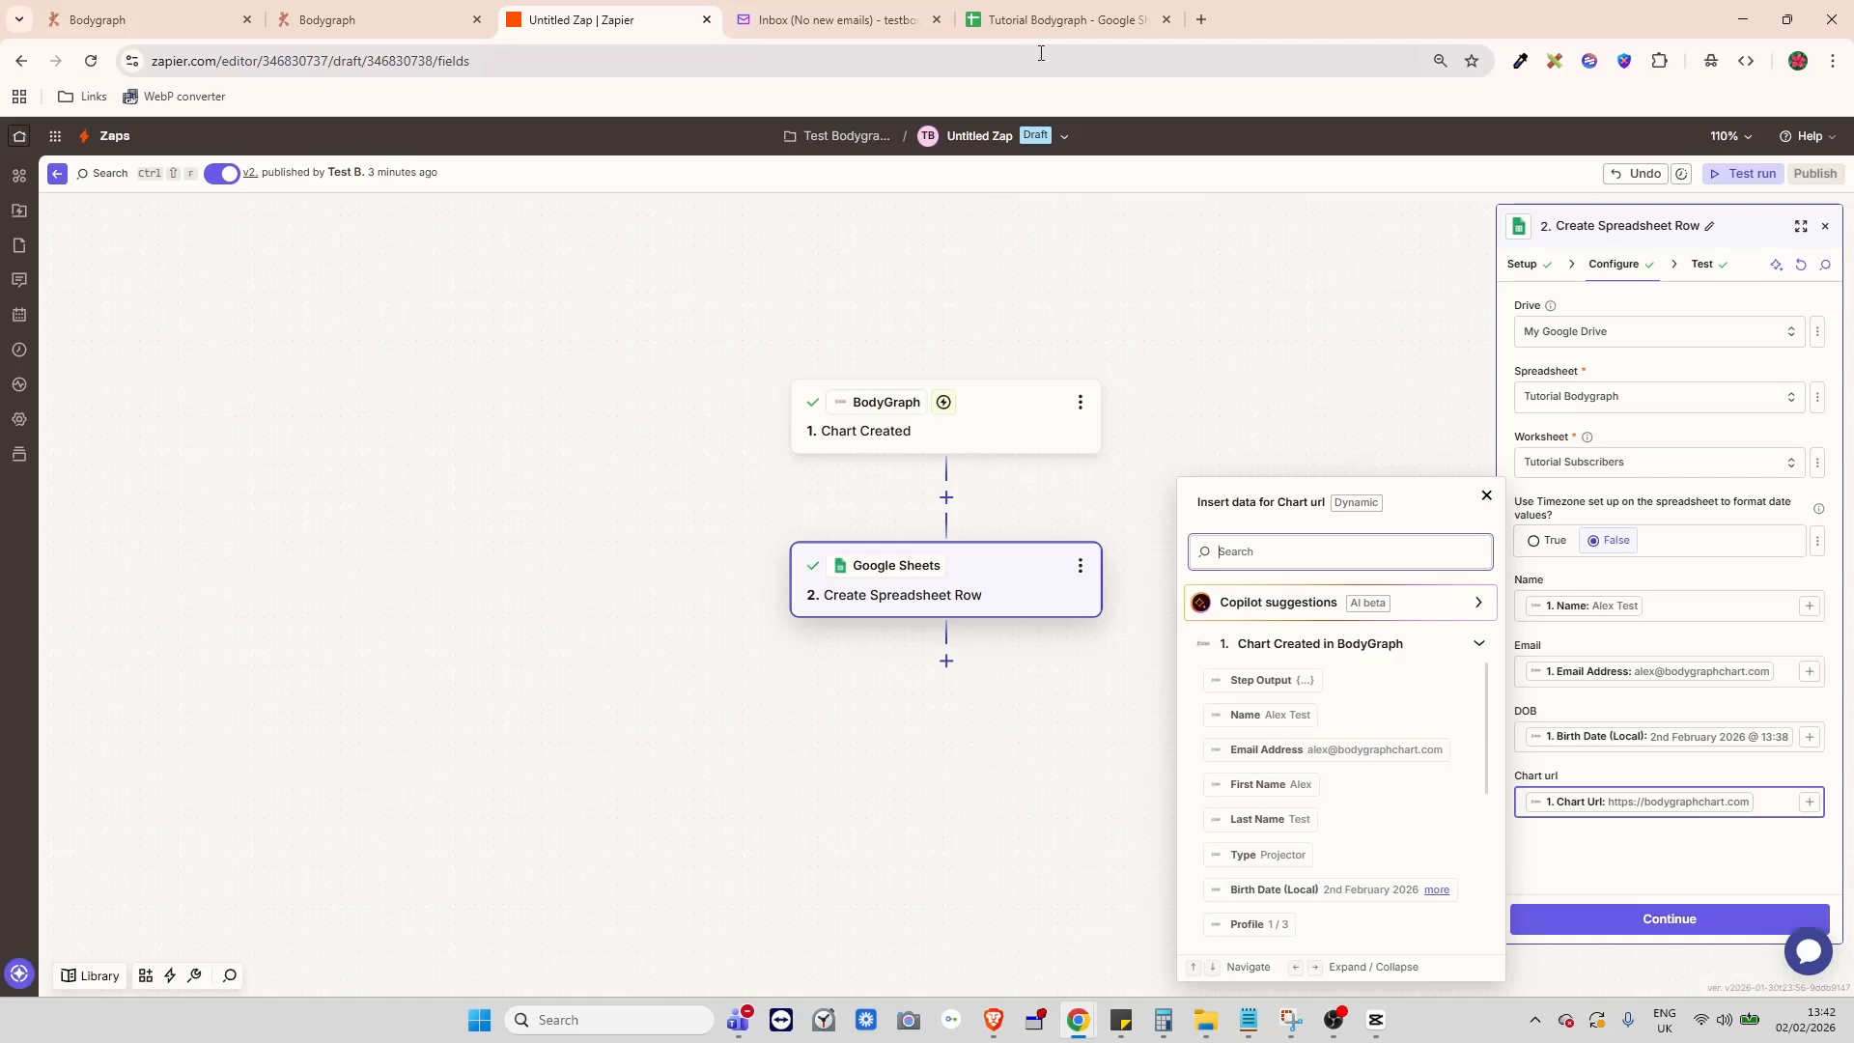
click(1070, 37)
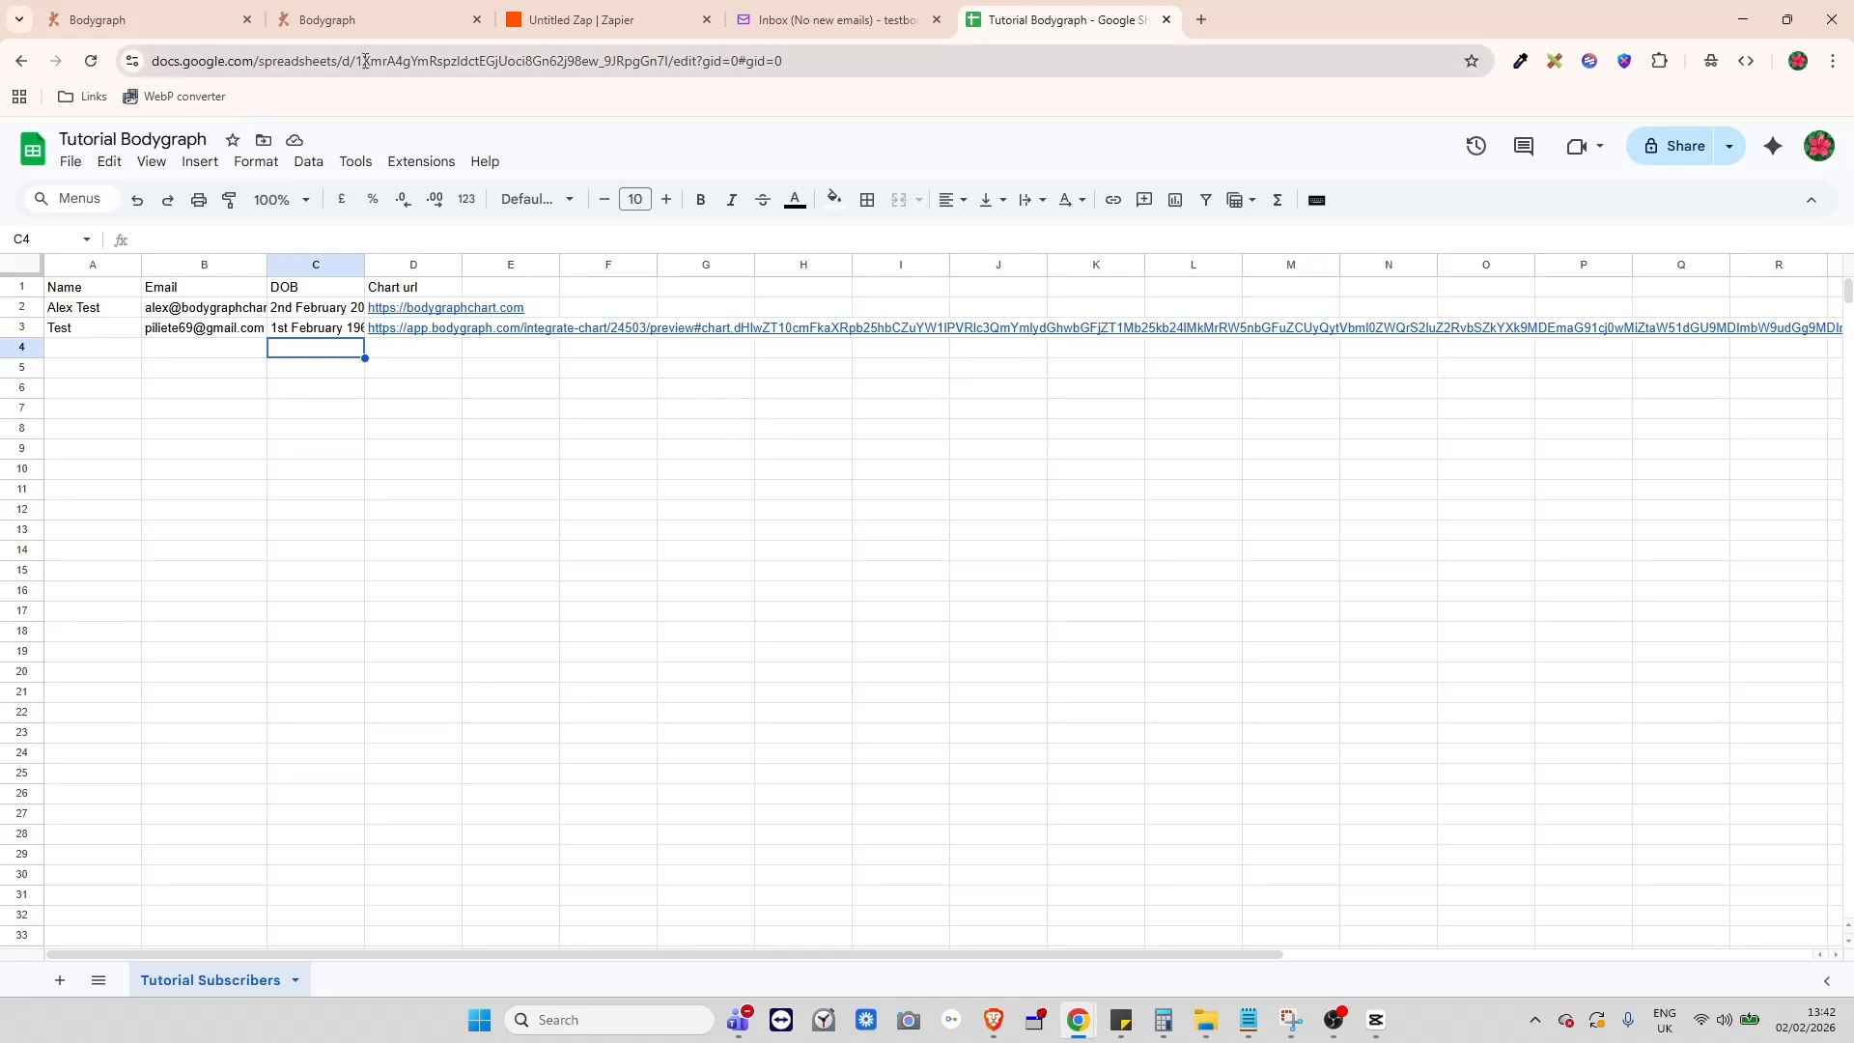
- Return to the Zapier editor showing the Chart url data choices
click(577, 23)
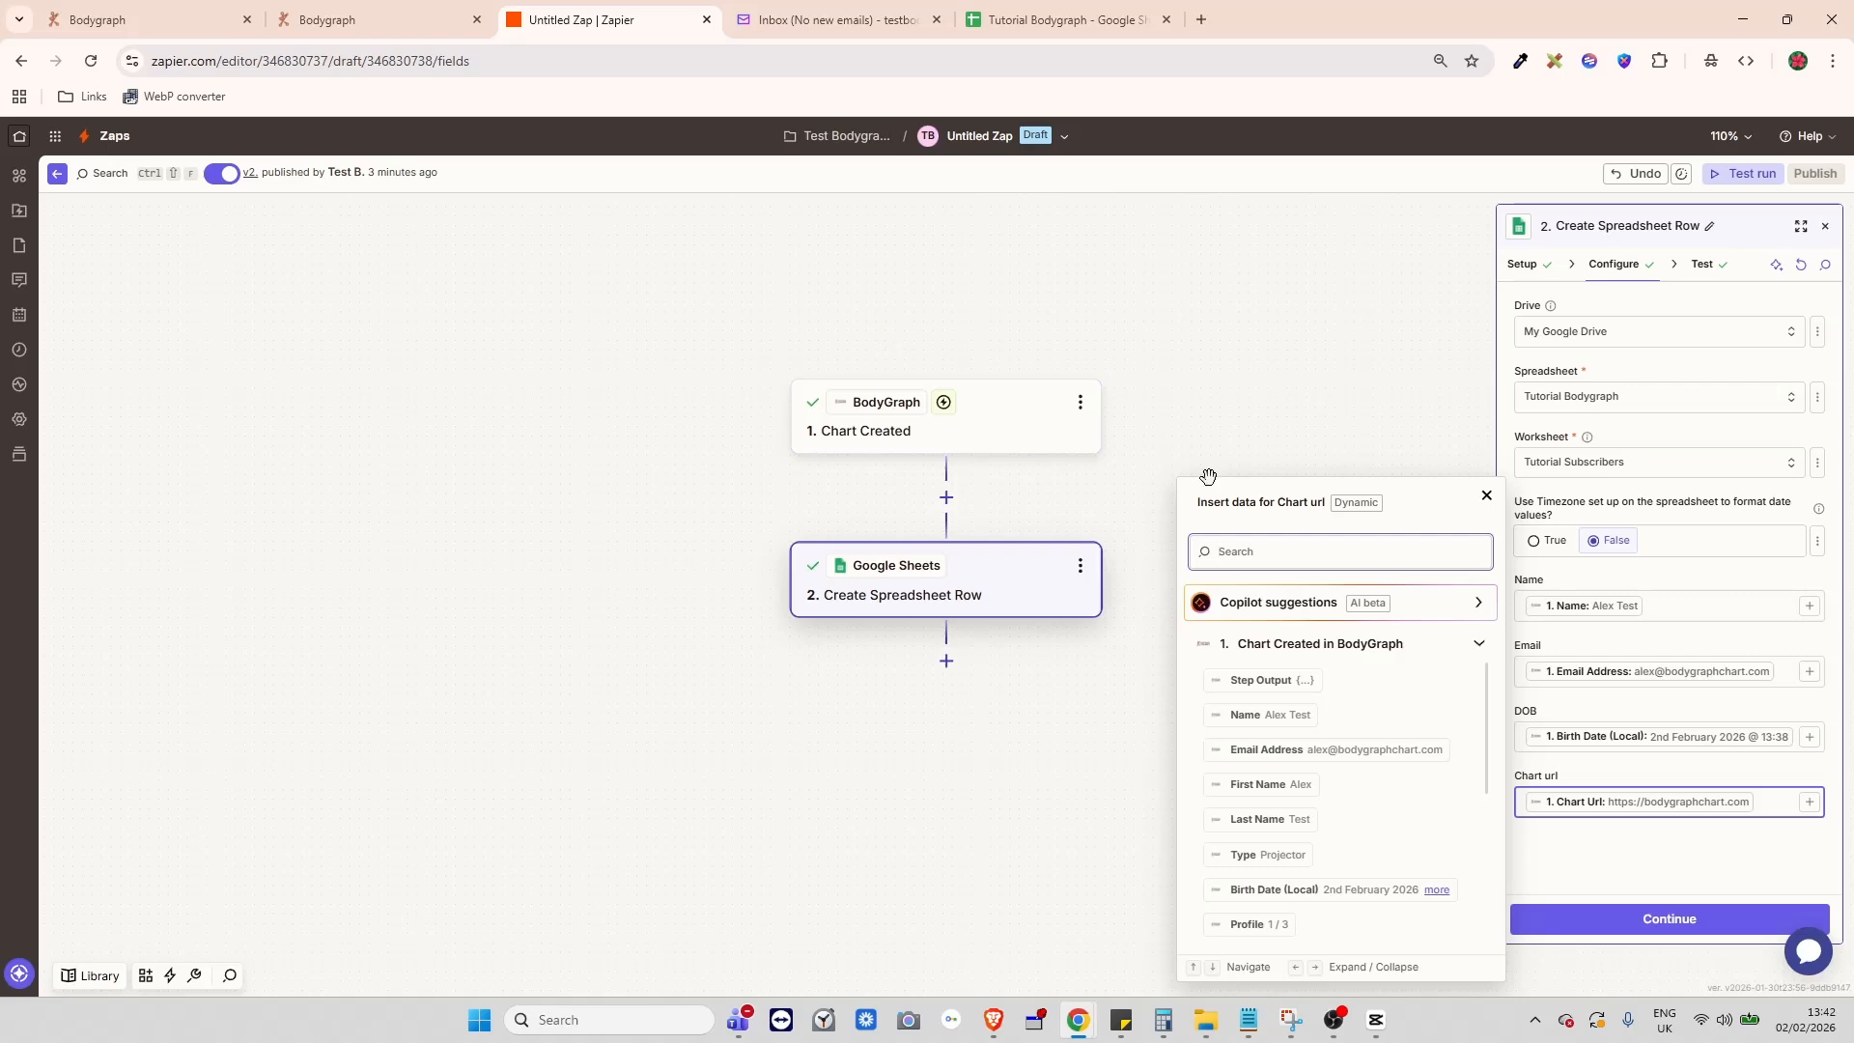
- Dismiss the Chart url data list, keeping Name, Email, DOB and Chart url mapped
click(1588, 872)
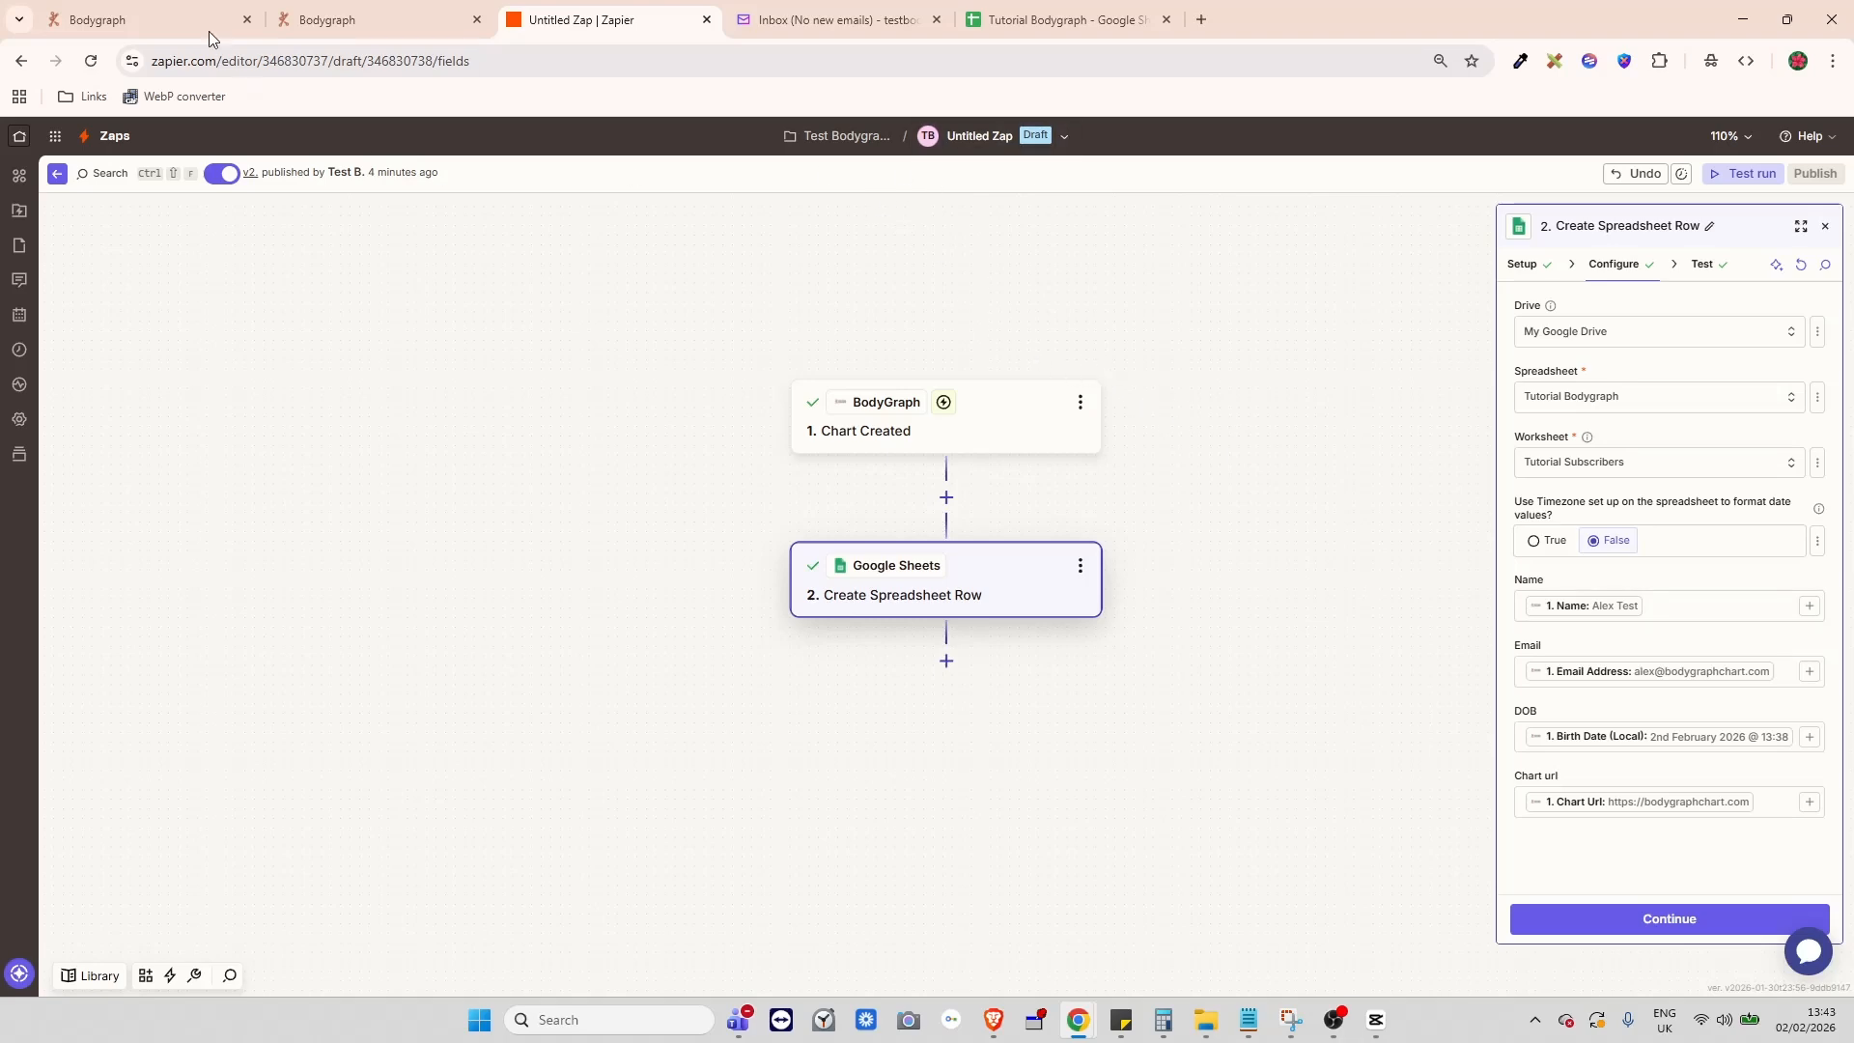
- Show Bodygraph's App Integrations list, check the Tutorial Bodygraph sheet, then return to the Zap editor
click(175, 21)
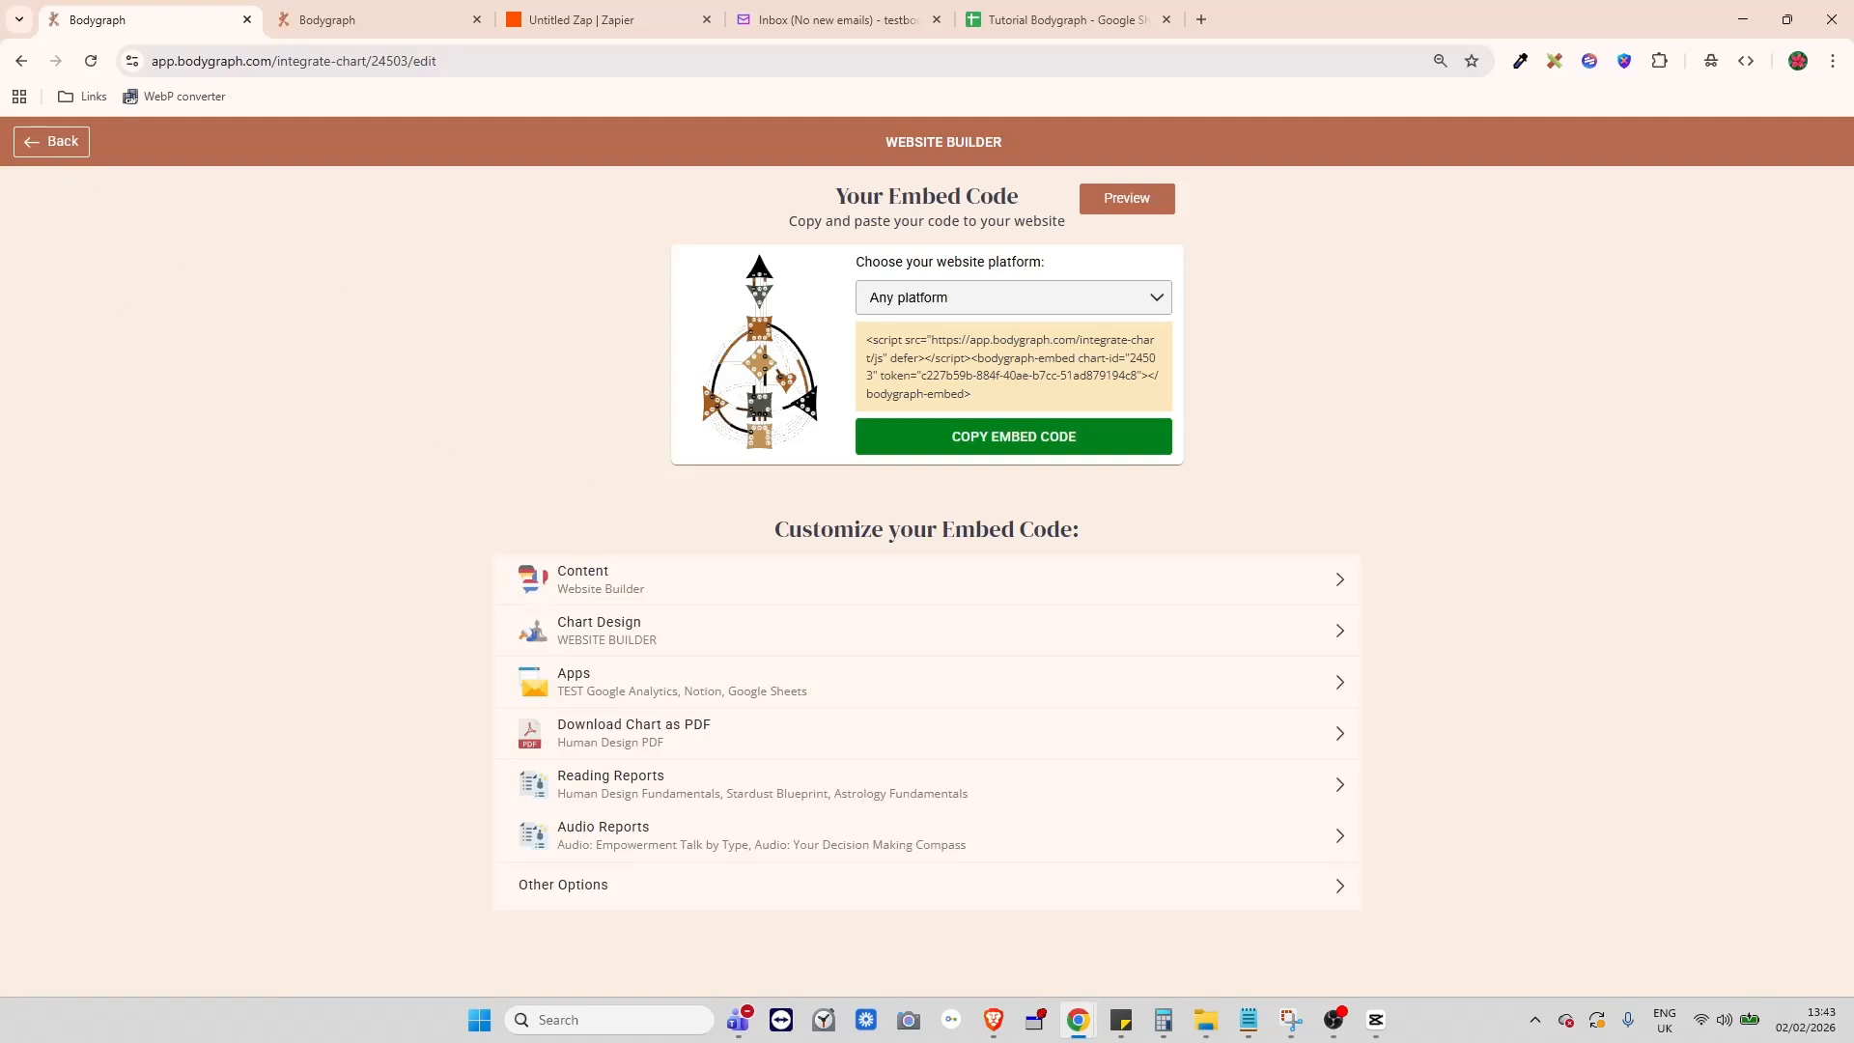
click(50, 142)
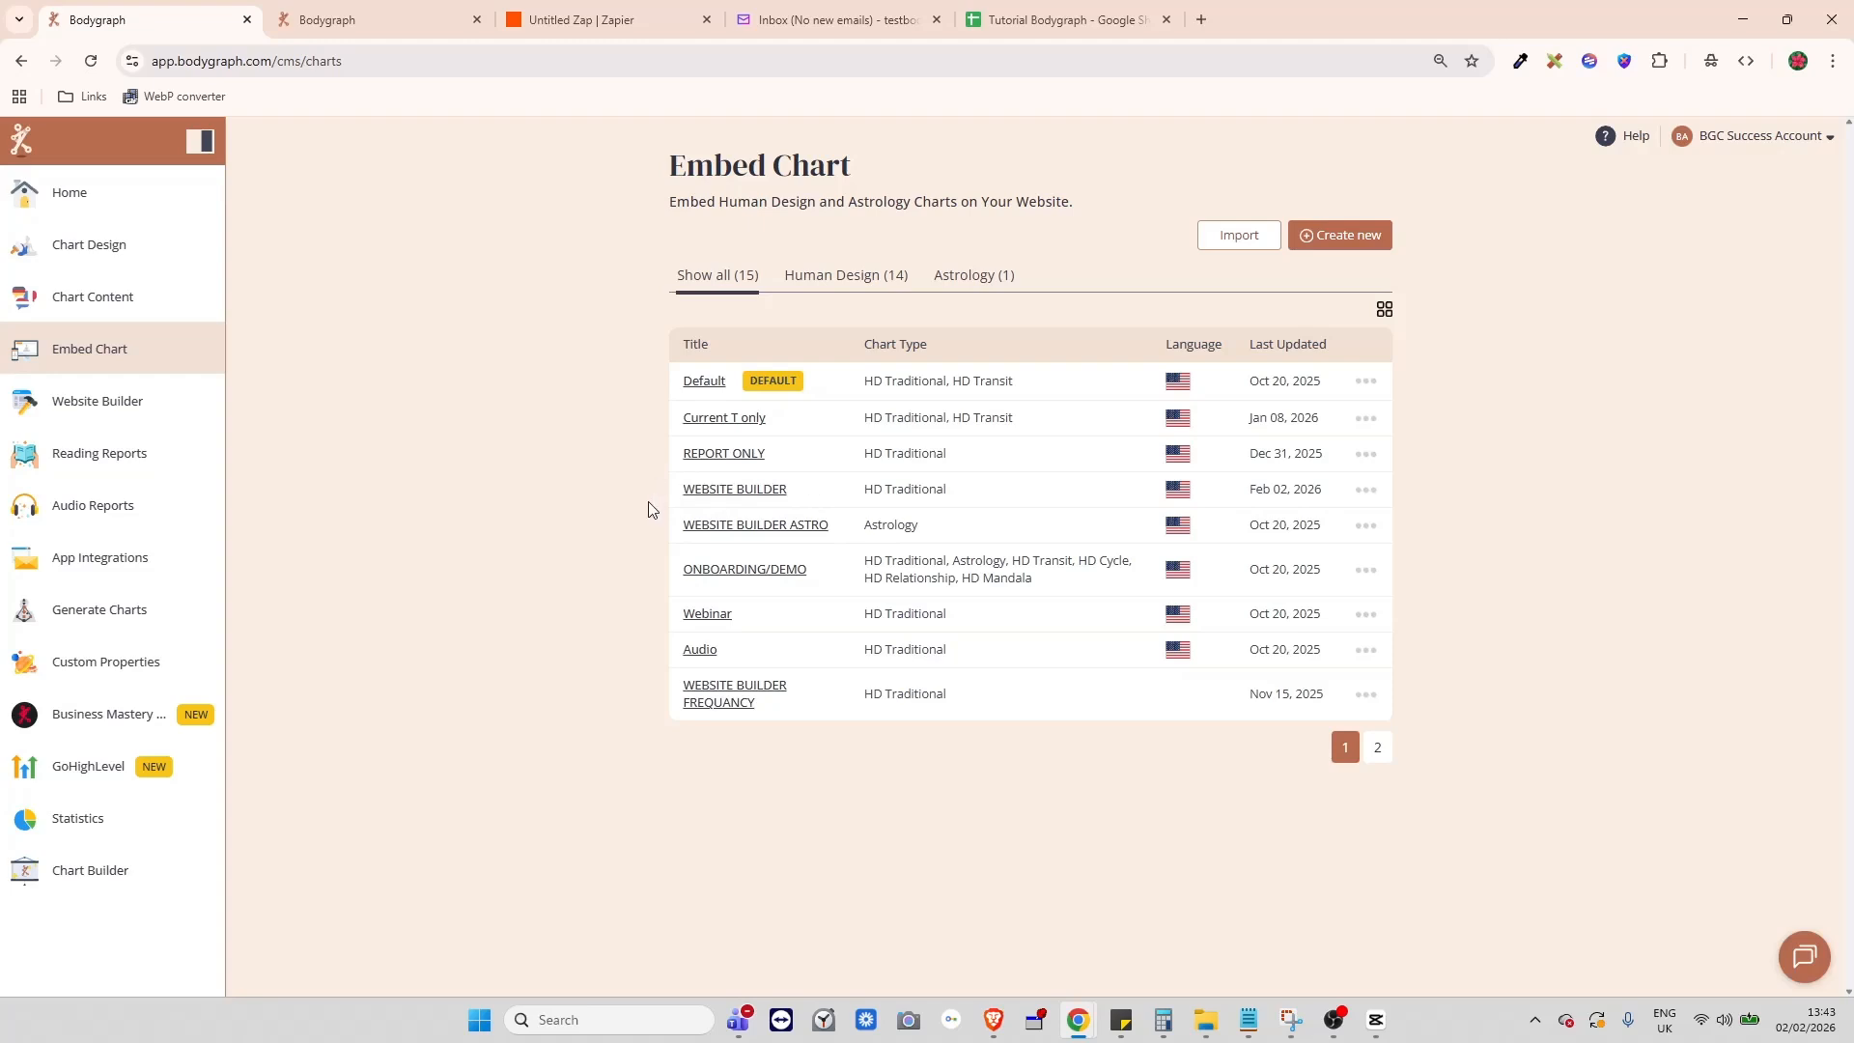
click(141, 565)
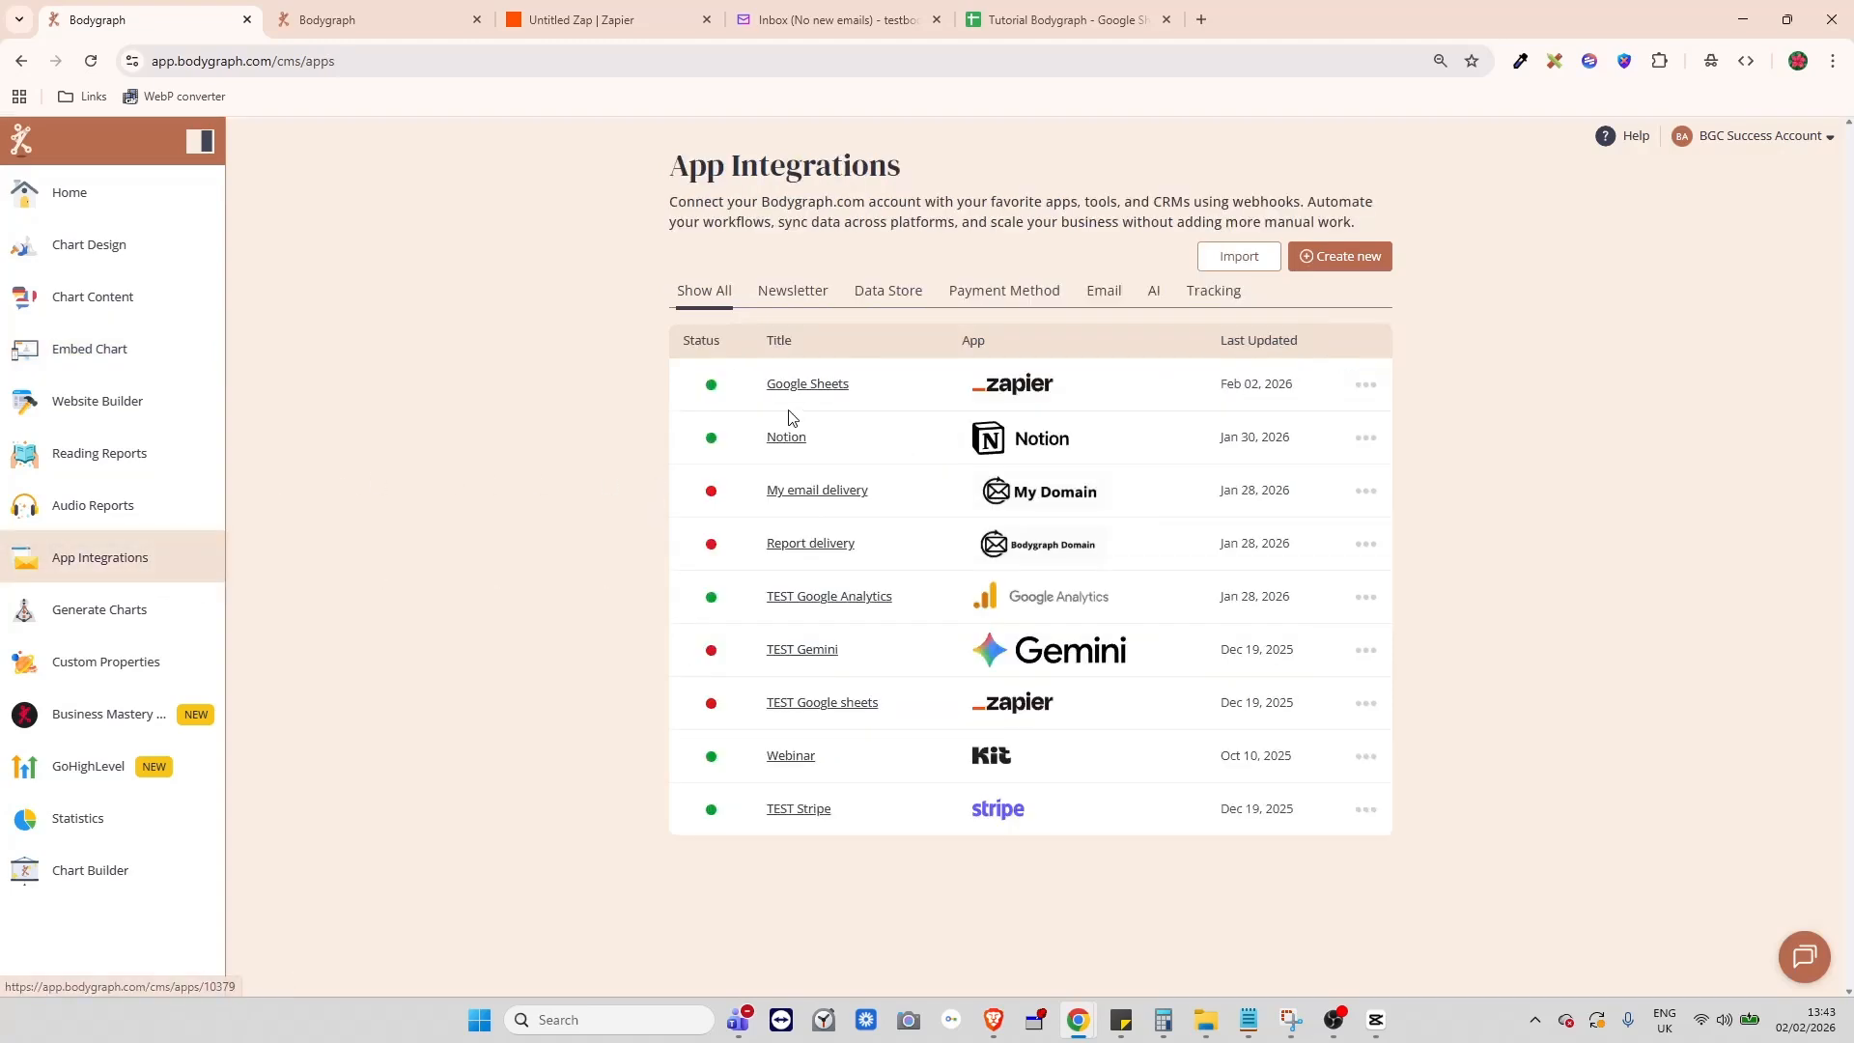
click(1011, 17)
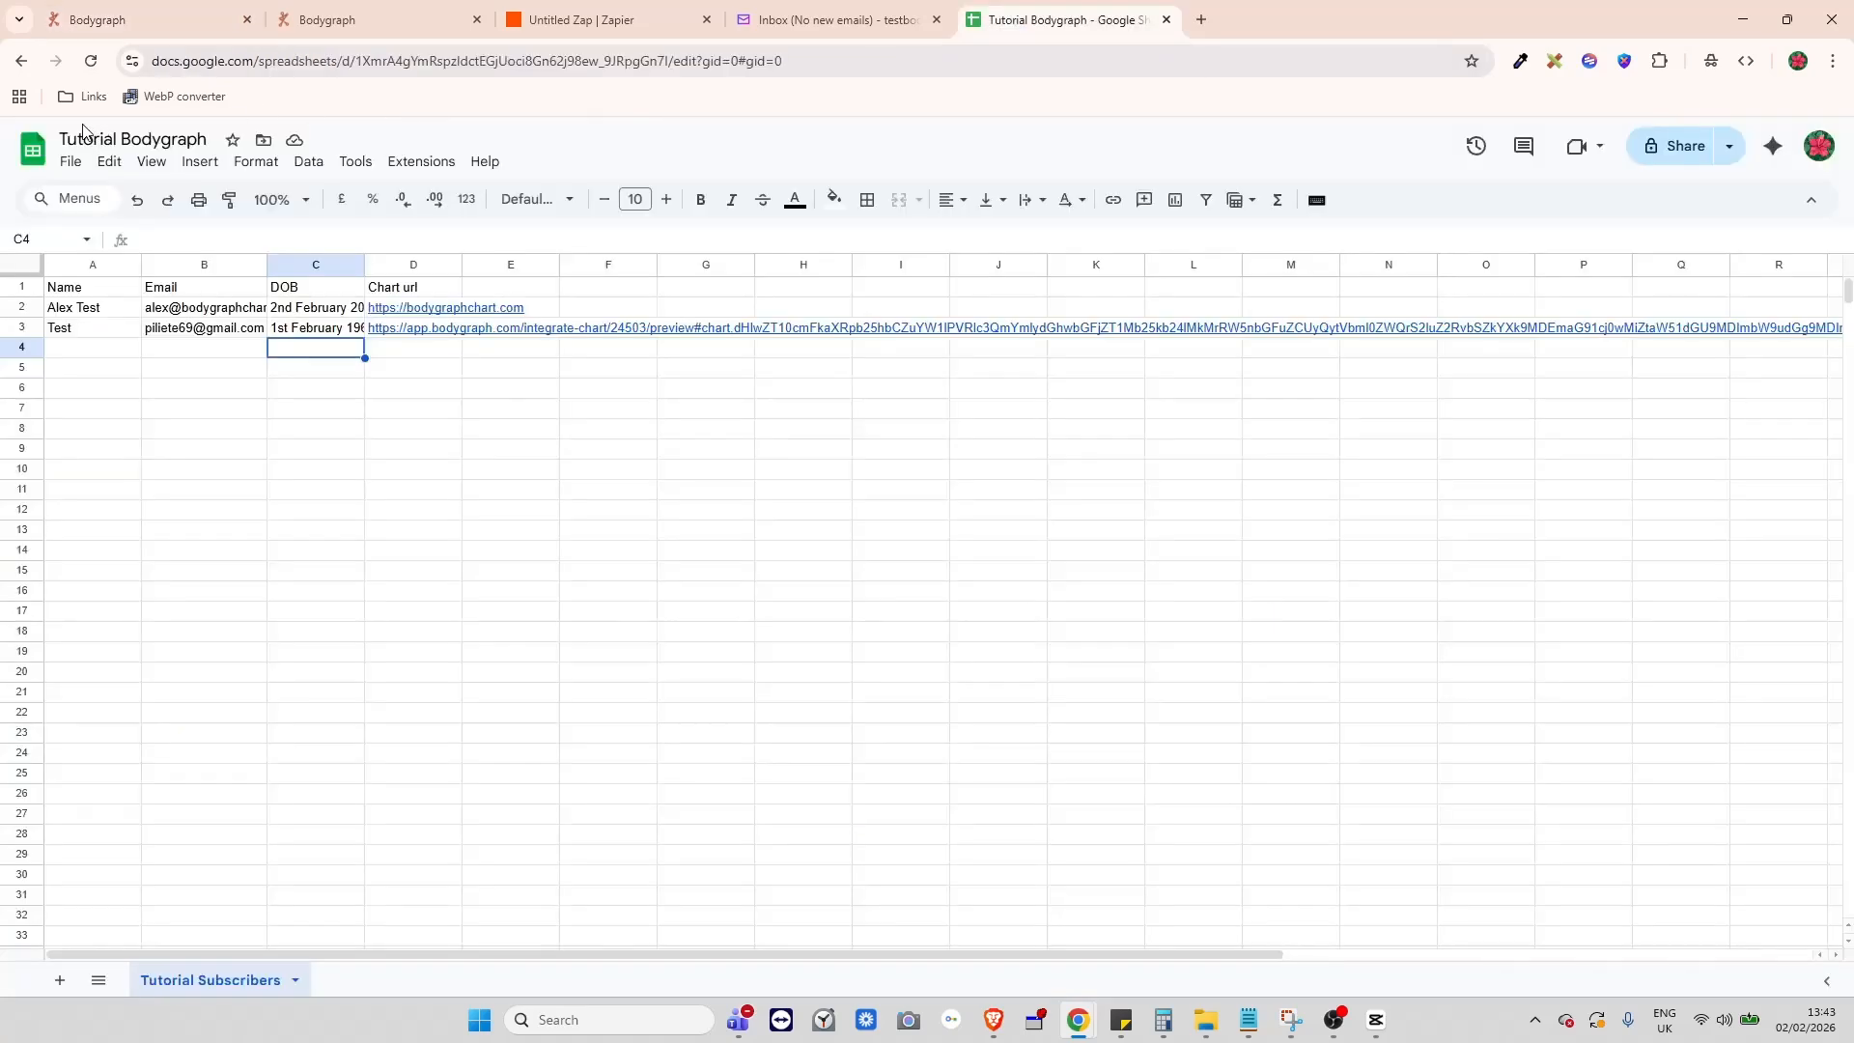
click(613, 21)
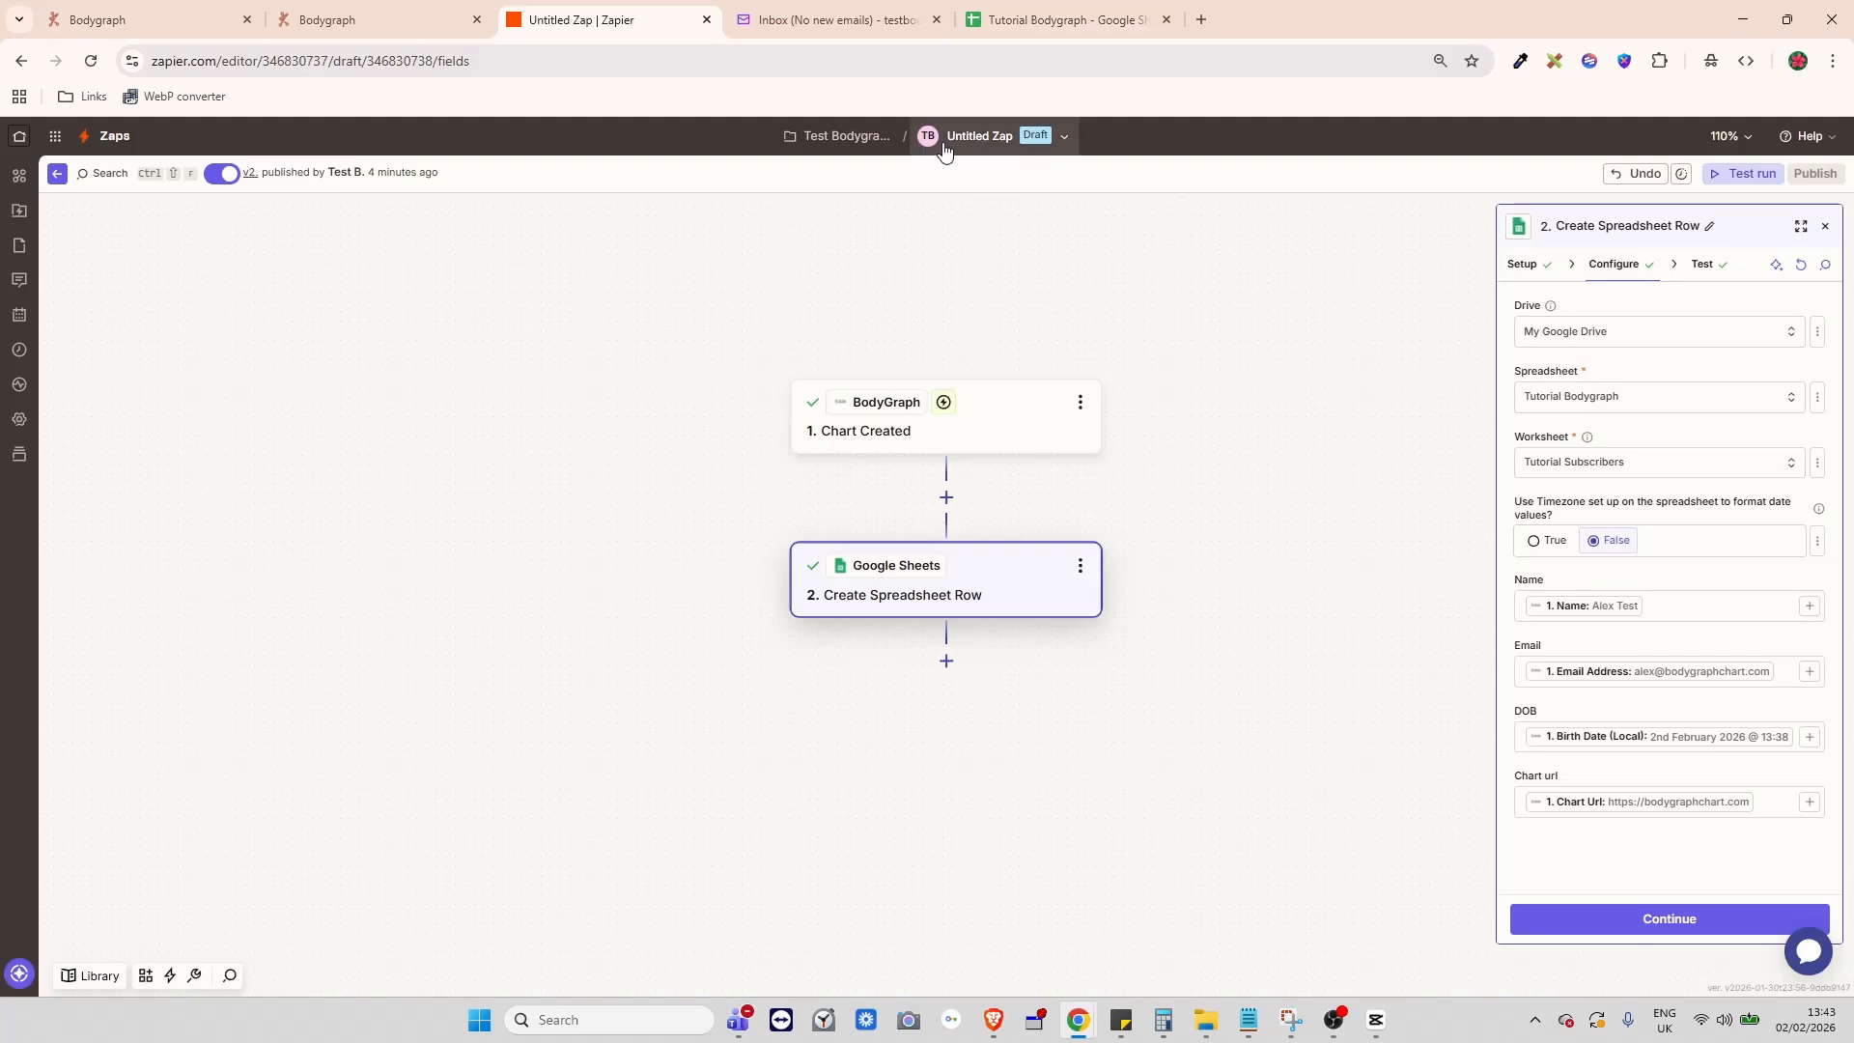